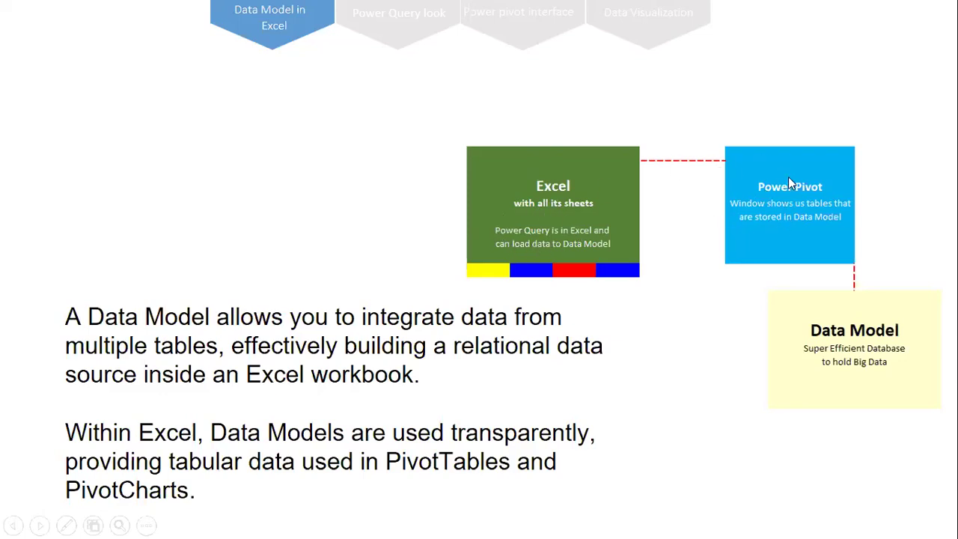
Advance the slideshow to the 'Data Model in Excel' slide.
{"action": "key", "text": "Right"}
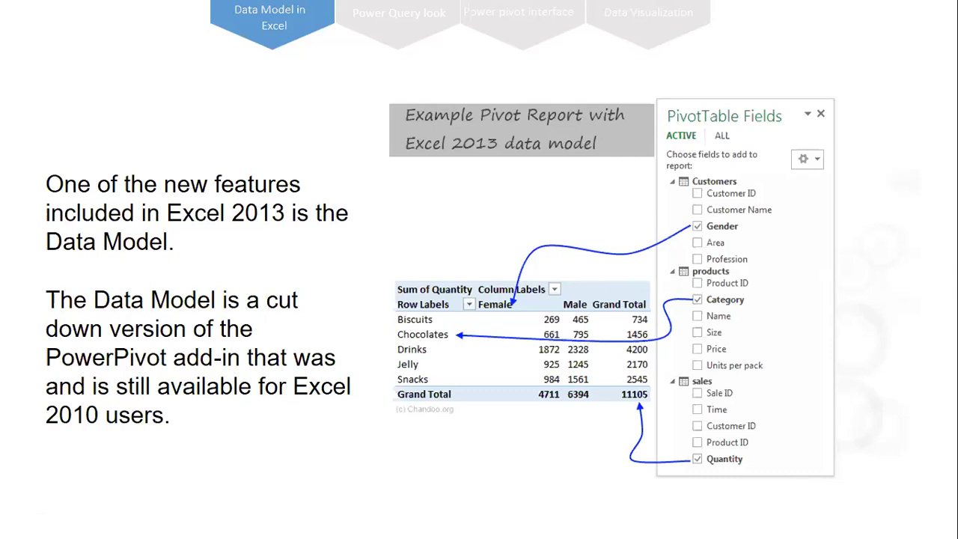
Advance the slideshow to the Discover, Analyze, Visualize slide.
{"action": "key", "text": "Right"}
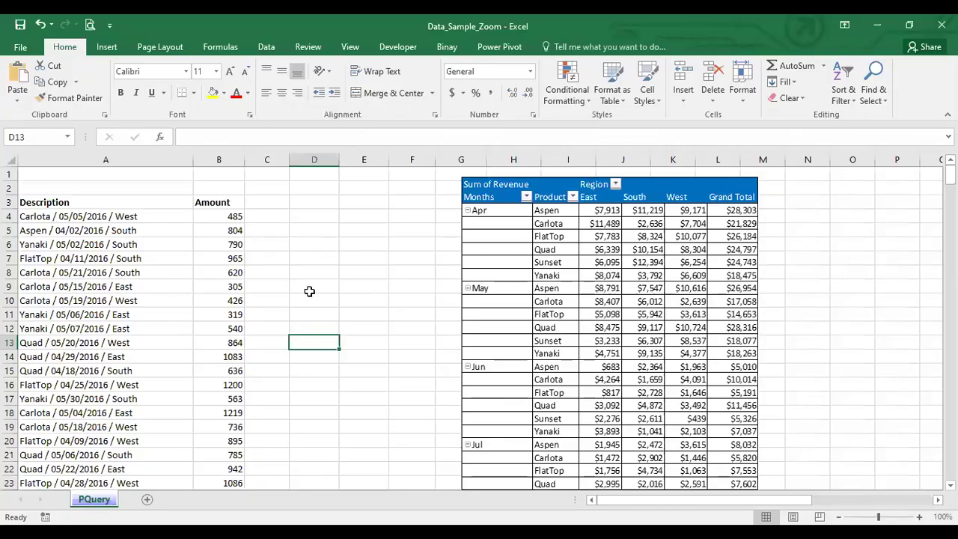
{"action": "left_click", "coordinate": [227, 288]}
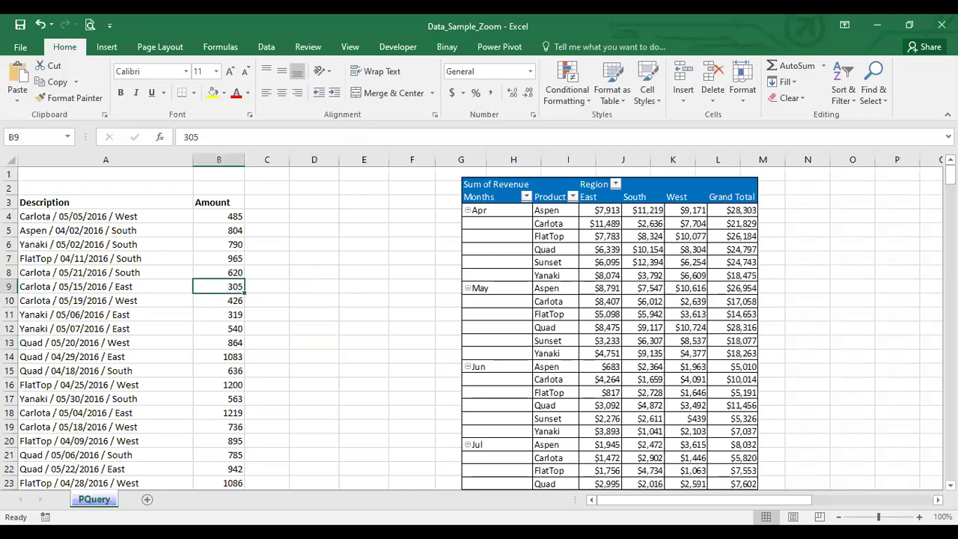
{"action": "scroll", "coordinate": [227, 288], "scroll_direction": "up", "scroll_amount": 1, "text": "ctrl"}
{"action": "scroll", "coordinate": [479, 322], "scroll_direction": "down", "scroll_amount": 1, "text": "ctrl"}
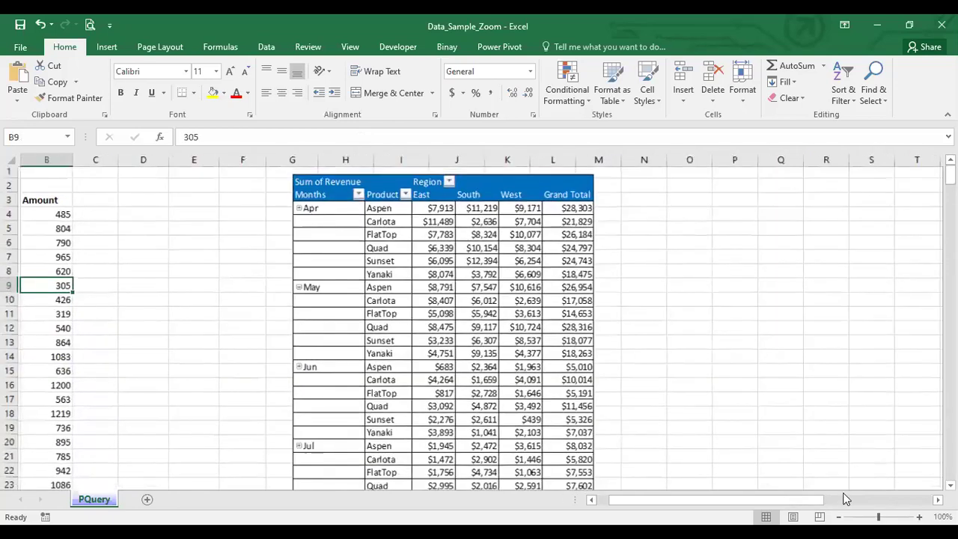
{"action": "left_click_drag", "start_coordinate": [756, 500], "coordinate": [741, 500]}
{"action": "left_click", "coordinate": [172, 298]}
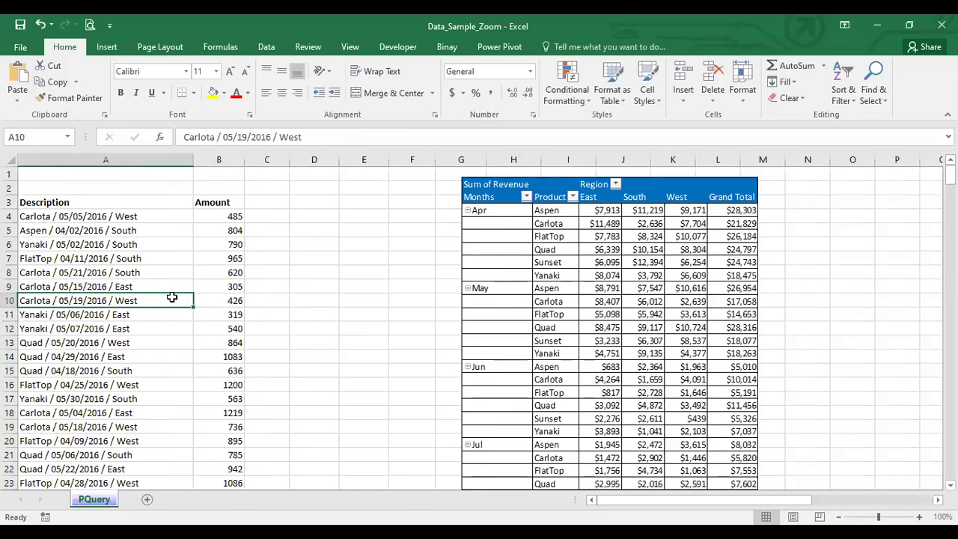
{"action": "scroll", "coordinate": [171, 298], "scroll_direction": "up", "scroll_amount": 1, "text": "ctrl"}
{"action": "left_click", "coordinate": [277, 234]}
{"action": "scroll", "coordinate": [166, 264], "scroll_direction": "up", "scroll_amount": 1, "text": "ctrl"}
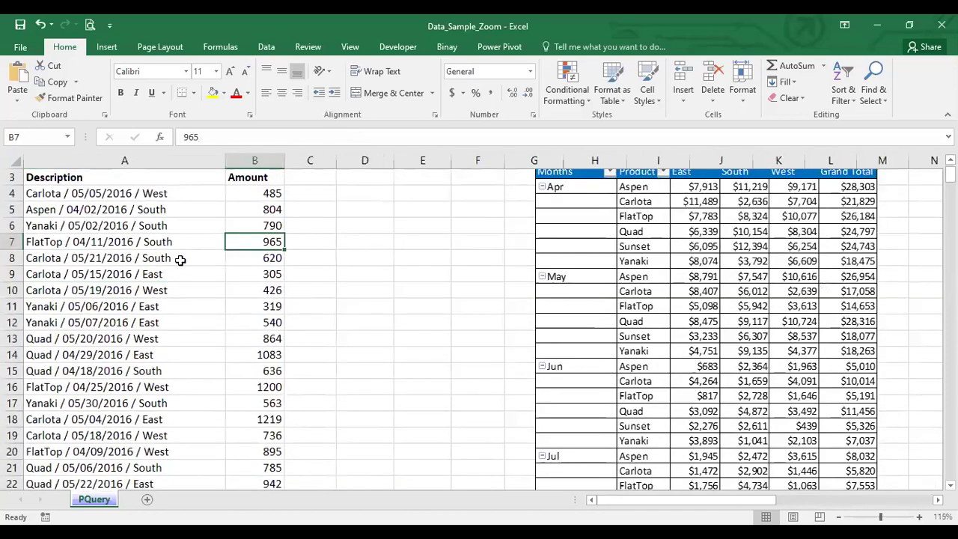
{"action": "scroll", "coordinate": [181, 260], "scroll_direction": "up", "scroll_amount": 1}
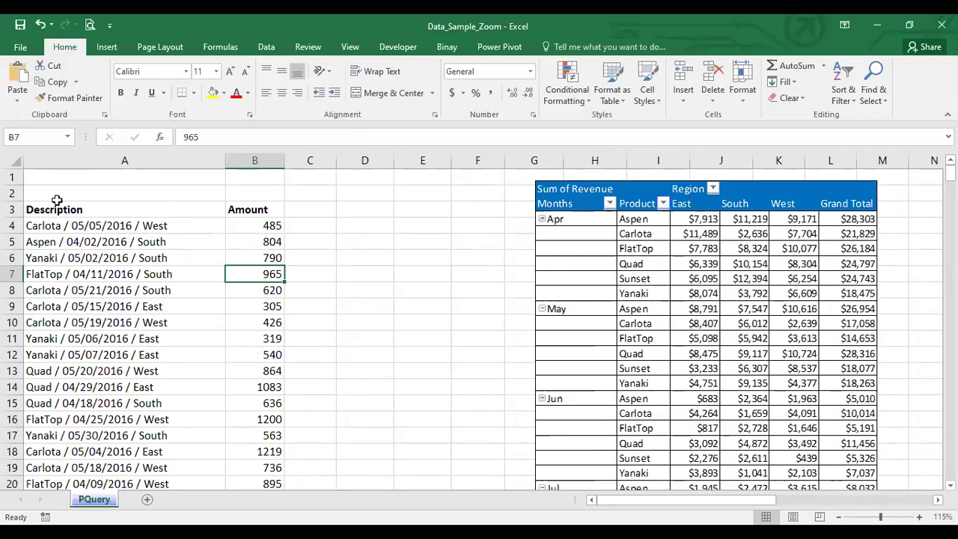
{"action": "left_click_drag", "start_coordinate": [56, 202], "coordinate": [228, 372]}
{"action": "left_click", "coordinate": [250, 309]}
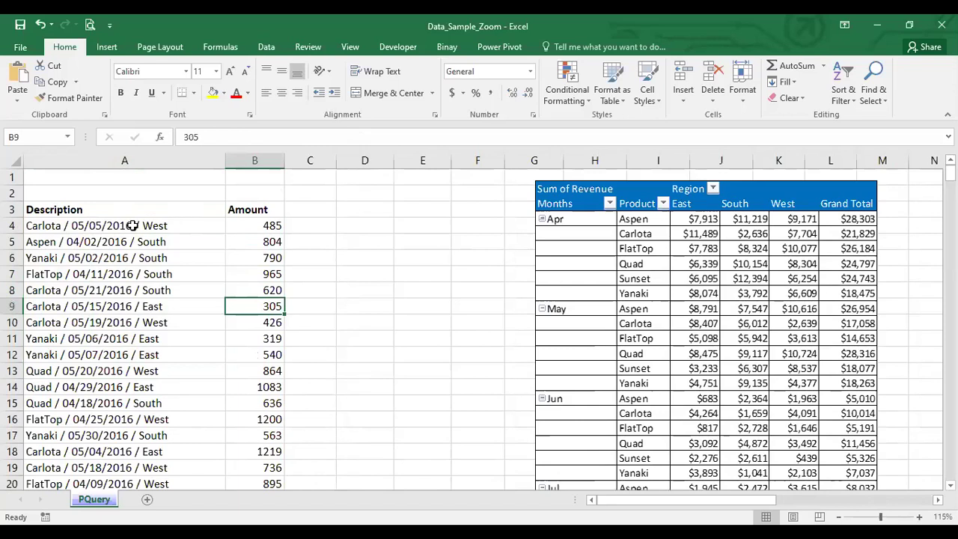
{"action": "left_click_drag", "start_coordinate": [107, 212], "coordinate": [218, 372]}
{"action": "left_click", "coordinate": [254, 322]}
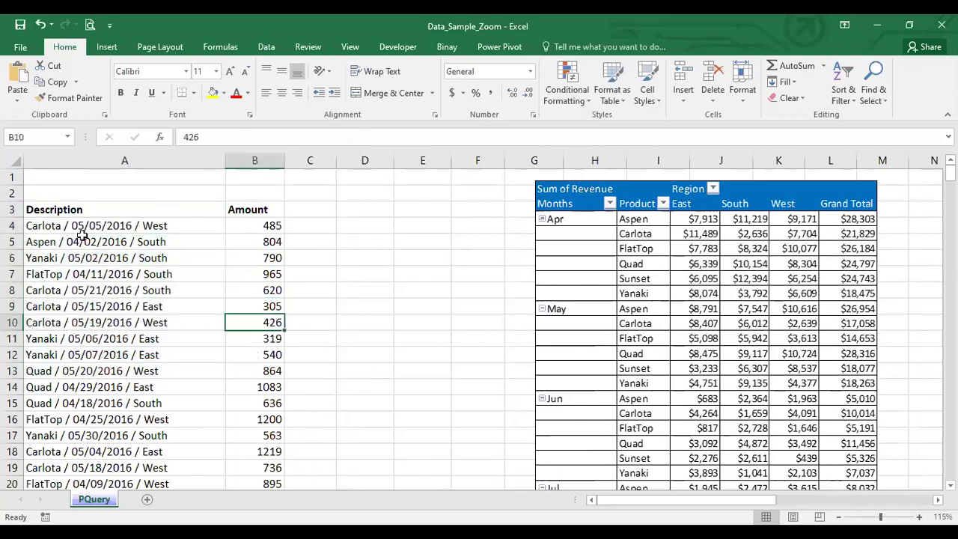
{"action": "left_click_drag", "start_coordinate": [81, 226], "coordinate": [65, 452]}
{"action": "left_click", "coordinate": [135, 290]}
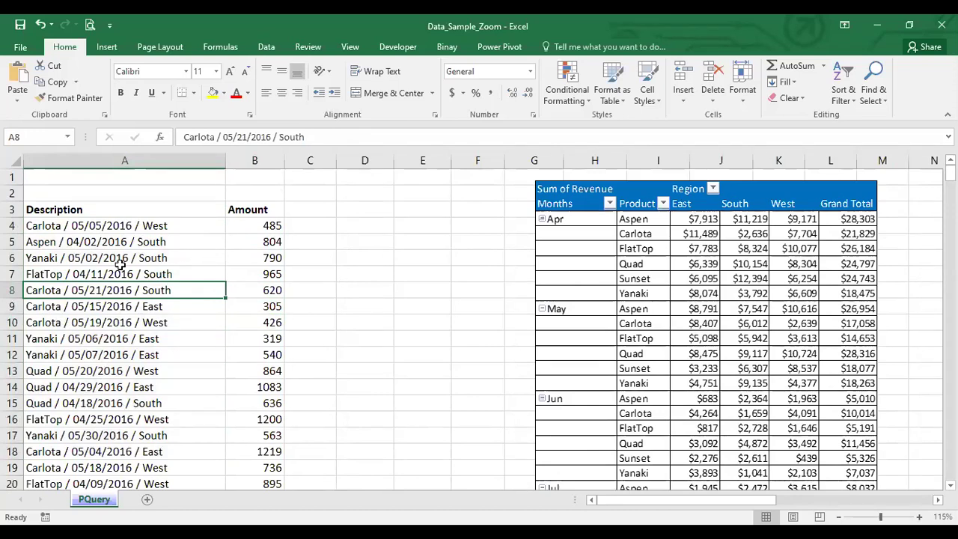
{"action": "left_click", "coordinate": [45, 227]}
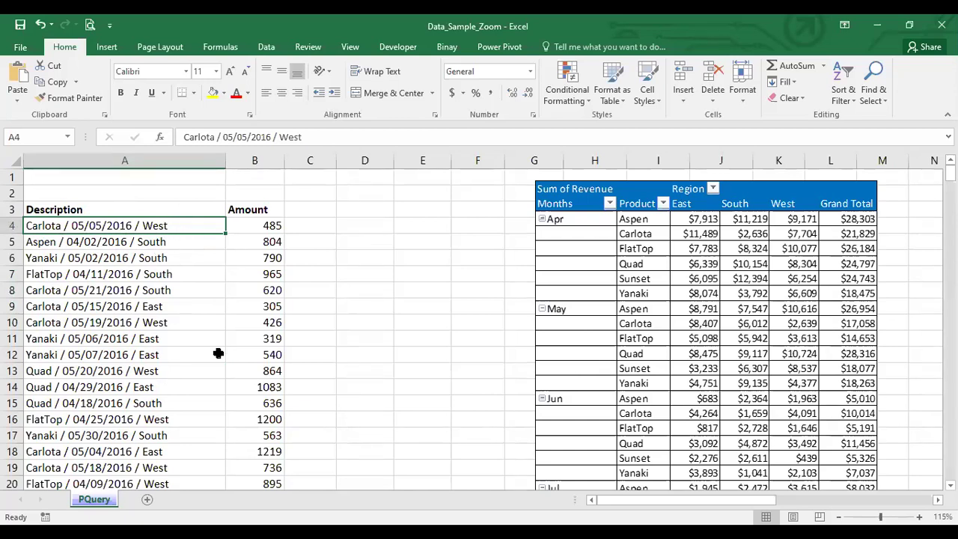
{"action": "left_click", "coordinate": [259, 210]}
{"action": "left_click_drag", "start_coordinate": [265, 228], "coordinate": [262, 387]}
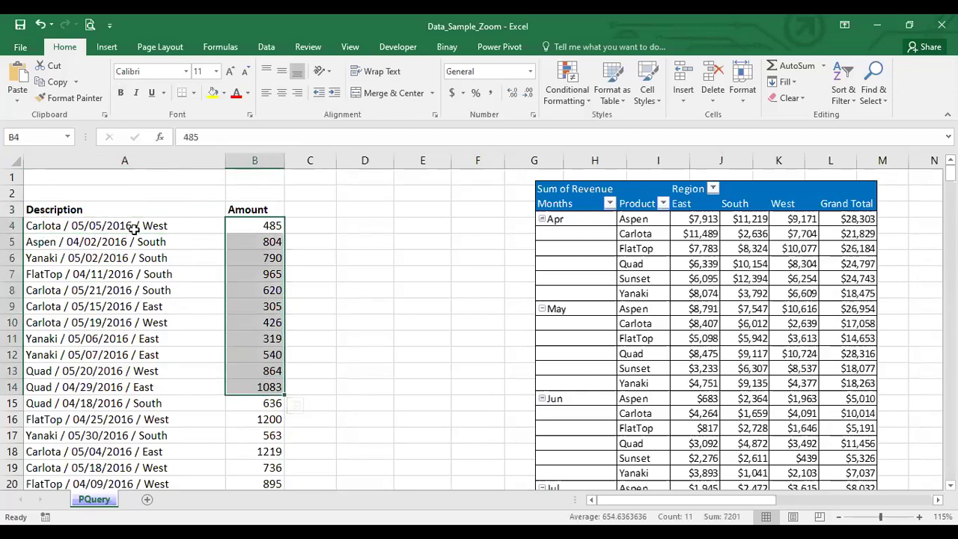
{"action": "left_click_drag", "start_coordinate": [133, 229], "coordinate": [255, 387]}
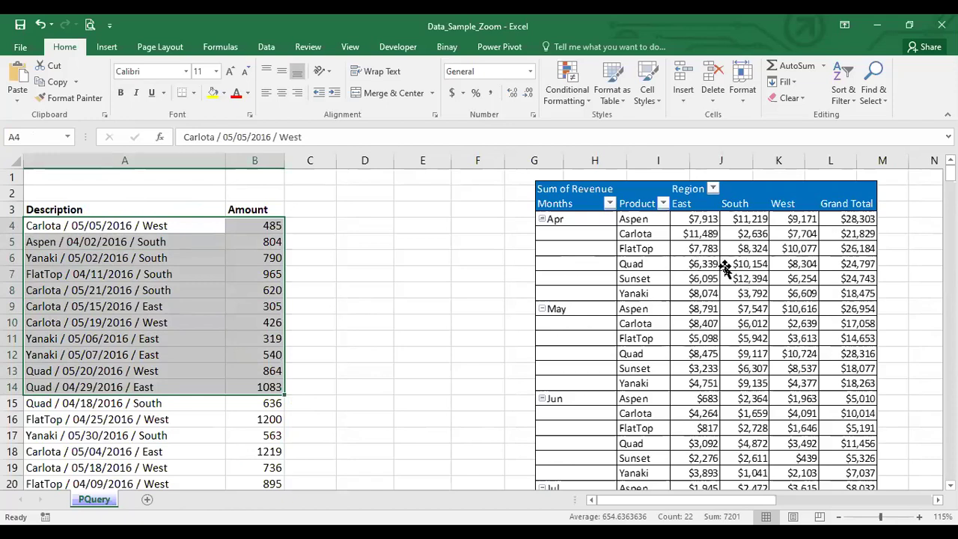
{"action": "left_click", "coordinate": [368, 227]}
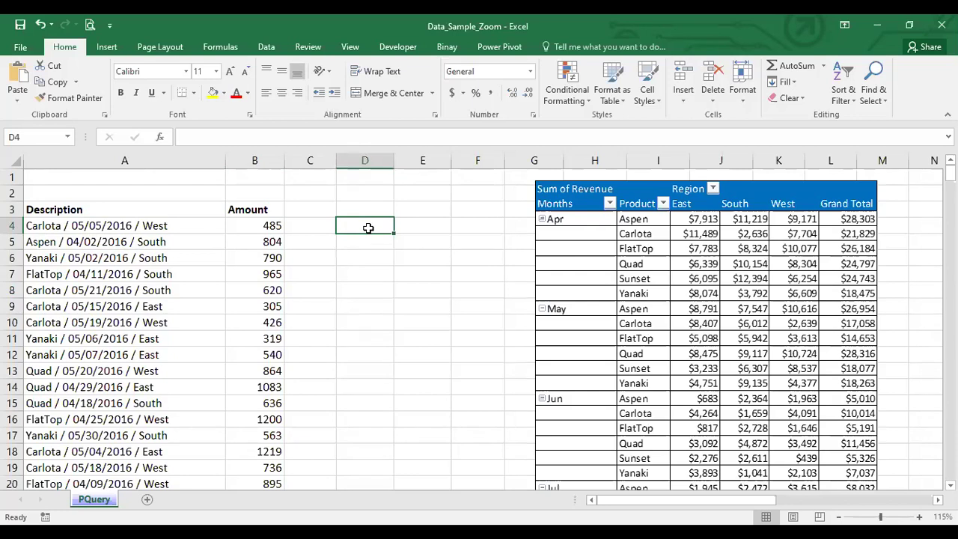
{"action": "key", "text": "Left"}
{"action": "key", "text": "Left"}
{"action": "key", "text": "Left"}
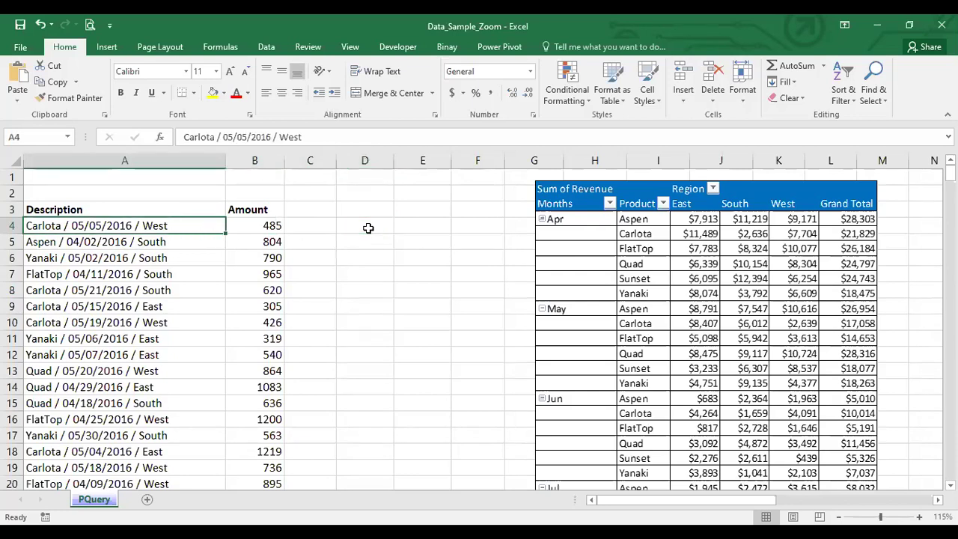
{"action": "left_click", "coordinate": [125, 323]}
{"action": "left_click_drag", "start_coordinate": [135, 225], "coordinate": [137, 420]}
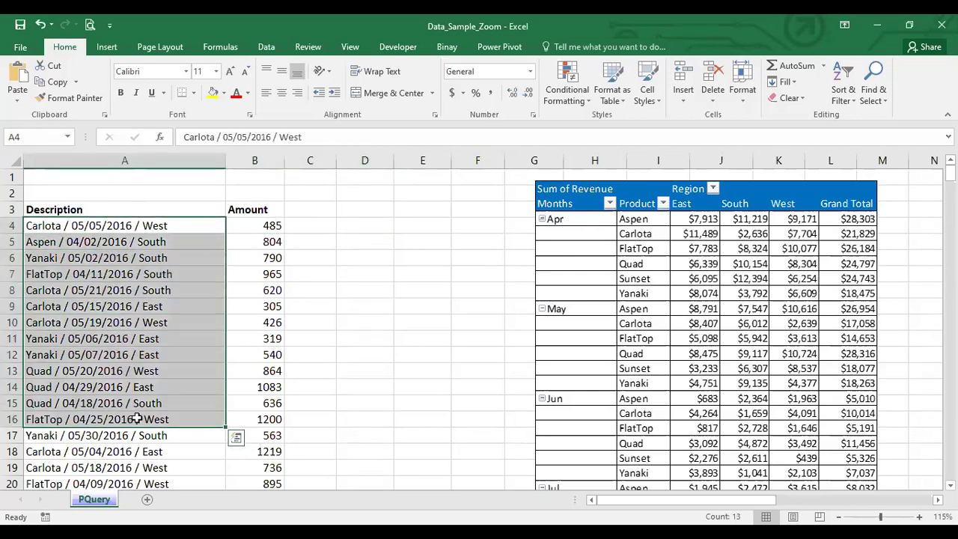
{"action": "left_click_drag", "start_coordinate": [261, 226], "coordinate": [259, 415]}
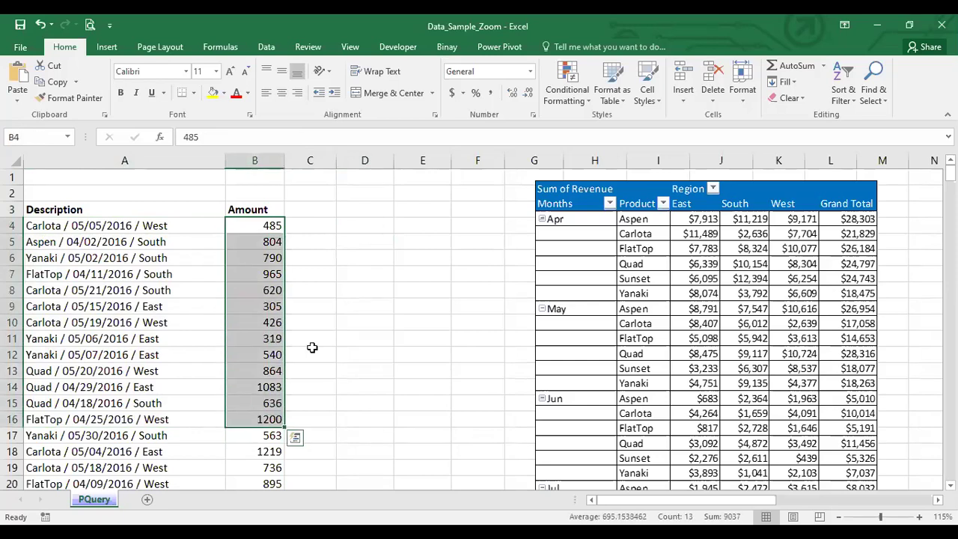
{"action": "left_click_drag", "start_coordinate": [149, 226], "coordinate": [258, 420]}
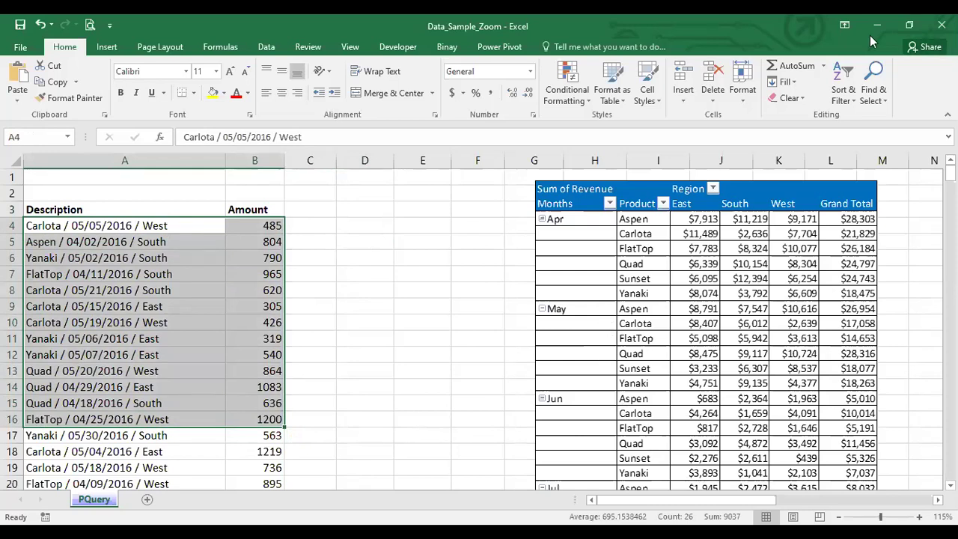
{"action": "scroll", "coordinate": [870, 35], "scroll_direction": "down", "scroll_amount": 1}
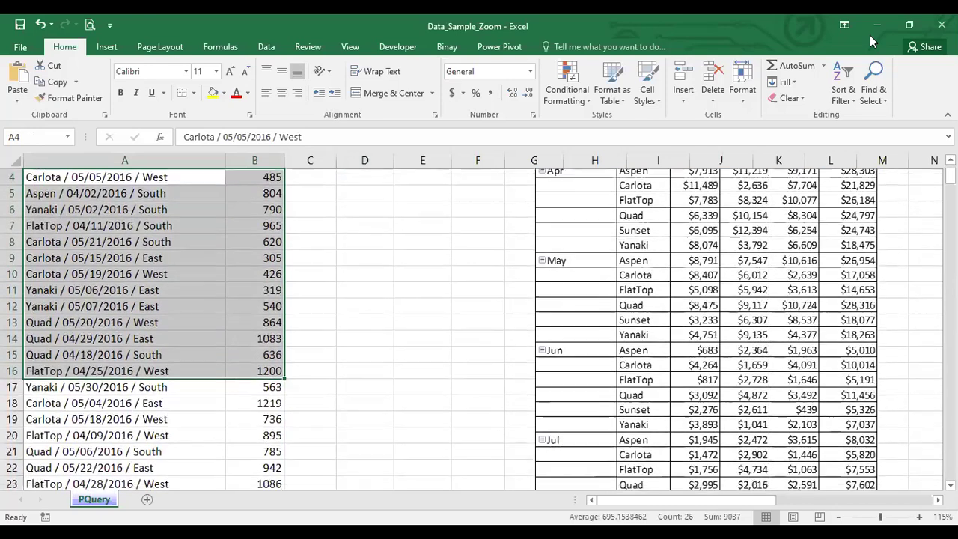
{"action": "scroll", "coordinate": [870, 35], "scroll_direction": "up", "scroll_amount": 1}
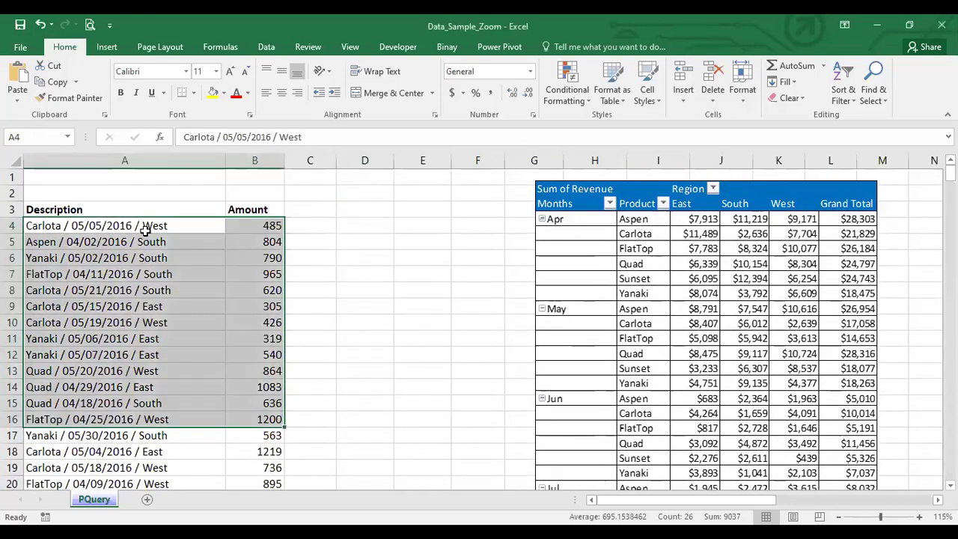
{"action": "left_click_drag", "start_coordinate": [146, 231], "coordinate": [136, 432]}
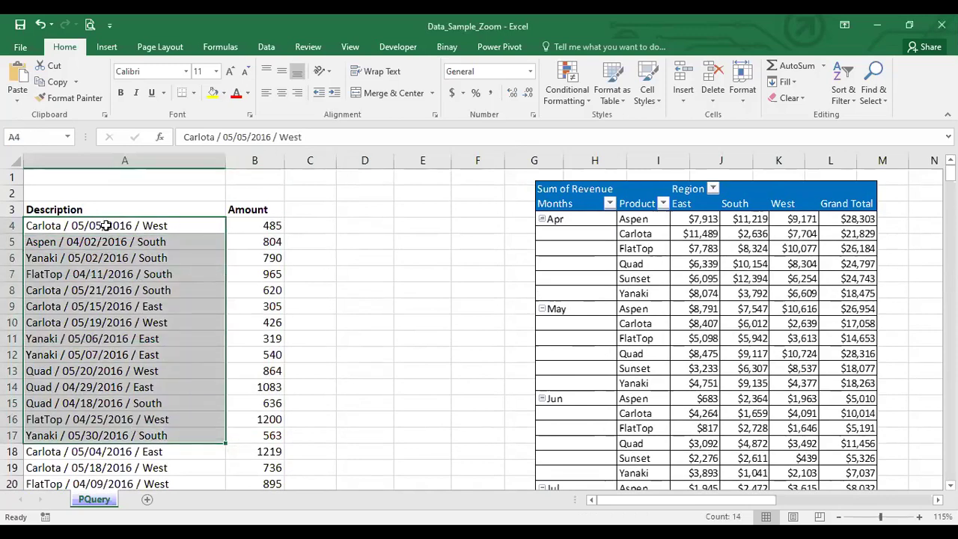
{"action": "left_click_drag", "start_coordinate": [137, 225], "coordinate": [121, 397]}
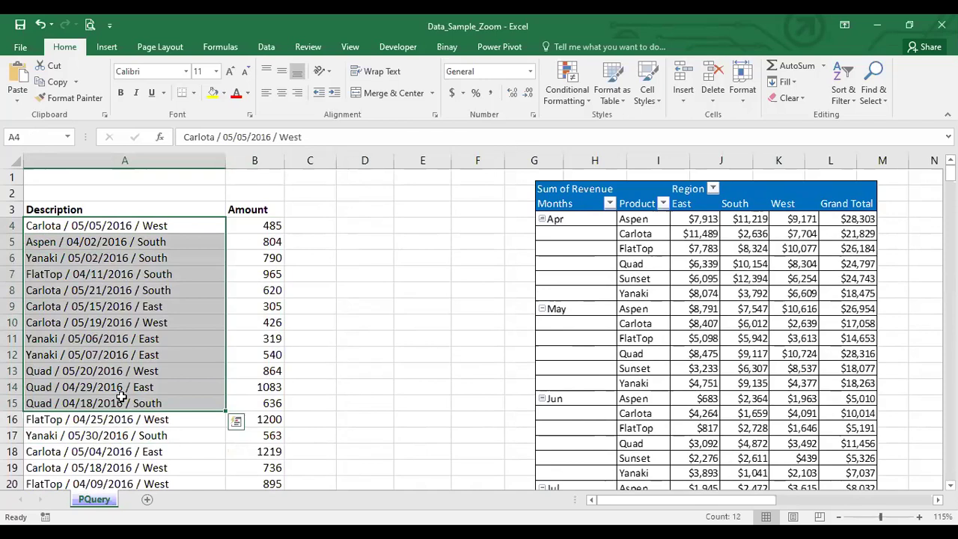
{"action": "left_click", "coordinate": [137, 307]}
{"action": "left_click_drag", "start_coordinate": [143, 225], "coordinate": [128, 398]}
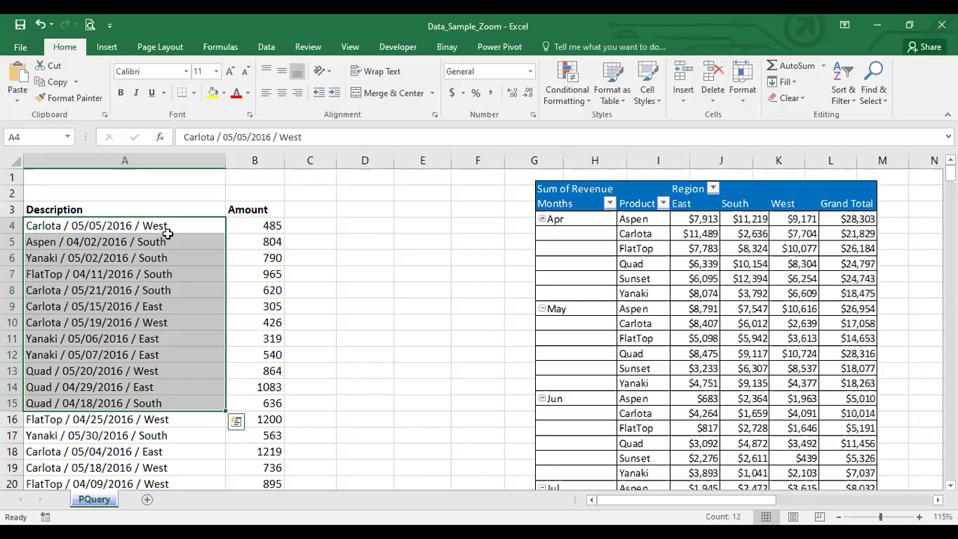
{"action": "left_click", "coordinate": [149, 291]}
{"action": "left_click_drag", "start_coordinate": [137, 226], "coordinate": [145, 381]}
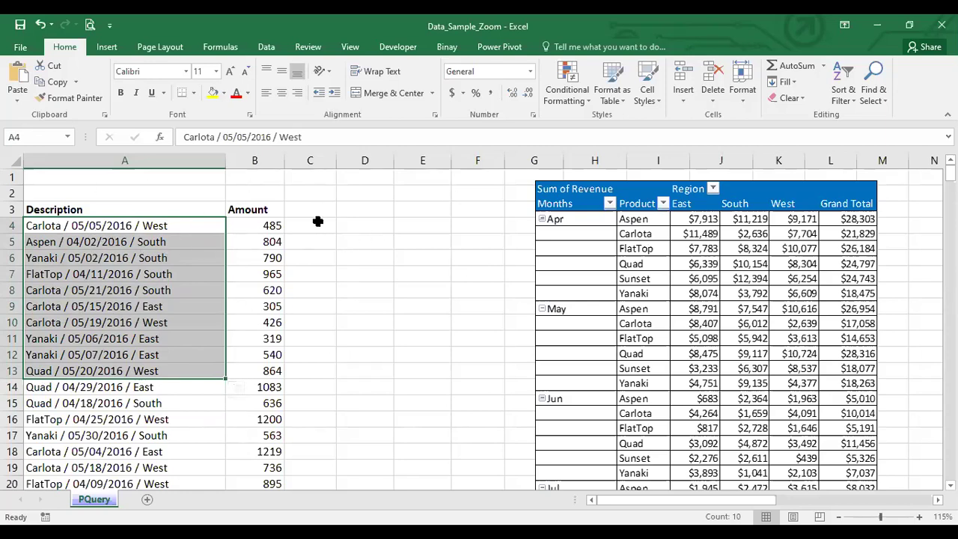
{"action": "left_click", "coordinate": [35, 226]}
{"action": "left_click", "coordinate": [273, 225]}
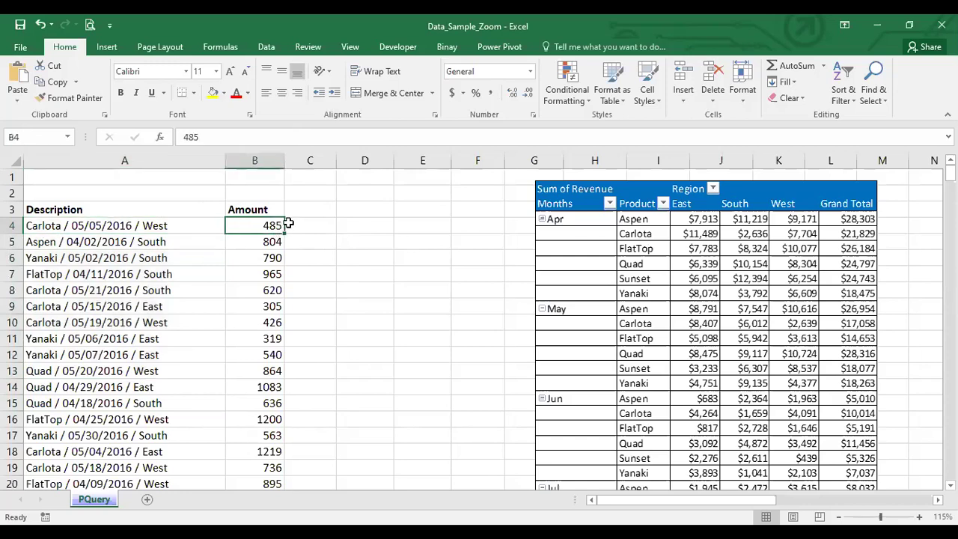
{"action": "left_click", "coordinate": [315, 236]}
{"action": "left_click", "coordinate": [349, 224]}
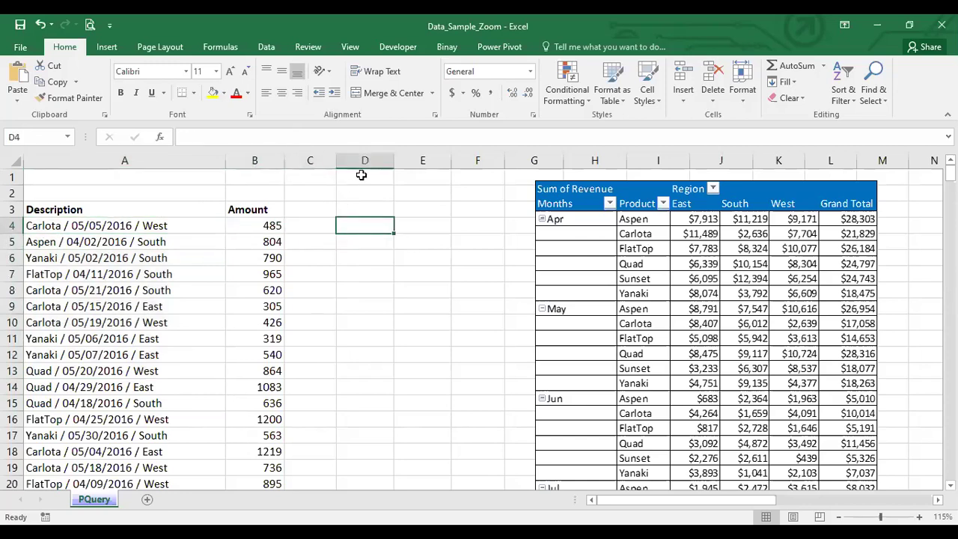
{"action": "left_click", "coordinate": [414, 209]}
{"action": "left_click_drag", "start_coordinate": [319, 226], "coordinate": [404, 225]}
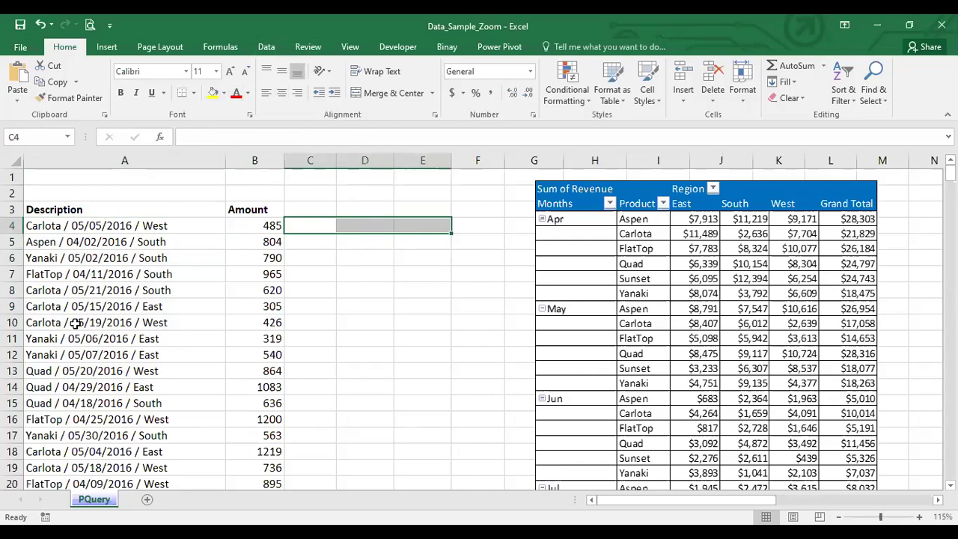
{"action": "left_click", "coordinate": [349, 292]}
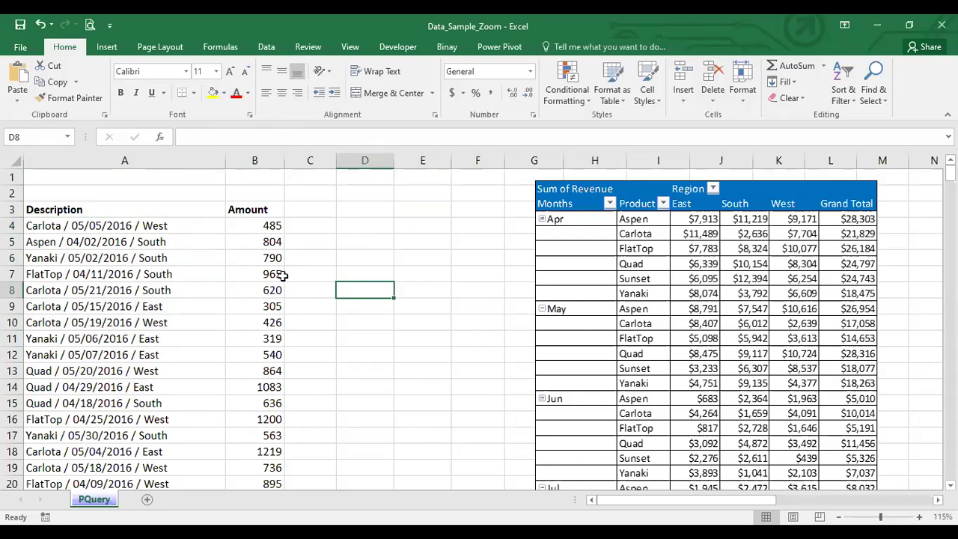
{"action": "left_click", "coordinate": [327, 224]}
{"action": "type", "text": "=l"}
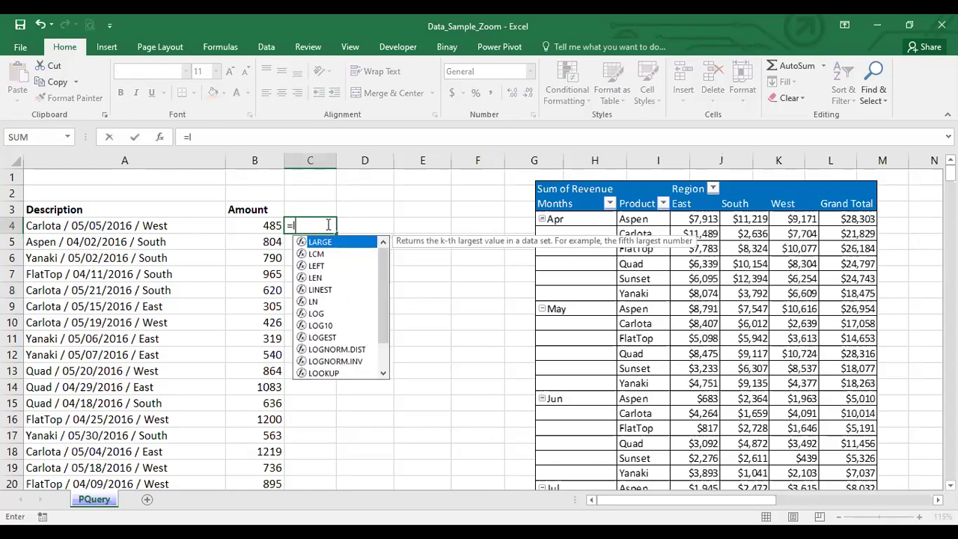
{"action": "type", "text": "e"}
{"action": "key", "text": "Tab"}
{"action": "left_click", "coordinate": [140, 226]}
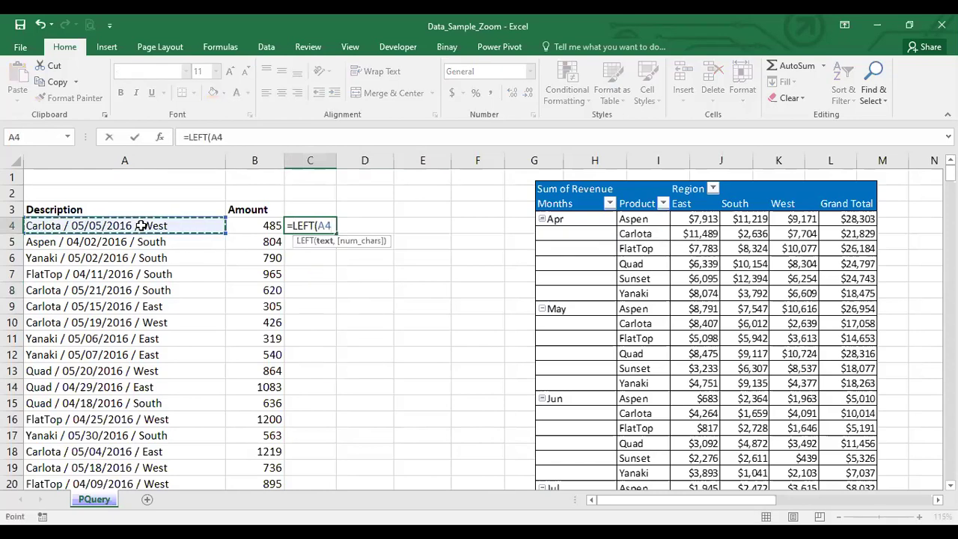
{"action": "type", "text": ",4"}
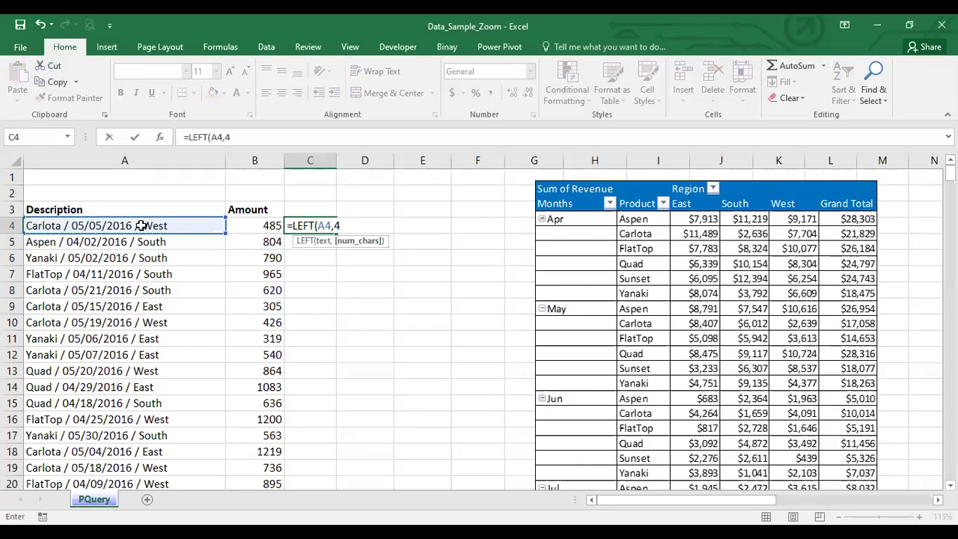
{"action": "type", "text": "0"}
{"action": "key", "text": "Return"}
{"action": "left_click", "coordinate": [289, 225]}
{"action": "left_click", "coordinate": [252, 137]}
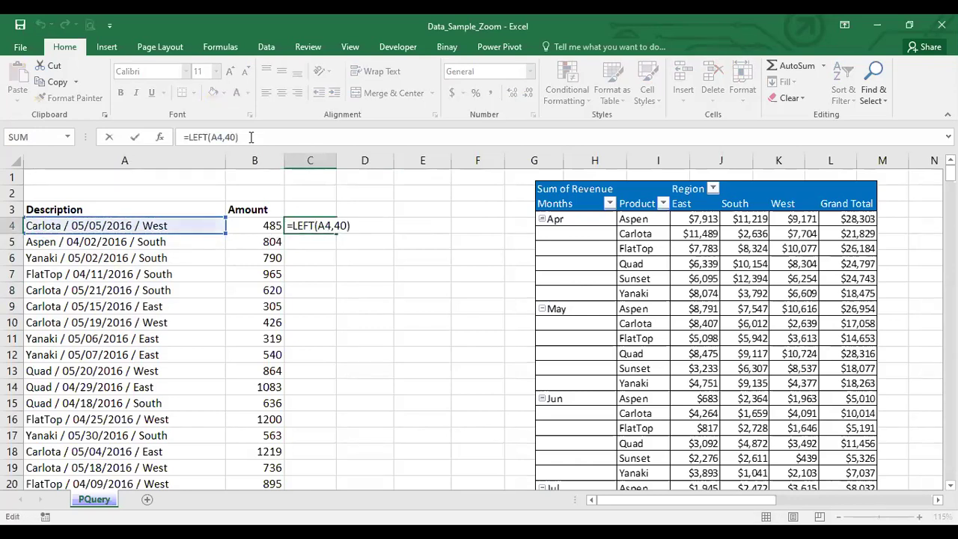
{"action": "key", "text": "BackSpace"}
{"action": "key", "text": "BackSpace"}
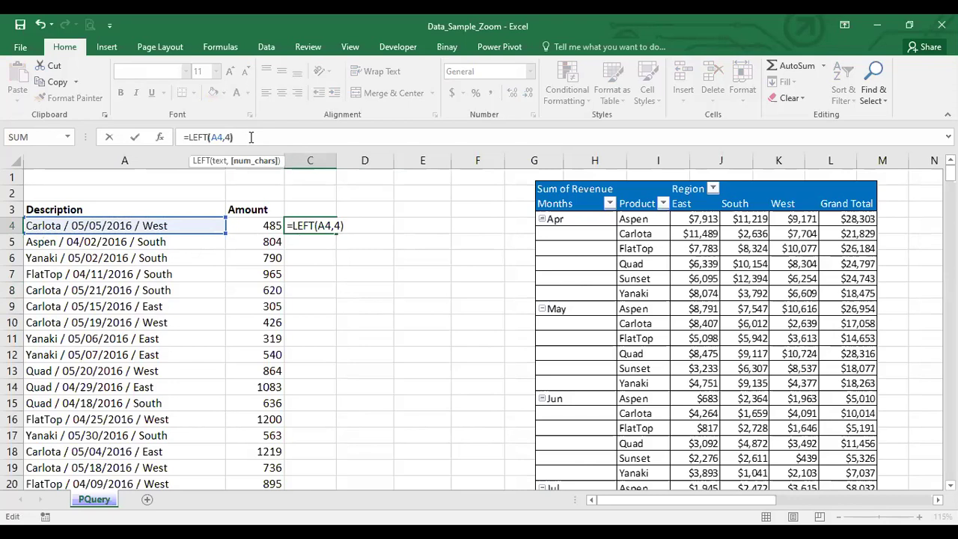
{"action": "key", "text": "Return"}
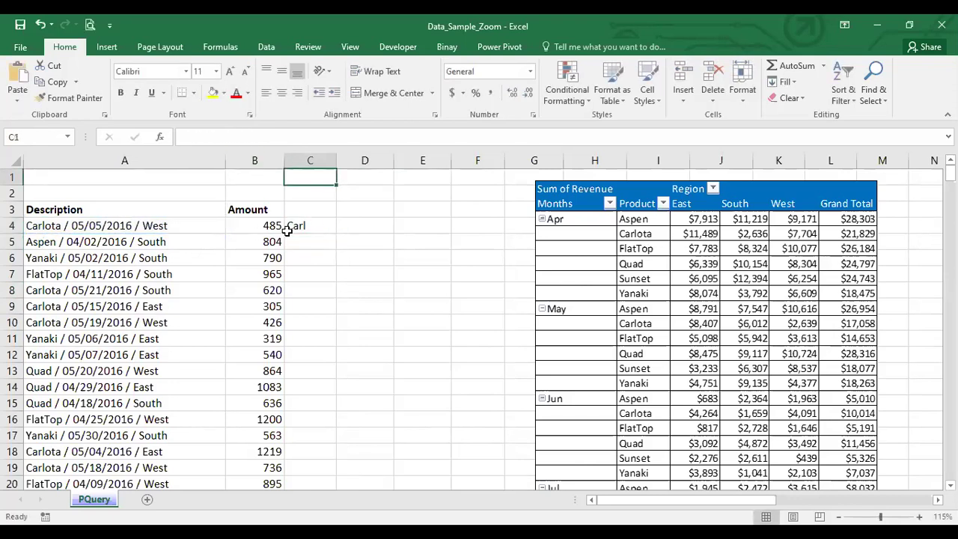
{"action": "double_click", "coordinate": [307, 225]}
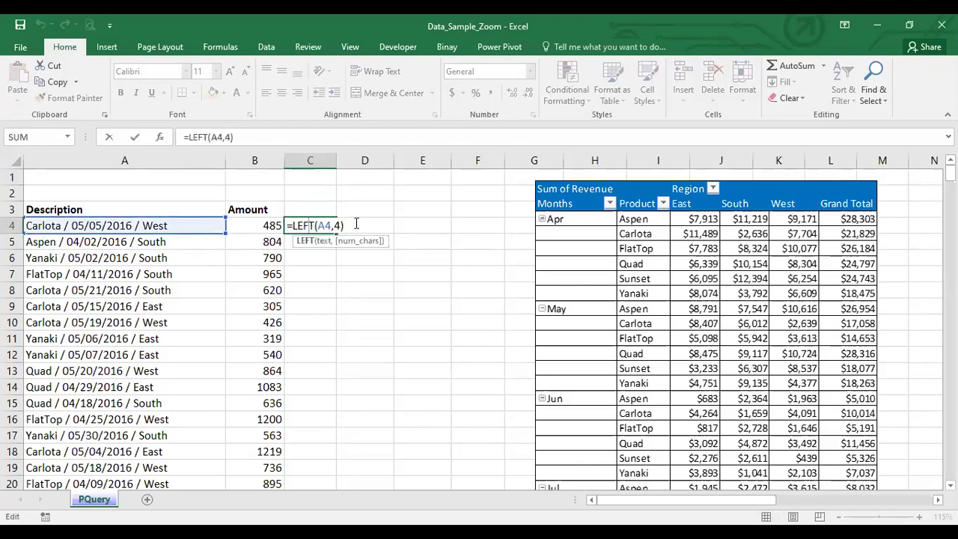
{"action": "key", "text": "Escape"}
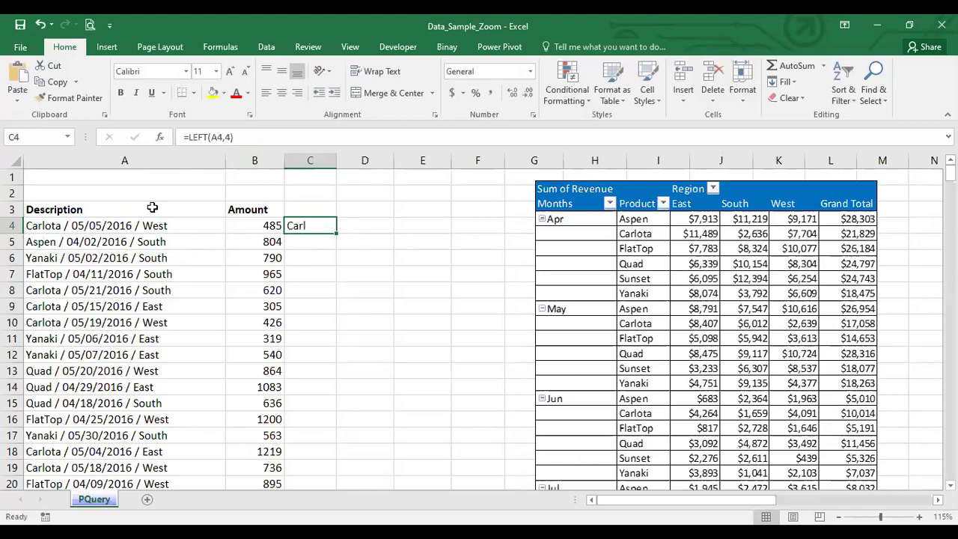
{"action": "left_click", "coordinate": [181, 225]}
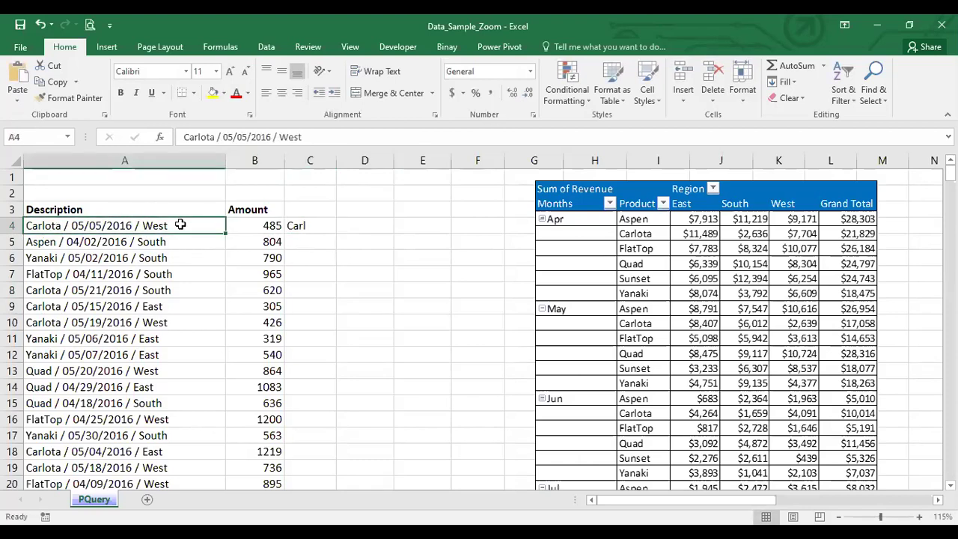
{"action": "left_click", "coordinate": [310, 227]}
{"action": "key", "text": "Delete"}
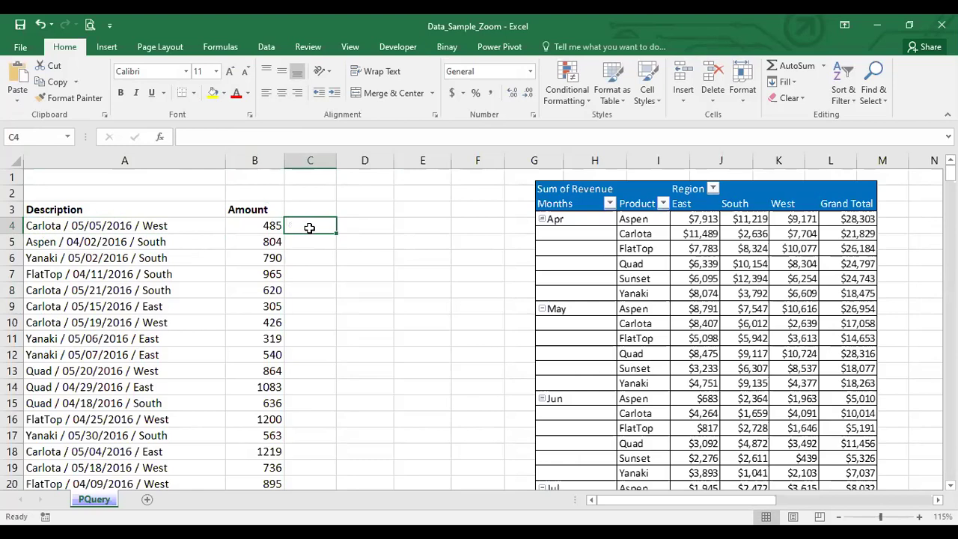
{"action": "left_click", "coordinate": [274, 256]}
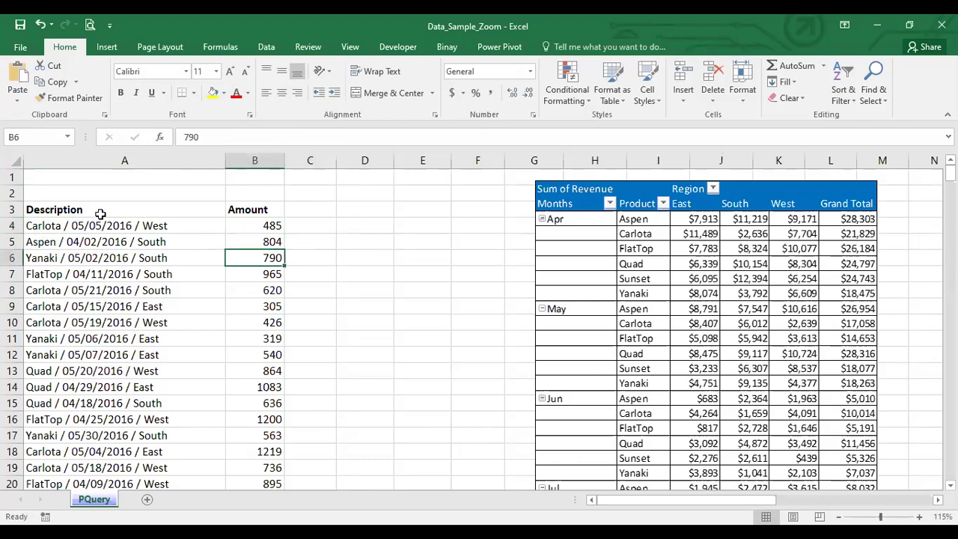
Make cell A4 the active cell and show the Data ribbon's Get & Transform commands.
{"action": "left_click_drag", "start_coordinate": [108, 225], "coordinate": [113, 403]}
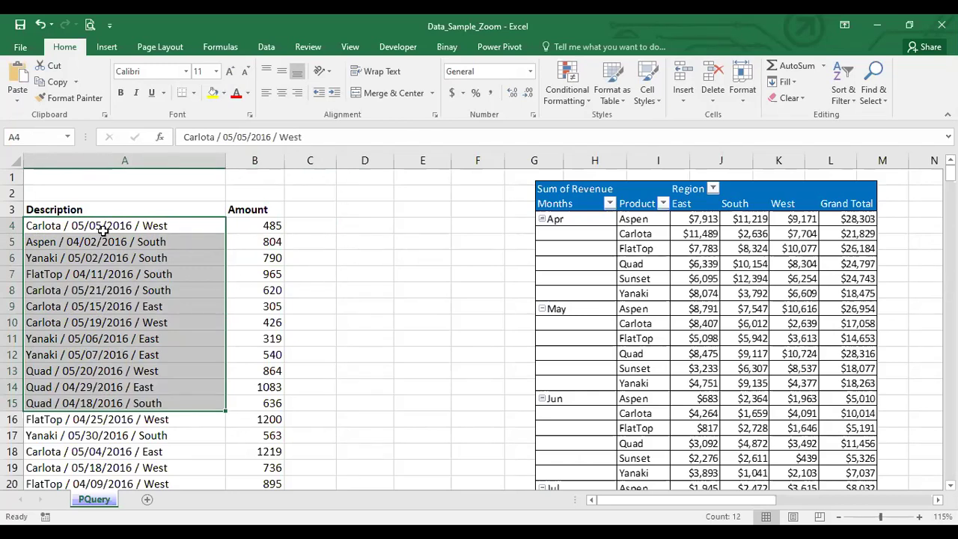
{"action": "left_click", "coordinate": [167, 304]}
{"action": "left_click", "coordinate": [147, 227]}
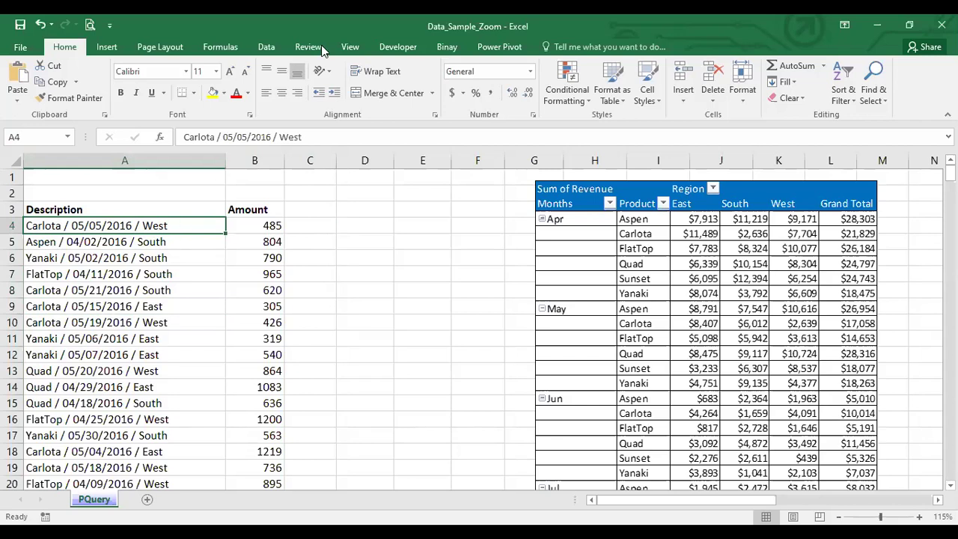
{"action": "left_click", "coordinate": [269, 48]}
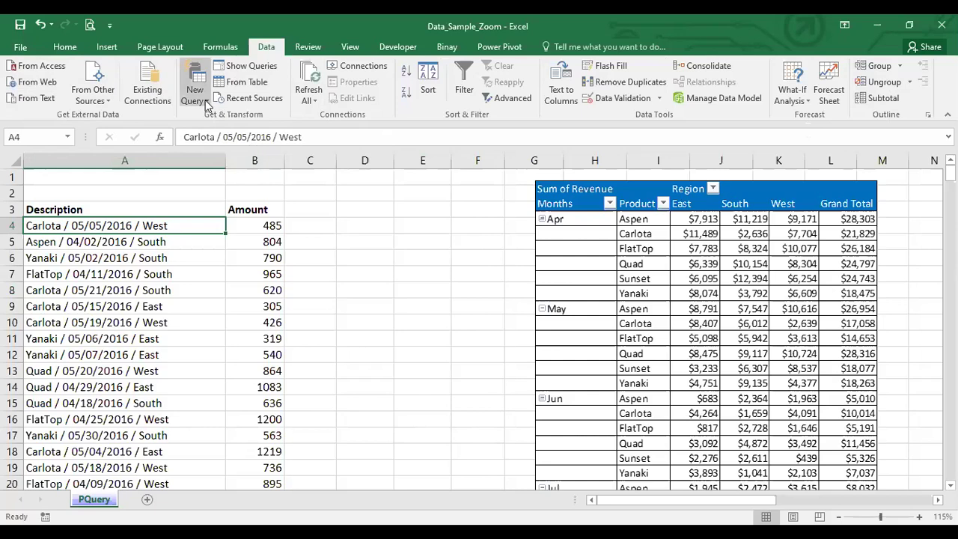
{"action": "left_click", "coordinate": [207, 106]}
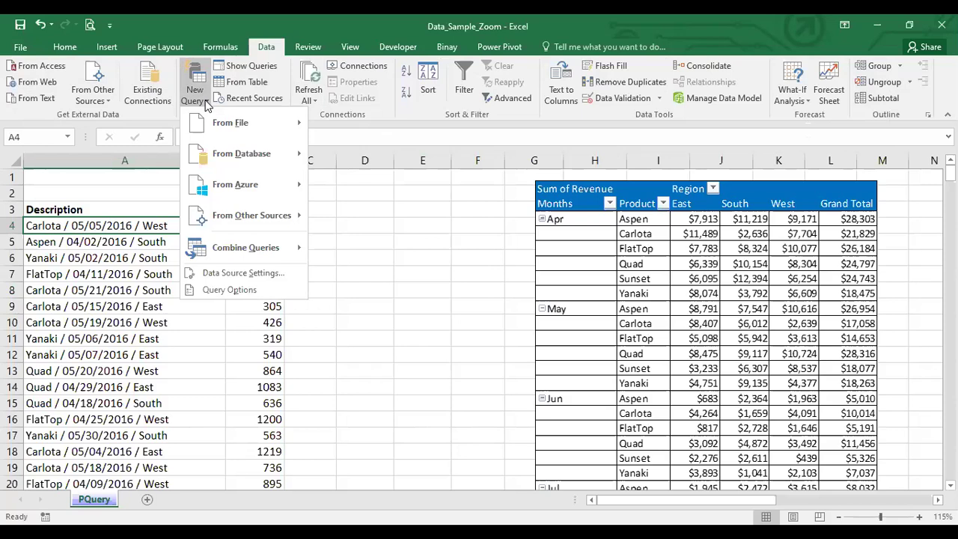
{"action": "left_click", "coordinate": [234, 125]}
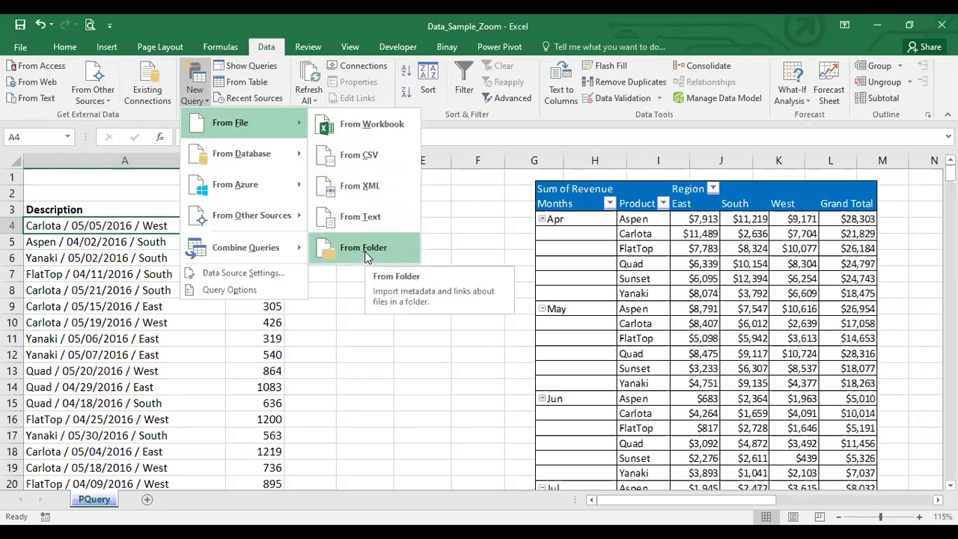
{"action": "mouse_move", "coordinate": [241, 153]}
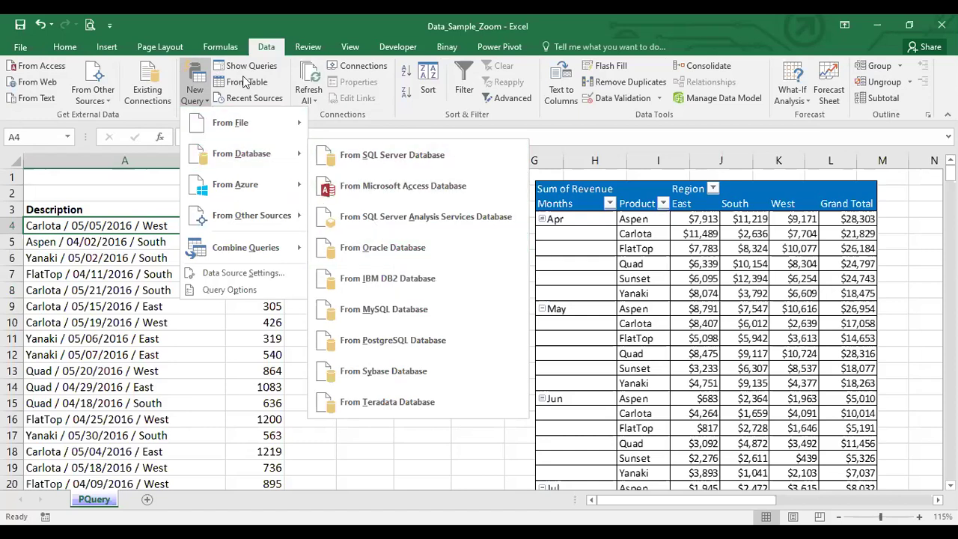
{"action": "key", "text": "Escape"}
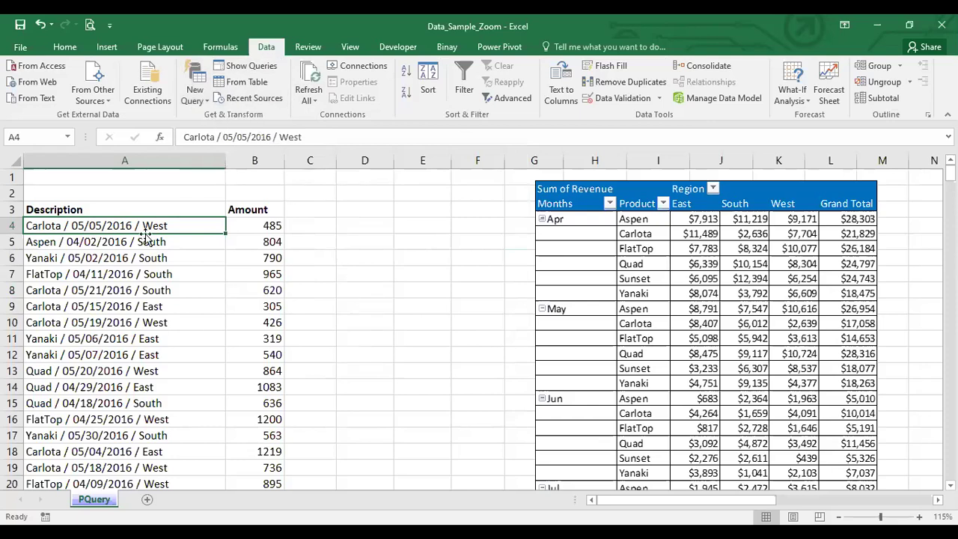
{"action": "left_click_drag", "start_coordinate": [124, 225], "coordinate": [128, 390]}
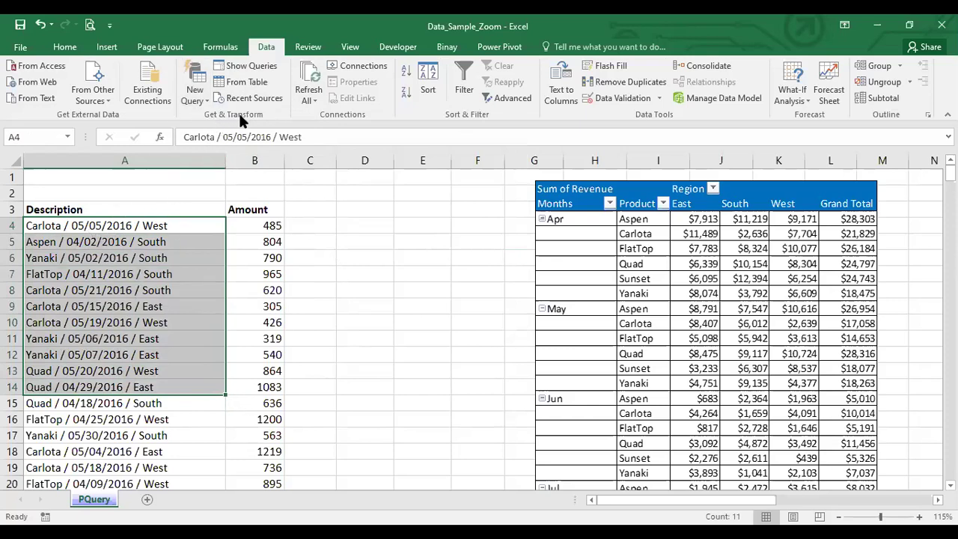
{"action": "left_click", "coordinate": [172, 231]}
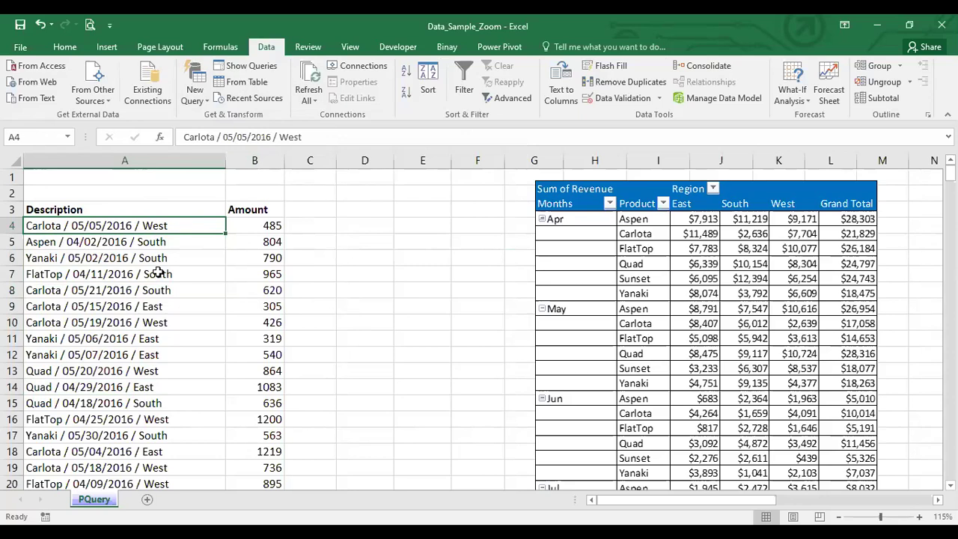
Put all borders on A3:B15 and make the Description and Amount headers red.
{"action": "left_click", "coordinate": [172, 290]}
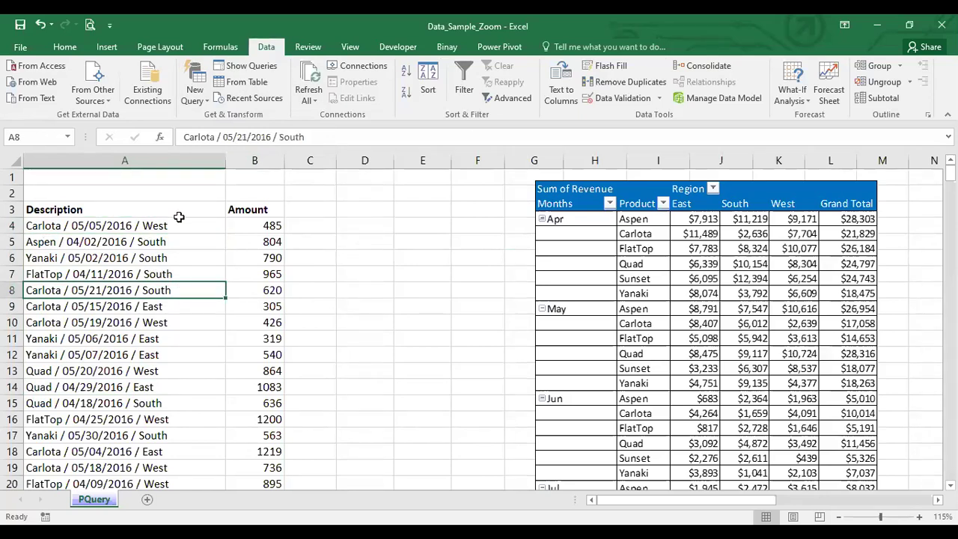
{"action": "left_click_drag", "start_coordinate": [177, 212], "coordinate": [273, 404]}
{"action": "left_click", "coordinate": [69, 47]}
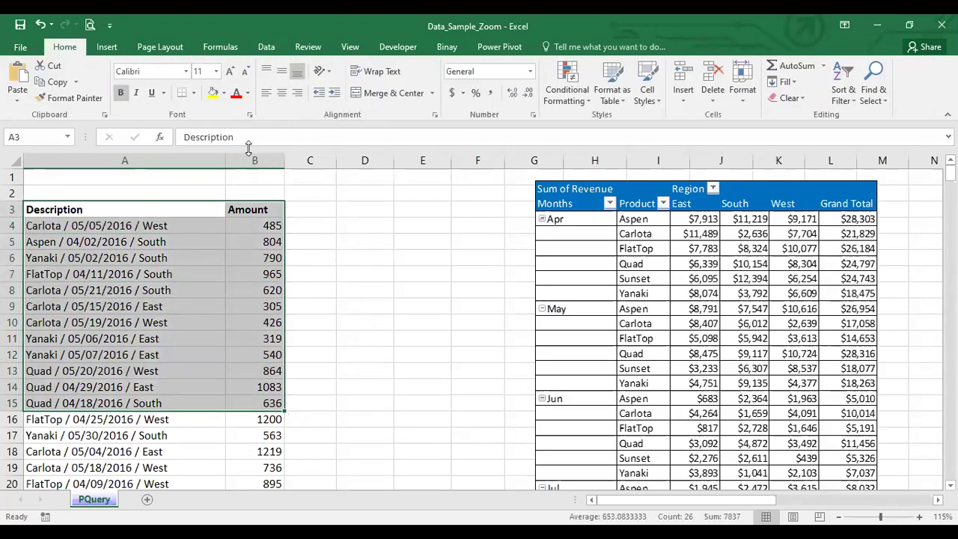
{"action": "left_click", "coordinate": [193, 93]}
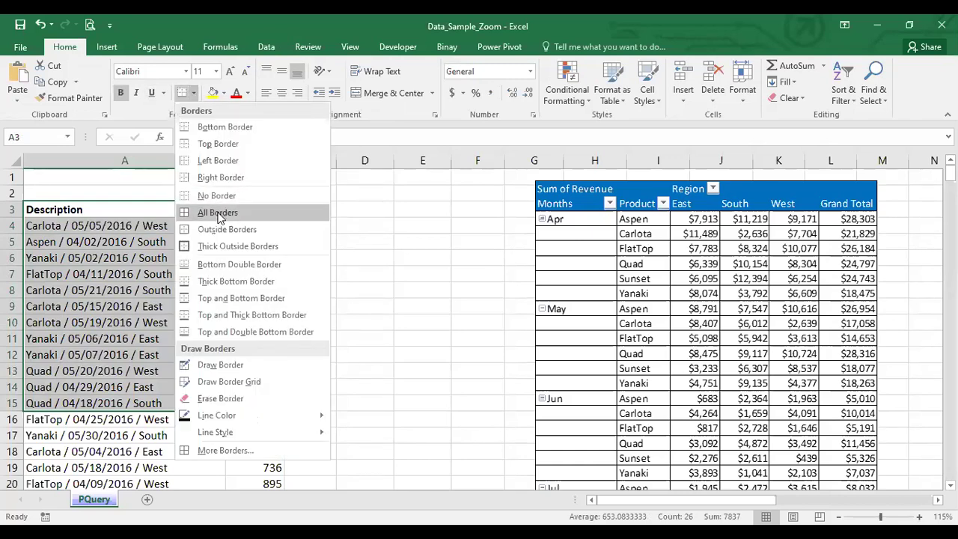
{"action": "left_click", "coordinate": [218, 213]}
{"action": "left_click", "coordinate": [254, 210], "text": "shift"}
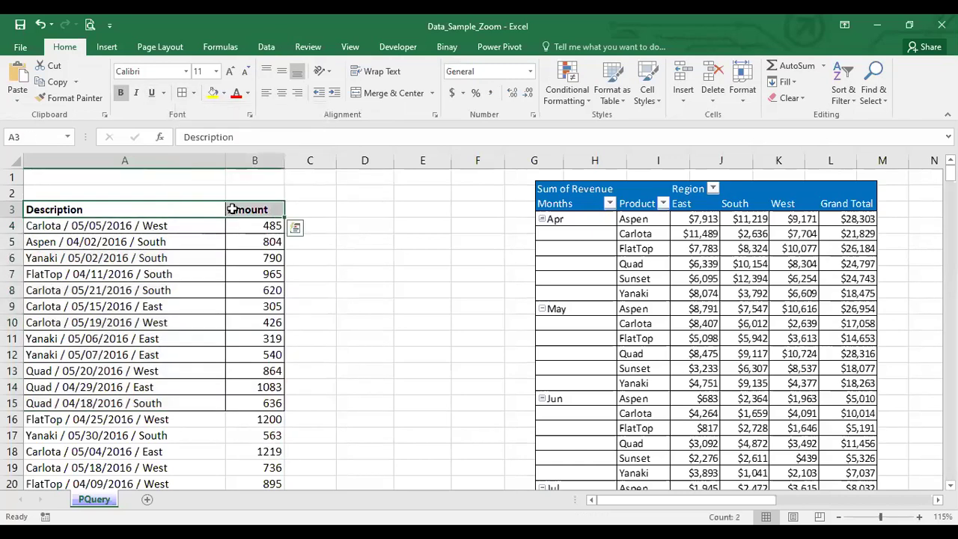
{"action": "left_click", "coordinate": [191, 241]}
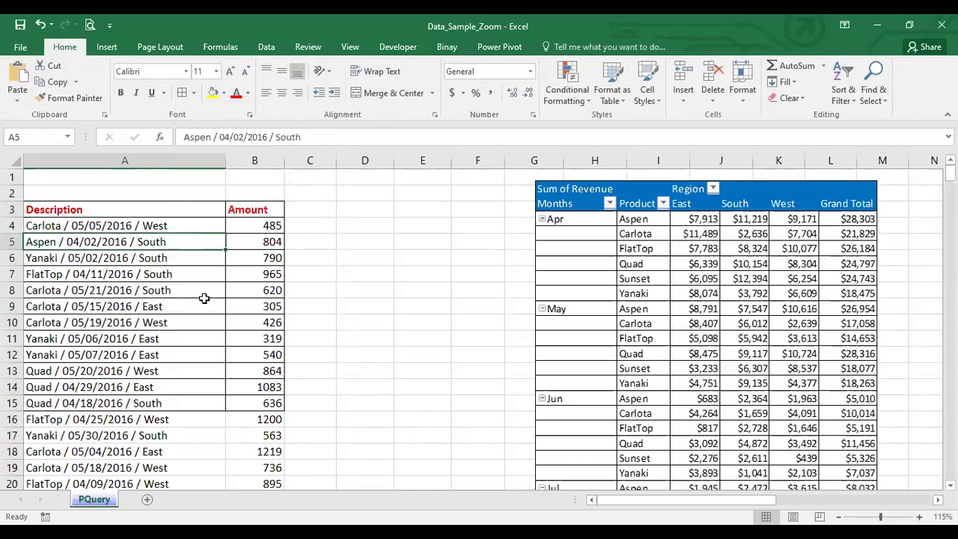
Undo the borders and red headers, then reselect the data range A3:B12.
{"action": "key", "text": "ctrl+z"}
{"action": "key", "text": "ctrl+z"}
{"action": "left_click", "coordinate": [392, 288]}
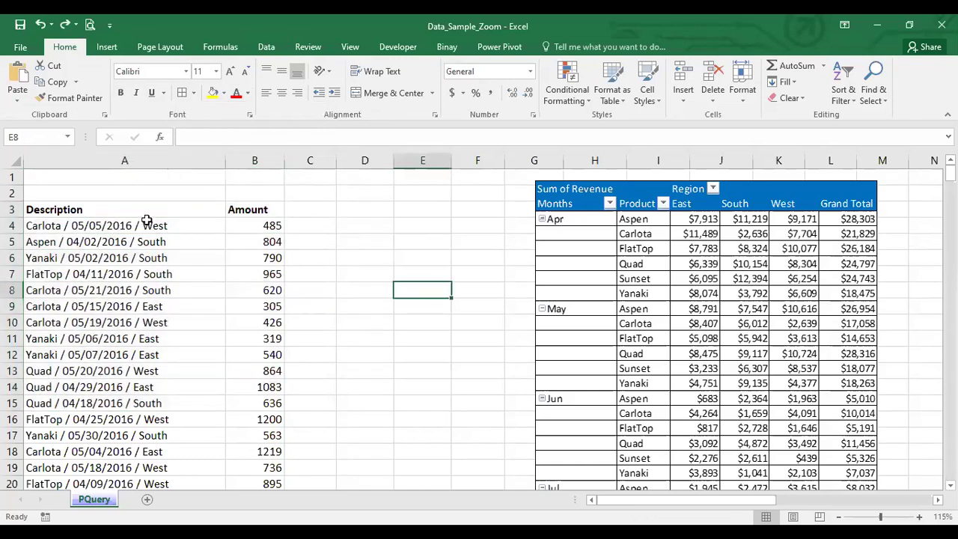
{"action": "left_click_drag", "start_coordinate": [137, 212], "coordinate": [228, 358]}
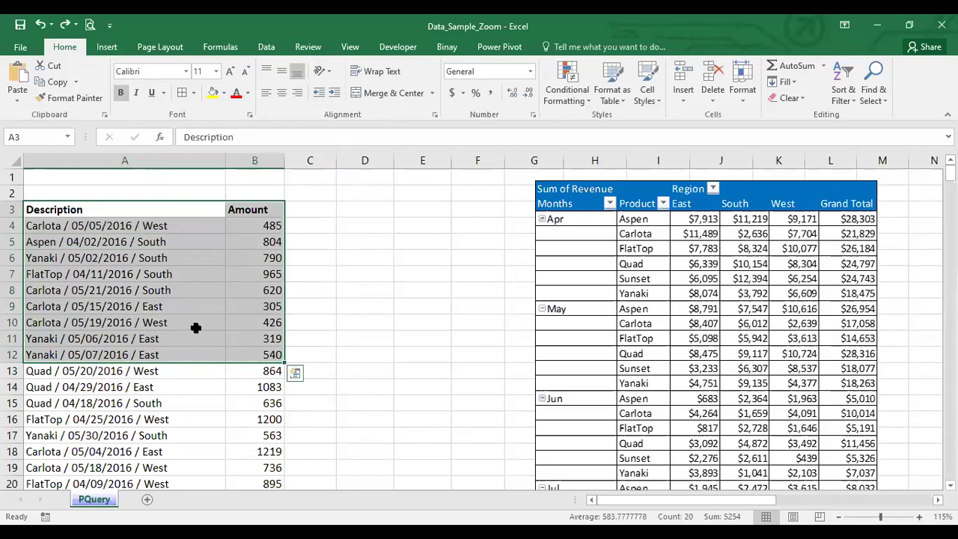
{"action": "left_click", "coordinate": [175, 242]}
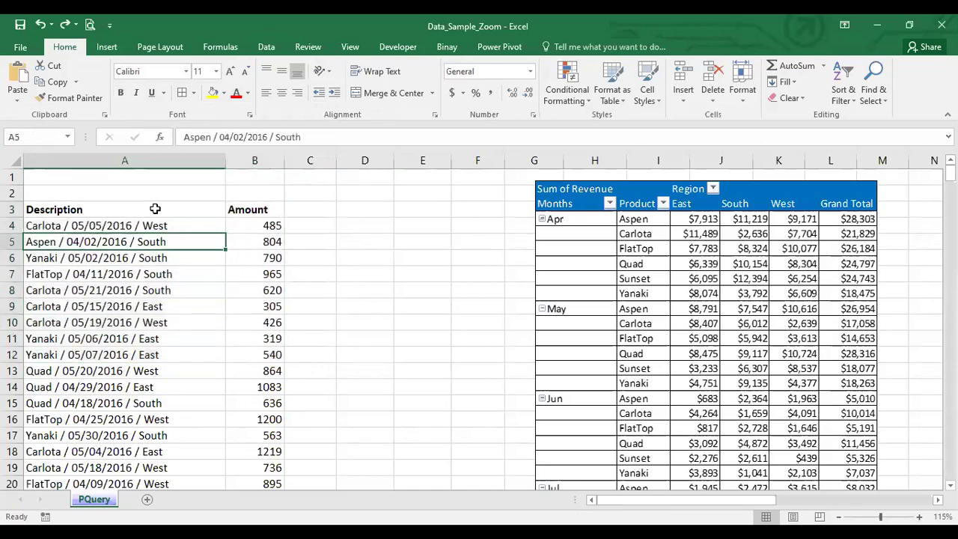
{"action": "left_click_drag", "start_coordinate": [155, 211], "coordinate": [155, 386]}
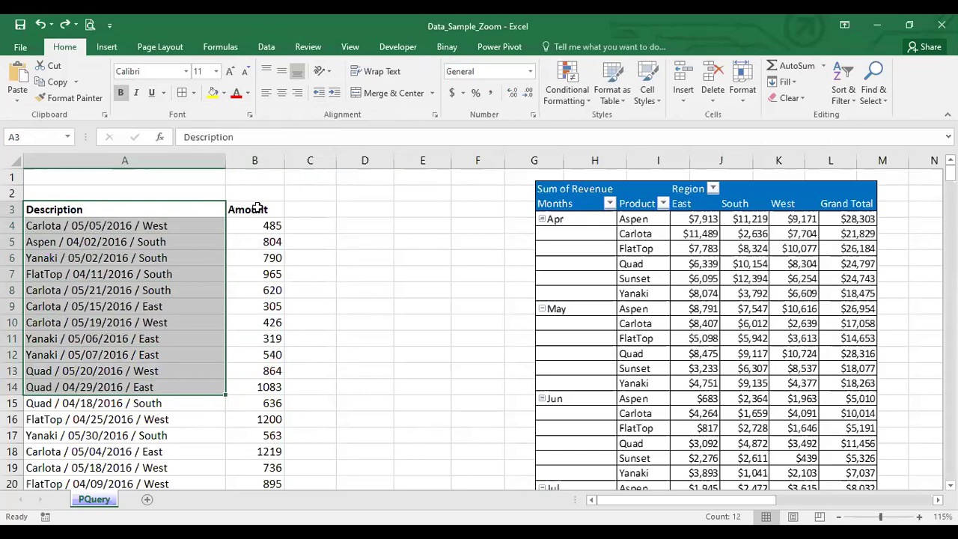
{"action": "left_click_drag", "start_coordinate": [257, 209], "coordinate": [247, 402]}
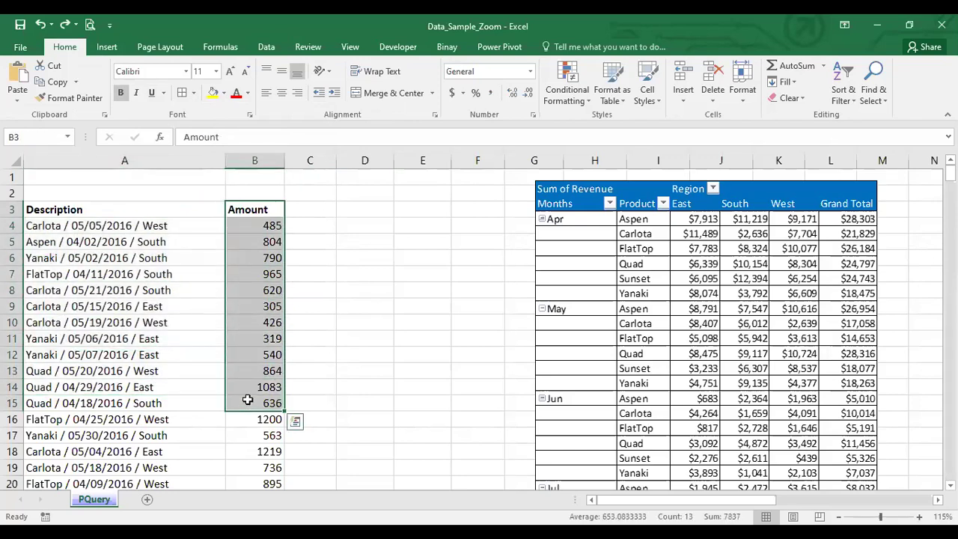
{"action": "left_click_drag", "start_coordinate": [155, 211], "coordinate": [230, 349]}
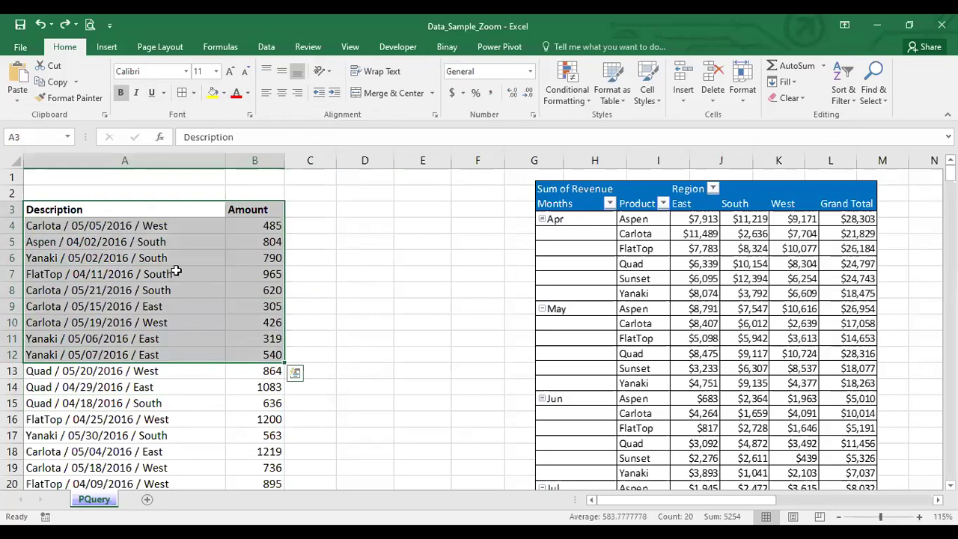
{"action": "left_click", "coordinate": [175, 238]}
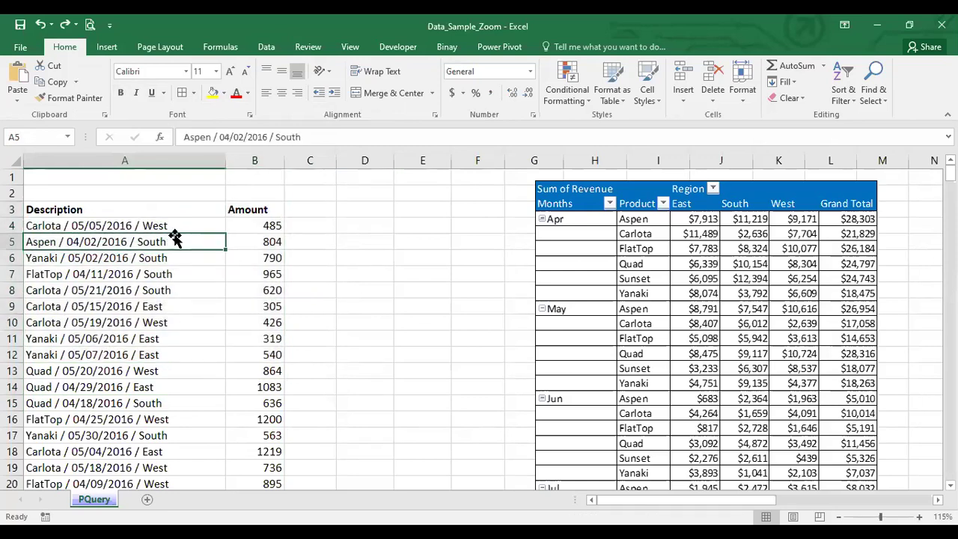
Convert the data in A3:B368 into a table with Ctrl+T.
{"action": "left_click", "coordinate": [112, 50]}
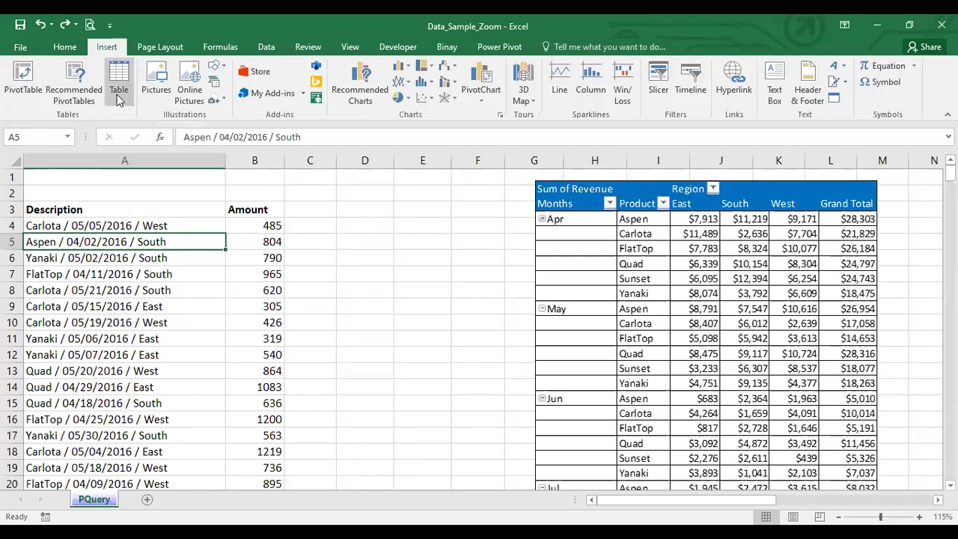
{"action": "left_click", "coordinate": [163, 290]}
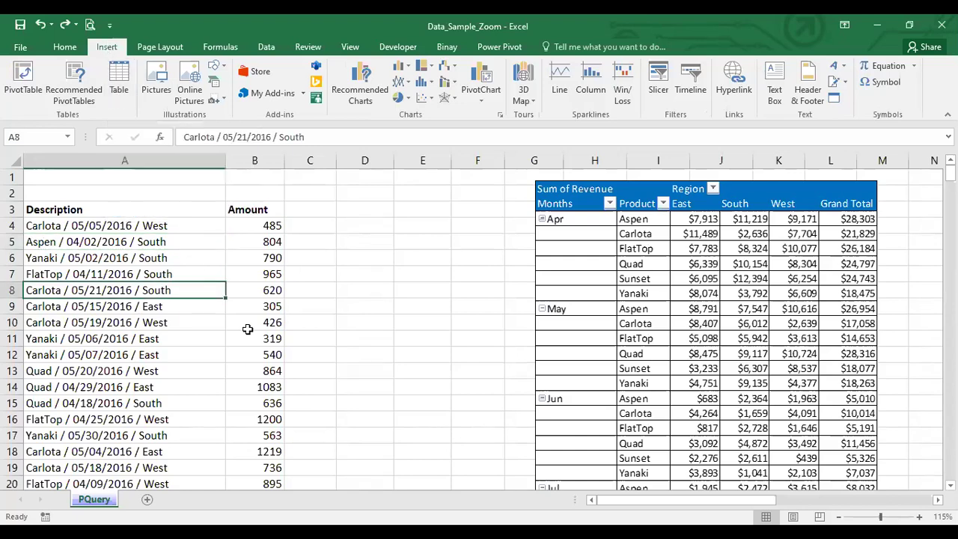
{"action": "left_click", "coordinate": [185, 226]}
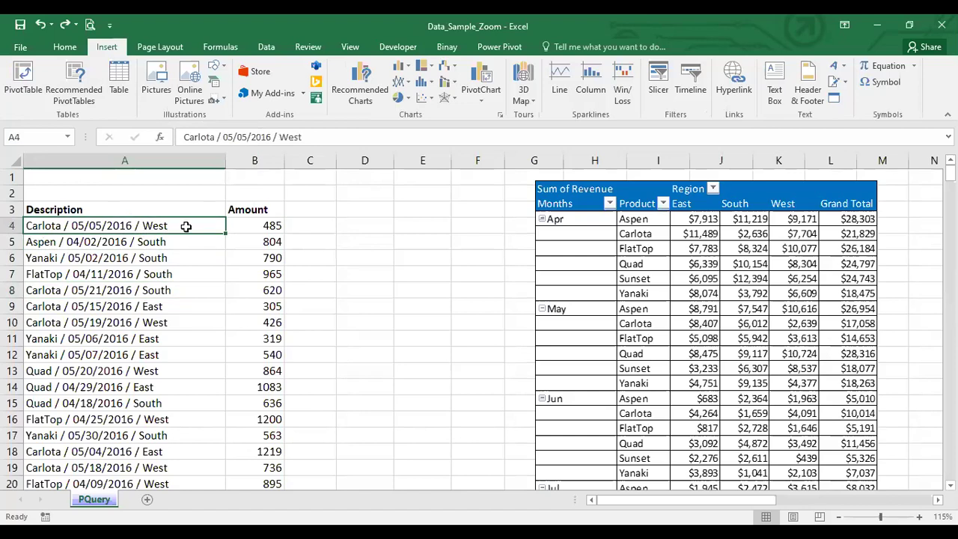
{"action": "key", "text": "ctrl+shift+Down"}
{"action": "left_click", "coordinate": [73, 467]}
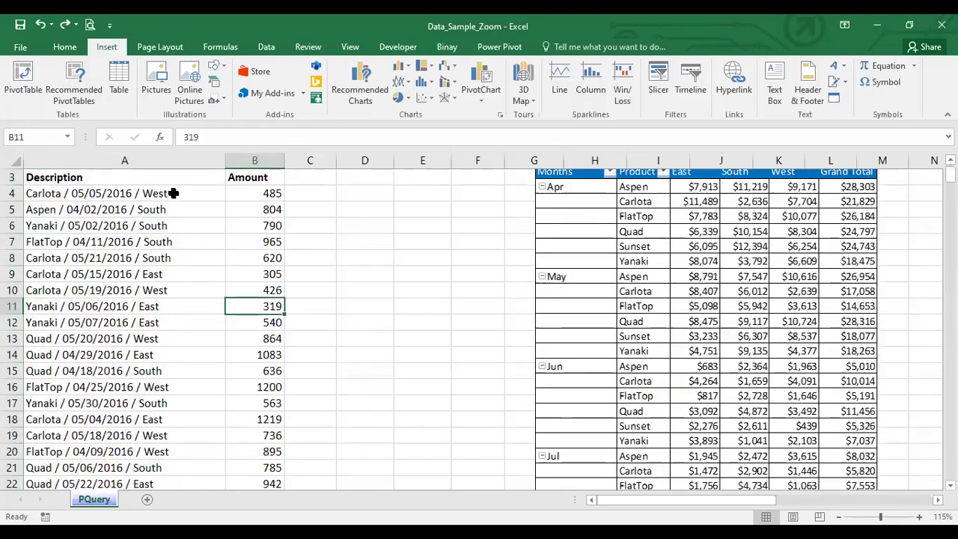
{"action": "left_click", "coordinate": [188, 247]}
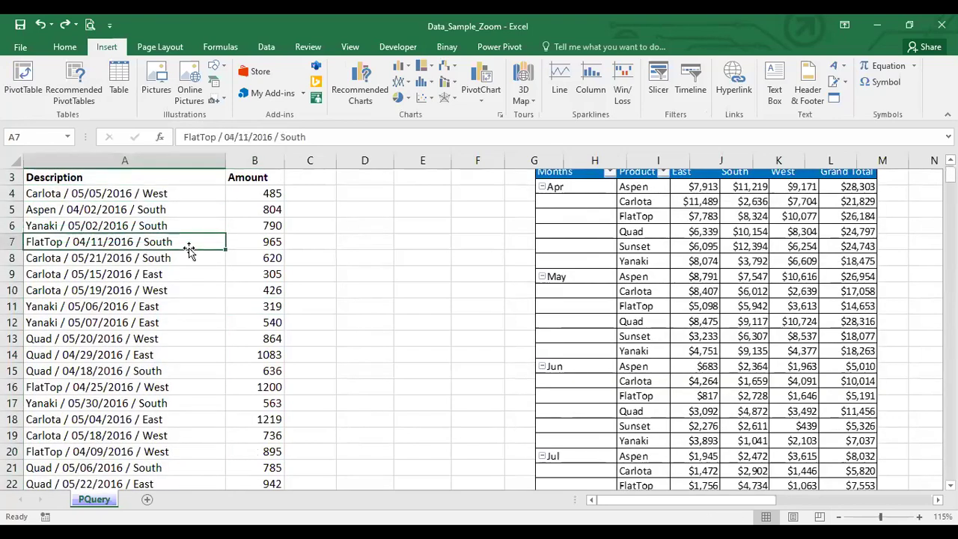
{"action": "key", "text": "ctrl+t"}
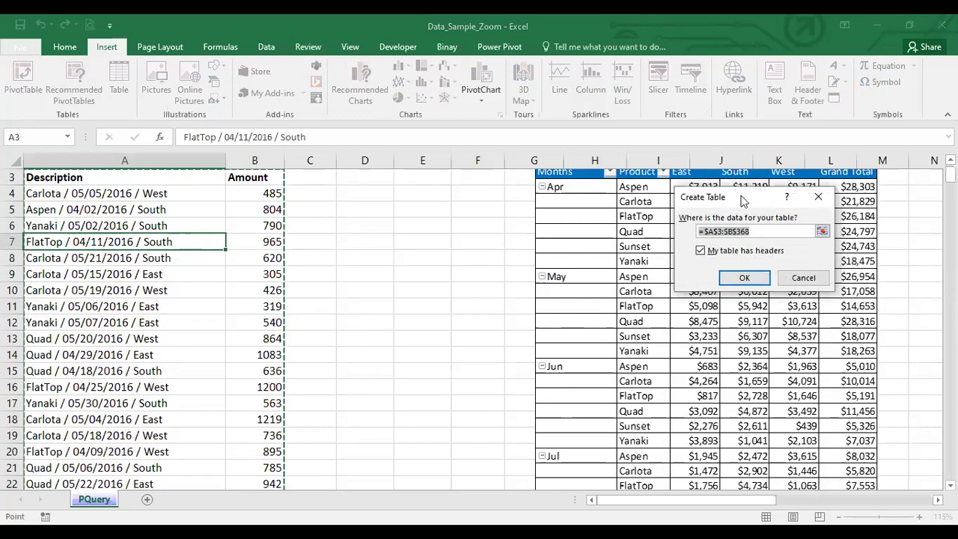
{"action": "left_click_drag", "start_coordinate": [739, 199], "coordinate": [368, 196]}
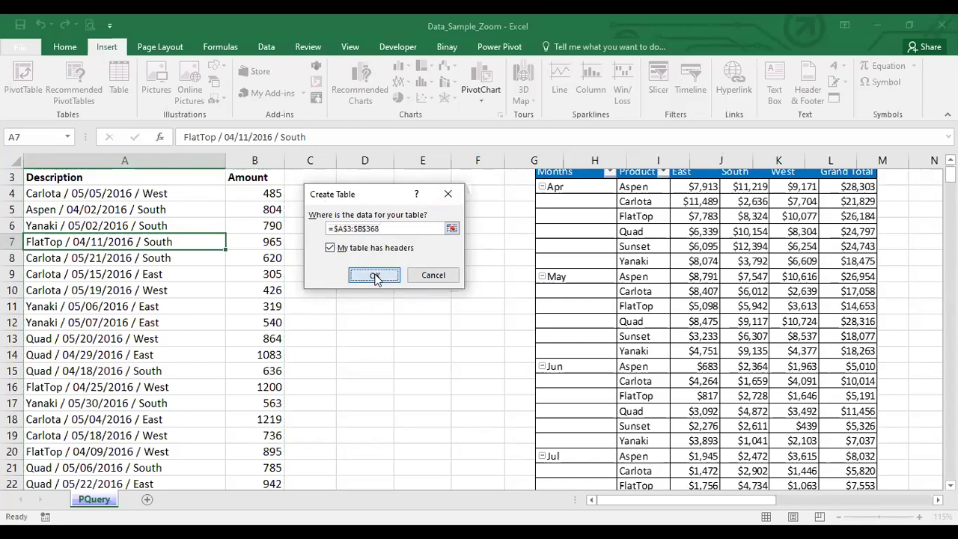
{"action": "left_click", "coordinate": [376, 276]}
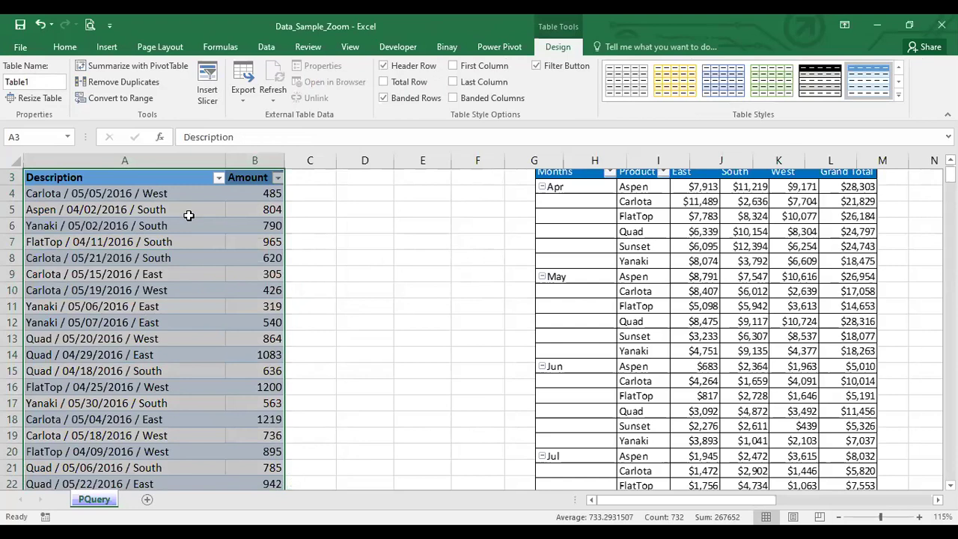
Undo the conversion and recreate the table with headers from cell A8.
{"action": "key", "text": "ctrl+z"}
{"action": "left_click", "coordinate": [191, 258]}
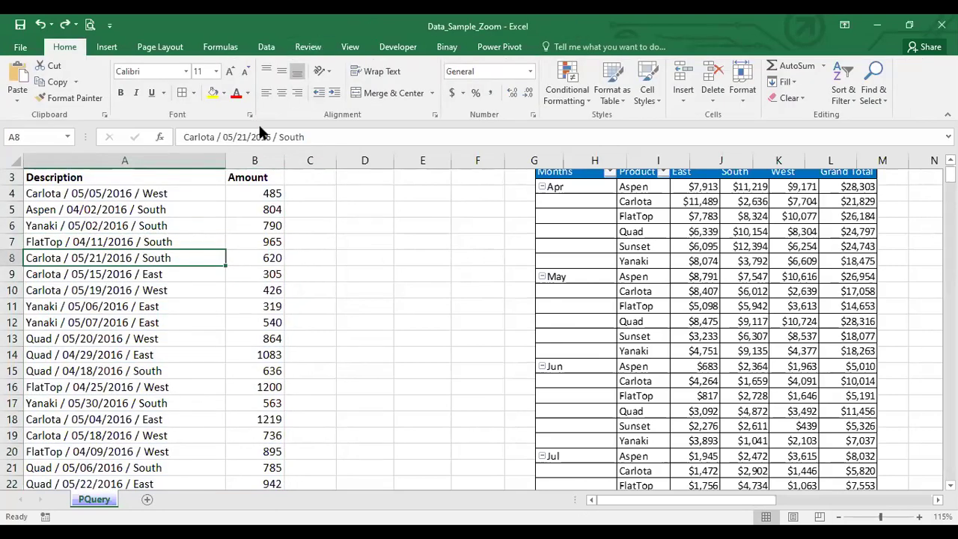
{"action": "key", "text": "ctrl+t"}
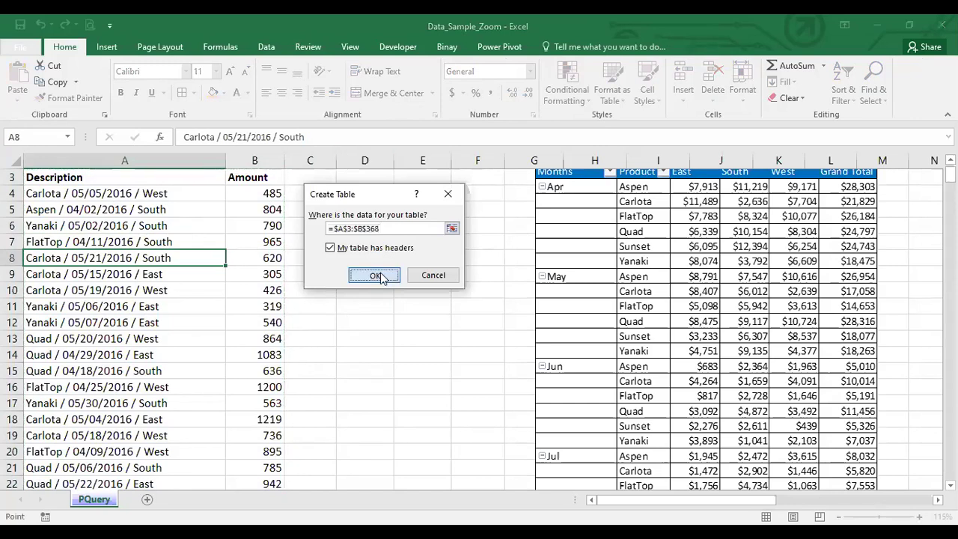
{"action": "left_click", "coordinate": [378, 275]}
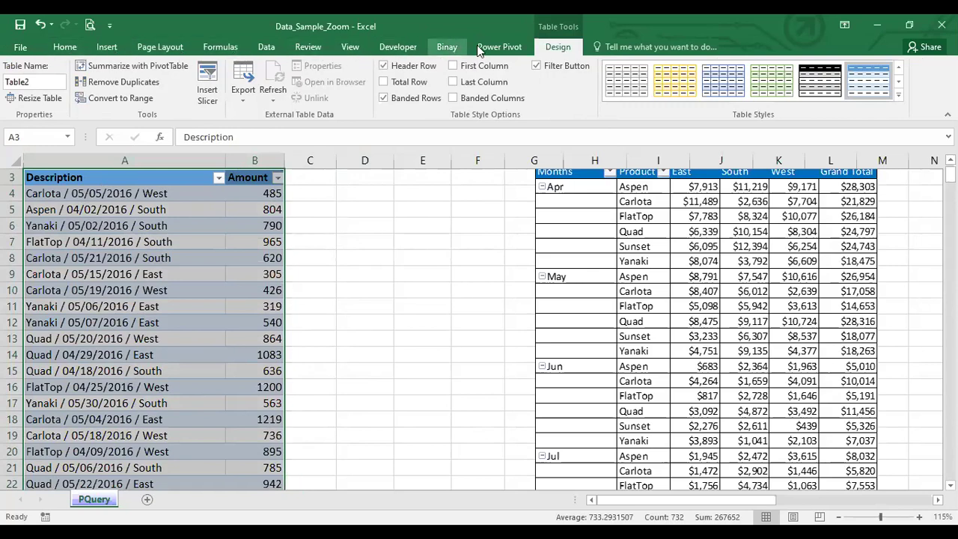
{"action": "left_click", "coordinate": [425, 194]}
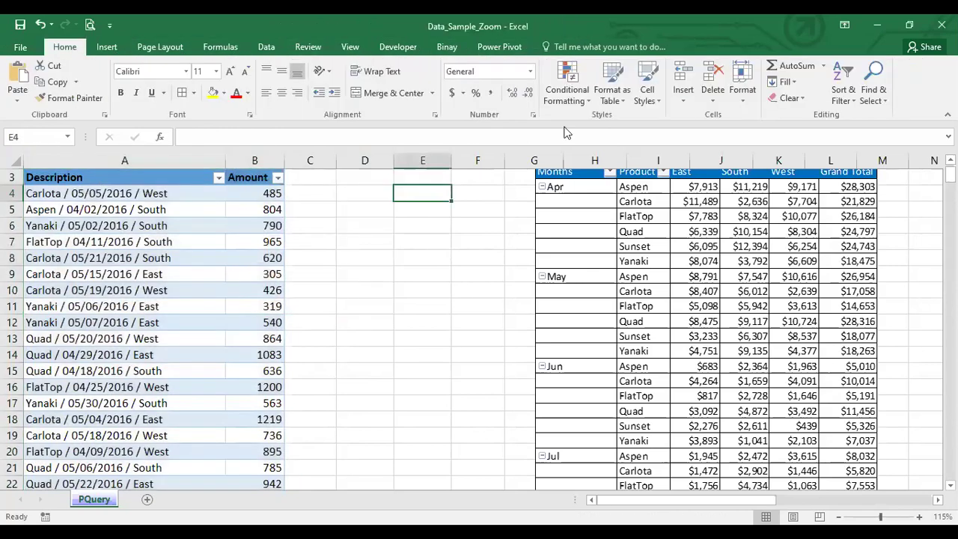
Rename the table from Table2 to Sales.
{"action": "left_click", "coordinate": [250, 223]}
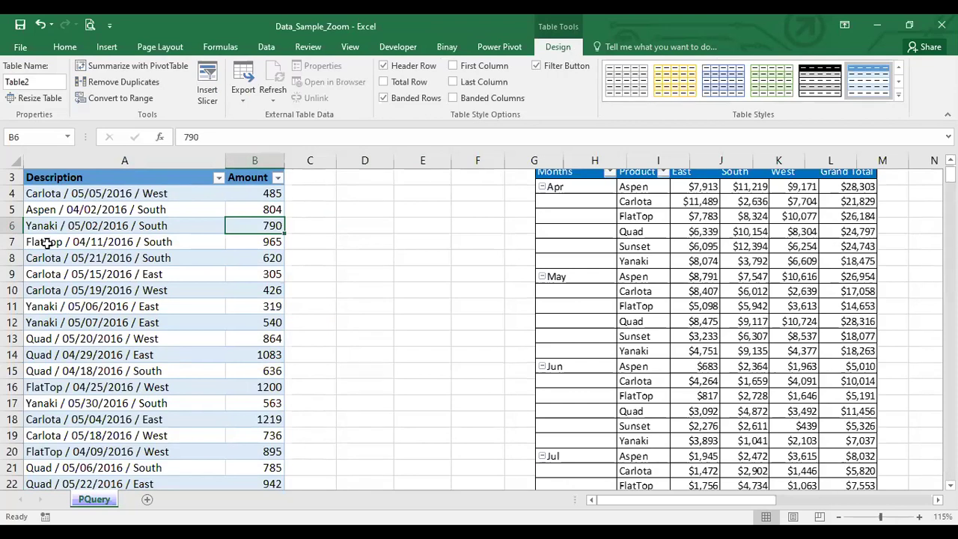
{"action": "left_click", "coordinate": [17, 81]}
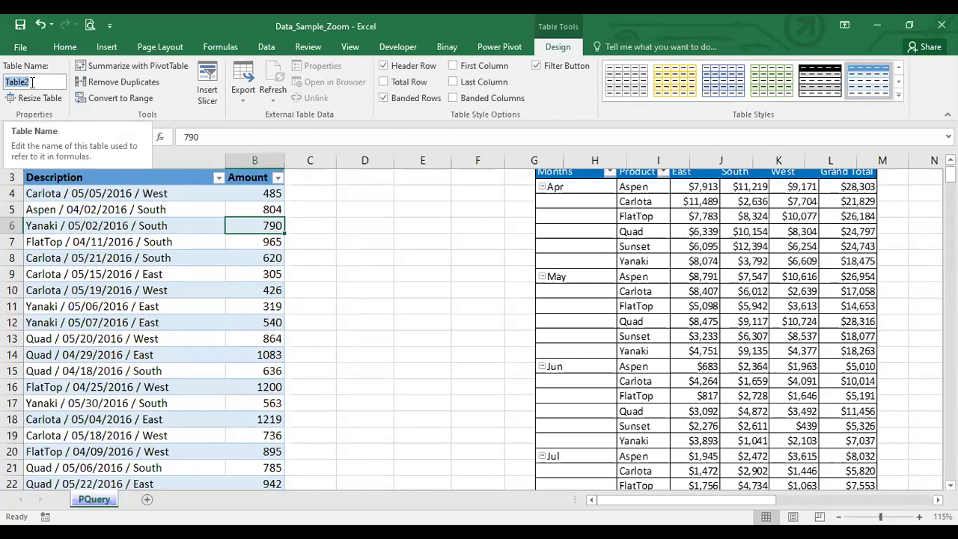
{"action": "key", "text": "BackSpace"}
{"action": "type", "text": "Sales"}
{"action": "left_click", "coordinate": [128, 310]}
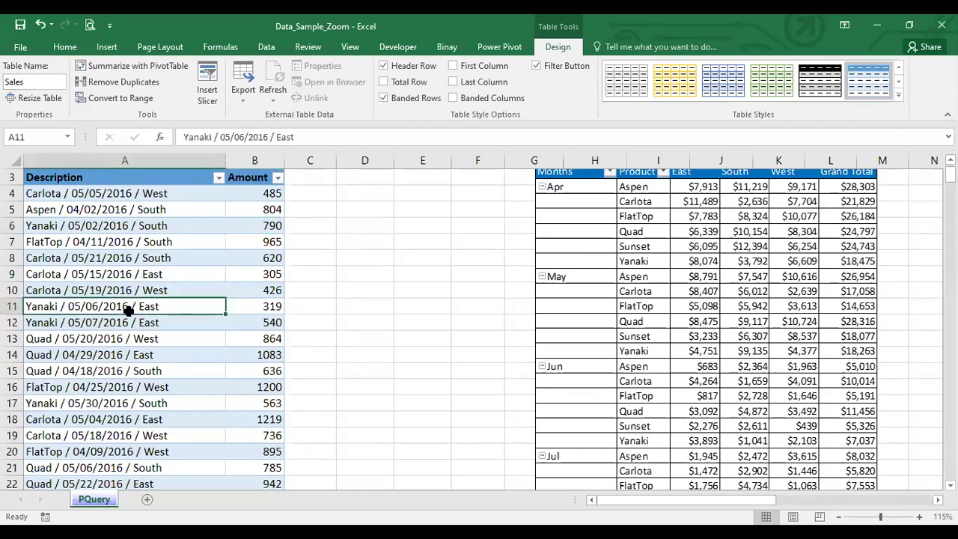
Select the Description entries in rows 4 to 12.
{"action": "left_click", "coordinate": [90, 277]}
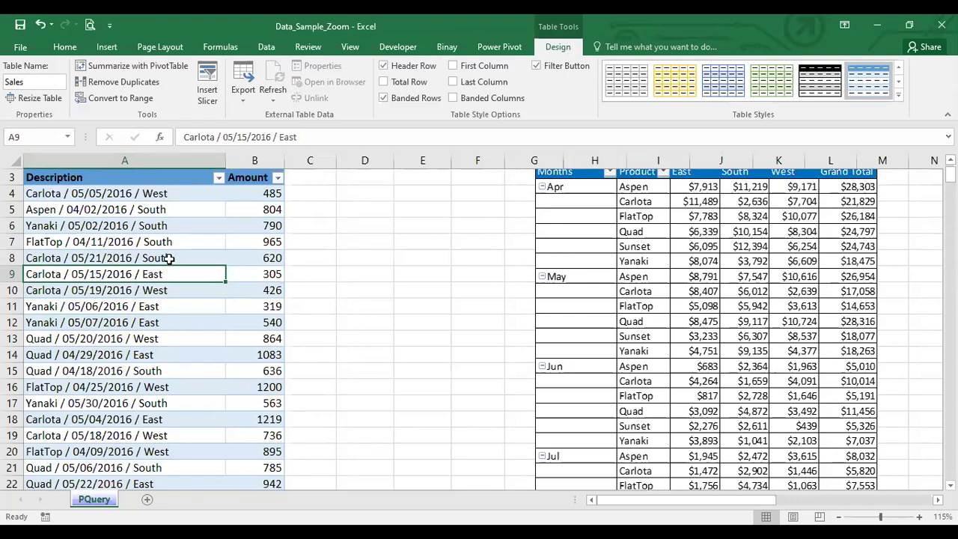
{"action": "scroll", "coordinate": [169, 259], "scroll_direction": "up", "scroll_amount": 1}
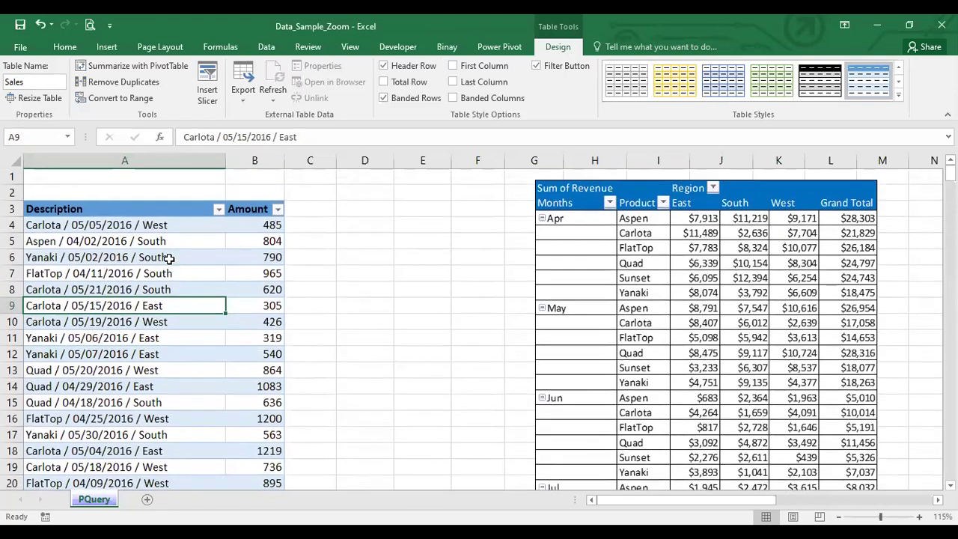
{"action": "left_click_drag", "start_coordinate": [119, 227], "coordinate": [114, 354]}
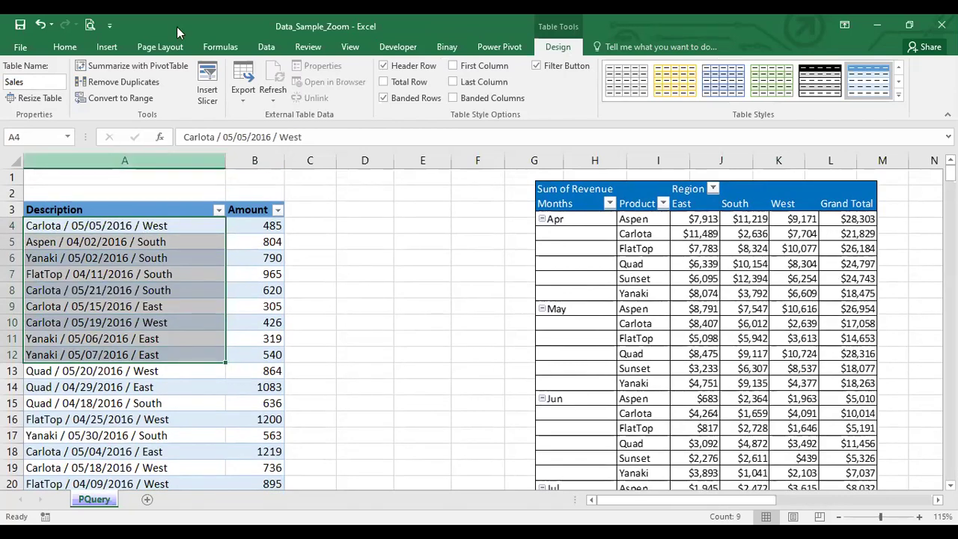
From cell A4, load the Sales table into Power Query with Data > From Table.
{"action": "left_click", "coordinate": [267, 47]}
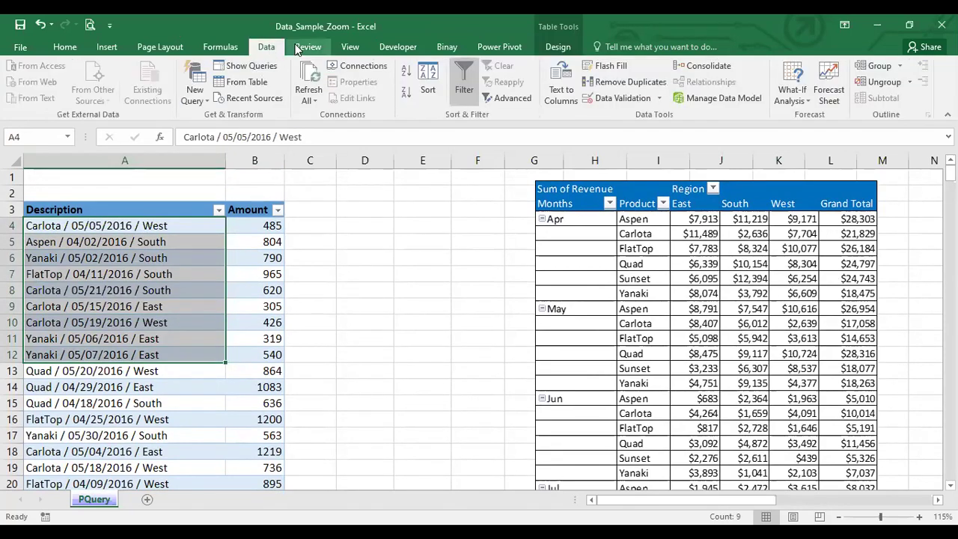
{"action": "left_click", "coordinate": [133, 271]}
{"action": "left_click", "coordinate": [120, 225]}
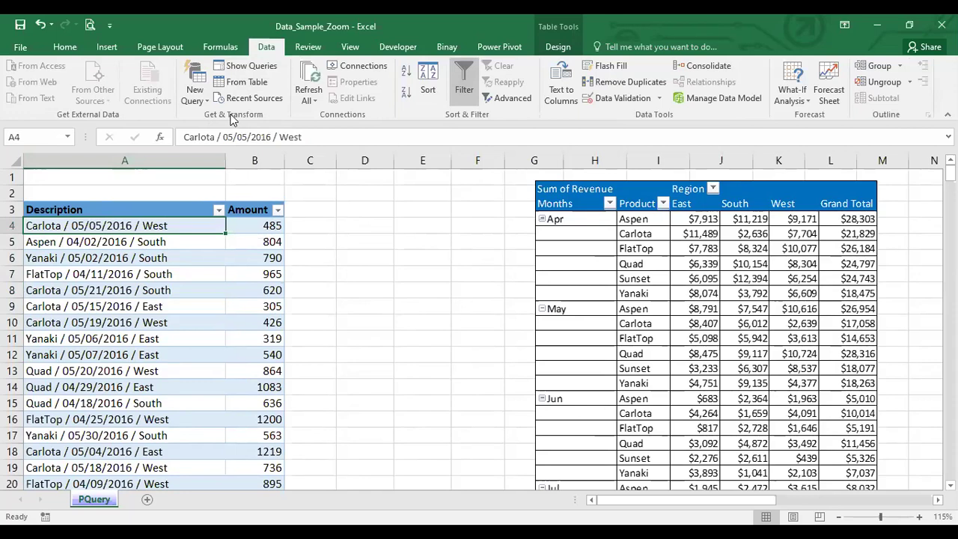
{"action": "left_click", "coordinate": [246, 82]}
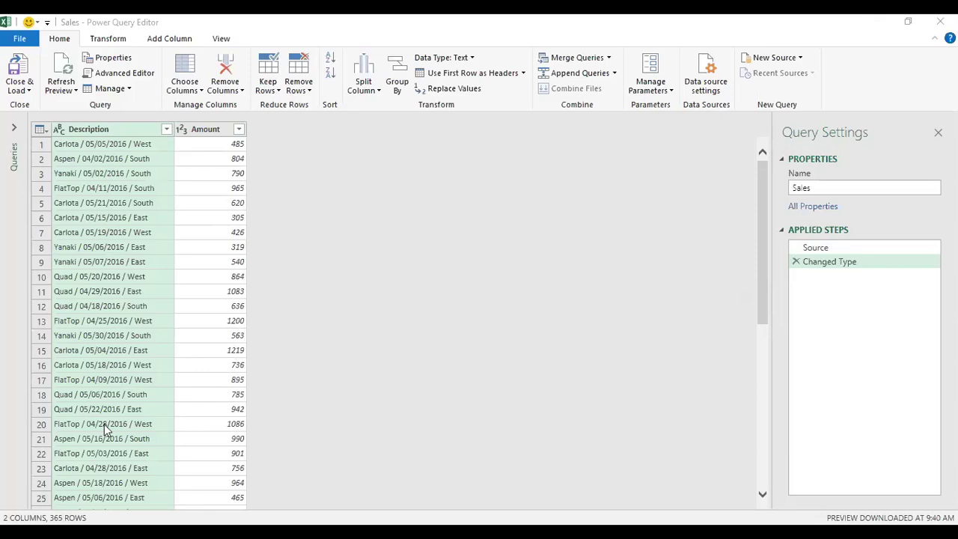
{"action": "left_click", "coordinate": [821, 187]}
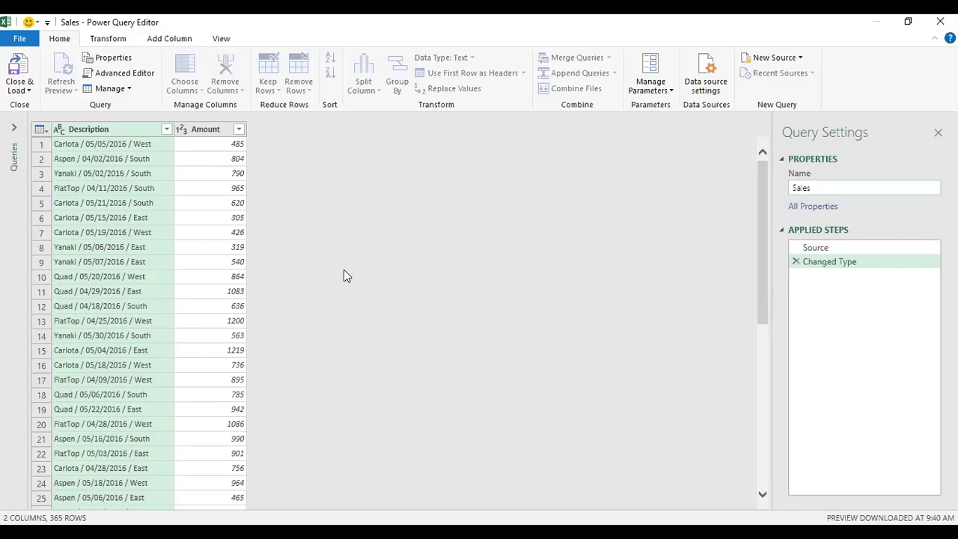
{"action": "left_click", "coordinate": [143, 199]}
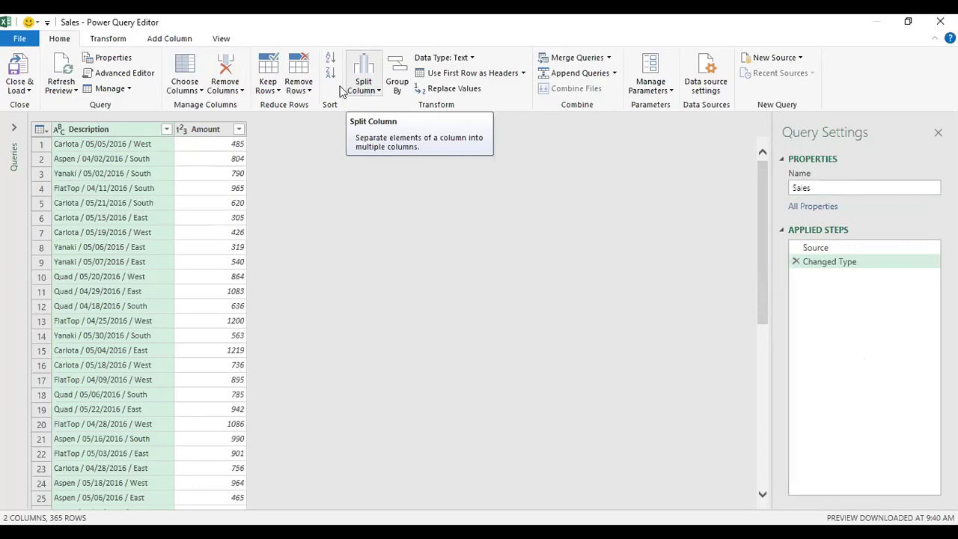
Look over the Transform commands, then drop down Split Column on Home.
{"action": "left_click", "coordinate": [107, 41]}
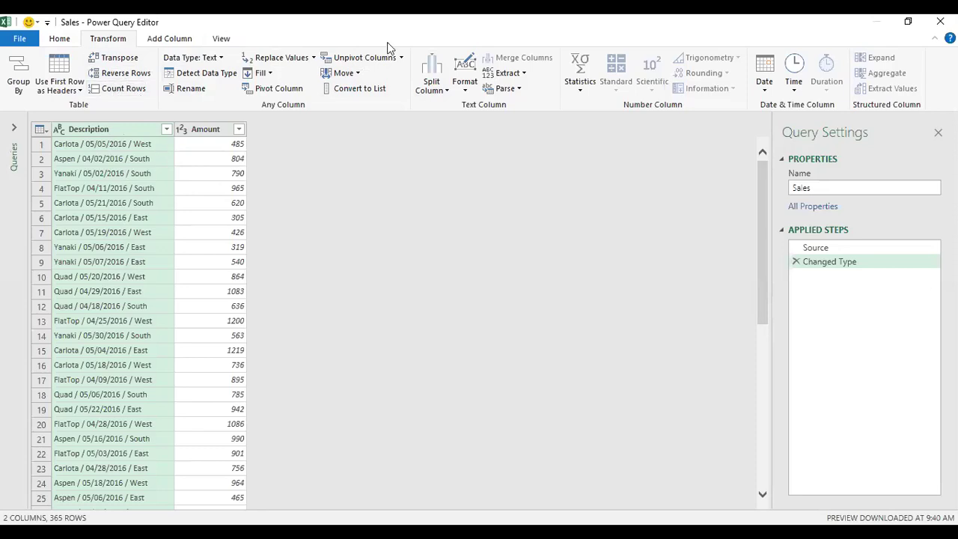
{"action": "left_click", "coordinate": [64, 38]}
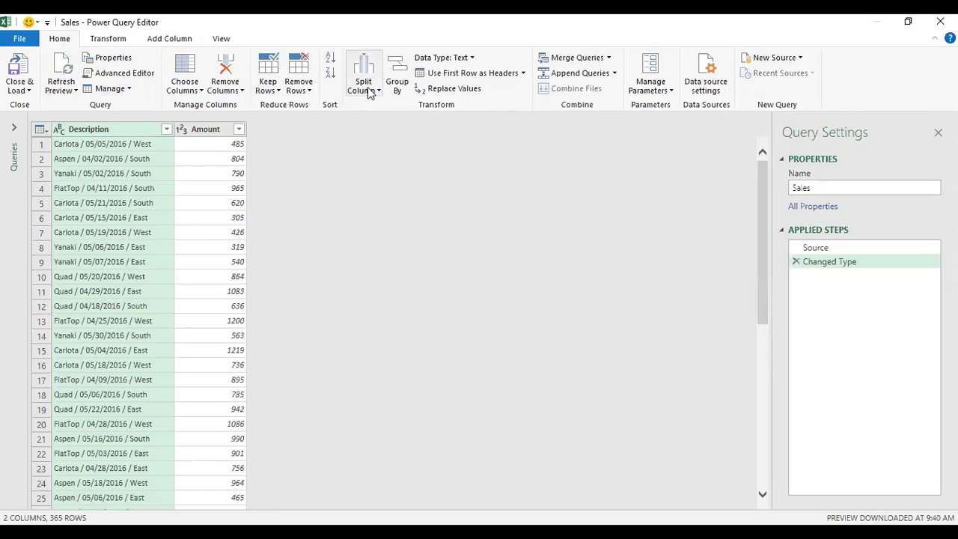
{"action": "left_click", "coordinate": [368, 91]}
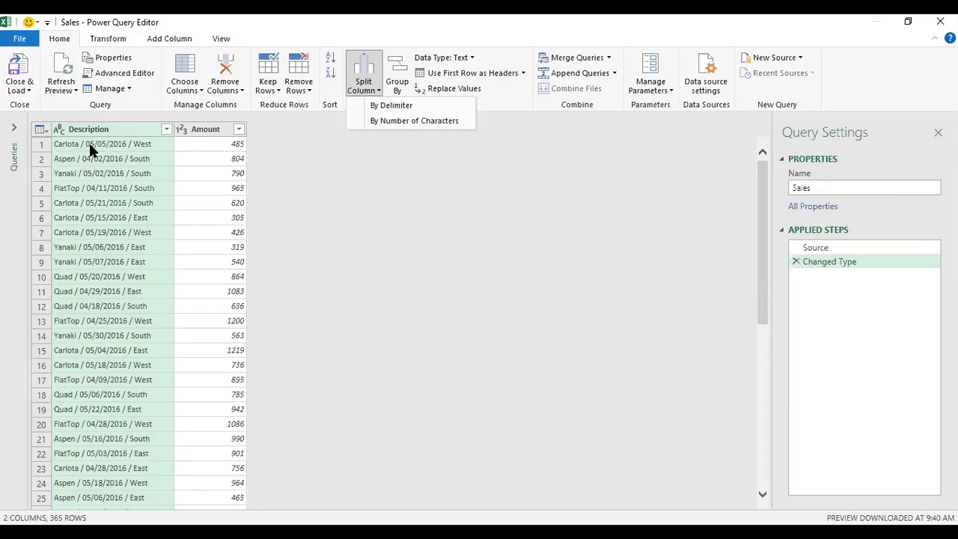
Choose Split Column By Delimiter and set the delimiter to Custom instead of Semicolon.
{"action": "left_click", "coordinate": [395, 107]}
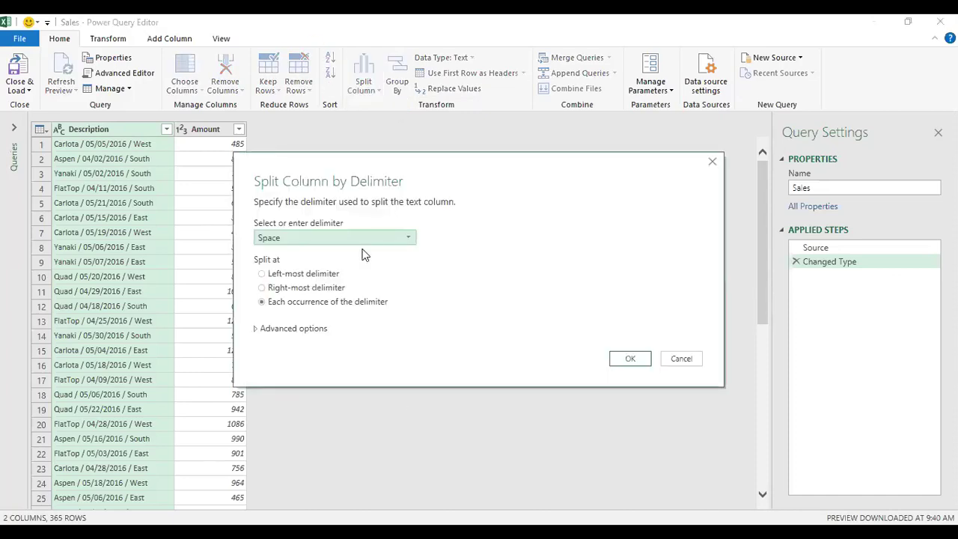
{"action": "left_click_drag", "start_coordinate": [425, 156], "coordinate": [501, 122]}
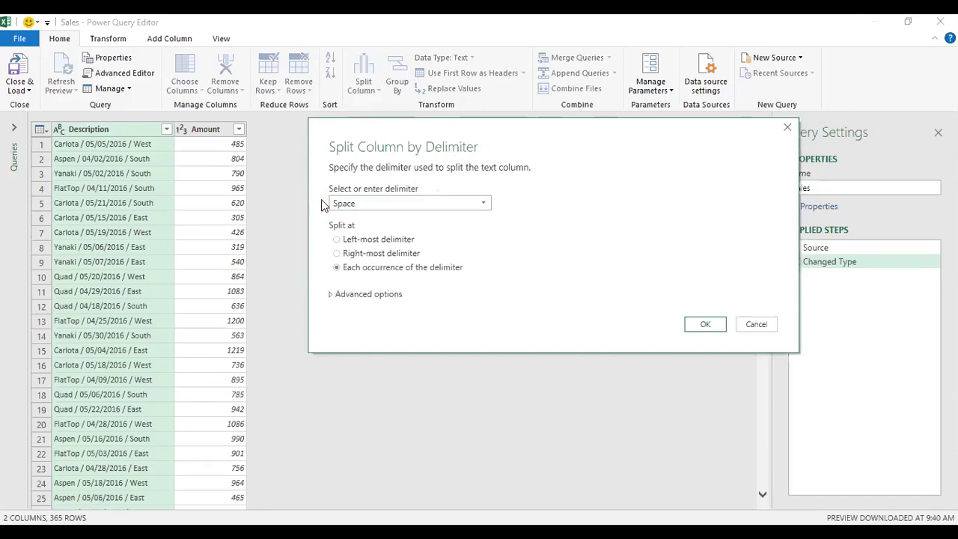
{"action": "left_click", "coordinate": [376, 204]}
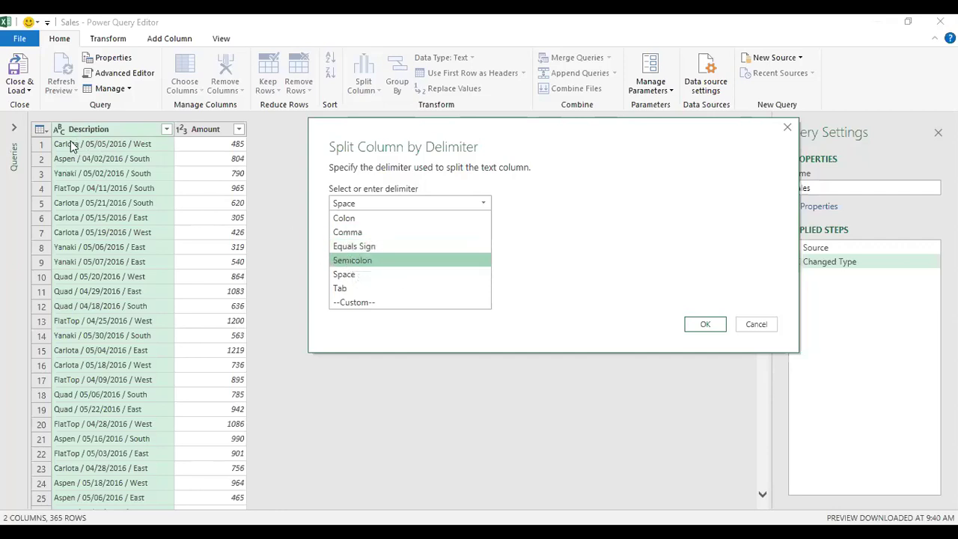
{"action": "left_click", "coordinate": [360, 261]}
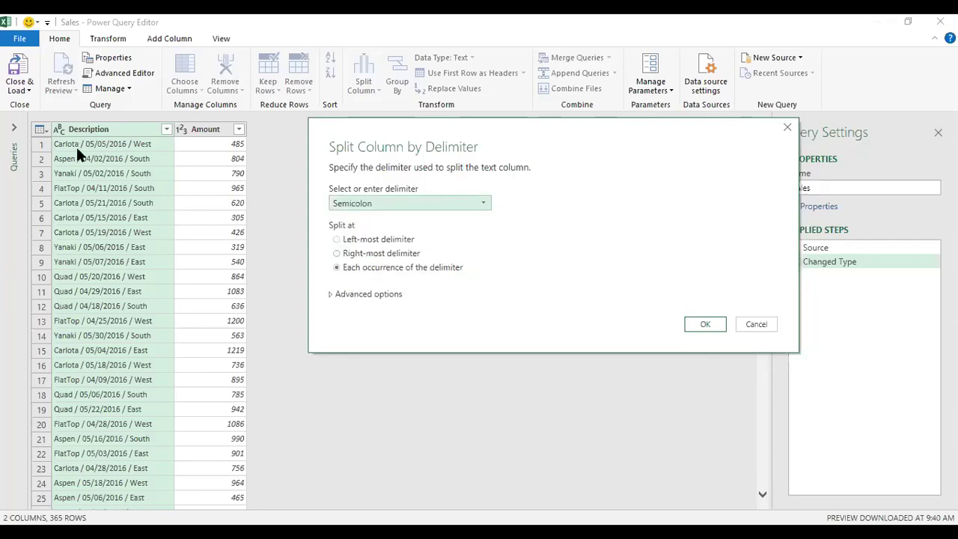
{"action": "left_click", "coordinate": [367, 207]}
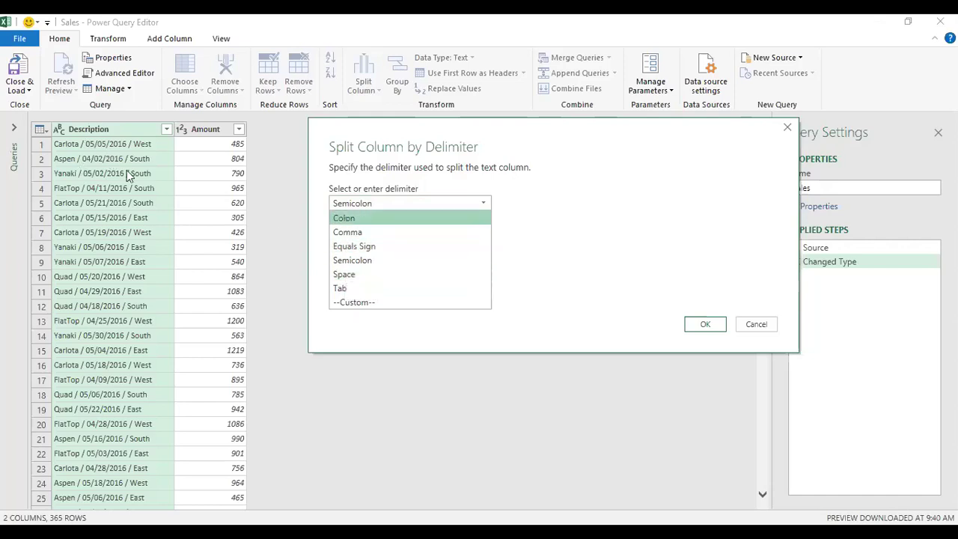
{"action": "left_click", "coordinate": [360, 304]}
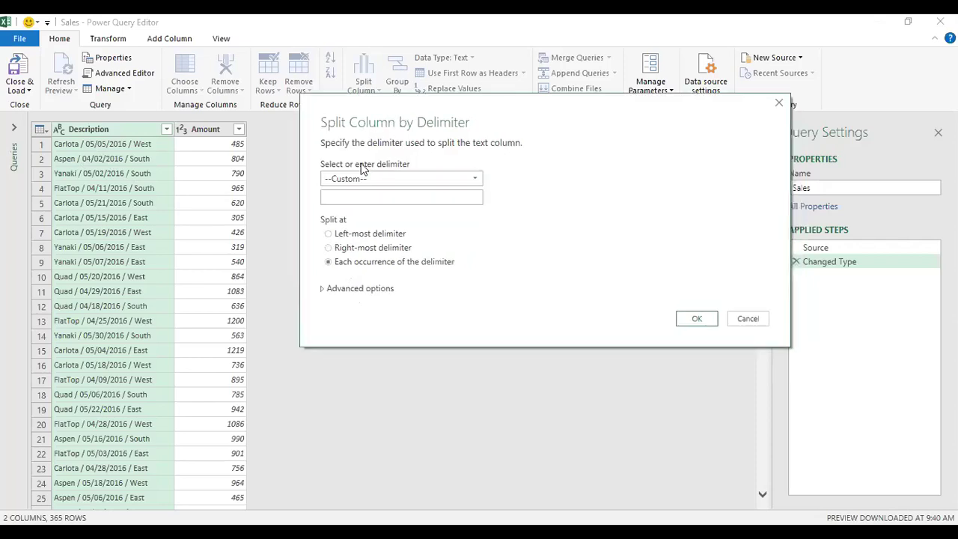
{"action": "left_click", "coordinate": [336, 197]}
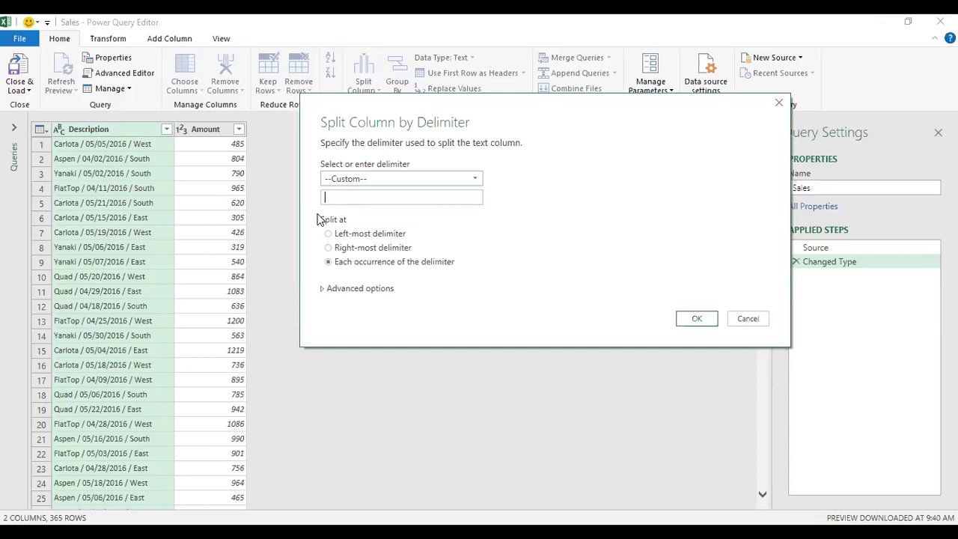
Enter / as the custom delimiter and split Description at each occurrence.
{"action": "key", "text": "Delete"}
{"action": "type", "text": "/"}
{"action": "key", "text": "BackSpace"}
{"action": "key", "text": "BackSpace"}
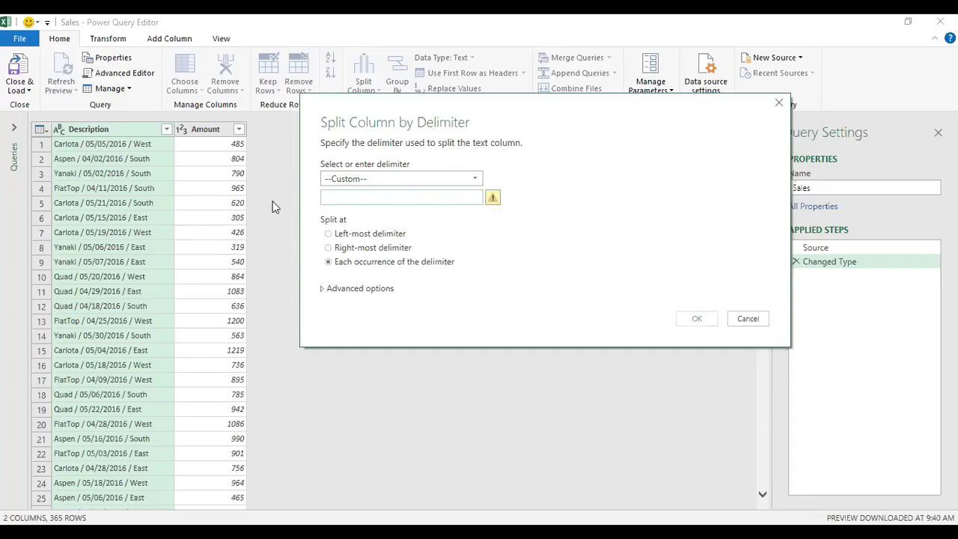
{"action": "type", "text": "/"}
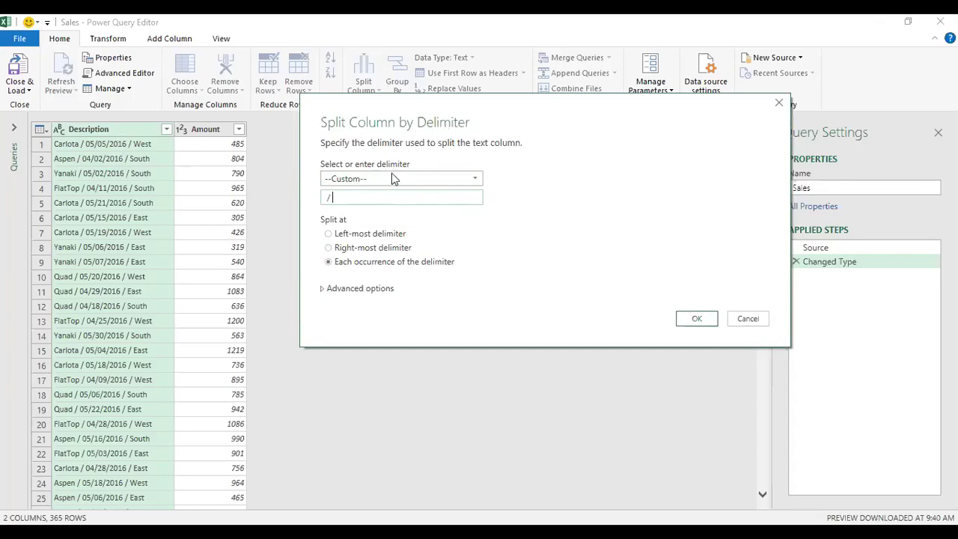
{"action": "double_click", "coordinate": [331, 197]}
{"action": "left_click", "coordinate": [700, 319]}
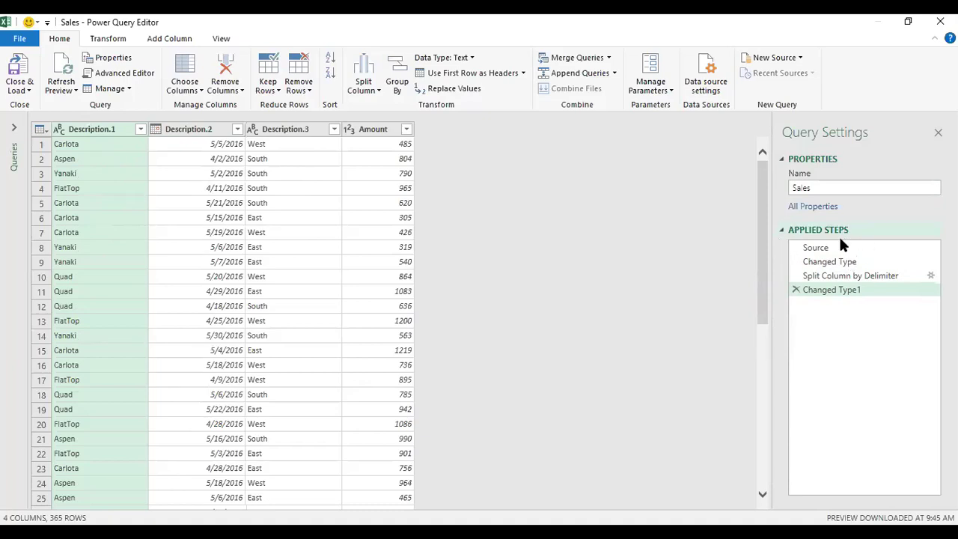
{"action": "mouse_move", "coordinate": [824, 247]}
{"action": "left_mouse_down"}
{"action": "mouse_move", "coordinate": [794, 248]}
{"action": "mouse_move", "coordinate": [820, 268]}
{"action": "mouse_move", "coordinate": [796, 251]}
{"action": "left_mouse_up"}
Rename Description.2 to Date and Description.1 to Product.
{"action": "left_click", "coordinate": [200, 141]}
{"action": "double_click", "coordinate": [206, 131]}
{"action": "type", "text": "Datw"}
{"action": "key", "text": "BackSpace"}
{"action": "type", "text": "e"}
{"action": "key", "text": "Return"}
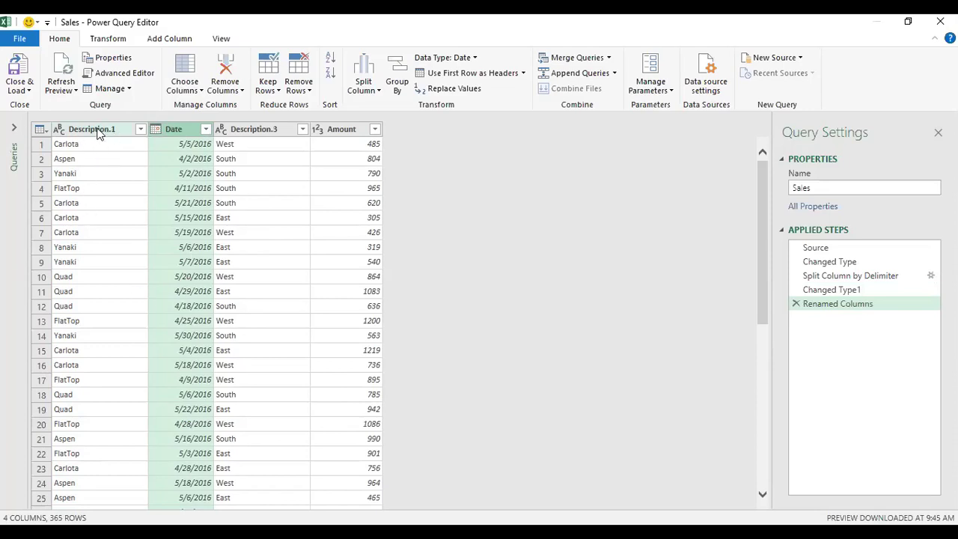
{"action": "double_click", "coordinate": [108, 130]}
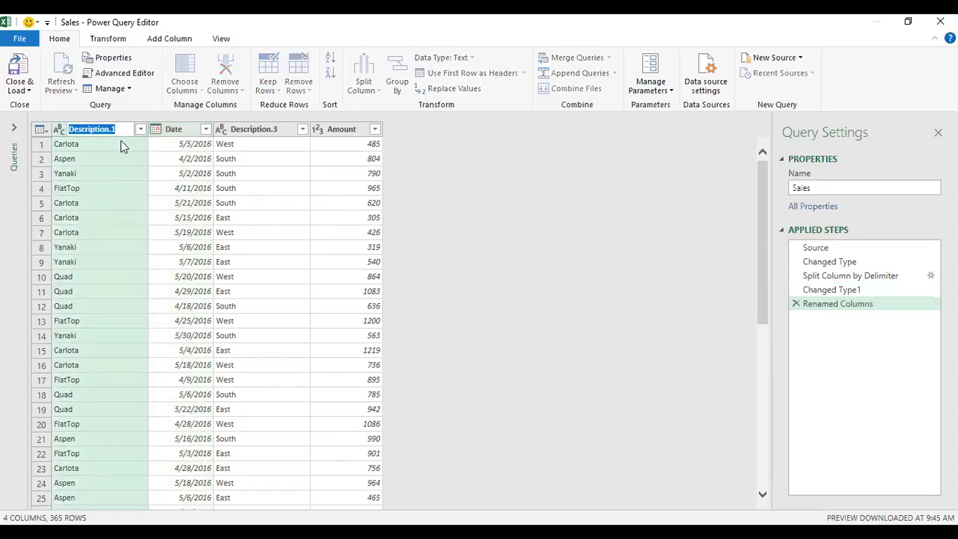
{"action": "type", "text": "Produ"}
{"action": "key", "text": "Return"}
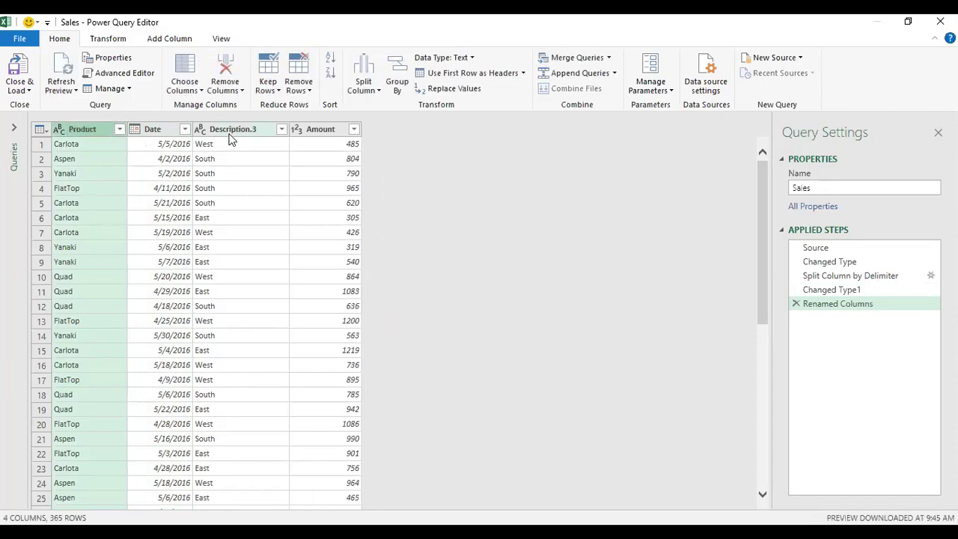
Rename Description.3 to Region and Amount to Sales.
{"action": "double_click", "coordinate": [231, 134]}
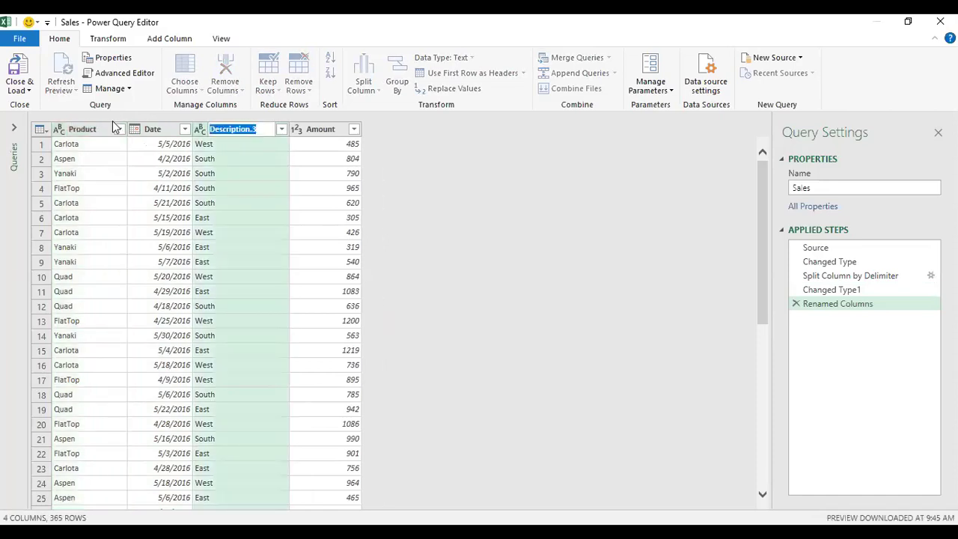
{"action": "type", "text": "Region"}
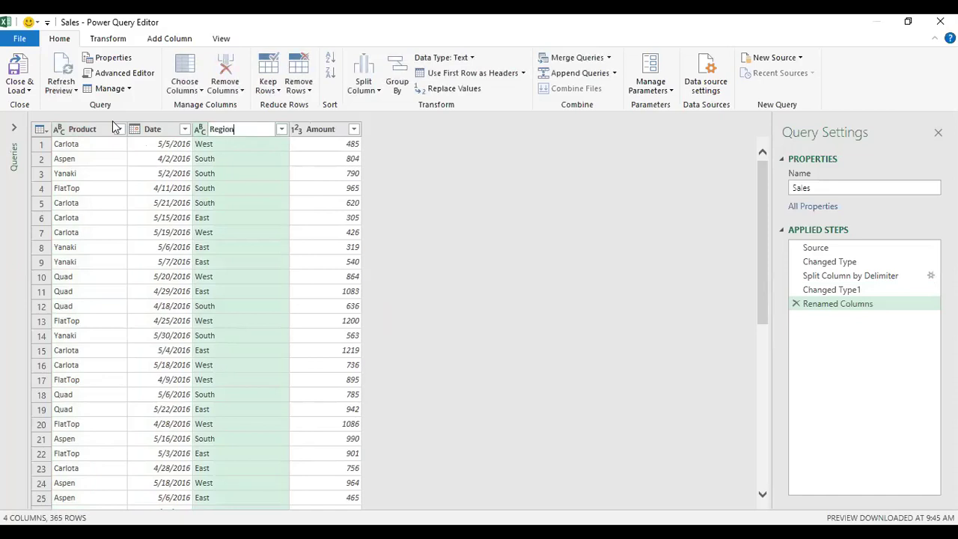
{"action": "key", "text": "Return"}
{"action": "double_click", "coordinate": [298, 128]}
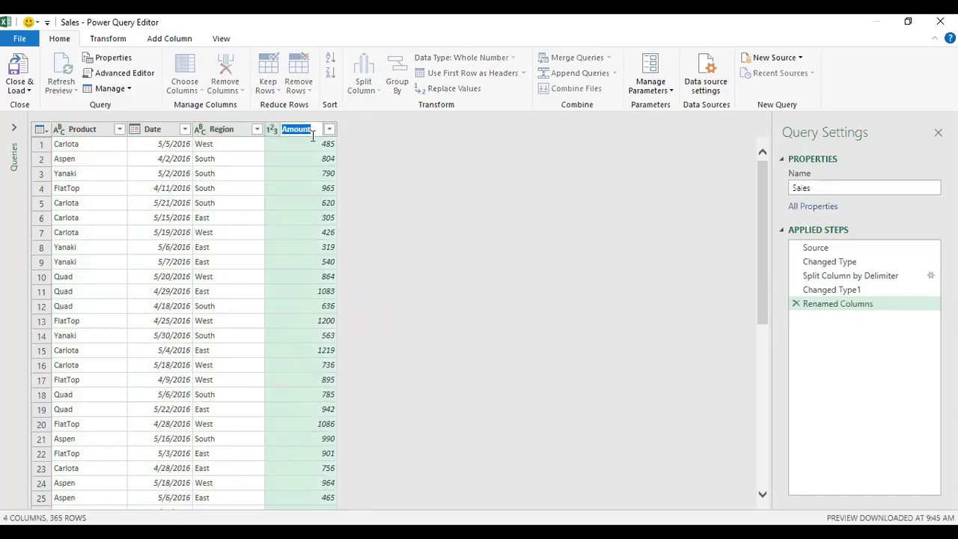
{"action": "type", "text": "Sales"}
{"action": "key", "text": "Return"}
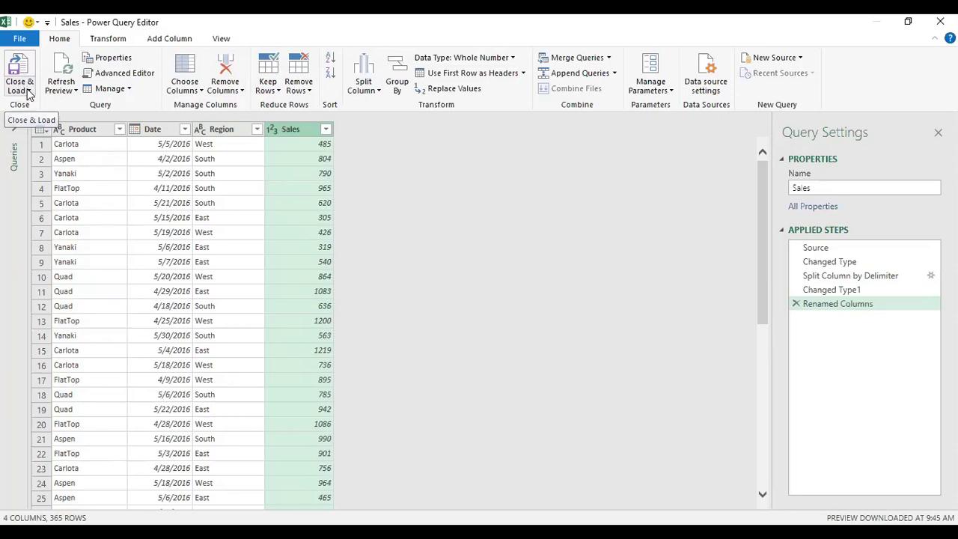
Load the Sales query as a table on a new worksheet with Close & Load To.
{"action": "left_click", "coordinate": [28, 91]}
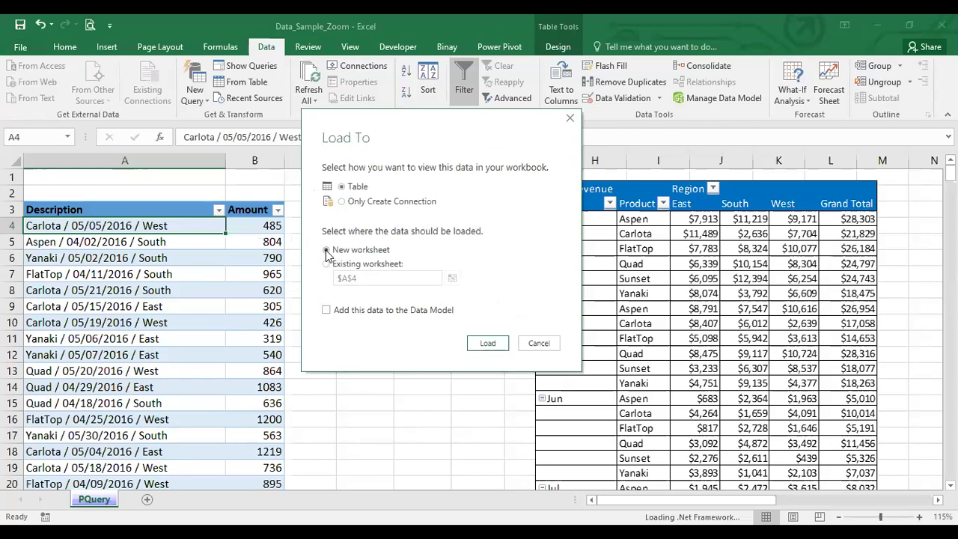
{"action": "left_click", "coordinate": [487, 343]}
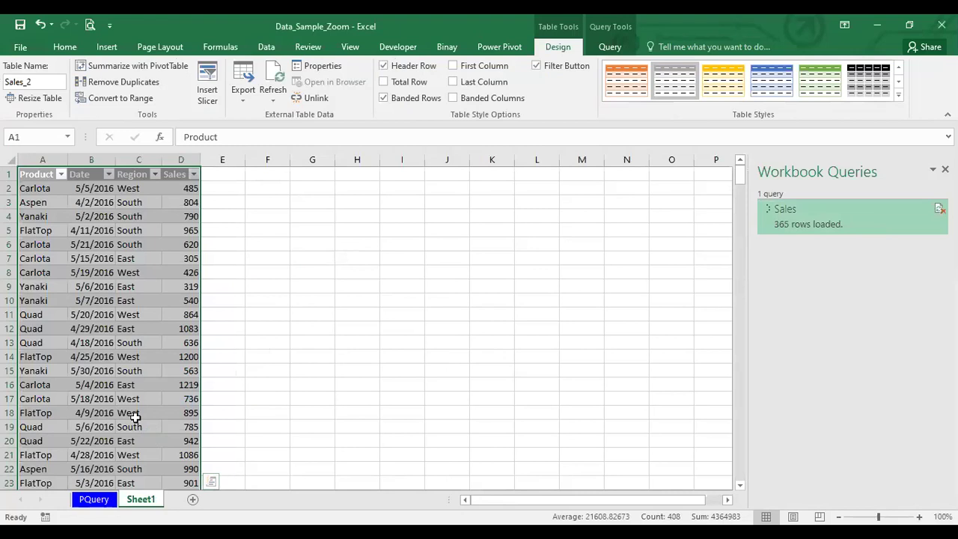
On Sheet1, select the Product column down to the last row, ending at Sales value 903.
{"action": "left_click", "coordinate": [307, 274]}
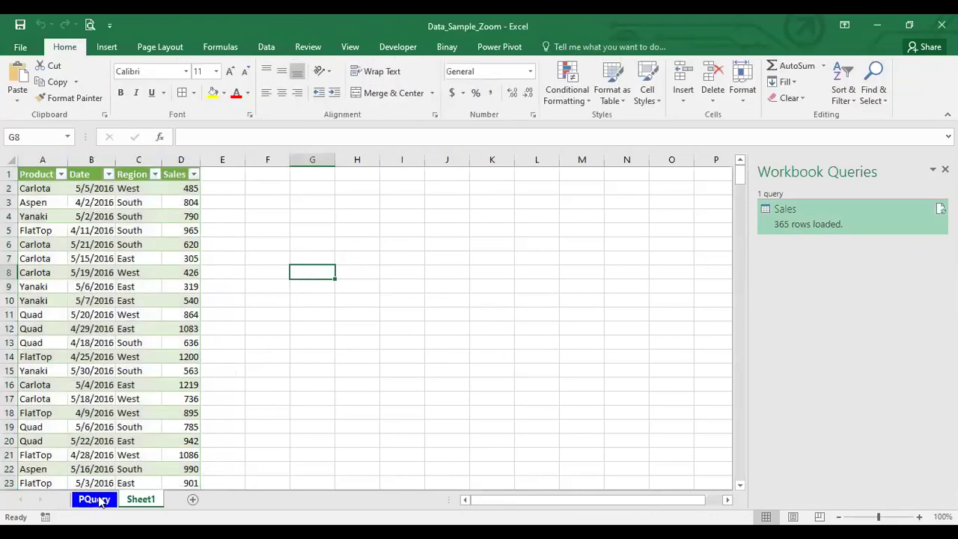
{"action": "left_click", "coordinate": [95, 500]}
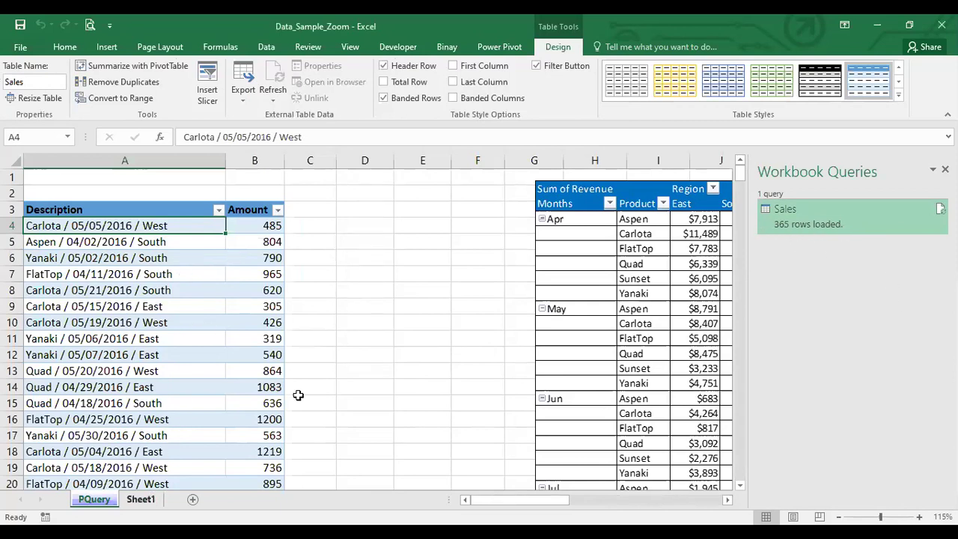
{"action": "left_click", "coordinate": [142, 500]}
{"action": "left_click", "coordinate": [123, 217]}
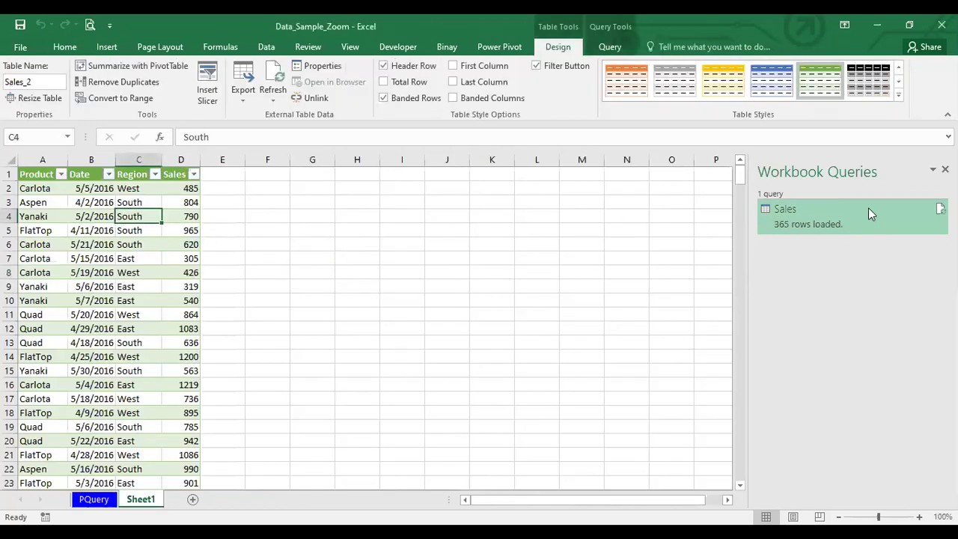
{"action": "mouse_move", "coordinate": [831, 216]}
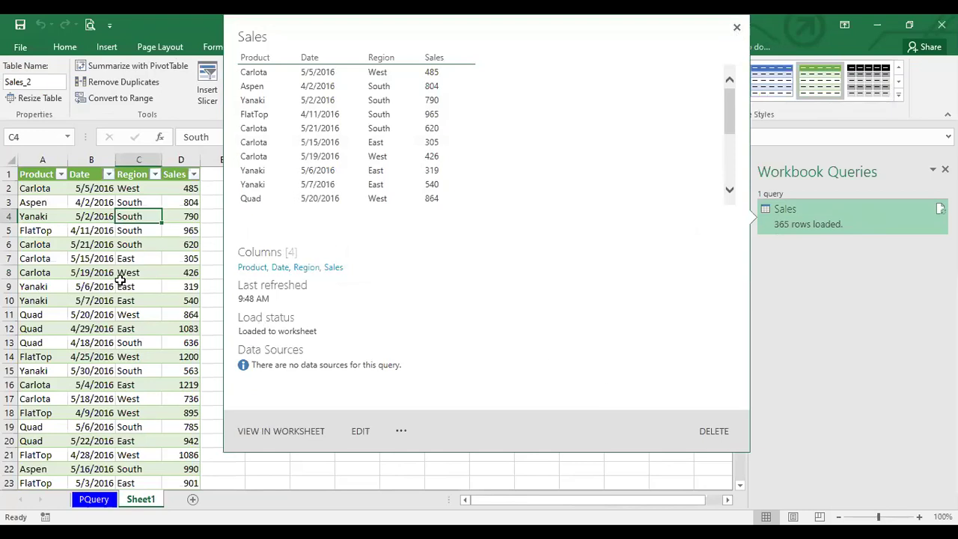
{"action": "left_click", "coordinate": [123, 285]}
{"action": "left_click", "coordinate": [43, 191]}
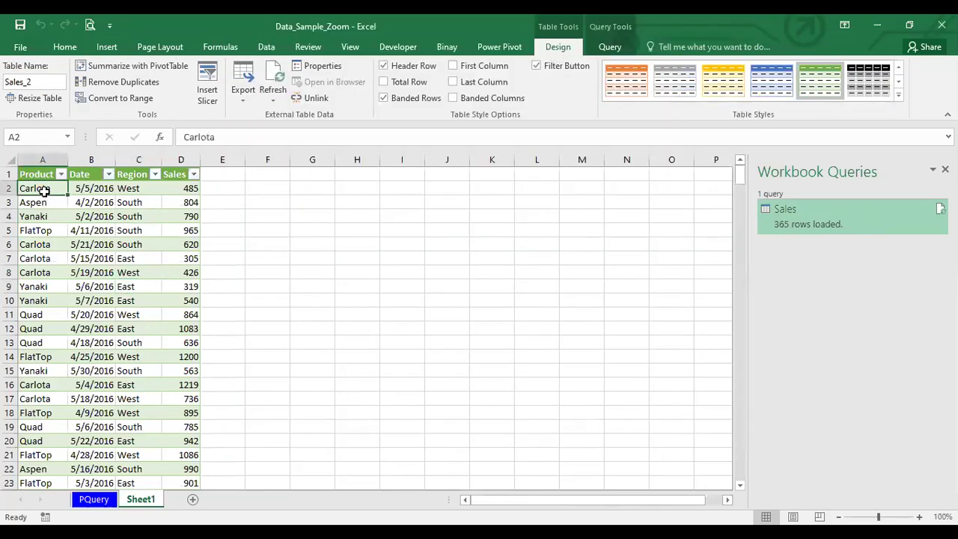
{"action": "key", "text": "ctrl+shift+Down"}
{"action": "scroll", "coordinate": [79, 462], "scroll_direction": "down", "scroll_amount": 3}
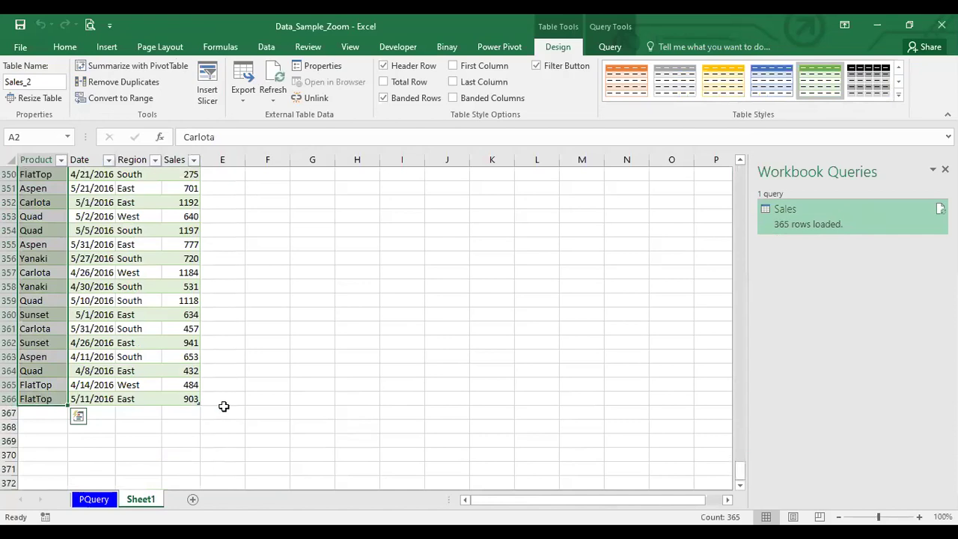
{"action": "left_click", "coordinate": [178, 398]}
Compare against the original table's last row, A368, on the PQuery sheet.
{"action": "left_click", "coordinate": [94, 500]}
{"action": "left_click", "coordinate": [95, 303]}
{"action": "key", "text": "ctrl+shift+Down"}
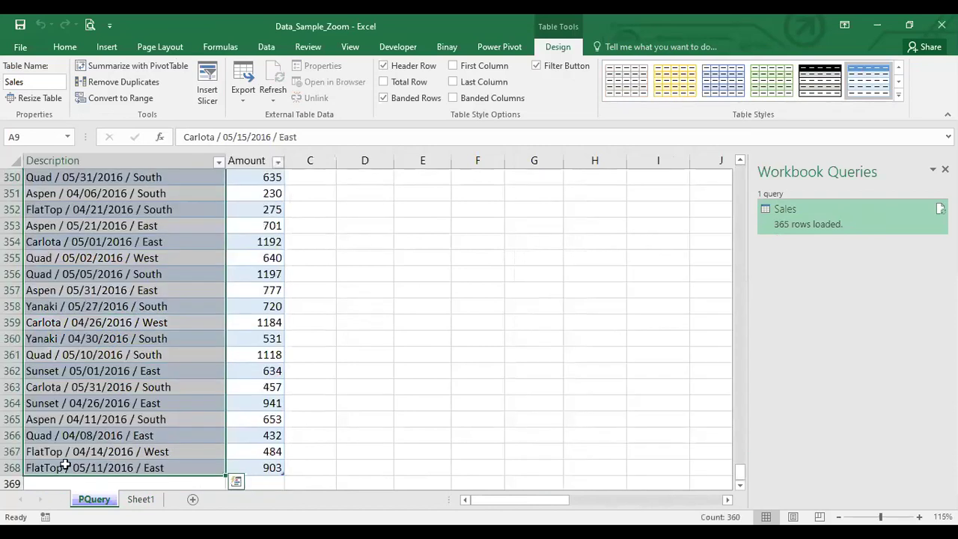
{"action": "left_click", "coordinate": [66, 468]}
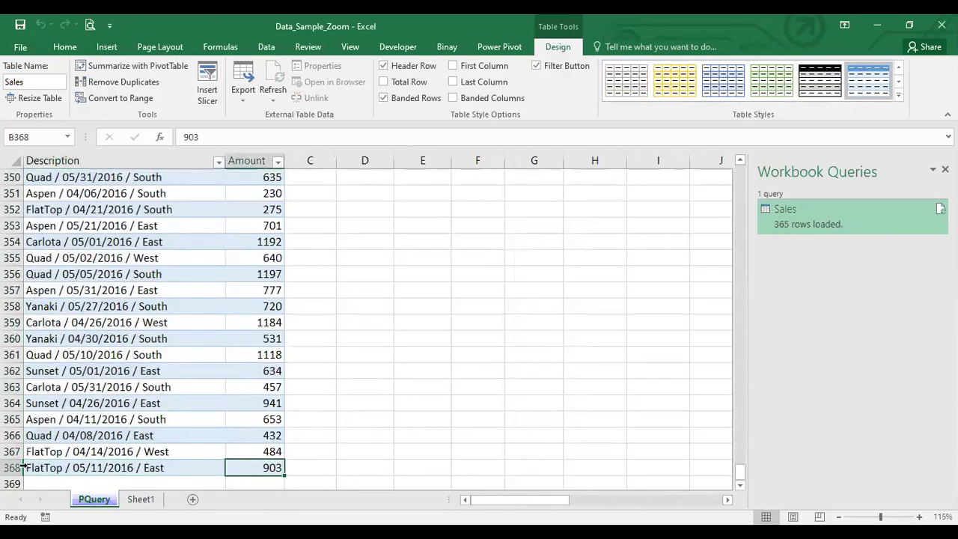
{"action": "left_click_drag", "start_coordinate": [277, 468], "coordinate": [30, 466]}
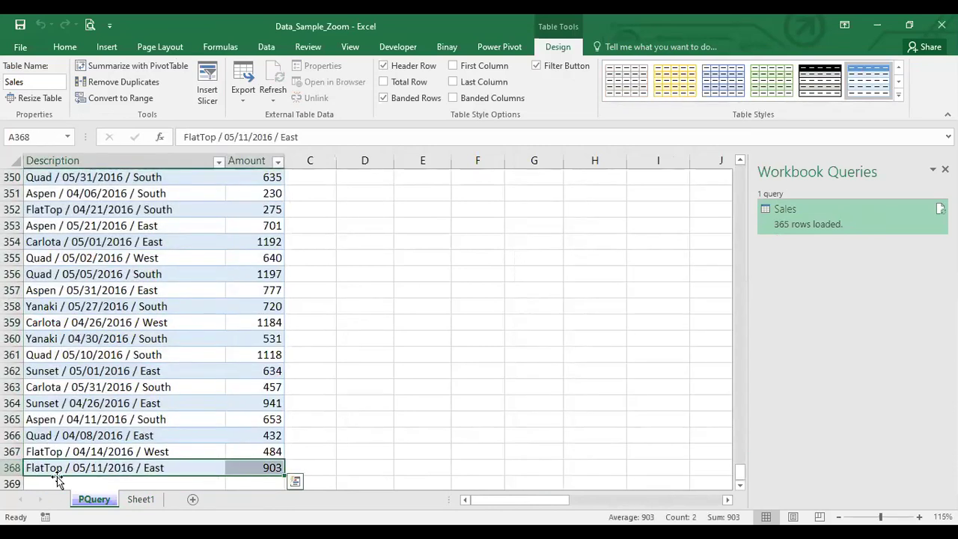
{"action": "left_click", "coordinate": [145, 502]}
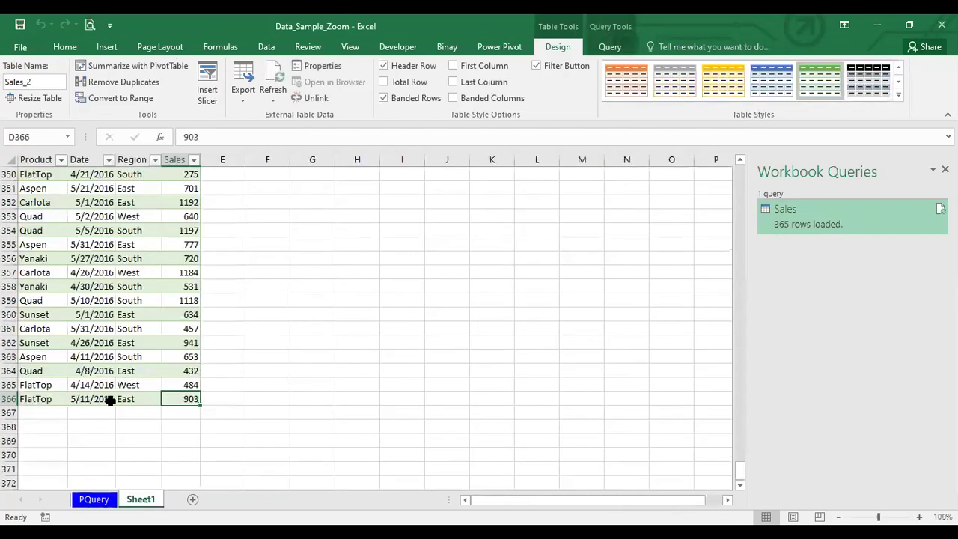
Select the whole Sheet1 and AutoFit all columns so the full dates display.
{"action": "scroll", "coordinate": [172, 376], "scroll_direction": "up", "scroll_amount": 10}
{"action": "scroll", "coordinate": [172, 377], "scroll_direction": "up", "scroll_amount": 10}
{"action": "scroll", "coordinate": [171, 377], "scroll_direction": "up", "scroll_amount": 10}
{"action": "scroll", "coordinate": [171, 376], "scroll_direction": "up", "scroll_amount": 10}
{"action": "scroll", "coordinate": [171, 377], "scroll_direction": "up", "scroll_amount": 6}
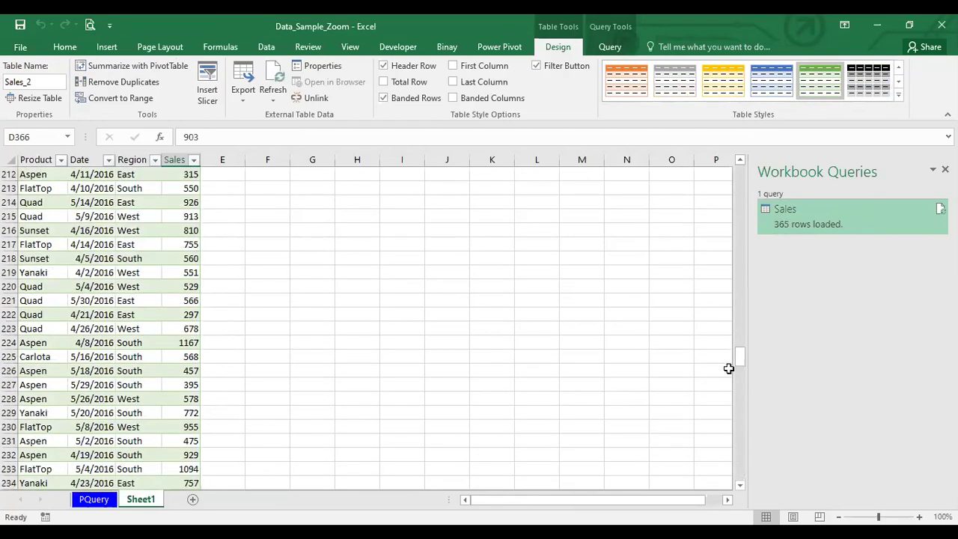
{"action": "left_click_drag", "start_coordinate": [735, 357], "coordinate": [756, 149]}
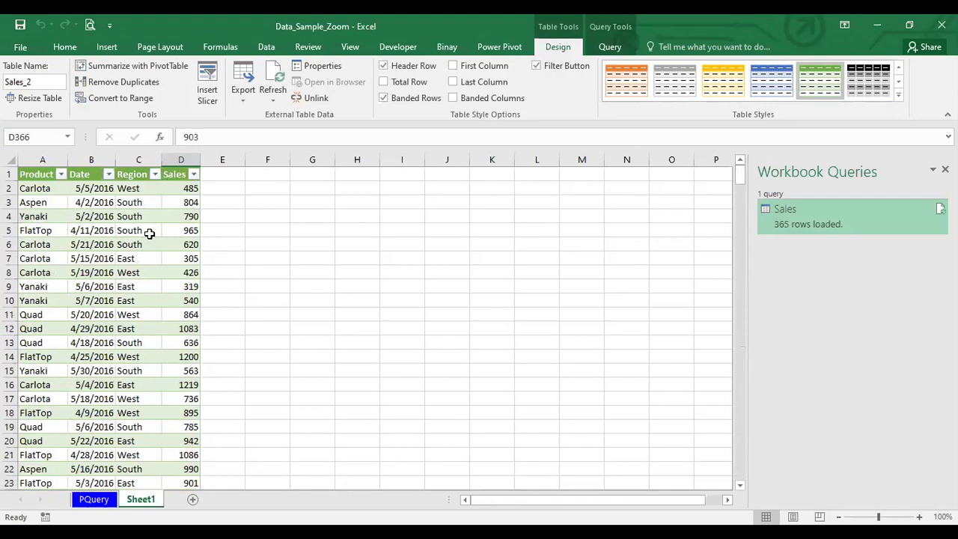
{"action": "left_click", "coordinate": [12, 158]}
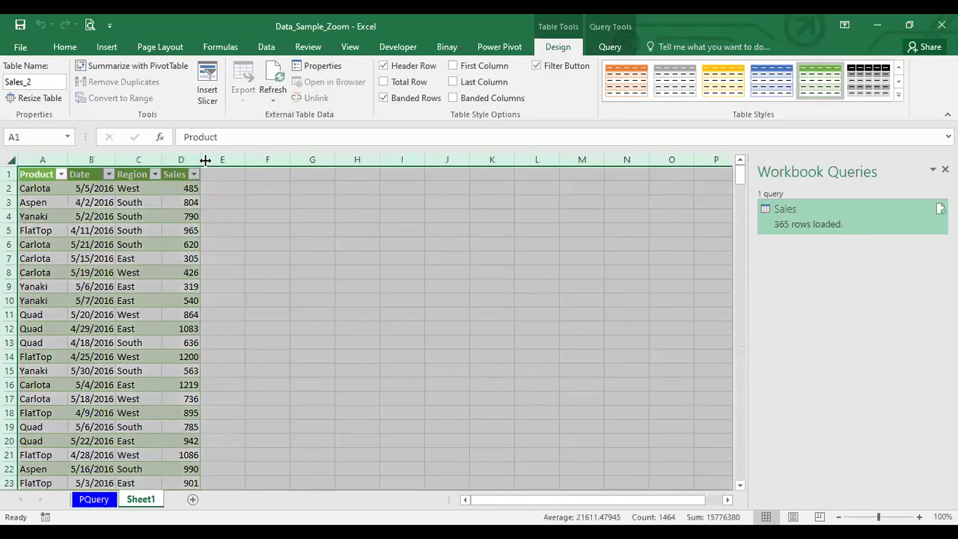
{"action": "double_click", "coordinate": [205, 161]}
{"action": "left_click", "coordinate": [143, 246]}
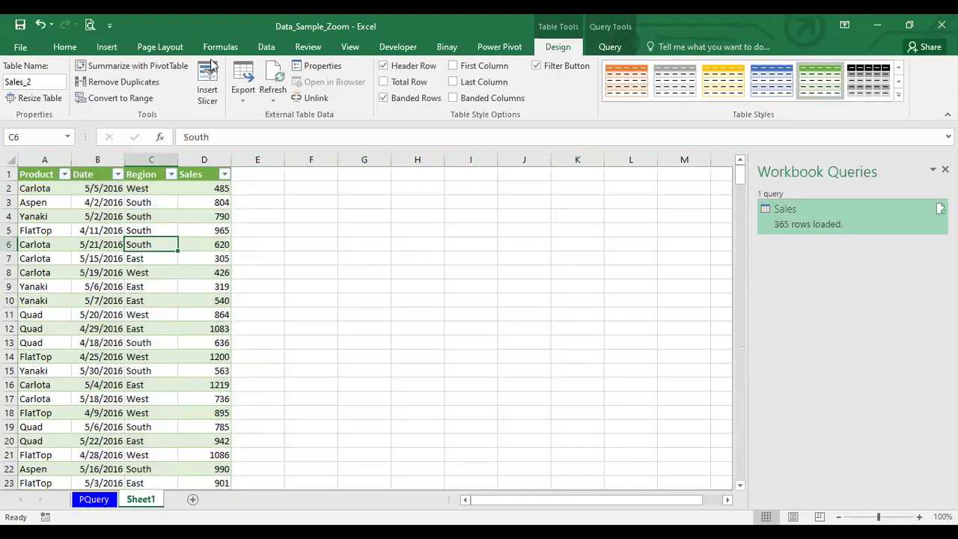
{"action": "left_click", "coordinate": [267, 46]}
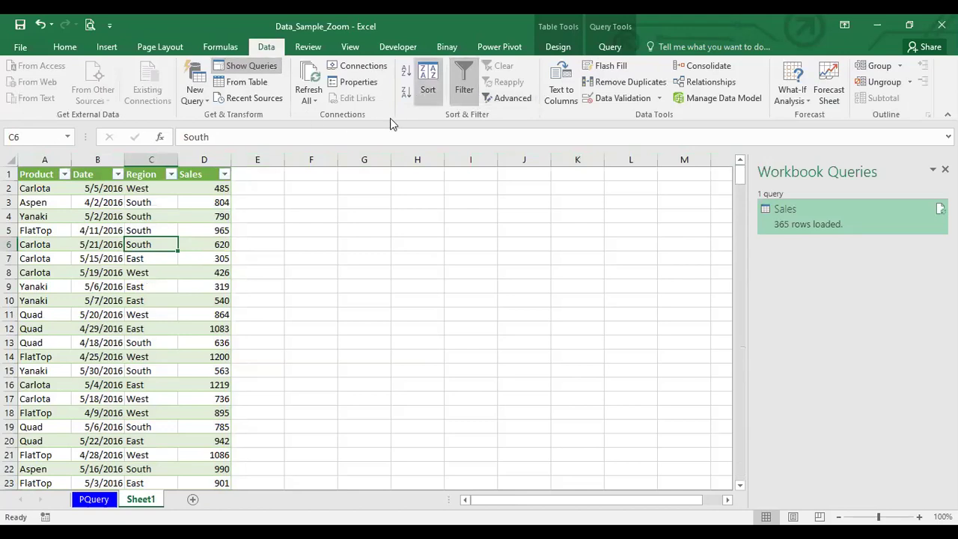
Inspect the Description column filter on PQuery and close it unchanged.
{"action": "left_click", "coordinate": [105, 507]}
{"action": "left_click", "coordinate": [114, 258]}
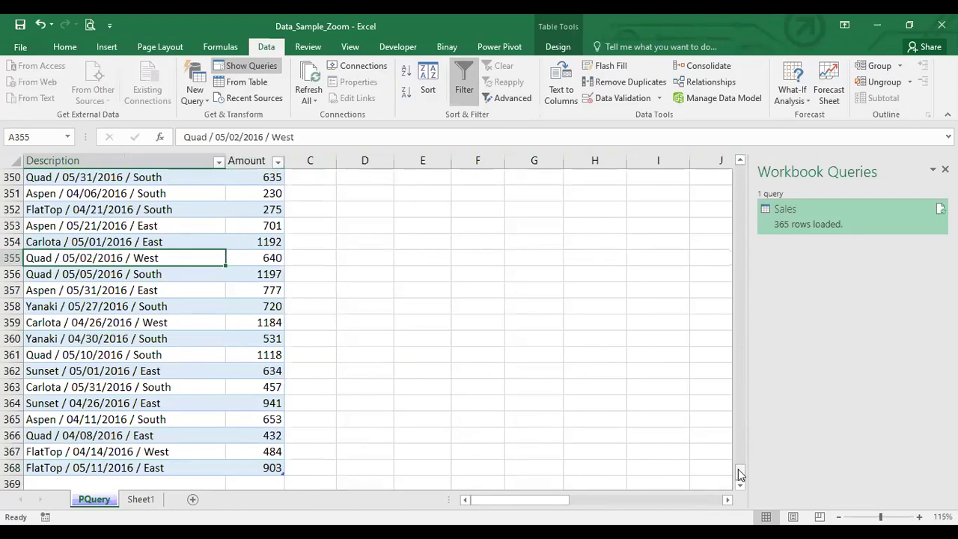
{"action": "left_click_drag", "start_coordinate": [740, 473], "coordinate": [740, 171]}
{"action": "left_click", "coordinate": [187, 244]}
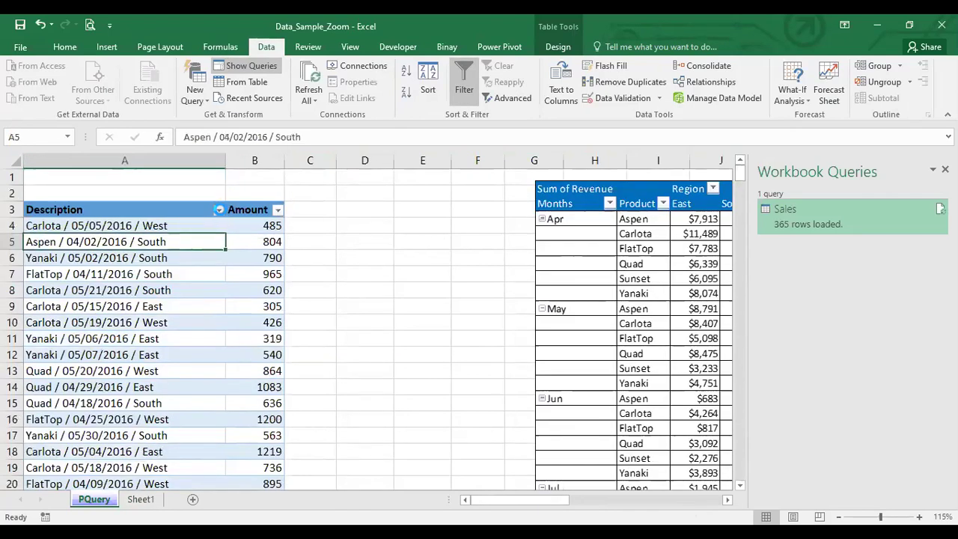
{"action": "left_click", "coordinate": [219, 210]}
{"action": "mouse_move", "coordinate": [212, 405]}
{"action": "left_mouse_down"}
{"action": "mouse_move", "coordinate": [214, 452]}
{"action": "mouse_move", "coordinate": [213, 353]}
{"action": "left_mouse_up"}
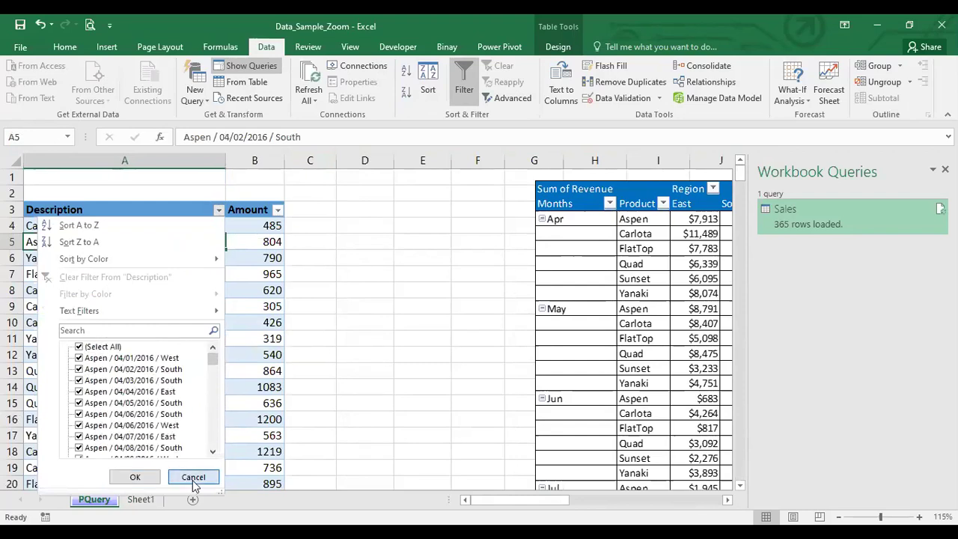
{"action": "left_click", "coordinate": [143, 500]}
Check the Region, Date and Product filters on Sheet1 unchanged, select A2:D17, then return to PQuery.
{"action": "left_click", "coordinate": [94, 274]}
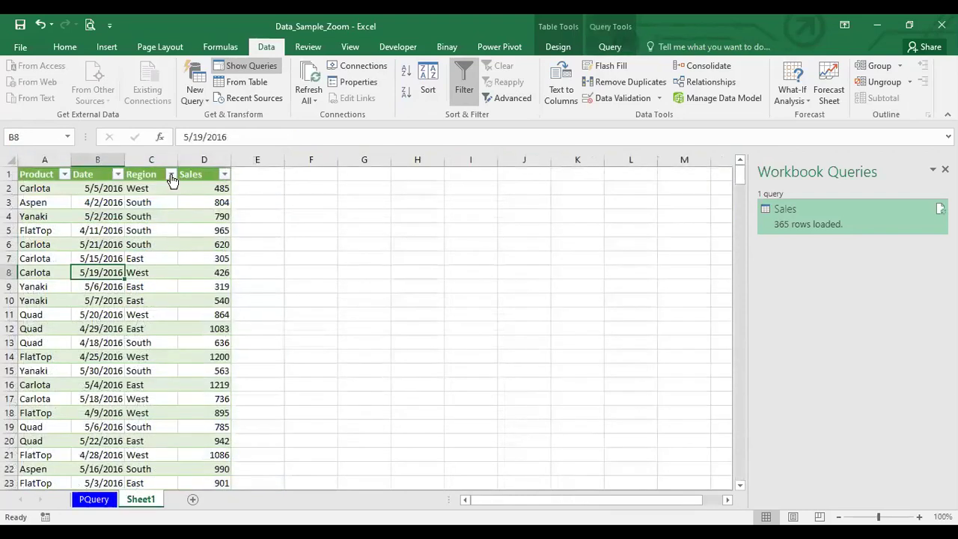
{"action": "left_click", "coordinate": [171, 173]}
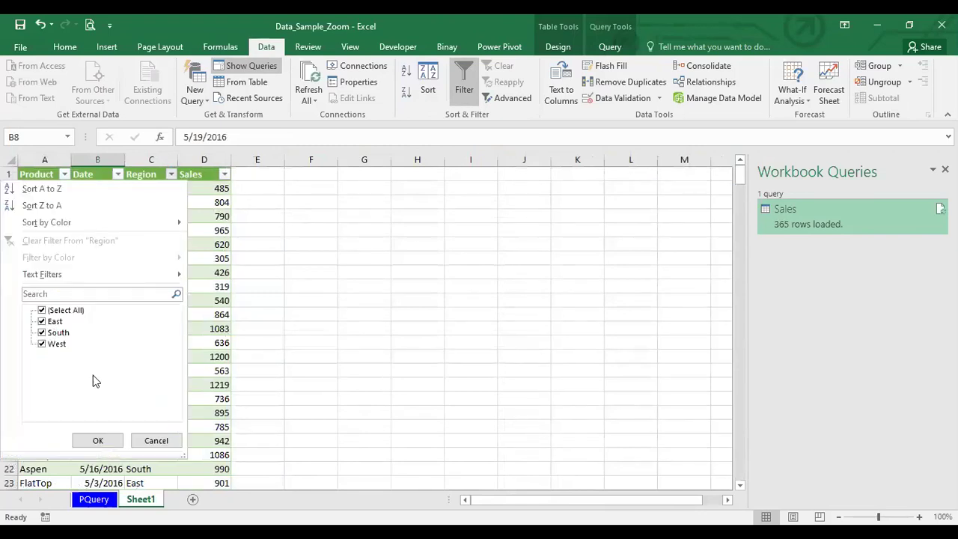
{"action": "left_click", "coordinate": [158, 440]}
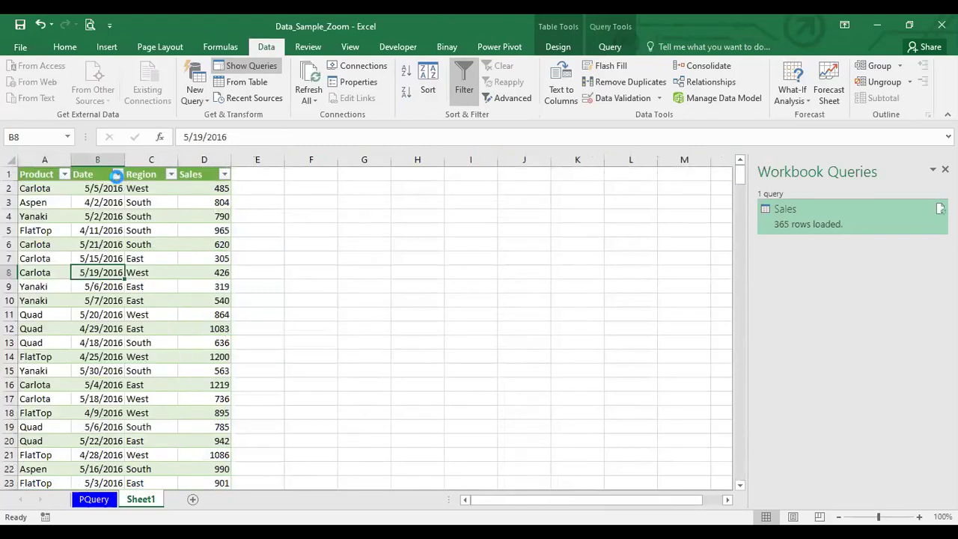
{"action": "left_click", "coordinate": [117, 174]}
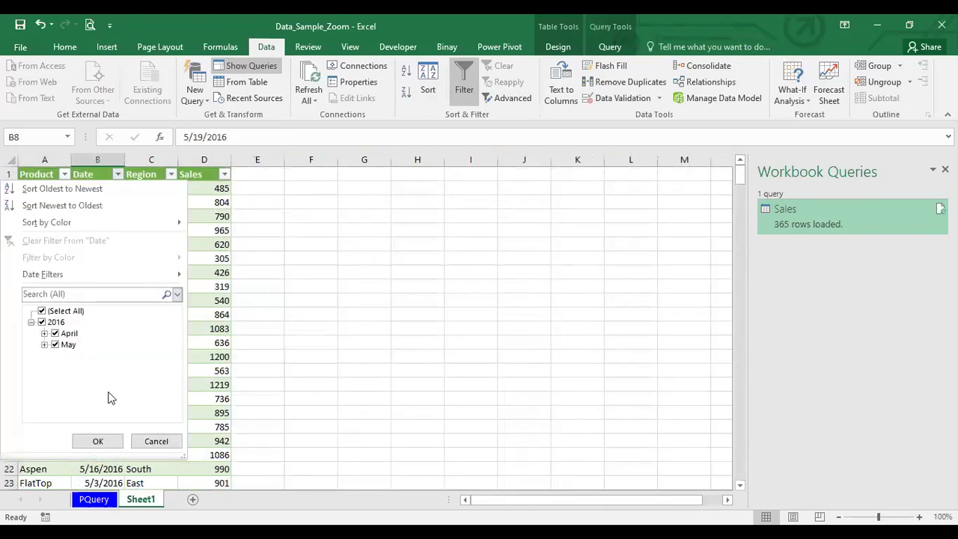
{"action": "left_click", "coordinate": [161, 439]}
{"action": "left_click", "coordinate": [65, 174]}
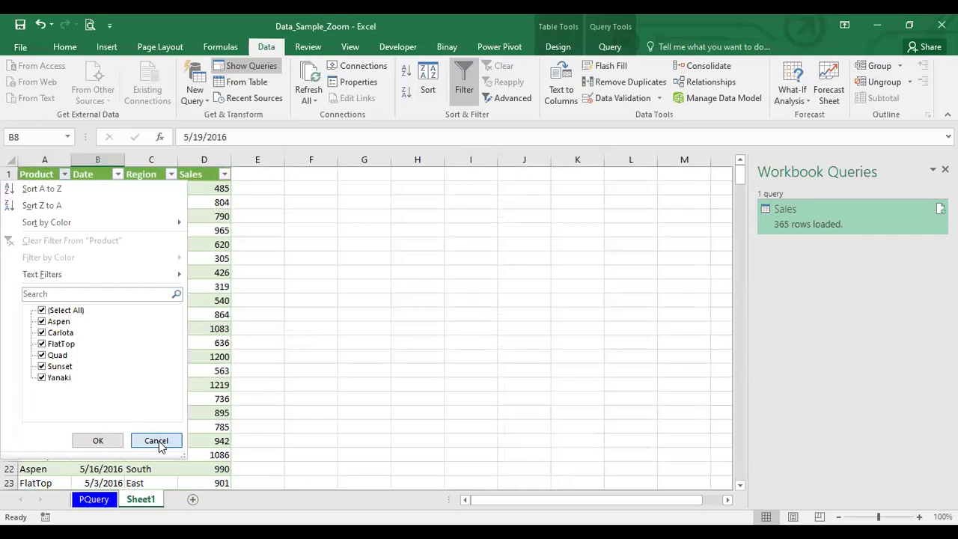
{"action": "left_click", "coordinate": [96, 464]}
{"action": "left_click_drag", "start_coordinate": [53, 190], "coordinate": [190, 392]}
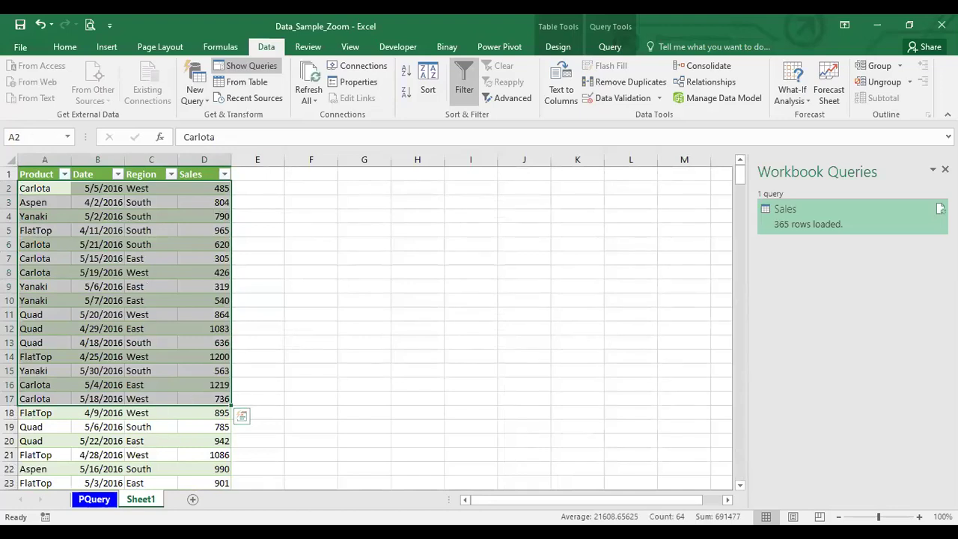
{"action": "left_click", "coordinate": [102, 505]}
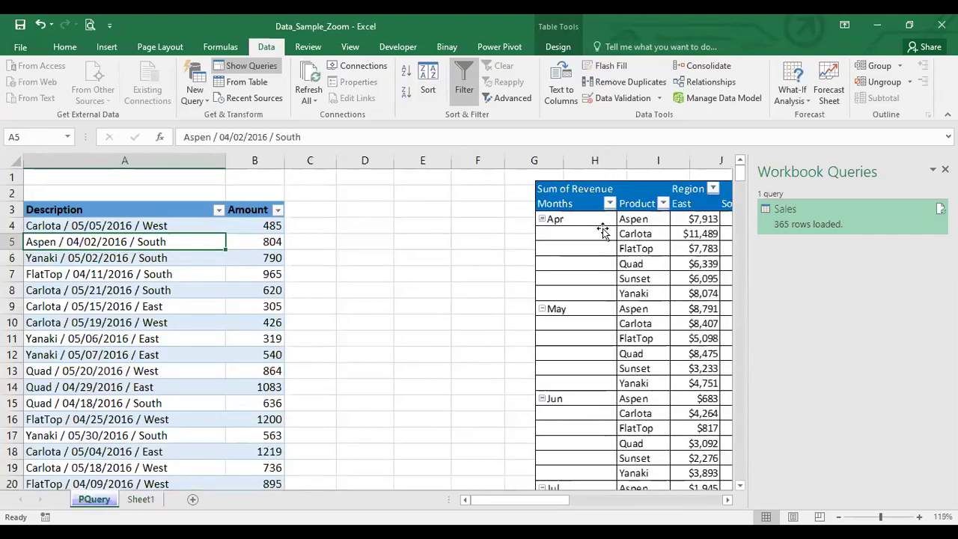
Paste the Sum of Revenue pivot picture at cell I2 on Sheet1.
{"action": "left_click_drag", "start_coordinate": [564, 189], "coordinate": [378, 190]}
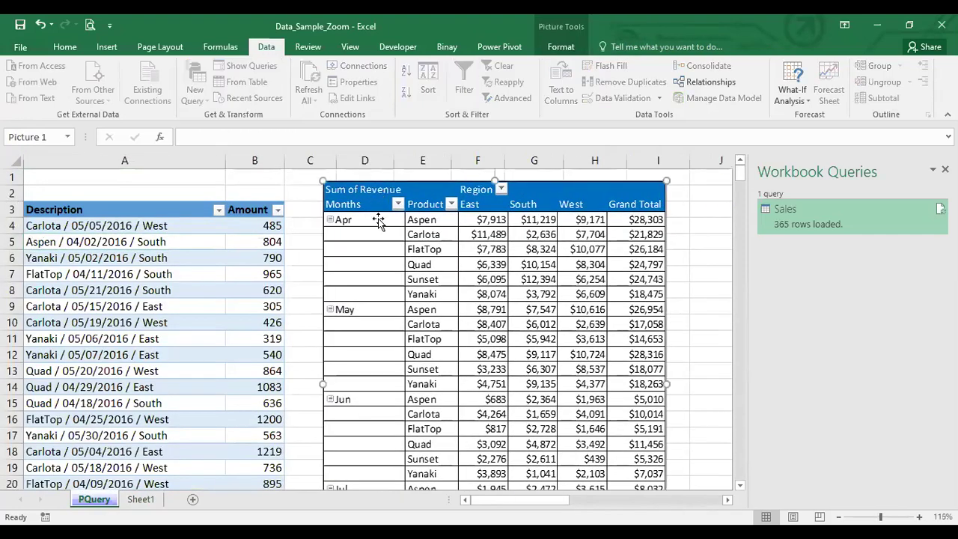
{"action": "left_click", "coordinate": [141, 500]}
{"action": "left_click", "coordinate": [458, 184]}
{"action": "key", "text": "ctrl+v"}
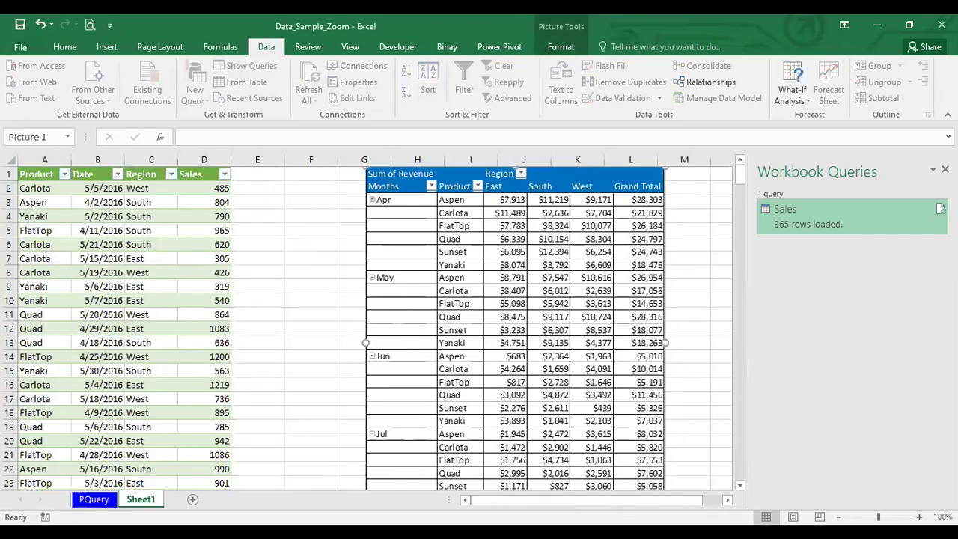
Reposition the pivot picture lower down beside the Sales table.
{"action": "left_click", "coordinate": [94, 499]}
{"action": "left_click", "coordinate": [85, 261]}
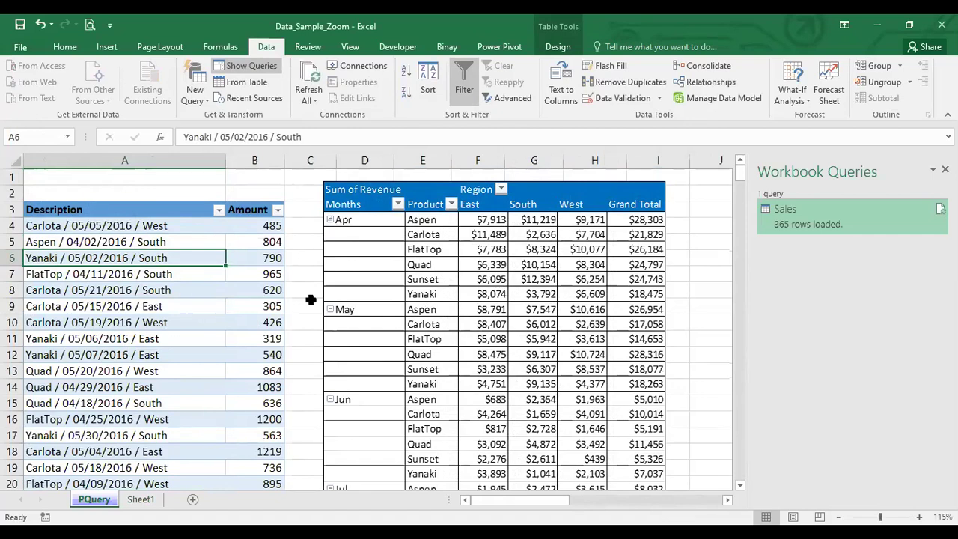
{"action": "left_click", "coordinate": [141, 499]}
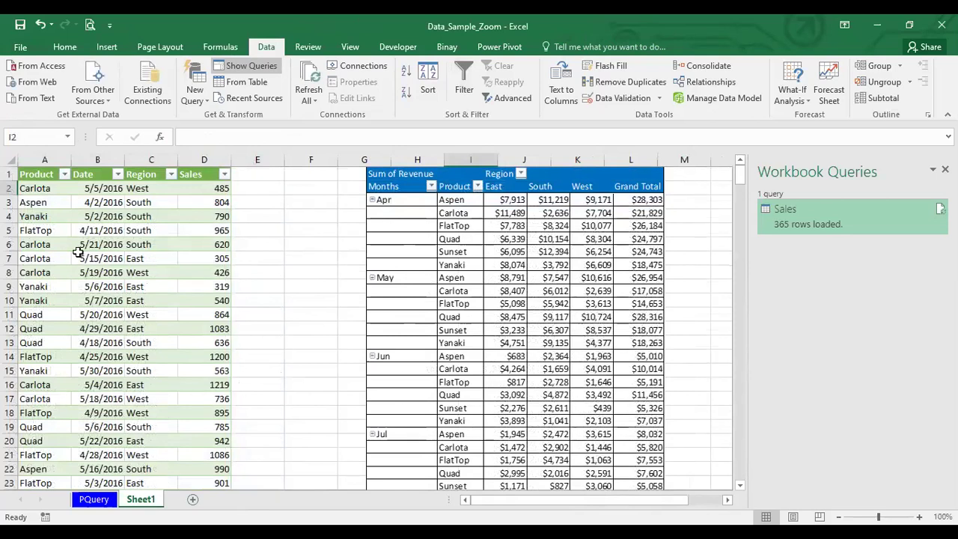
{"action": "mouse_move", "coordinate": [49, 188]}
{"action": "left_mouse_down"}
{"action": "mouse_move", "coordinate": [197, 261]}
{"action": "mouse_move", "coordinate": [210, 370]}
{"action": "left_mouse_up"}
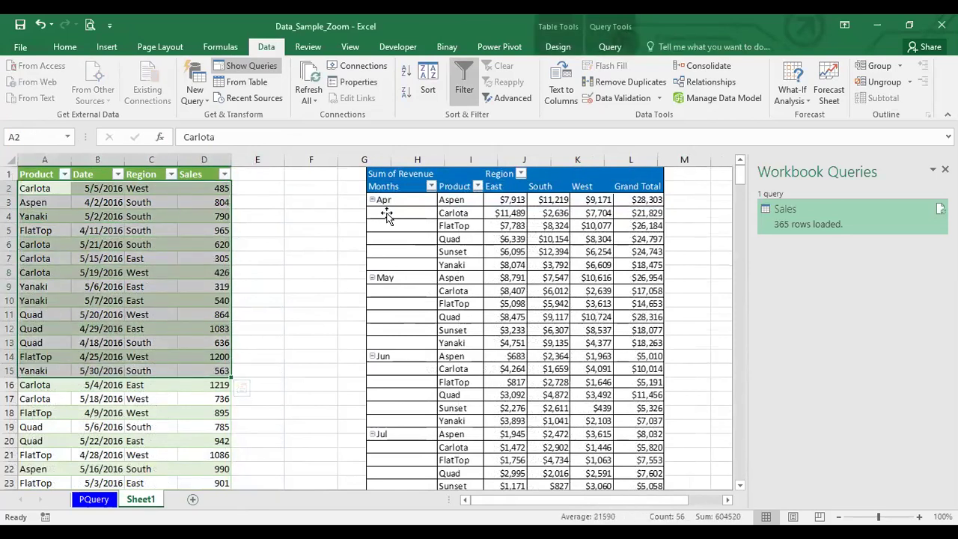
{"action": "left_click_drag", "start_coordinate": [397, 182], "coordinate": [412, 196]}
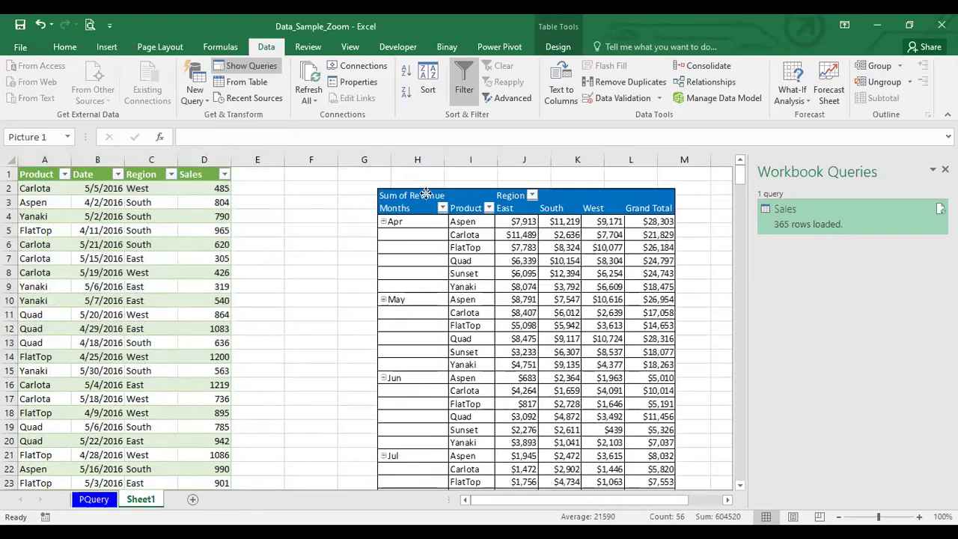
{"action": "left_click", "coordinate": [56, 202]}
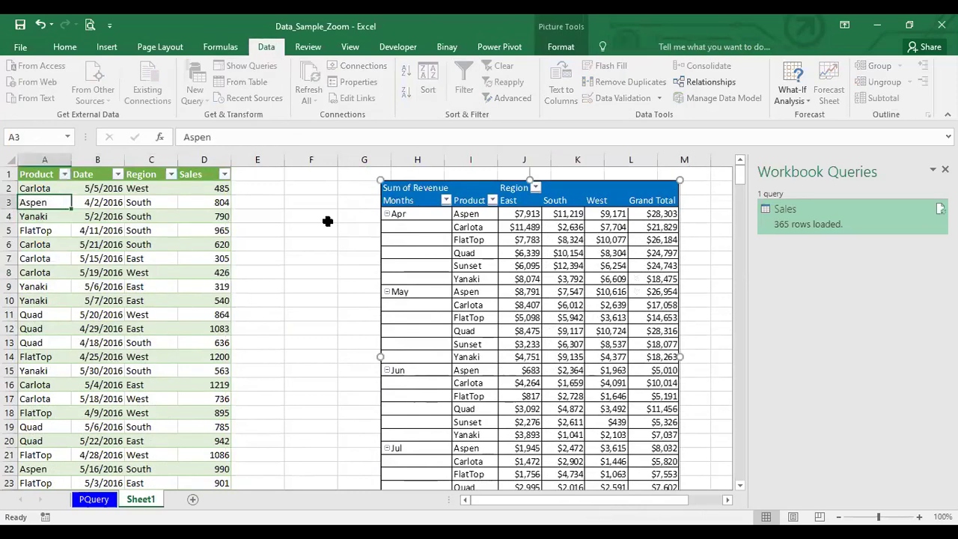
{"action": "mouse_move", "coordinate": [452, 187]}
{"action": "left_mouse_down"}
{"action": "mouse_move", "coordinate": [492, 173]}
{"action": "mouse_move", "coordinate": [359, 379]}
{"action": "mouse_move", "coordinate": [333, 453]}
{"action": "left_mouse_up"}
{"action": "left_click", "coordinate": [322, 188]}
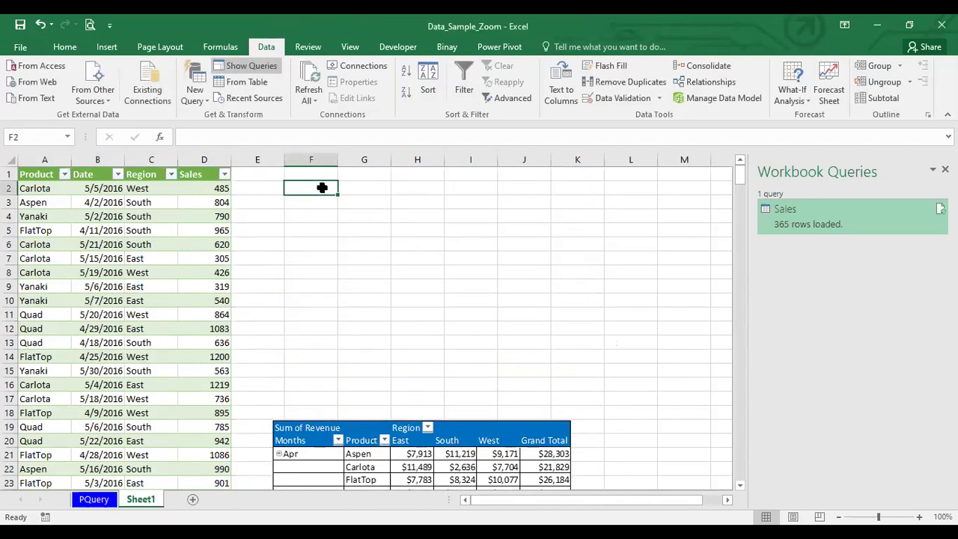
{"action": "left_click", "coordinate": [113, 215]}
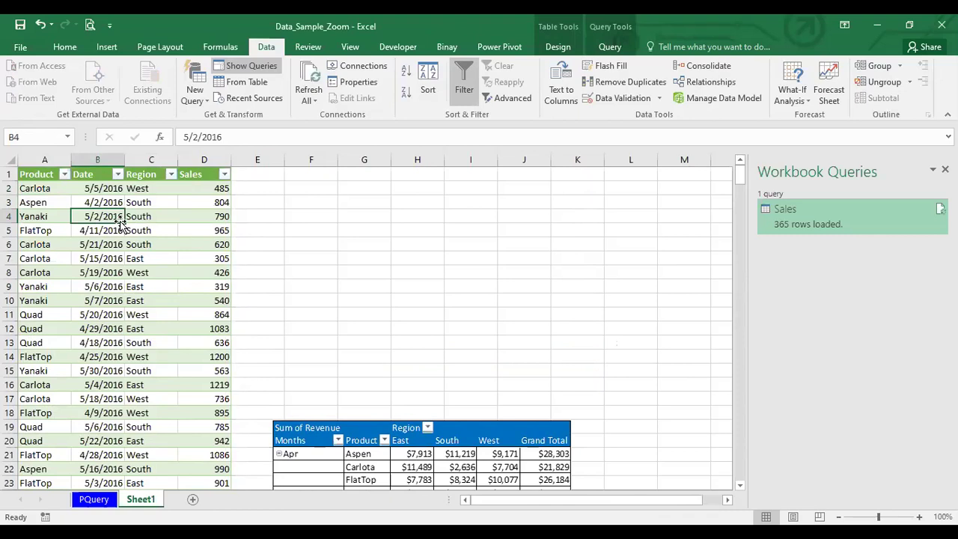
Insert a PivotTable from Sales_2 on the existing worksheet at Sheet1!$F$3.
{"action": "left_click", "coordinate": [106, 46]}
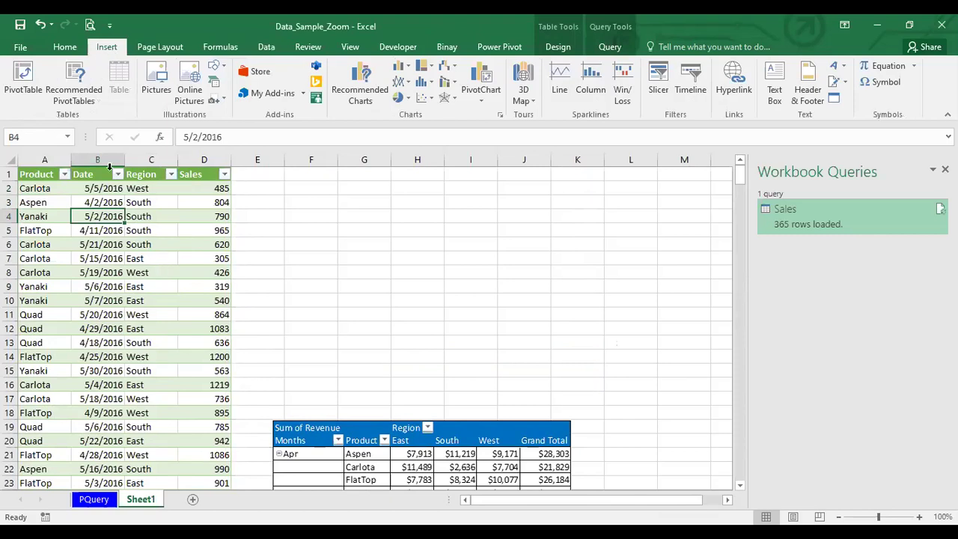
{"action": "left_click", "coordinate": [23, 75]}
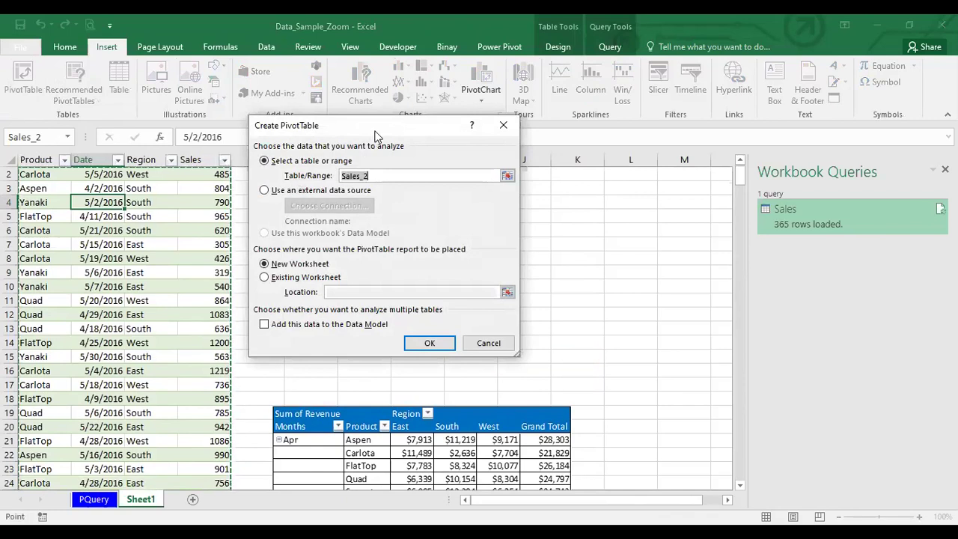
{"action": "left_click_drag", "start_coordinate": [377, 137], "coordinate": [430, 128]}
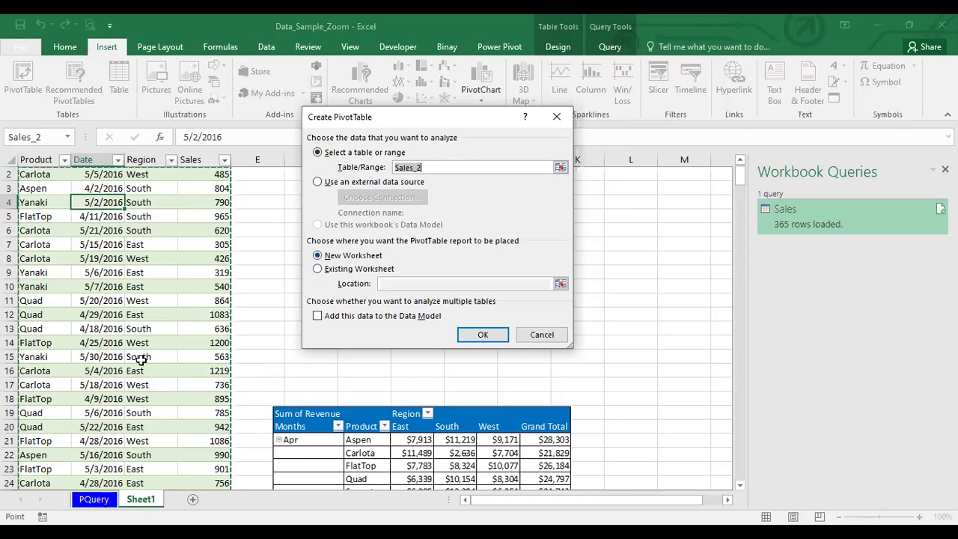
{"action": "left_click", "coordinate": [318, 269]}
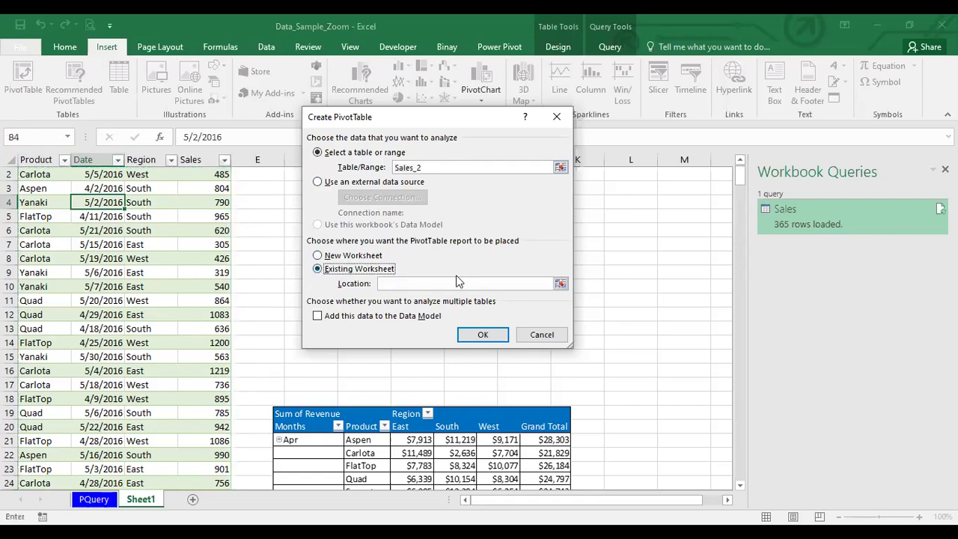
{"action": "left_click", "coordinate": [561, 285]}
{"action": "left_click", "coordinate": [320, 175]}
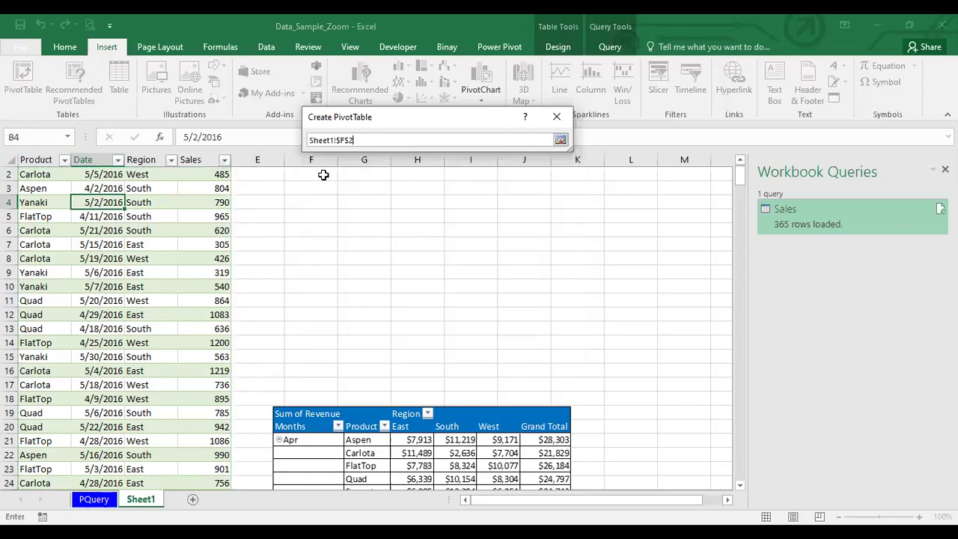
{"action": "left_click", "coordinate": [324, 186]}
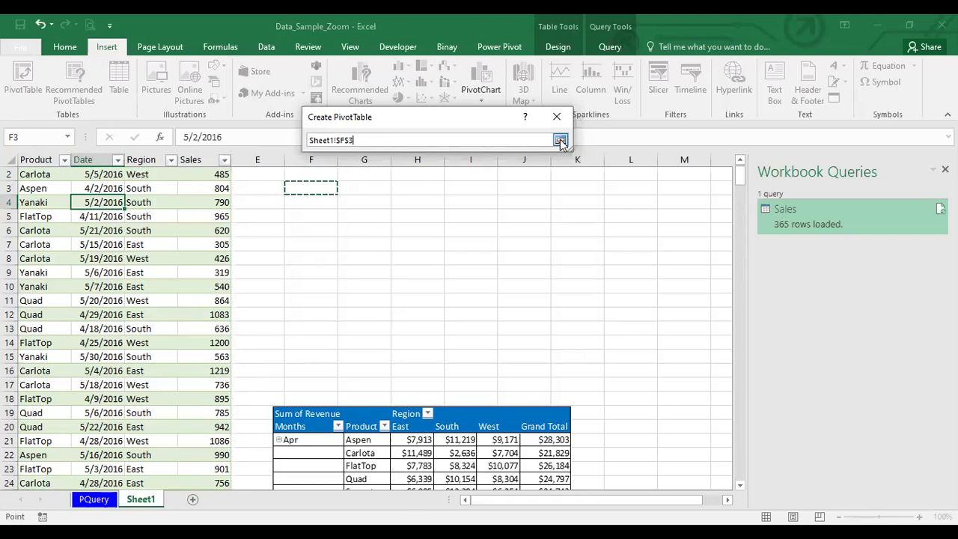
{"action": "key", "text": "Return"}
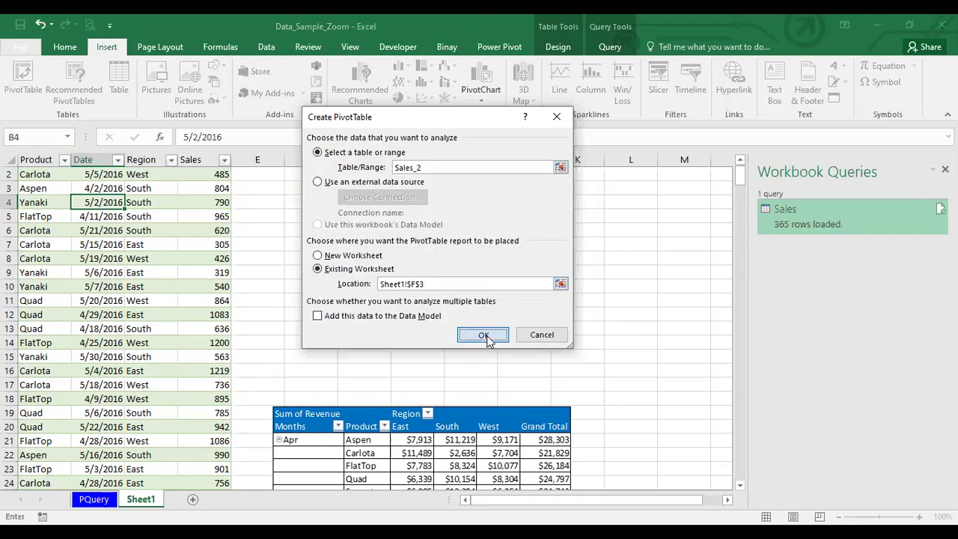
{"action": "left_click", "coordinate": [483, 336]}
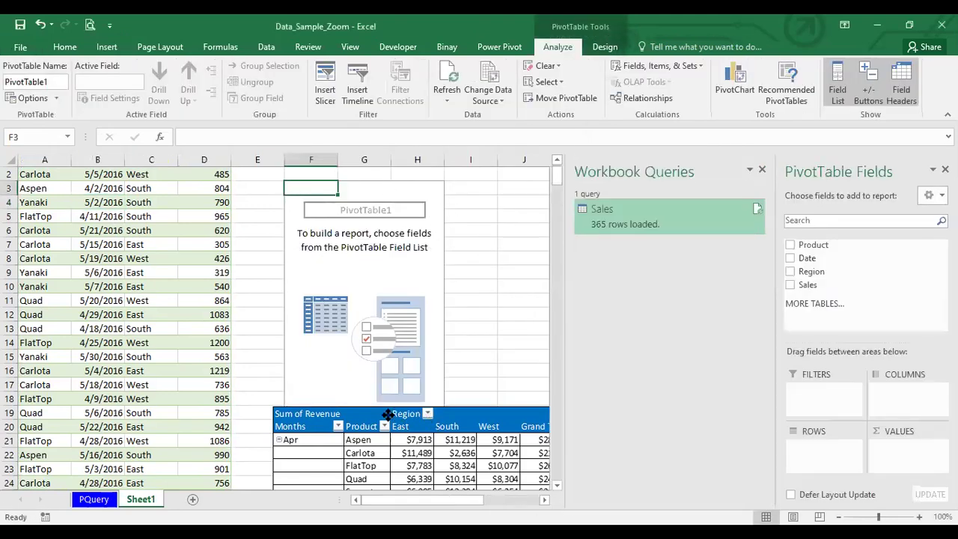
Move the report picture to start at B2 and shift the empty PivotTable to column J.
{"action": "left_click_drag", "start_coordinate": [388, 414], "coordinate": [238, 419]}
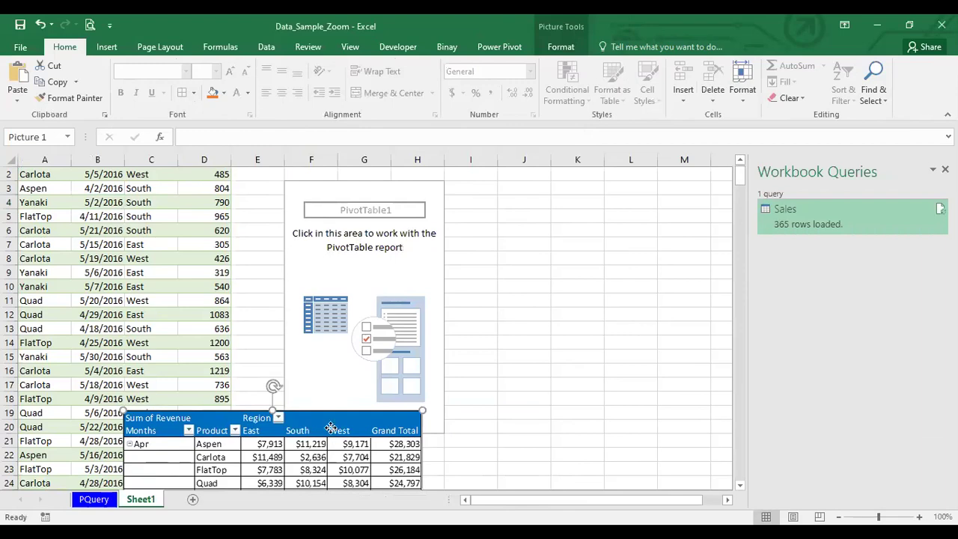
{"action": "left_click_drag", "start_coordinate": [331, 429], "coordinate": [237, 212]}
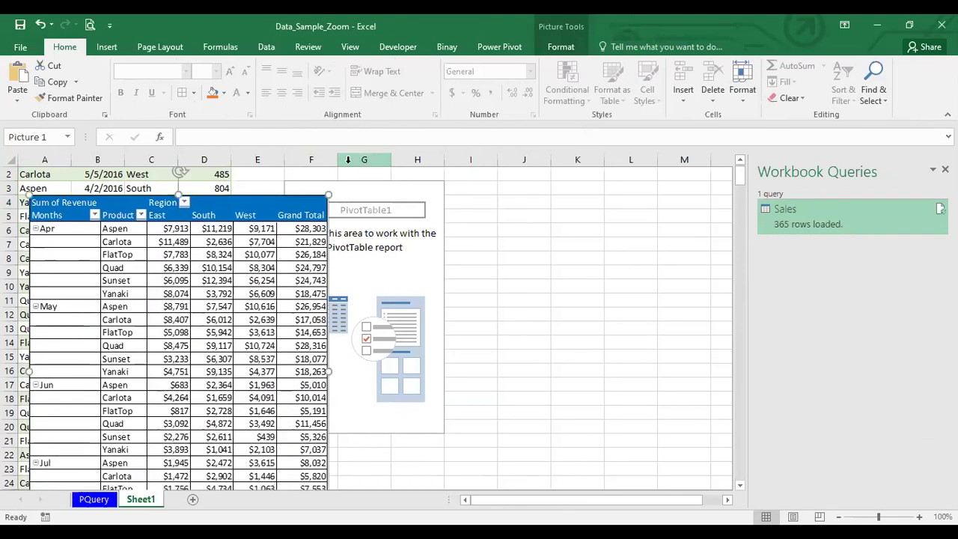
{"action": "left_click_drag", "start_coordinate": [348, 160], "coordinate": [364, 178]}
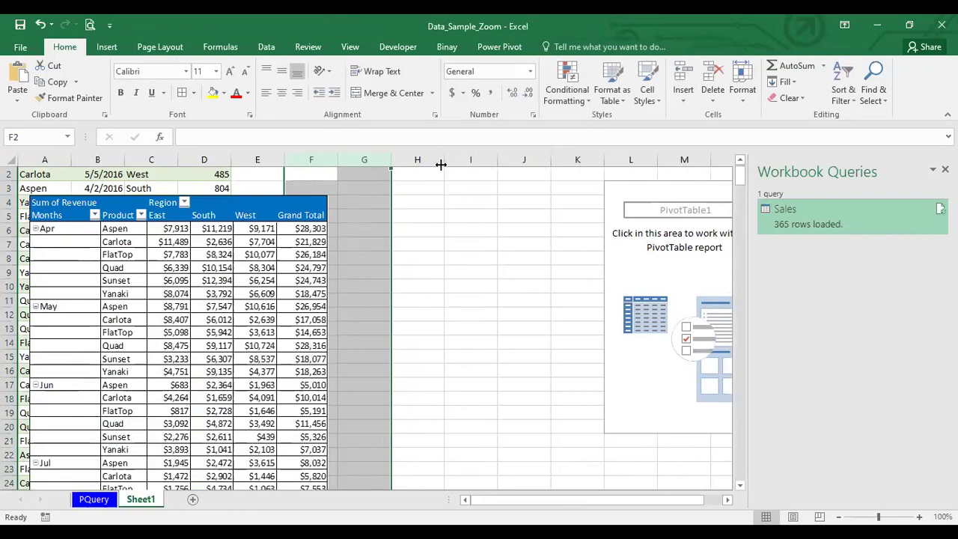
{"action": "left_click", "coordinate": [437, 159]}
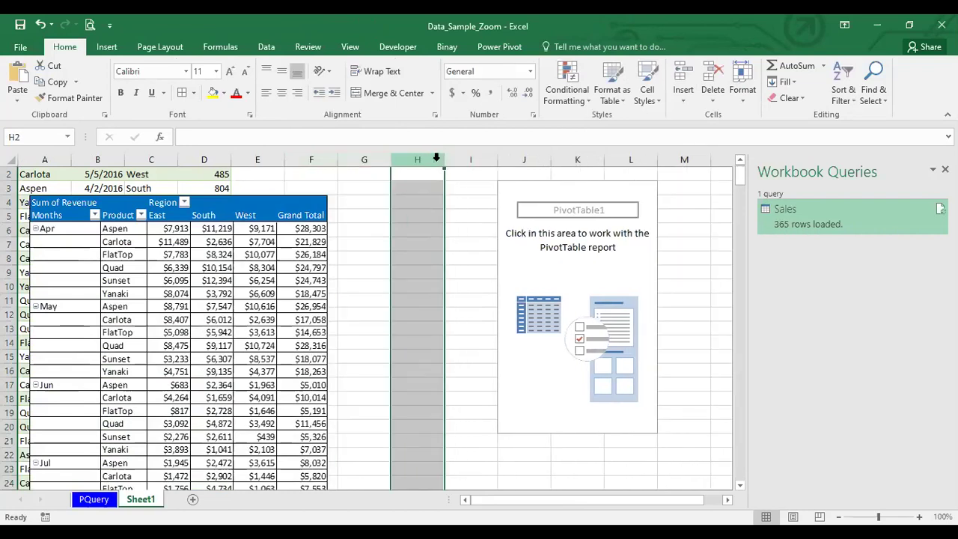
{"action": "left_click_drag", "start_coordinate": [294, 198], "coordinate": [331, 178]}
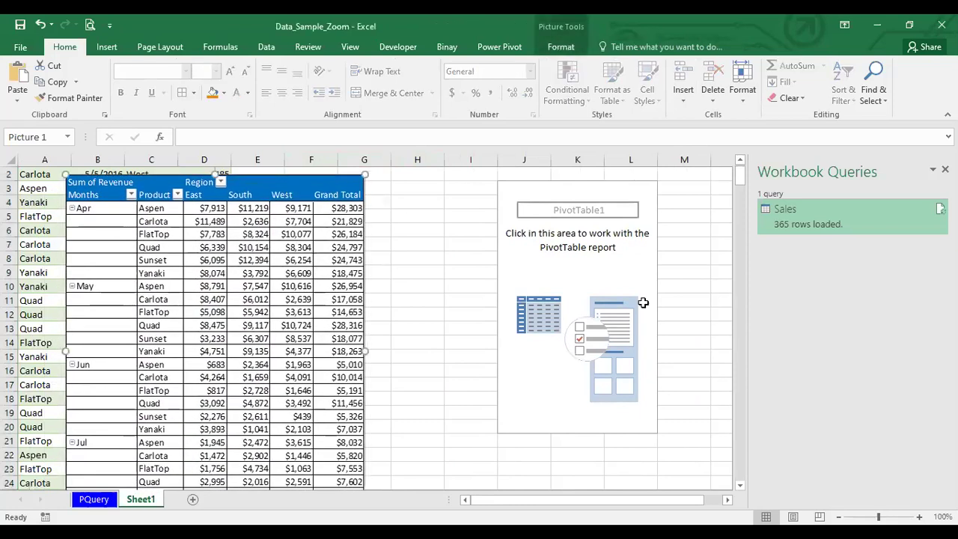
{"action": "left_click", "coordinate": [567, 282]}
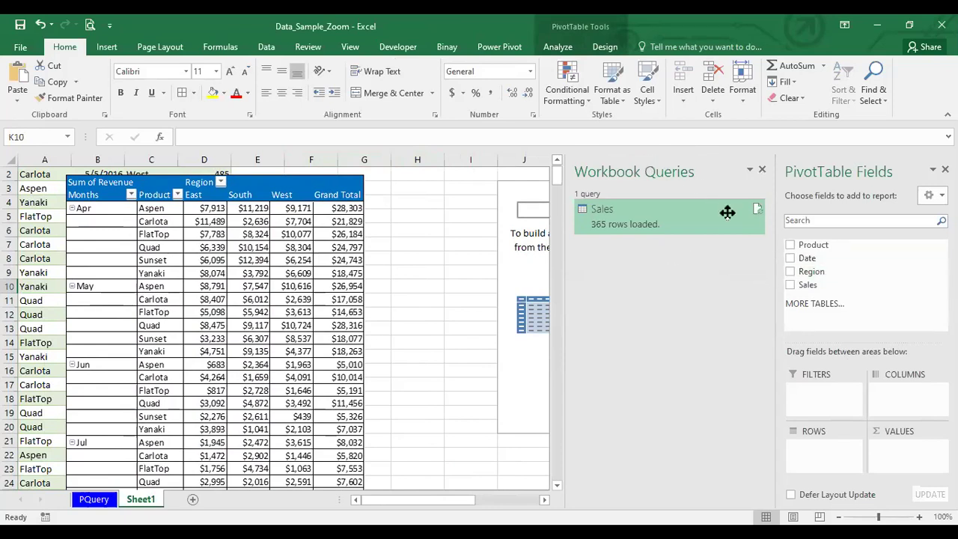
Close the Workbook Queries pane, nudge the report picture right, and select PivotTable1.
{"action": "left_click", "coordinate": [750, 172]}
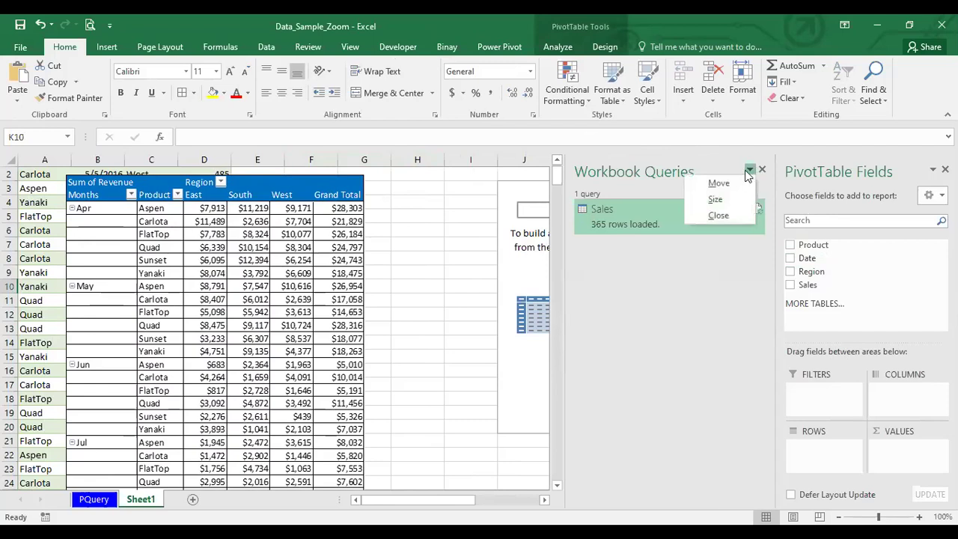
{"action": "left_click", "coordinate": [720, 184]}
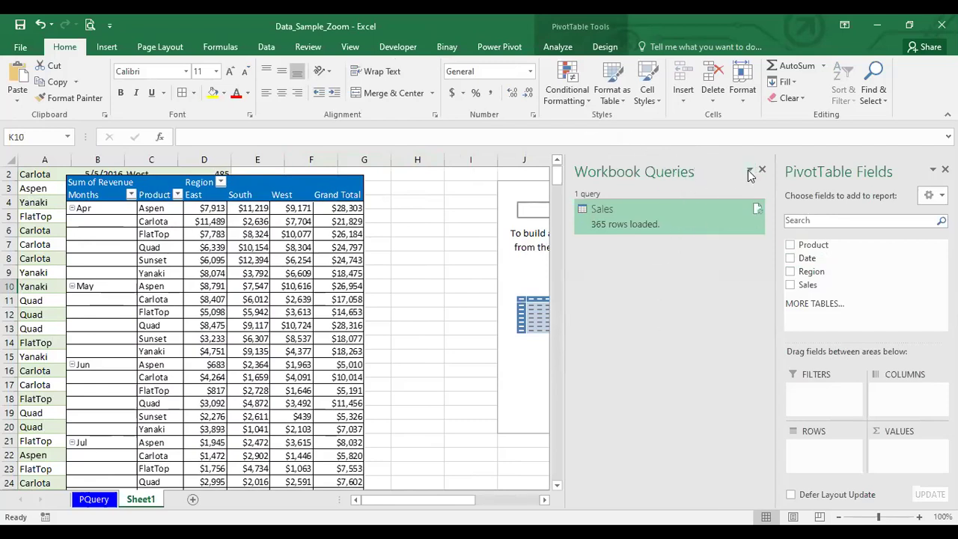
{"action": "left_click", "coordinate": [737, 221]}
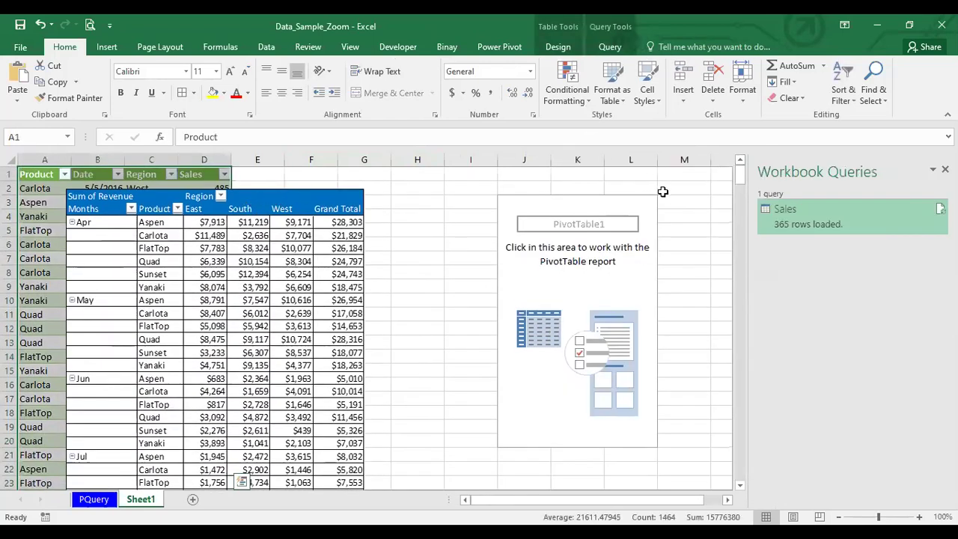
{"action": "left_click", "coordinate": [600, 247]}
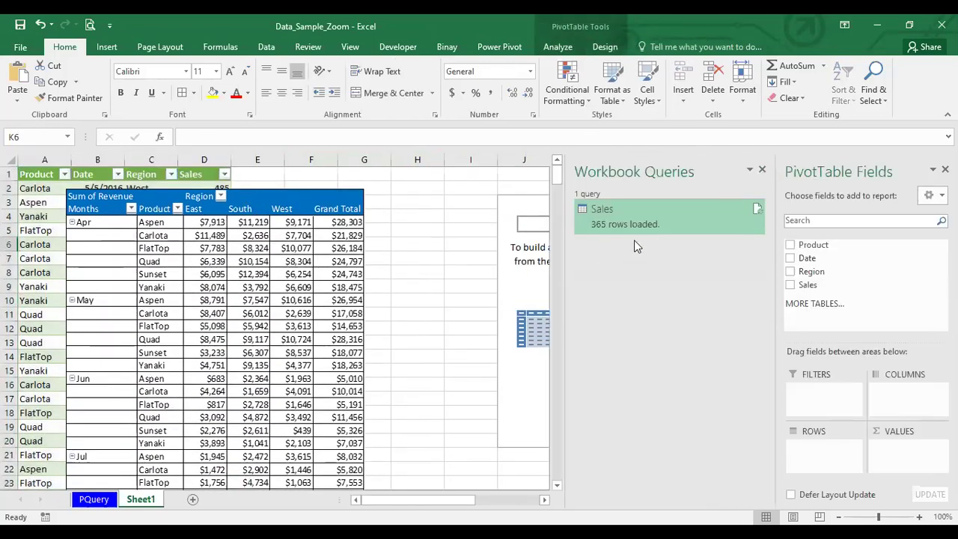
{"action": "left_click", "coordinate": [763, 169]}
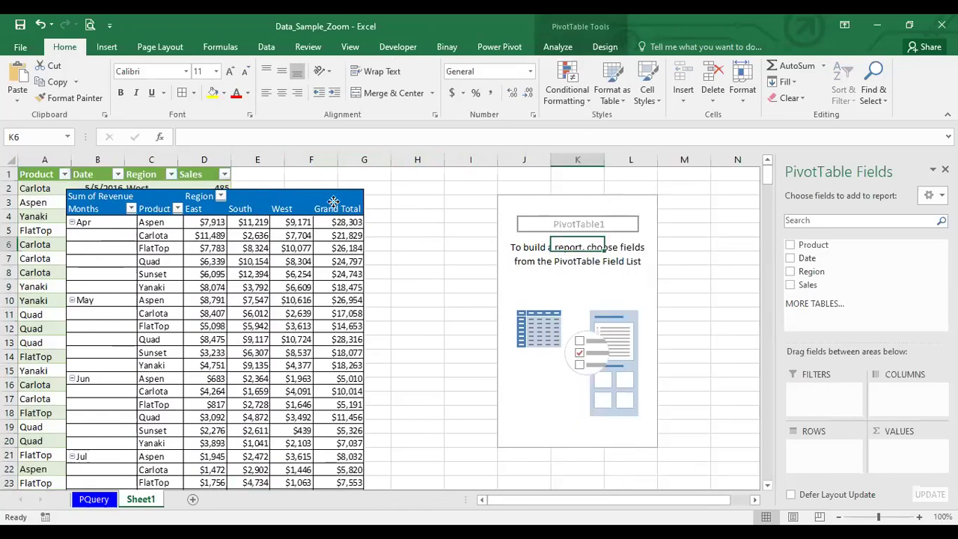
{"action": "left_click_drag", "start_coordinate": [364, 194], "coordinate": [405, 188]}
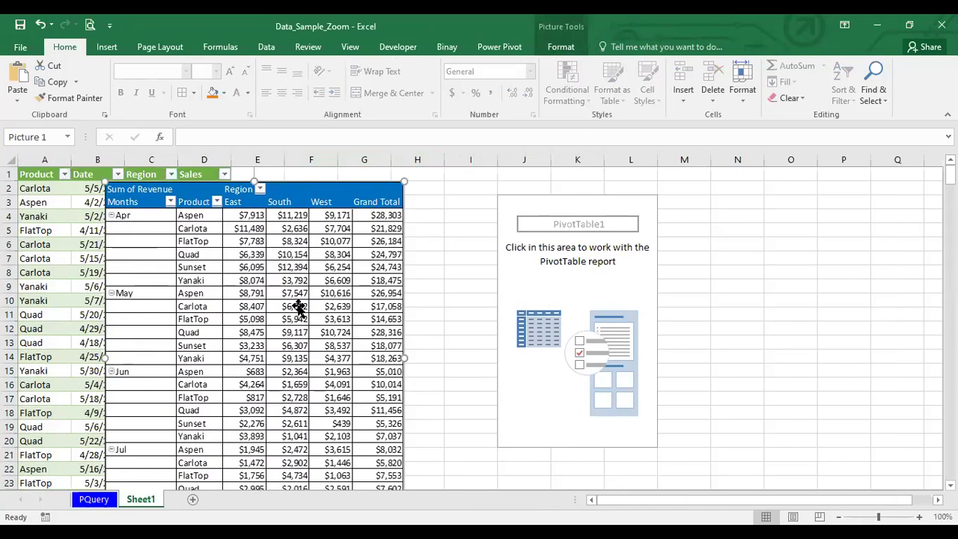
{"action": "left_click", "coordinate": [542, 205]}
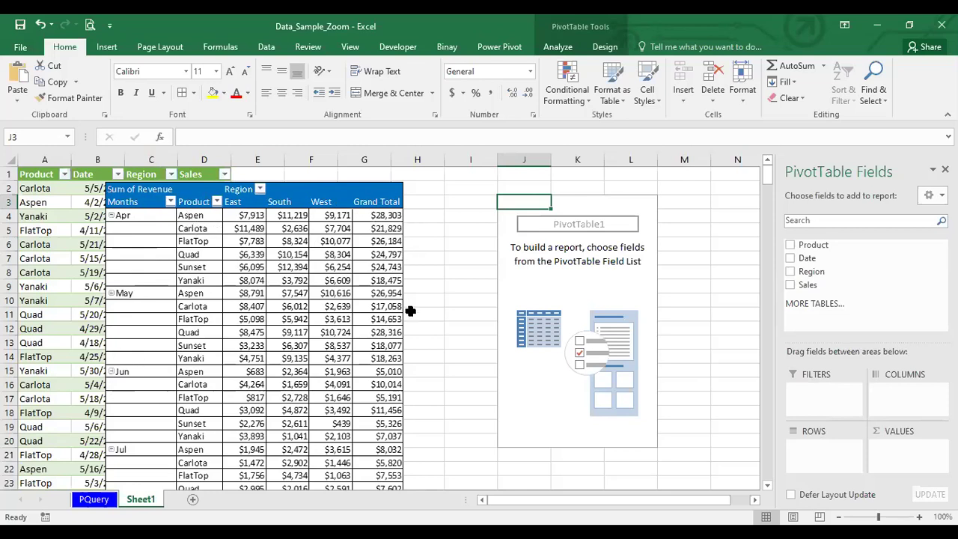
Add Date to the new pivot table's rows, auto-grouped into Apr and May months.
{"action": "mouse_move", "coordinate": [303, 193]}
{"action": "left_mouse_down"}
{"action": "mouse_move", "coordinate": [294, 305]}
{"action": "mouse_move", "coordinate": [320, 191]}
{"action": "left_mouse_up"}
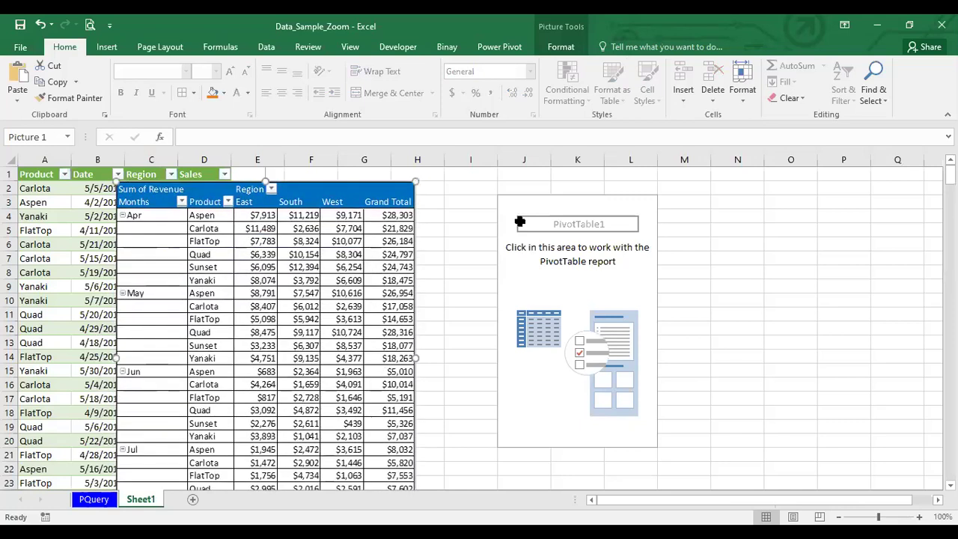
{"action": "left_click", "coordinate": [525, 202]}
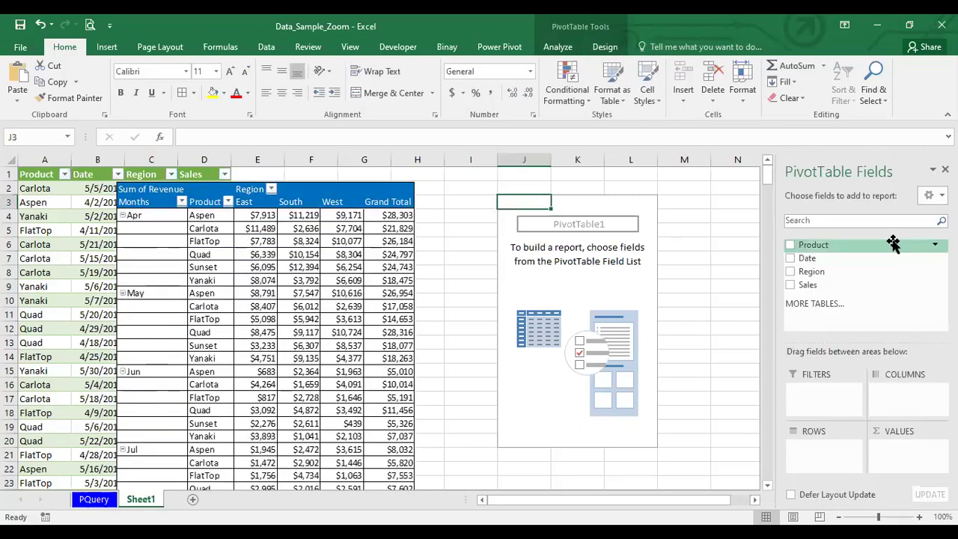
{"action": "mouse_move", "coordinate": [807, 259]}
{"action": "left_mouse_down"}
{"action": "mouse_move", "coordinate": [839, 430]}
{"action": "mouse_move", "coordinate": [820, 457]}
{"action": "left_mouse_up"}
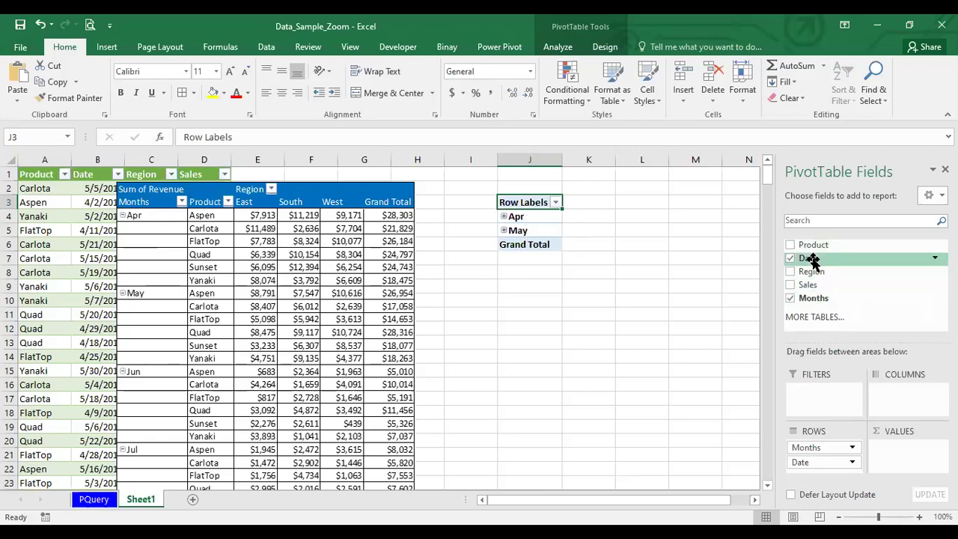
{"action": "left_click", "coordinate": [504, 217]}
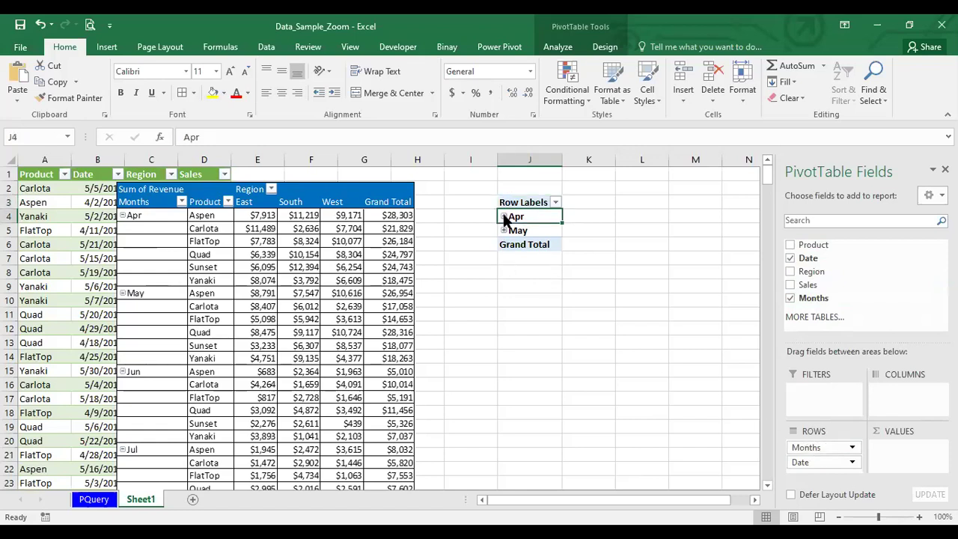
{"action": "left_click", "coordinate": [504, 217]}
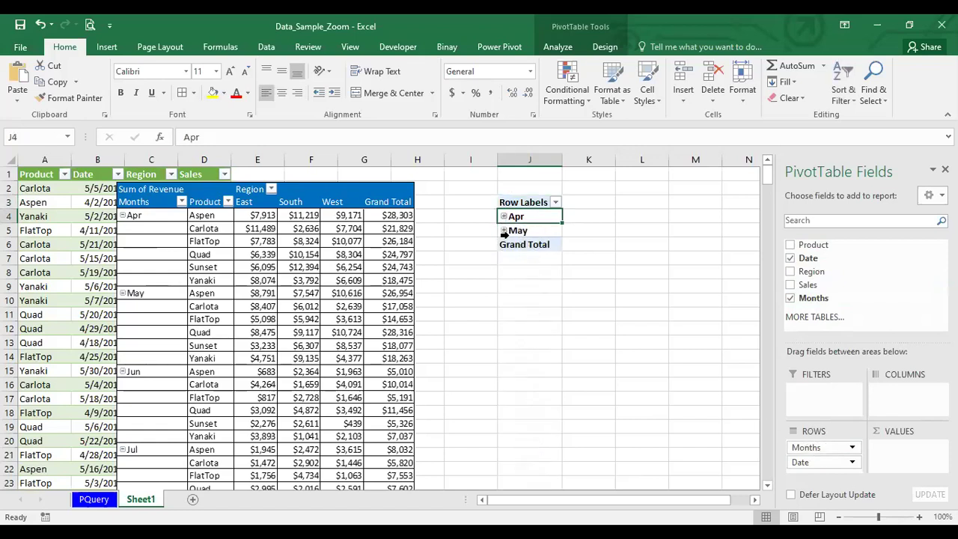
{"action": "left_click", "coordinate": [504, 230]}
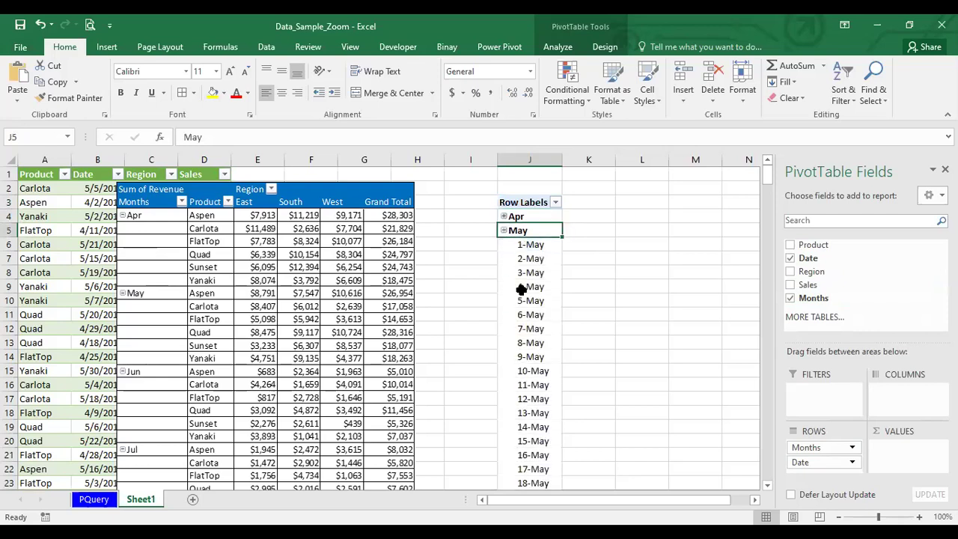
{"action": "left_click", "coordinate": [504, 230]}
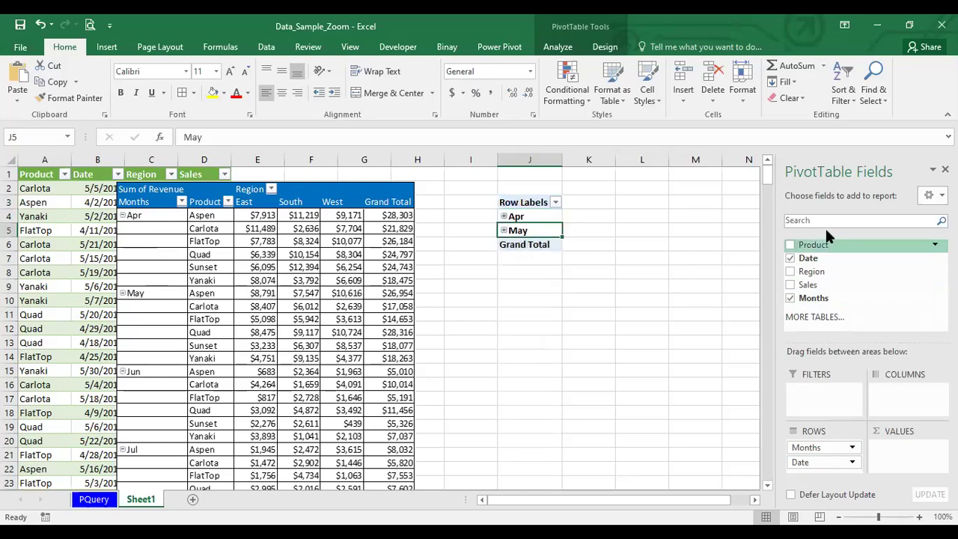
{"action": "left_click", "coordinate": [505, 230]}
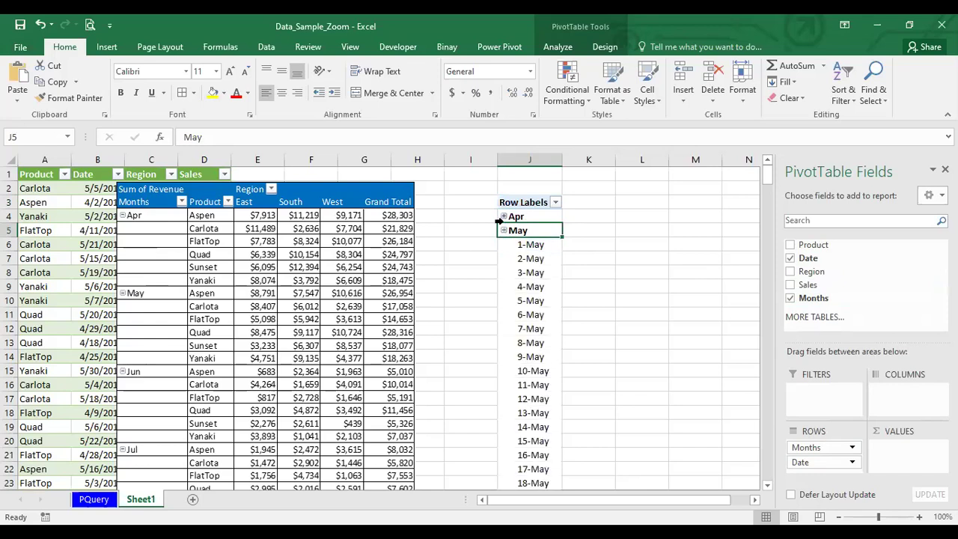
{"action": "left_click", "coordinate": [503, 217]}
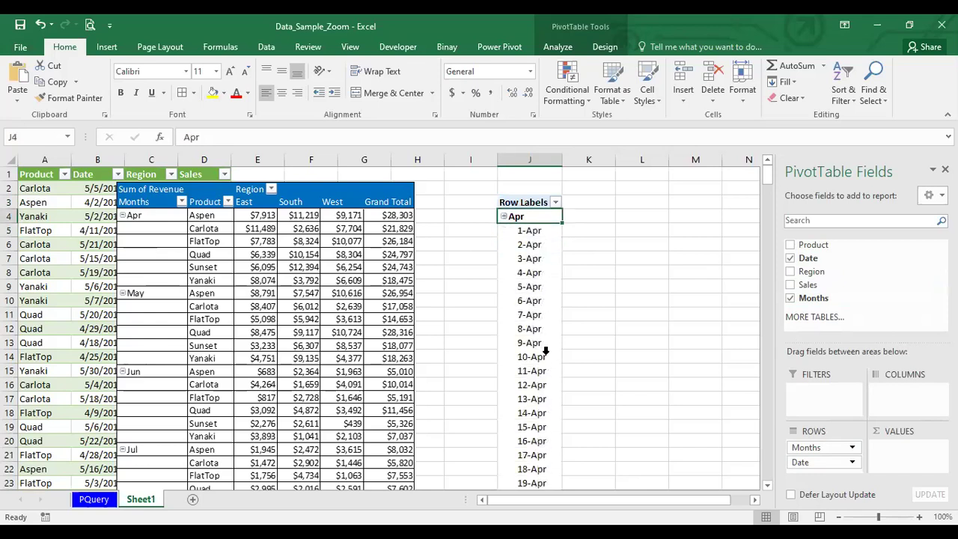
{"action": "left_click", "coordinate": [534, 304]}
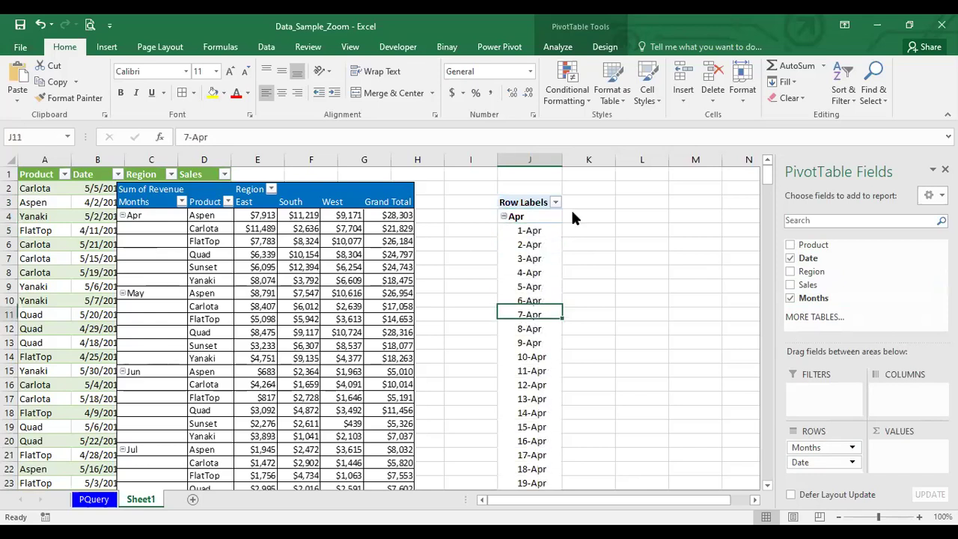
{"action": "key", "text": "shift+F10"}
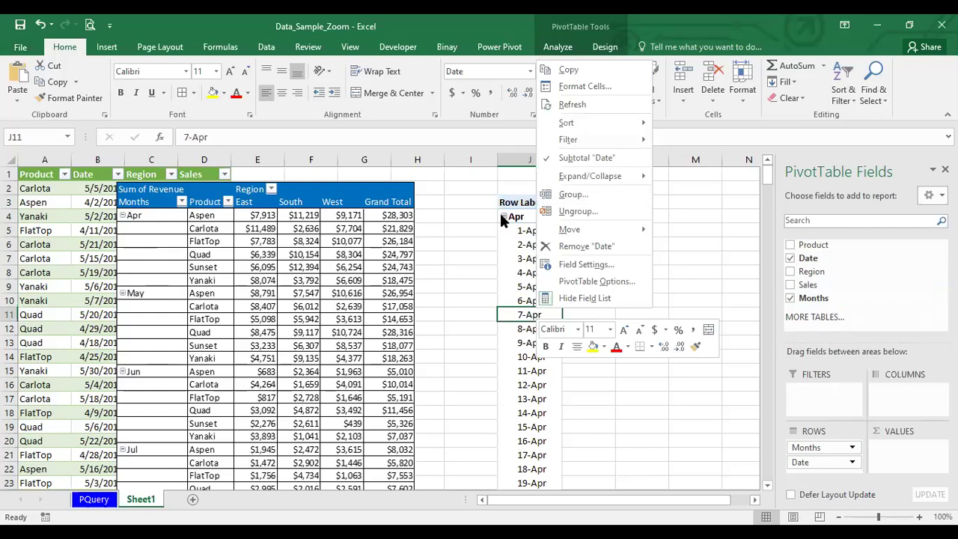
{"action": "left_click", "coordinate": [504, 216]}
{"action": "left_click", "coordinate": [504, 231]}
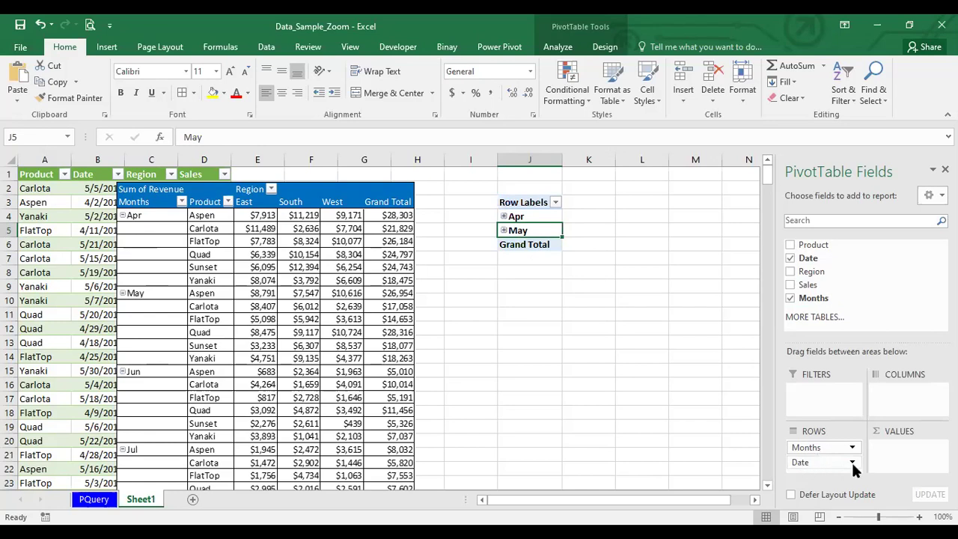
Drop Date from rows, sum Sales in Values, and split totals into East, South, West columns.
{"action": "left_click_drag", "start_coordinate": [824, 462], "coordinate": [627, 411]}
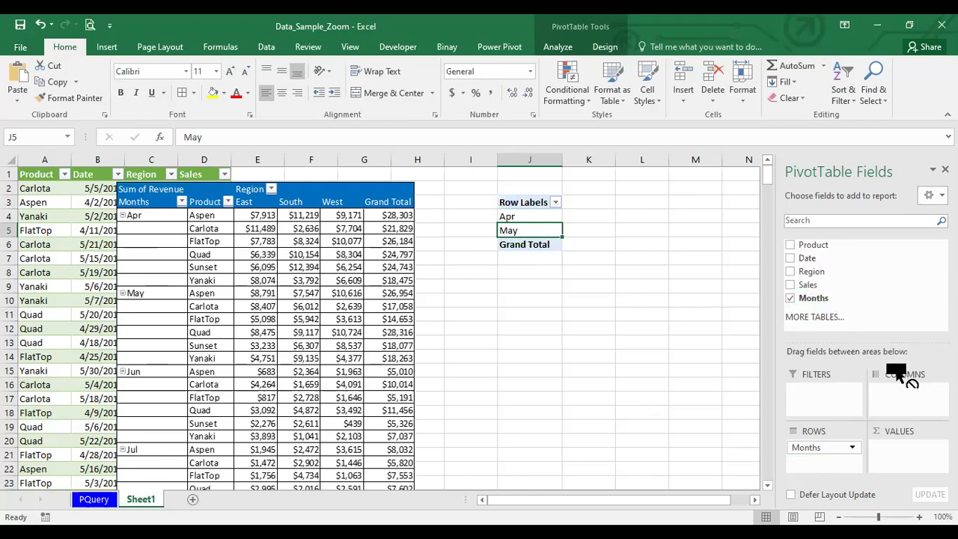
{"action": "left_click_drag", "start_coordinate": [807, 285], "coordinate": [902, 451]}
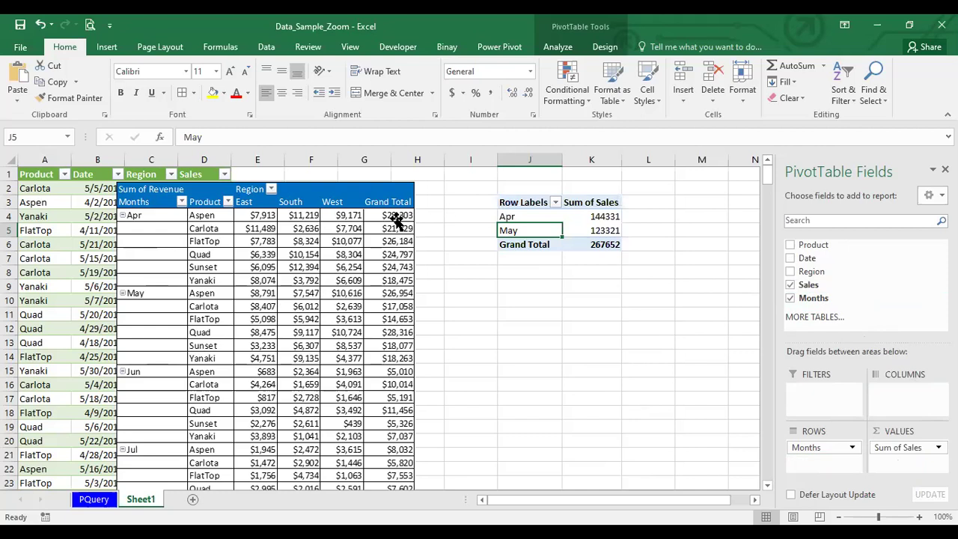
{"action": "left_click_drag", "start_coordinate": [812, 272], "coordinate": [907, 391]}
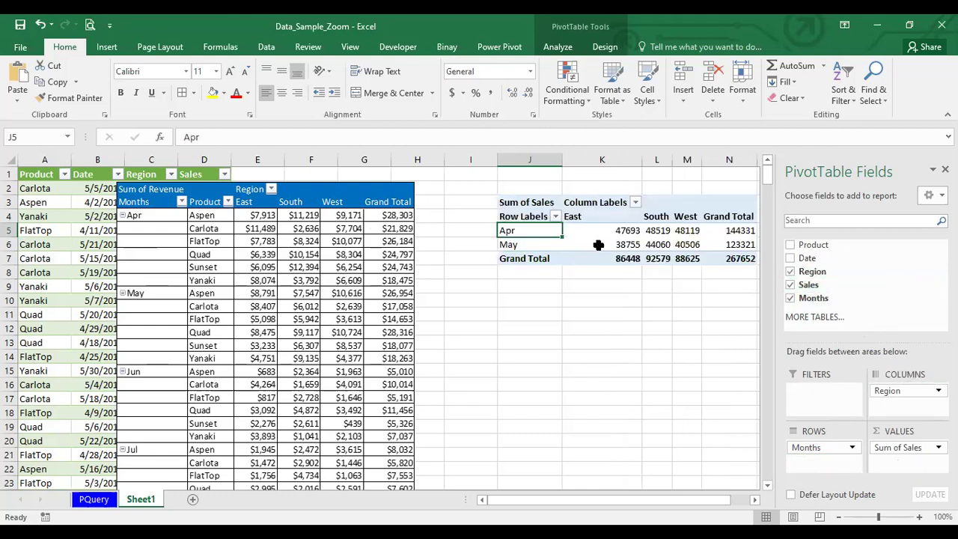
{"action": "left_click", "coordinate": [755, 500]}
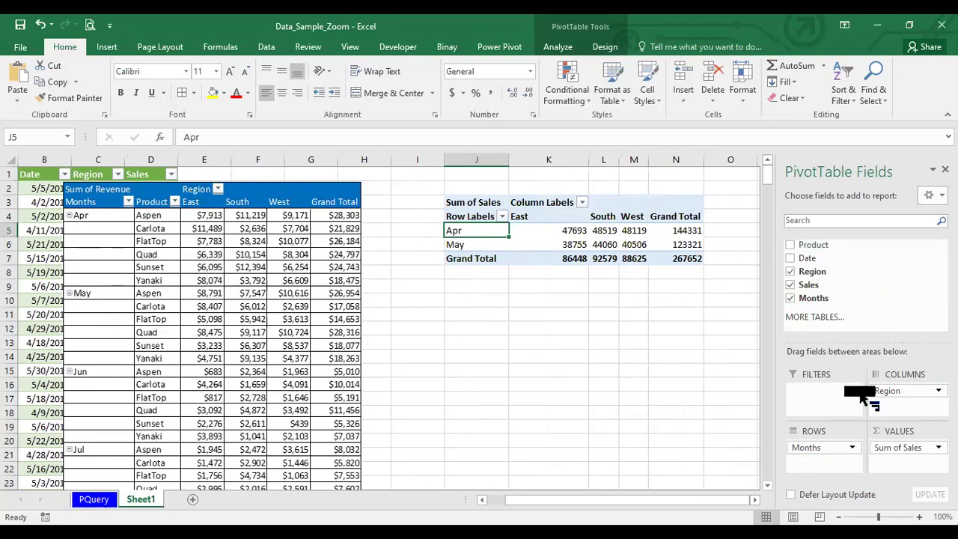
Add Product under Months and expand Apr and May to list Aspen through Yanaki.
{"action": "left_click_drag", "start_coordinate": [830, 250], "coordinate": [812, 458]}
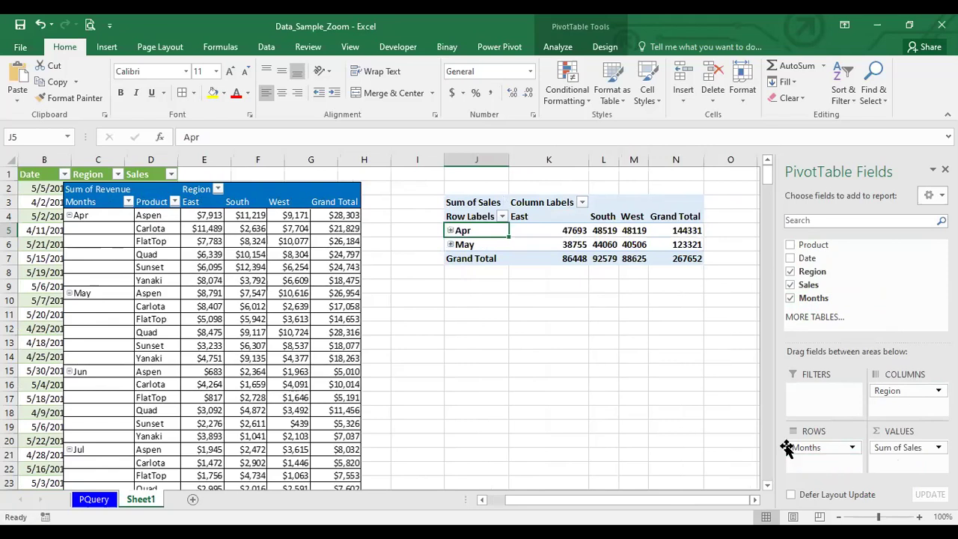
{"action": "left_click", "coordinate": [450, 231]}
{"action": "left_click", "coordinate": [450, 330]}
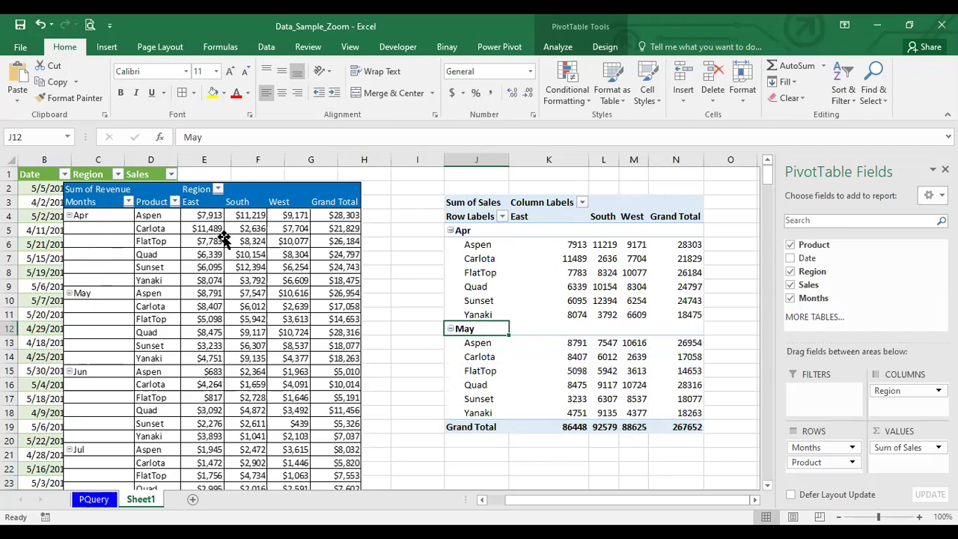
{"action": "left_click", "coordinate": [472, 259]}
{"action": "left_click", "coordinate": [558, 47]}
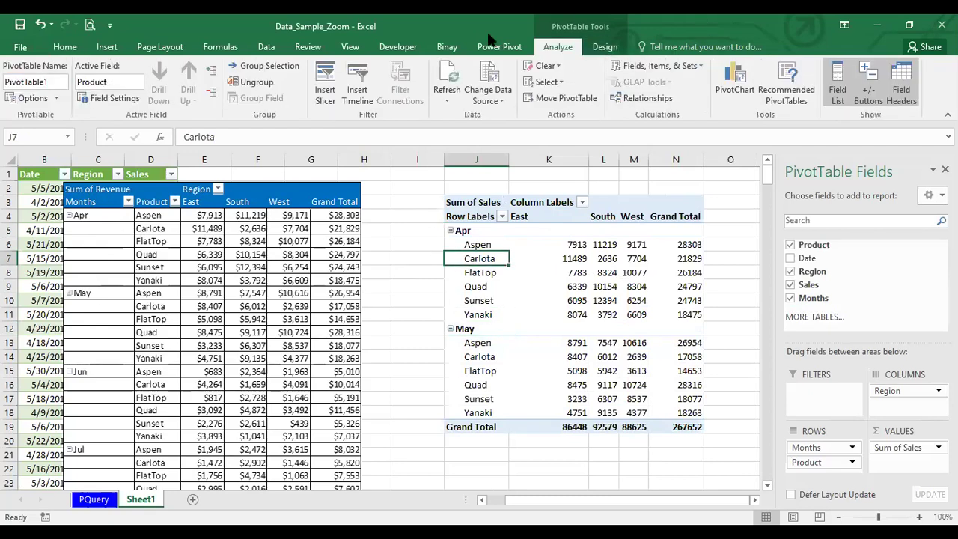
Switch the pivot table's report layout to Tabular Form.
{"action": "left_click", "coordinate": [605, 46]}
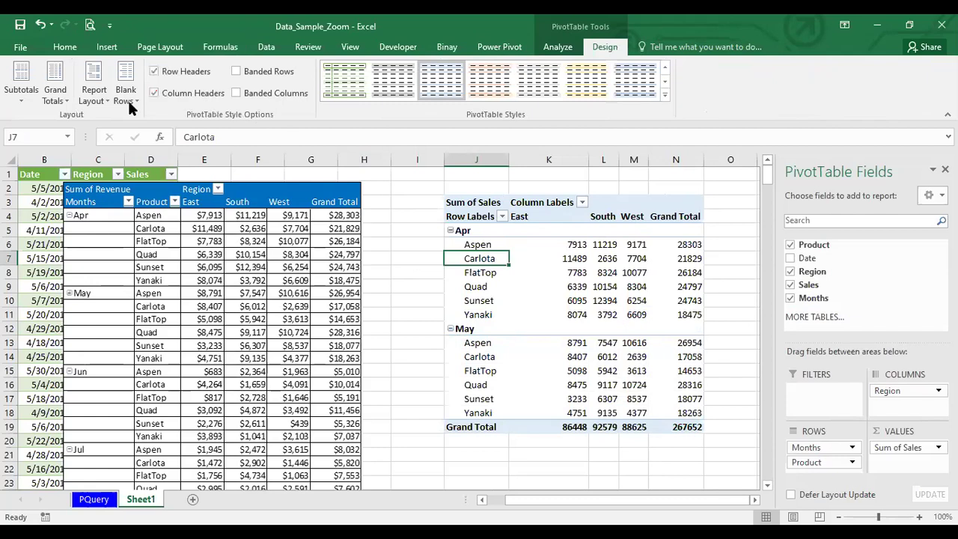
{"action": "left_click", "coordinate": [96, 101]}
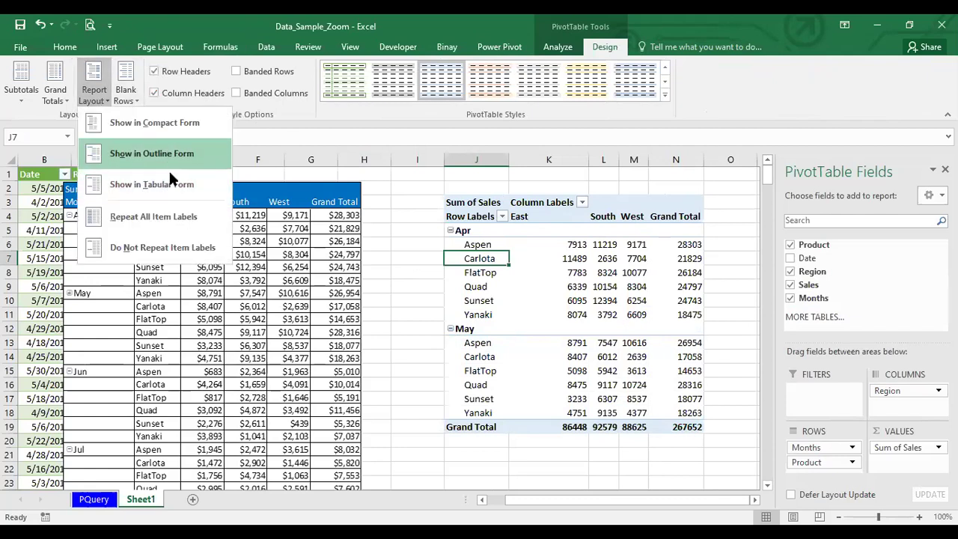
{"action": "left_click", "coordinate": [152, 185]}
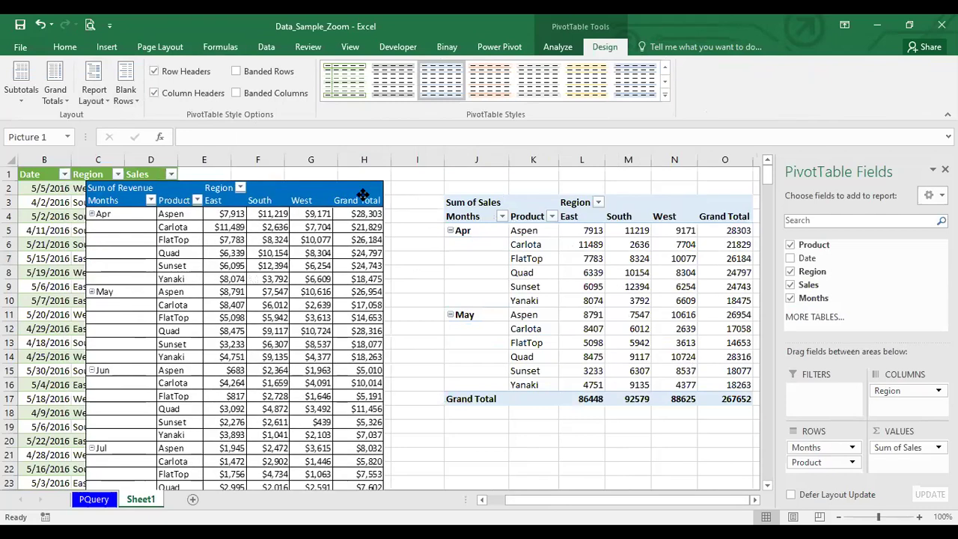
Nudge the reference pivot picture slightly to the right.
{"action": "left_click_drag", "start_coordinate": [321, 194], "coordinate": [364, 193]}
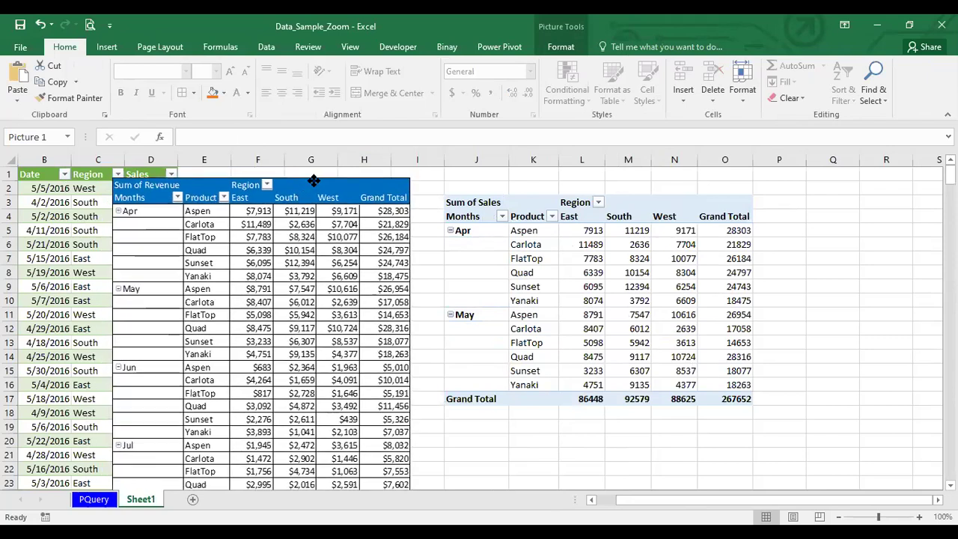
{"action": "left_click_drag", "start_coordinate": [275, 196], "coordinate": [298, 188]}
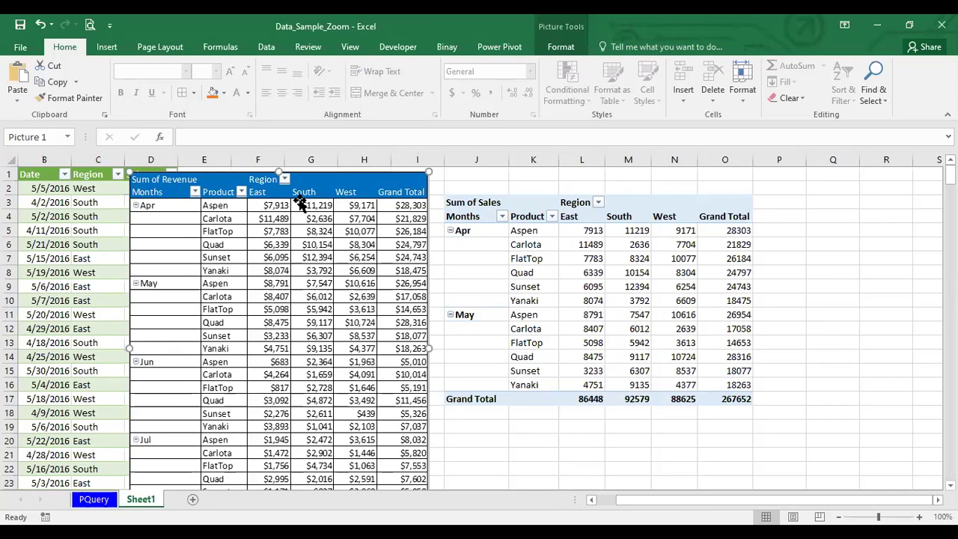
{"action": "left_click", "coordinate": [94, 500]}
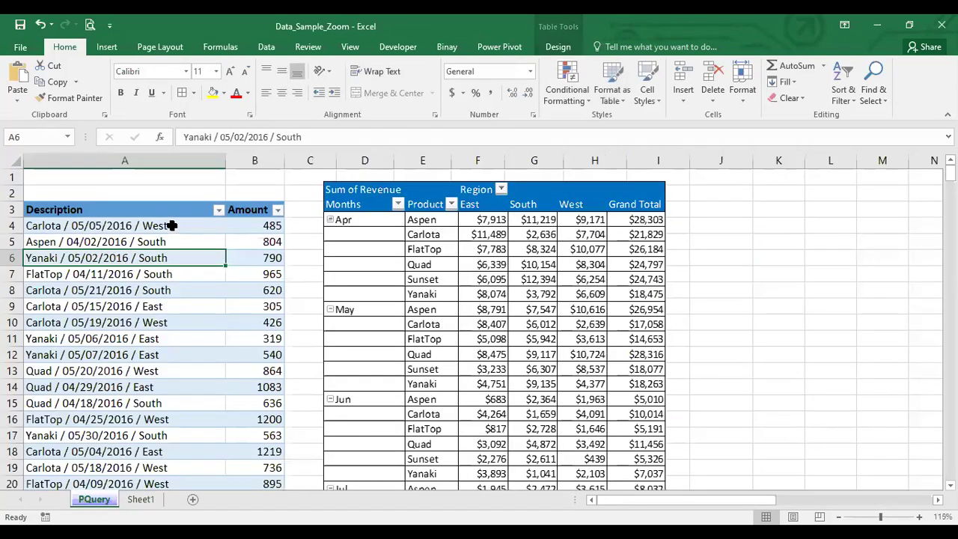
On Sheet1, place the Sum of Revenue picture beside the Product/Date/Region data.
{"action": "left_click_drag", "start_coordinate": [172, 225], "coordinate": [171, 419]}
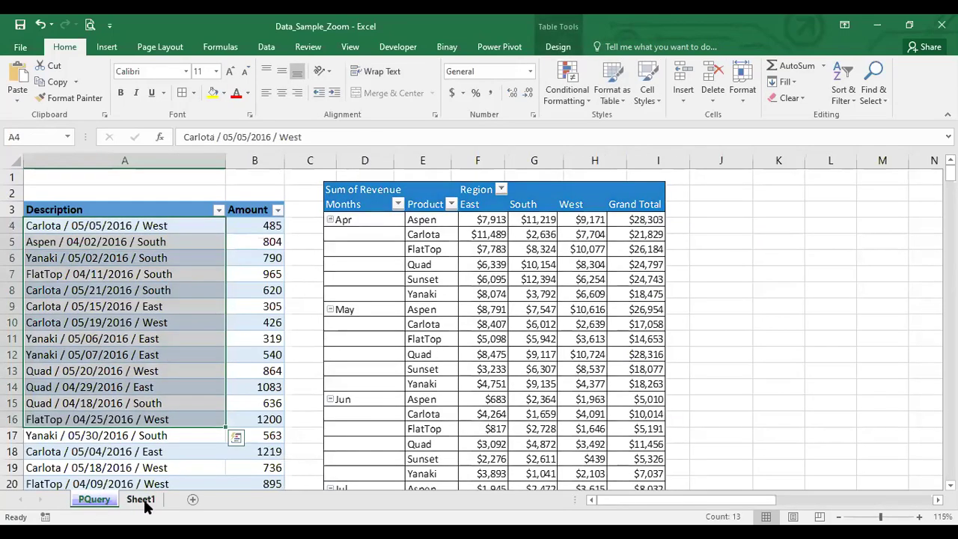
{"action": "left_click", "coordinate": [142, 499]}
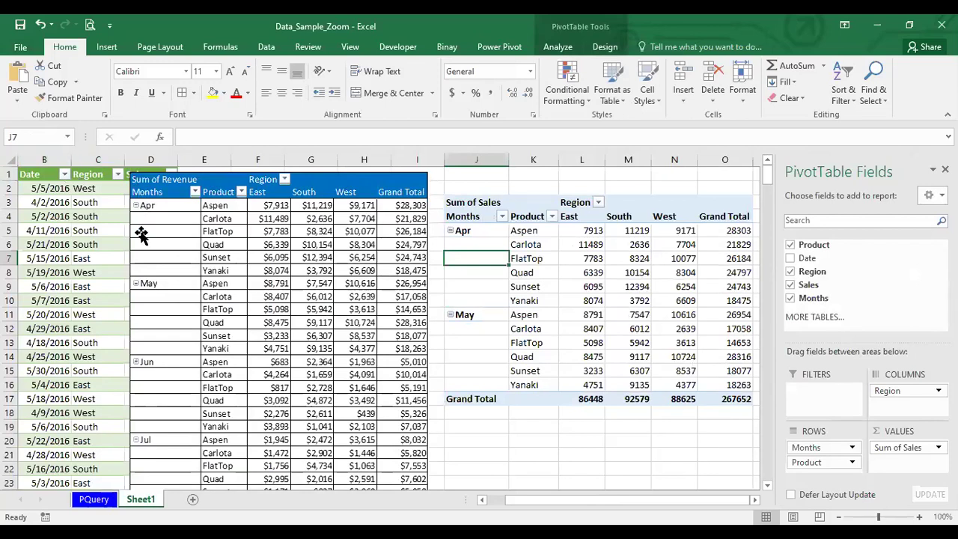
{"action": "left_click_drag", "start_coordinate": [198, 184], "coordinate": [302, 179]}
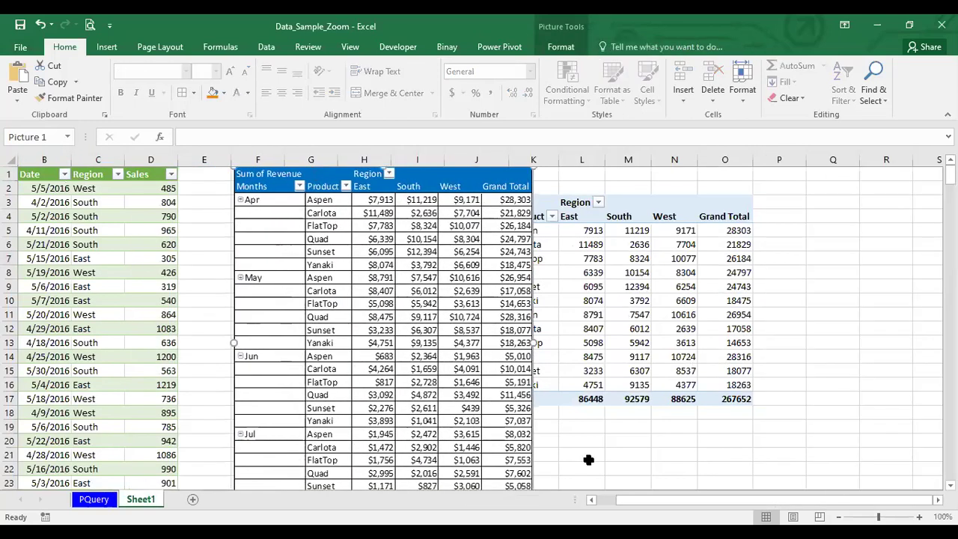
{"action": "left_click_drag", "start_coordinate": [636, 495], "coordinate": [619, 496]}
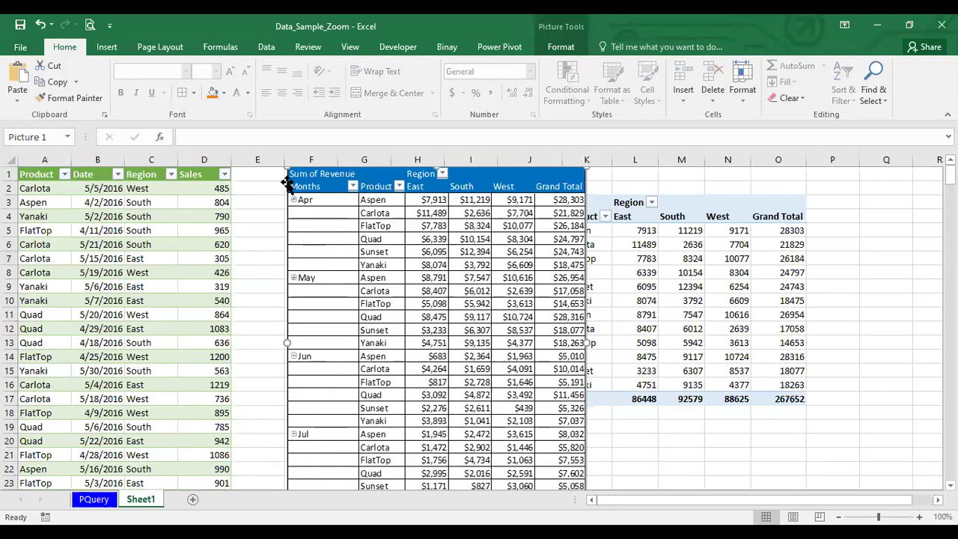
{"action": "left_click_drag", "start_coordinate": [337, 172], "coordinate": [203, 174]}
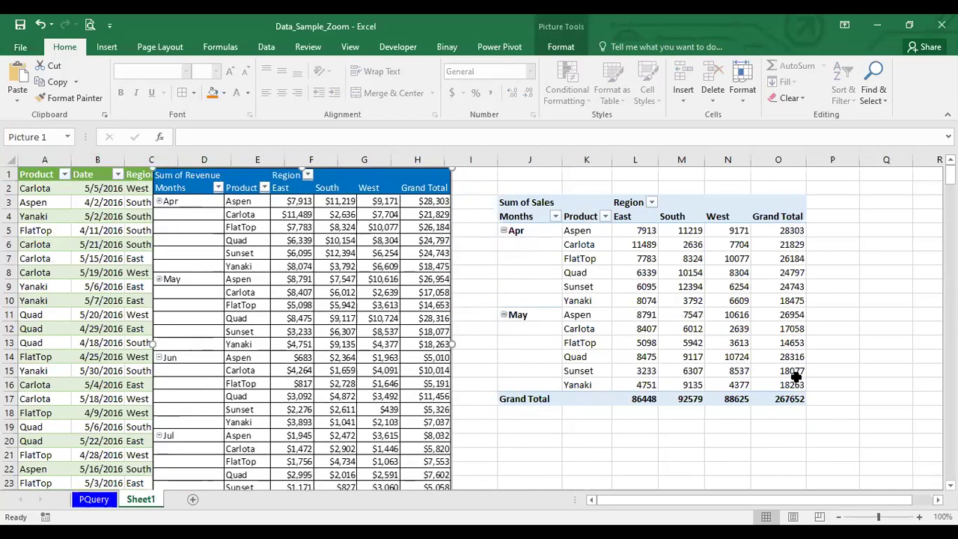
{"action": "mouse_move", "coordinate": [779, 371]}
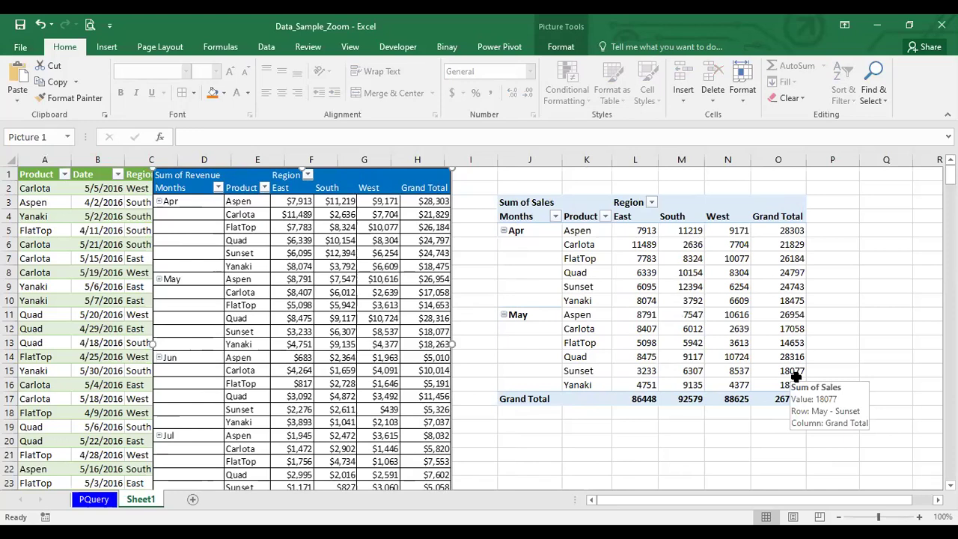
{"action": "left_click", "coordinate": [270, 44]}
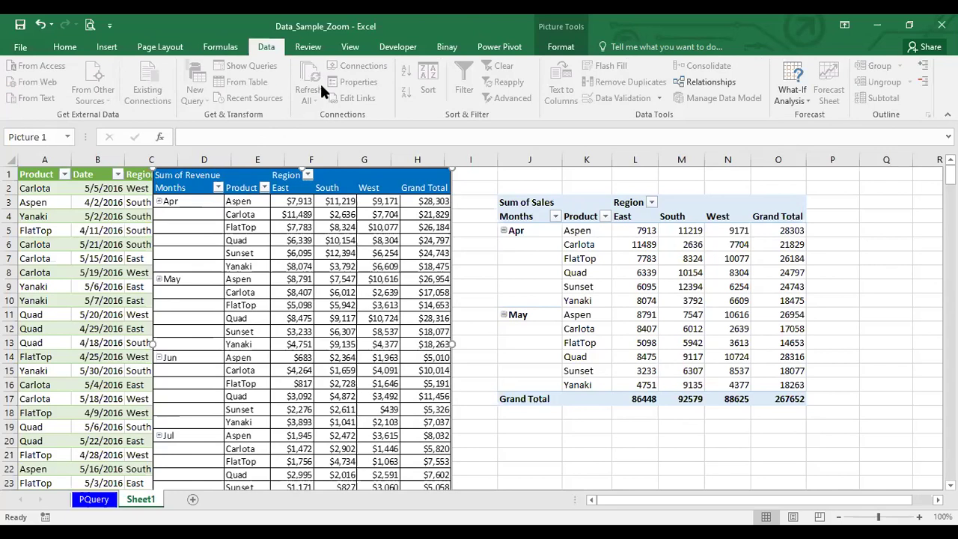
On PQuery, select the Description cells from A4 down to A14.
{"action": "left_click", "coordinate": [94, 499]}
{"action": "left_click", "coordinate": [255, 274]}
{"action": "left_click", "coordinate": [178, 229]}
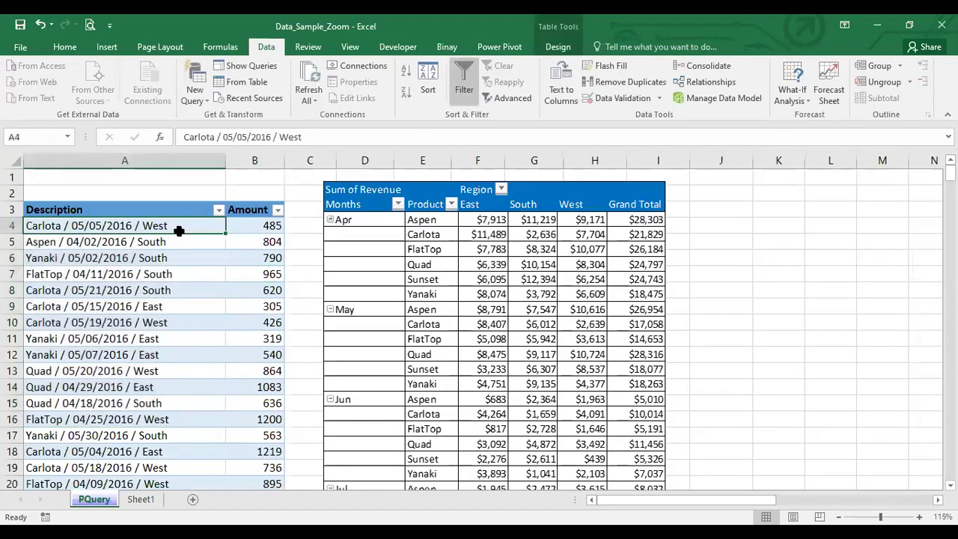
{"action": "left_click", "coordinate": [181, 277]}
{"action": "left_click_drag", "start_coordinate": [180, 227], "coordinate": [169, 368]}
{"action": "left_click_drag", "start_coordinate": [122, 224], "coordinate": [123, 382]}
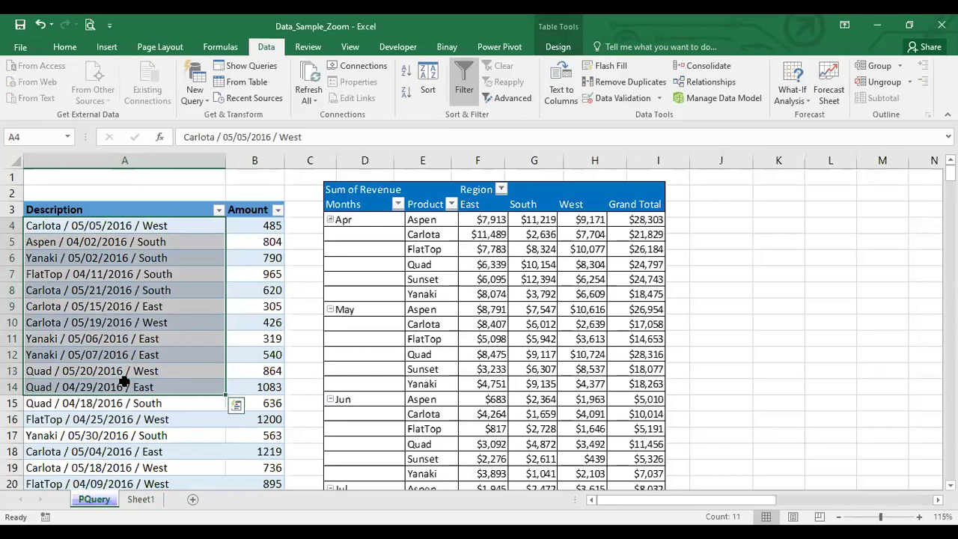
Reselect descriptions A4:A12, then move the Sum of Revenue picture over columns I–N on Sheet1.
{"action": "left_click", "coordinate": [129, 274]}
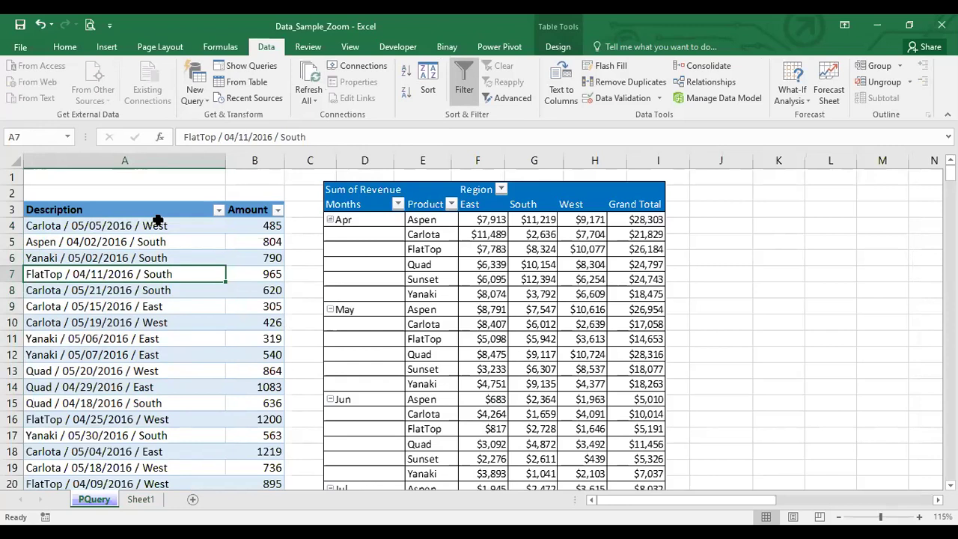
{"action": "left_click_drag", "start_coordinate": [157, 221], "coordinate": [252, 337]}
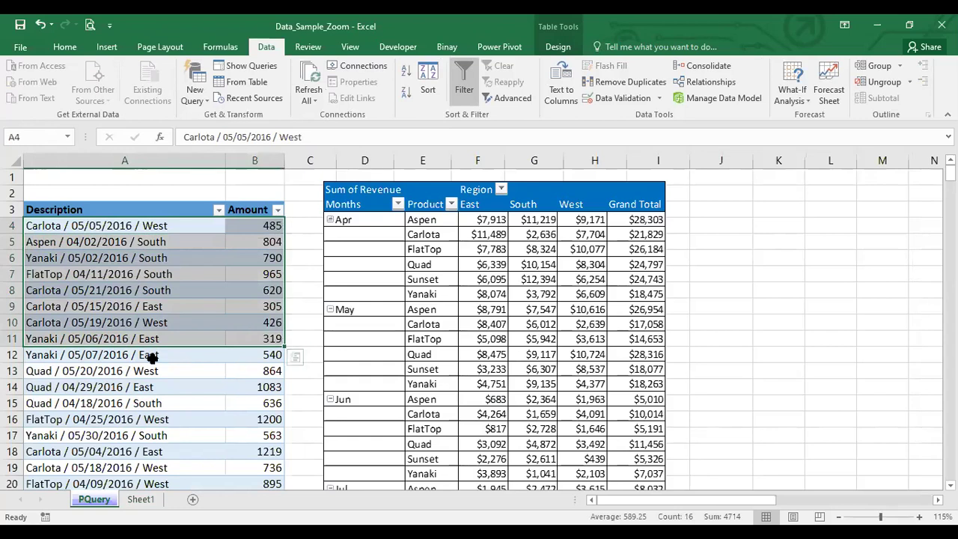
{"action": "left_click", "coordinate": [118, 278]}
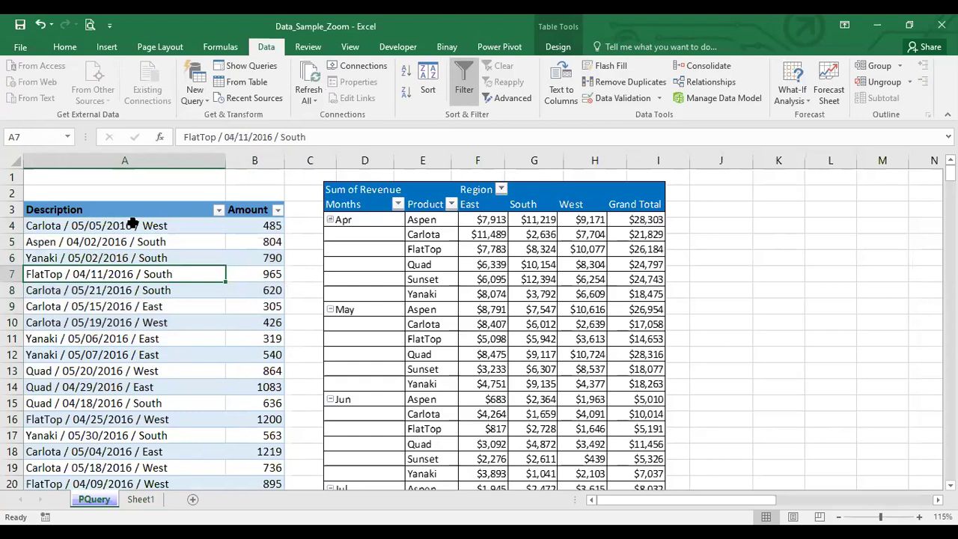
{"action": "left_click_drag", "start_coordinate": [131, 223], "coordinate": [139, 347]}
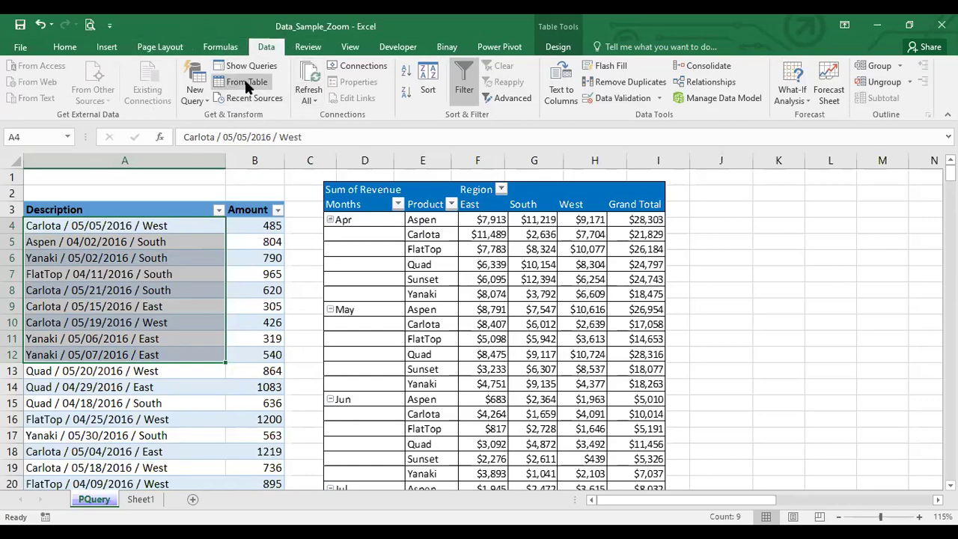
{"action": "left_click", "coordinate": [141, 500]}
{"action": "left_click_drag", "start_coordinate": [248, 188], "coordinate": [566, 196]}
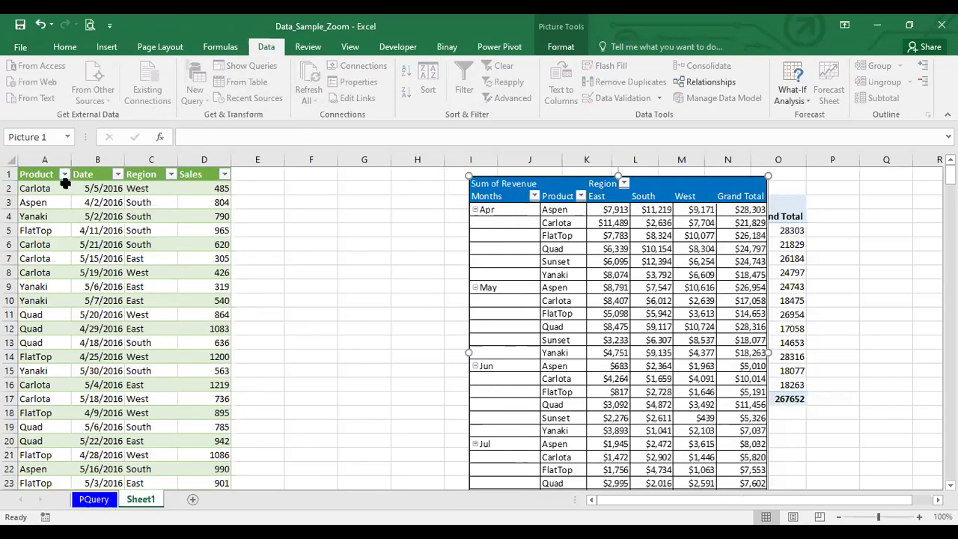
Move the Sum of Revenue picture back to column A and go to the PQuery sheet.
{"action": "left_click_drag", "start_coordinate": [500, 186], "coordinate": [99, 176]}
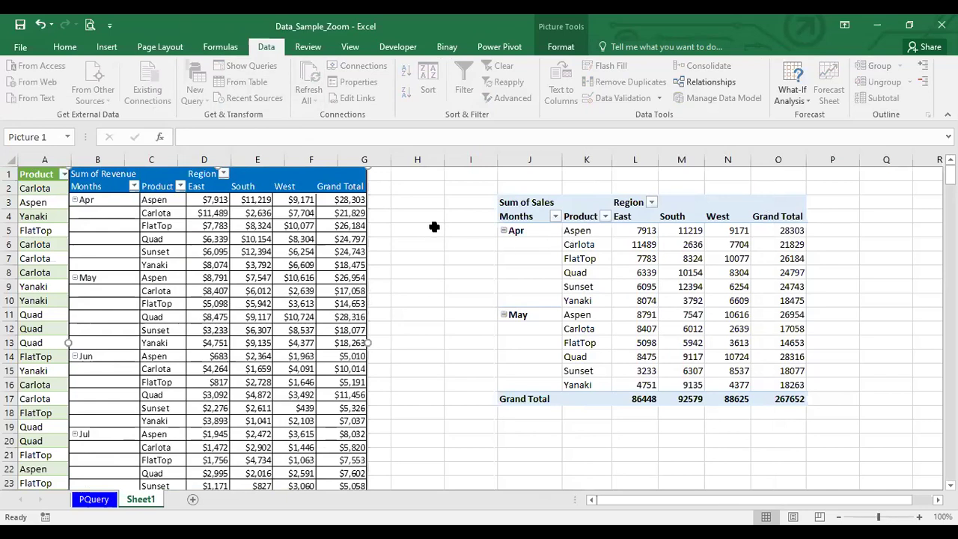
{"action": "left_click", "coordinate": [94, 499]}
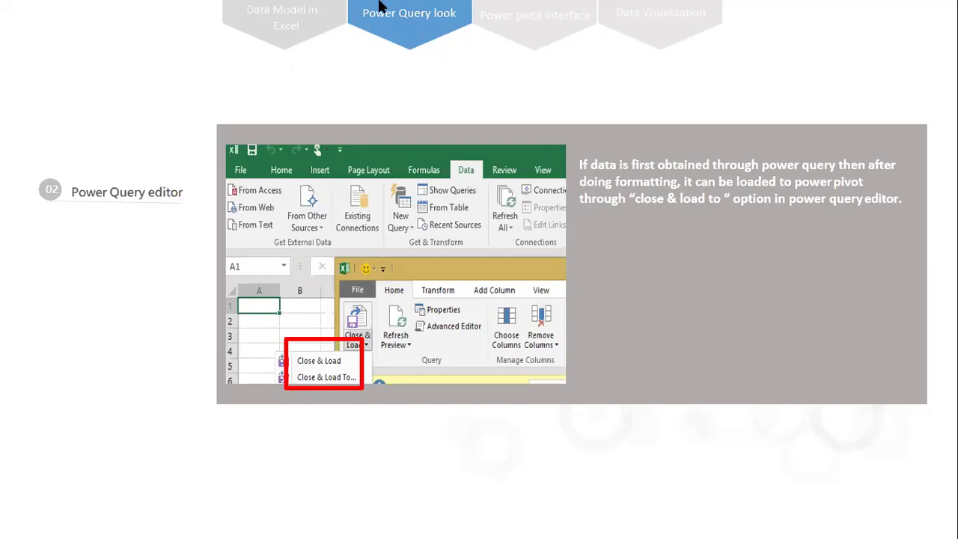
{"action": "left_click", "coordinate": [489, 73]}
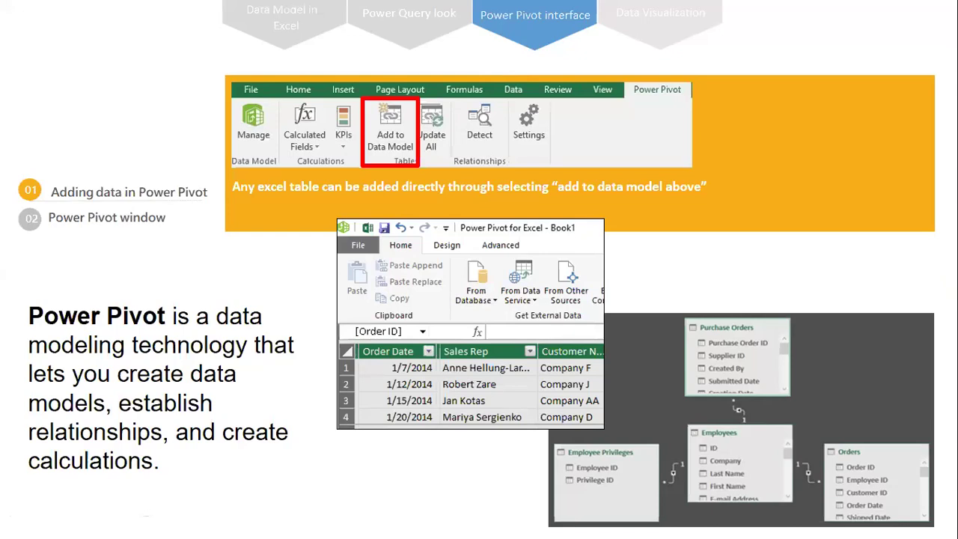
{"action": "key", "text": "Left"}
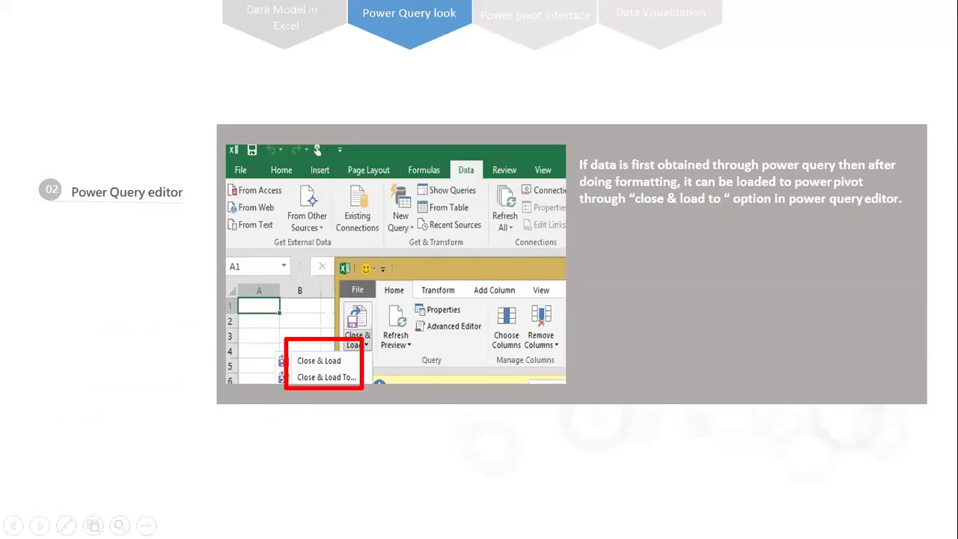
{"action": "key", "text": "Right"}
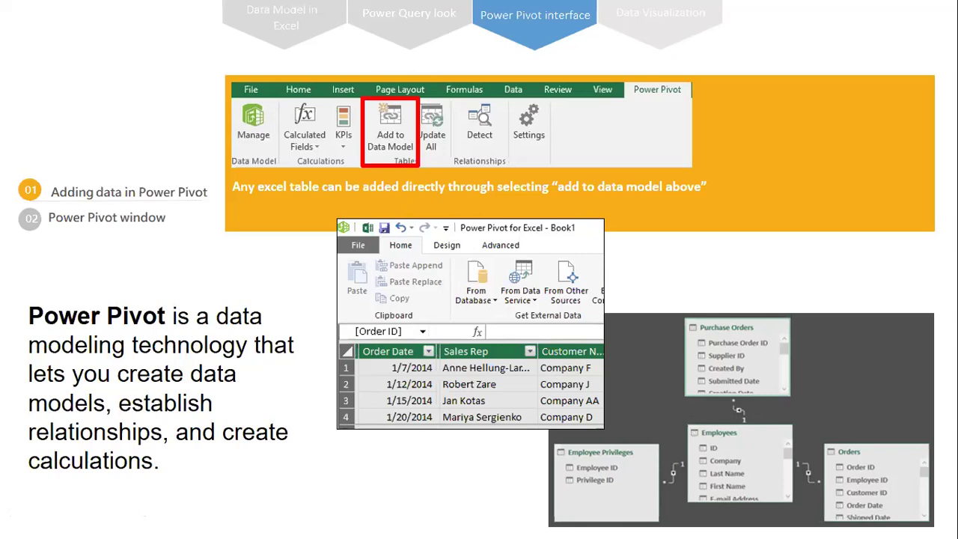
{"action": "key", "text": "Right"}
{"action": "key", "text": "Left"}
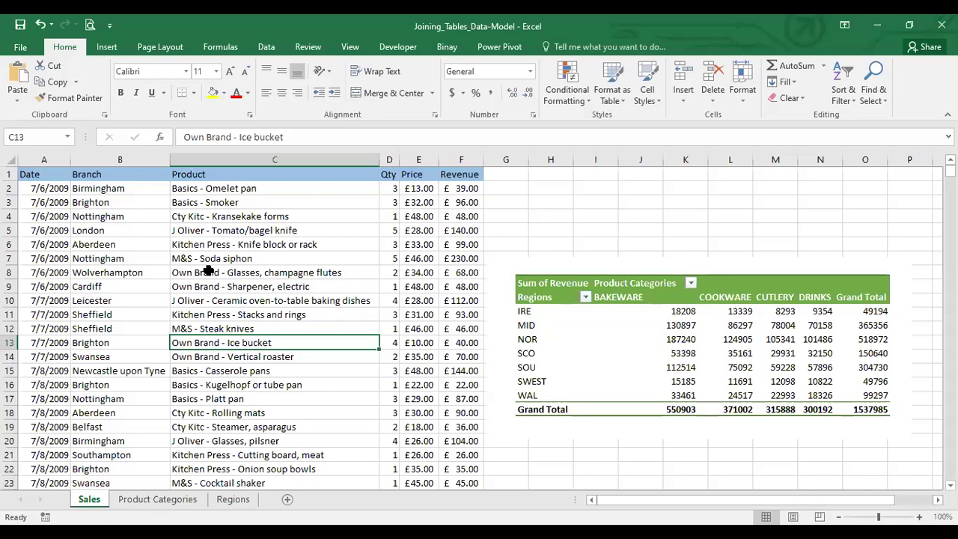
{"action": "left_click", "coordinate": [400, 213]}
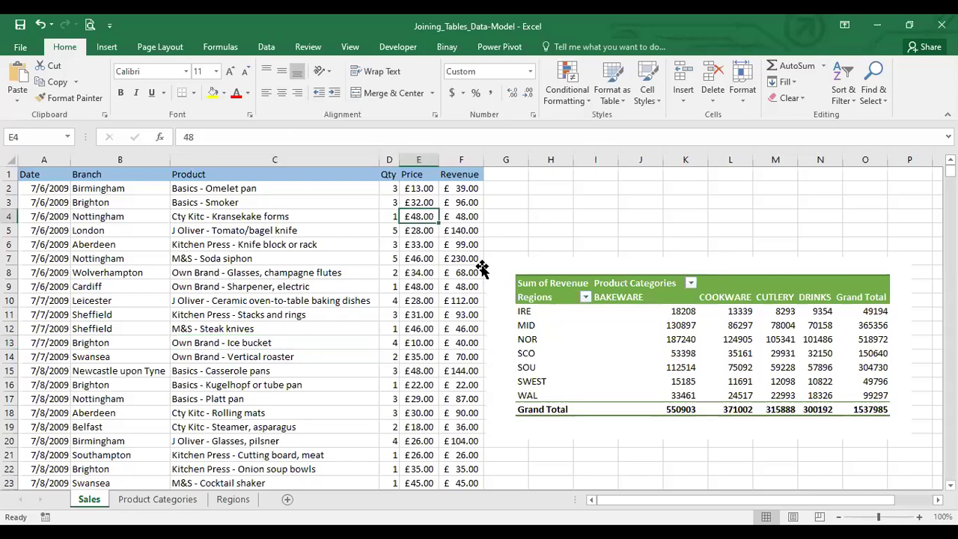
{"action": "left_click", "coordinate": [294, 180]}
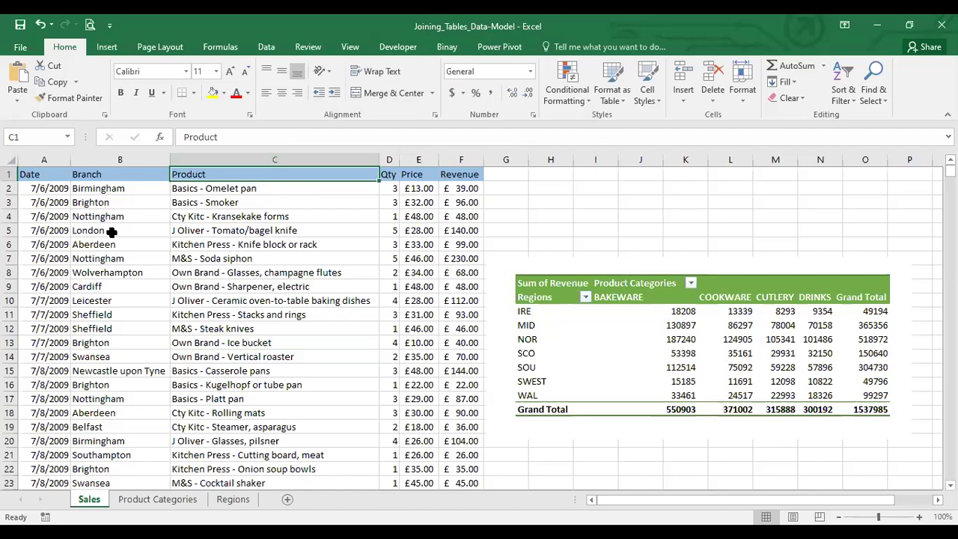
{"action": "left_click", "coordinate": [227, 231]}
{"action": "left_click_drag", "start_coordinate": [51, 189], "coordinate": [441, 387]}
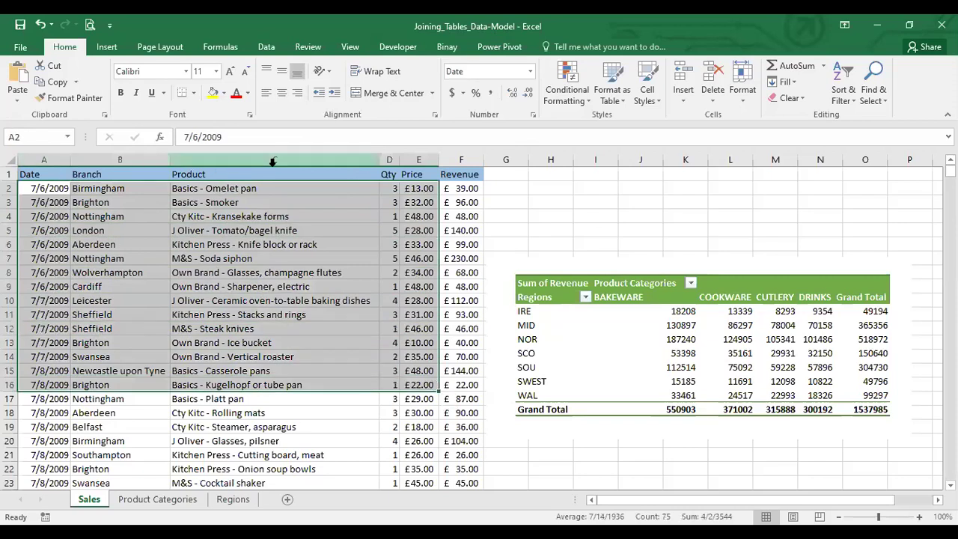
{"action": "left_click", "coordinate": [159, 502]}
{"action": "left_click_drag", "start_coordinate": [152, 190], "coordinate": [152, 358]}
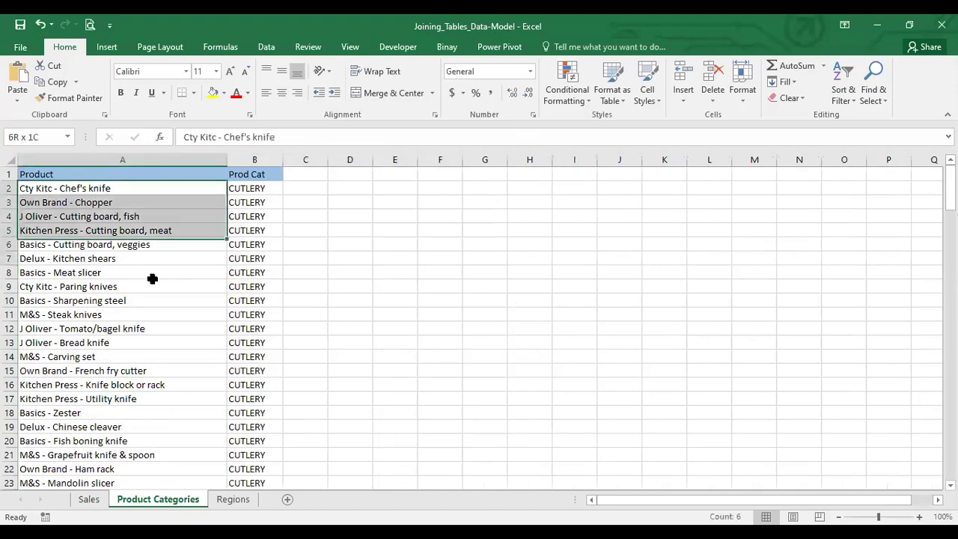
{"action": "left_click_drag", "start_coordinate": [261, 187], "coordinate": [253, 358]}
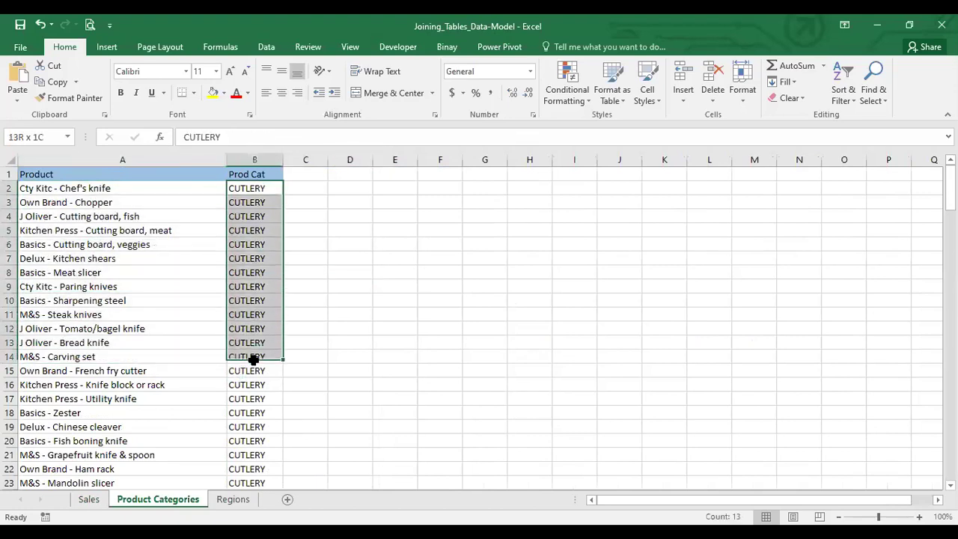
{"action": "left_click", "coordinate": [90, 499]}
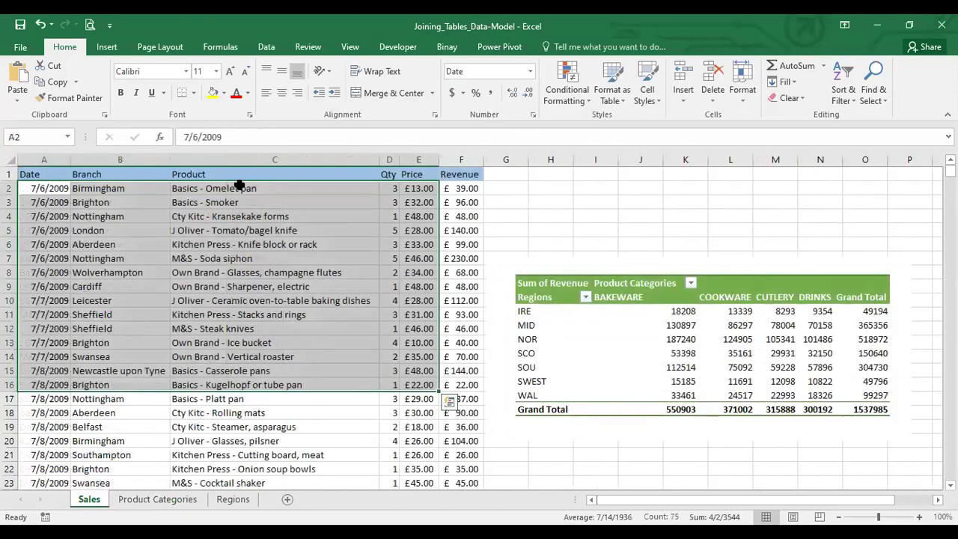
{"action": "left_click_drag", "start_coordinate": [236, 188], "coordinate": [224, 385]}
{"action": "left_click", "coordinate": [187, 500]}
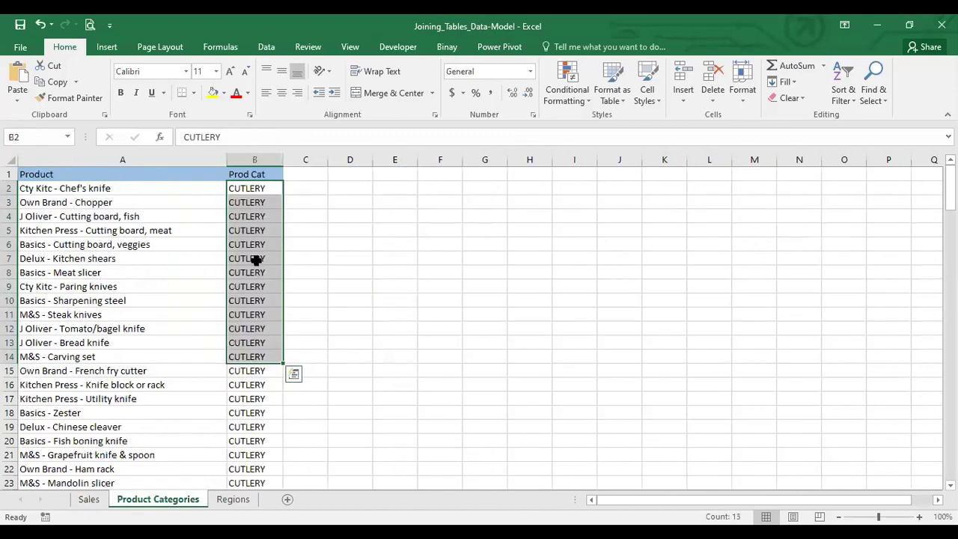
{"action": "left_click_drag", "start_coordinate": [267, 187], "coordinate": [247, 373]}
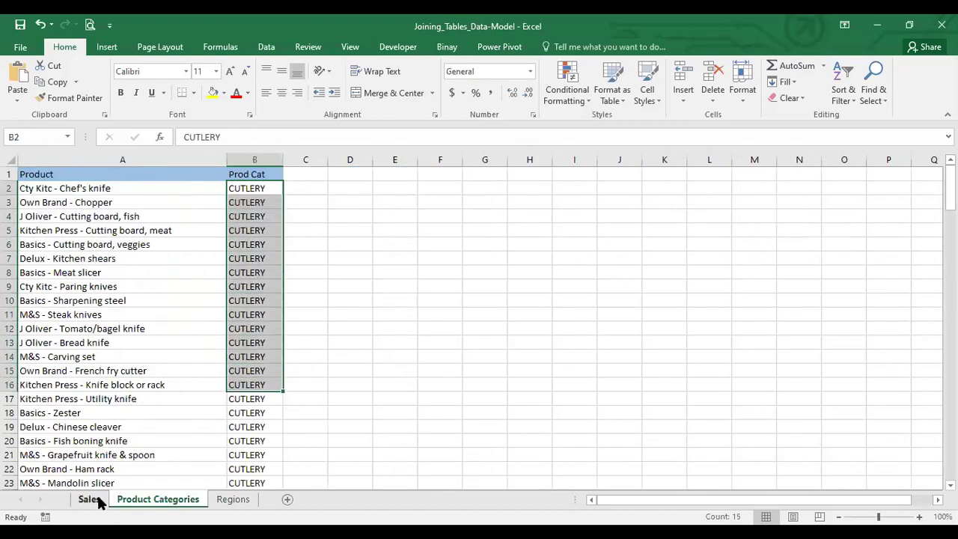
{"action": "left_click", "coordinate": [90, 500]}
{"action": "left_click_drag", "start_coordinate": [120, 188], "coordinate": [113, 385]}
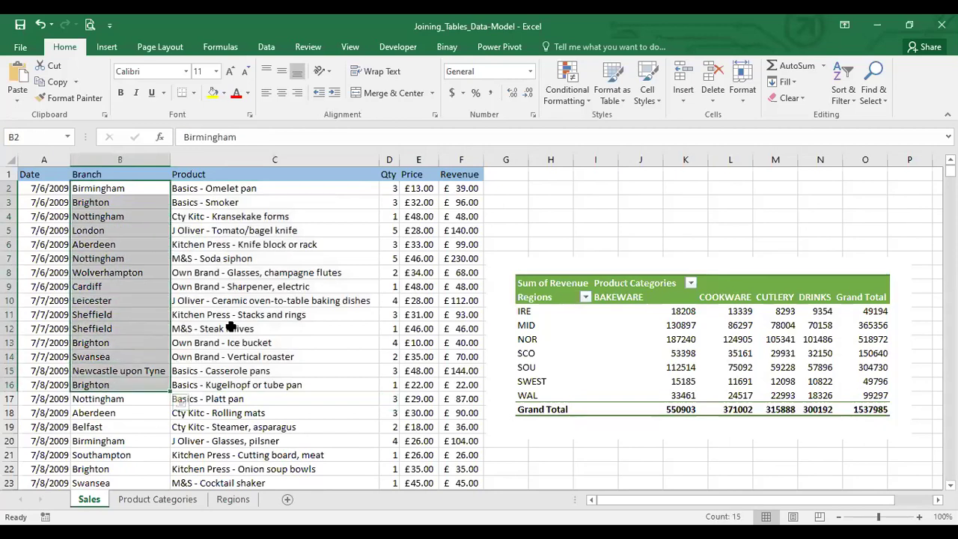
{"action": "left_click", "coordinate": [240, 500]}
{"action": "left_click", "coordinate": [75, 194]}
{"action": "left_click_drag", "start_coordinate": [142, 189], "coordinate": [137, 329]}
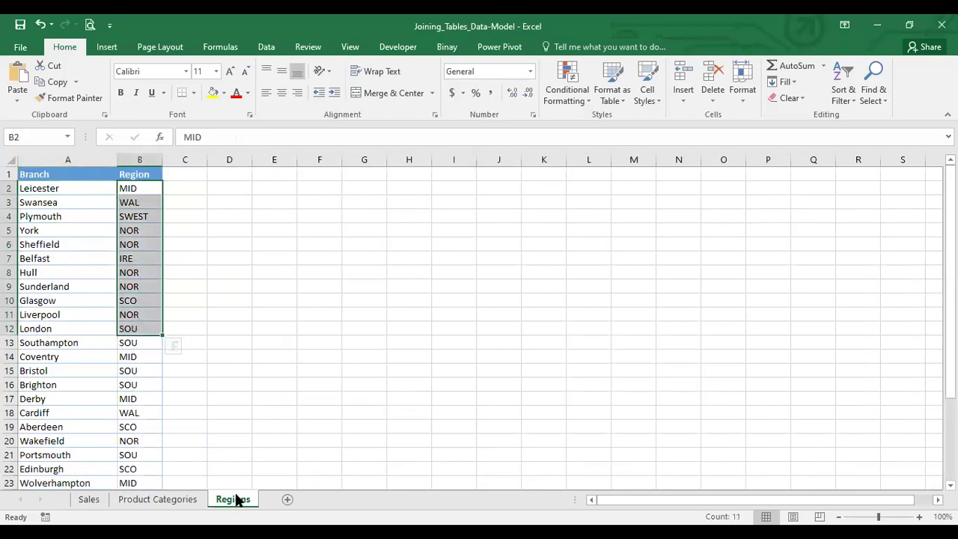
{"action": "left_click", "coordinate": [89, 499]}
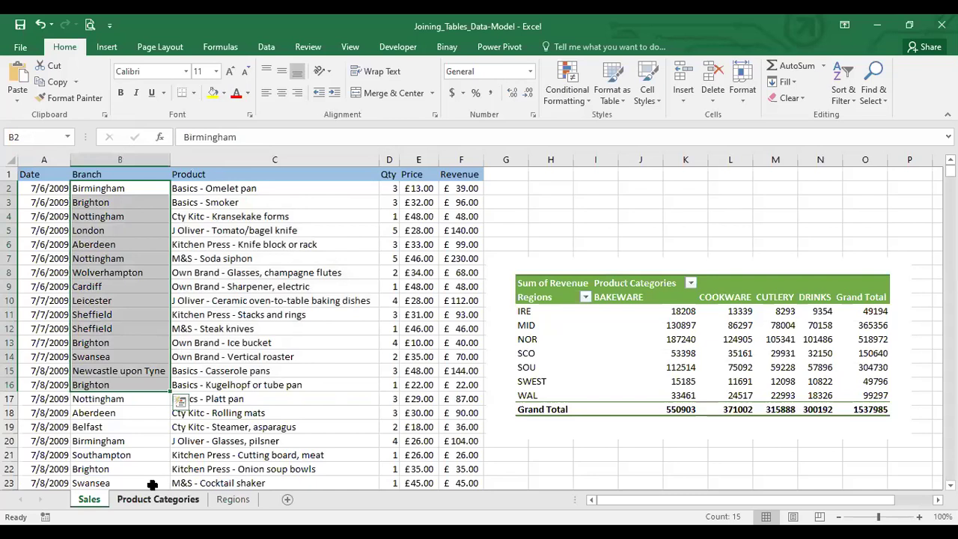
{"action": "left_click", "coordinate": [157, 499]}
{"action": "left_click", "coordinate": [233, 500]}
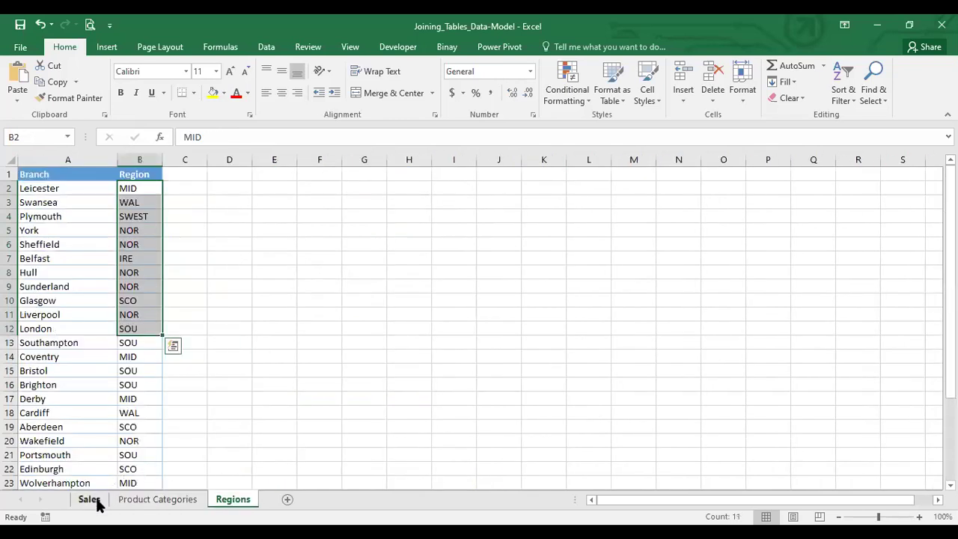
{"action": "left_click", "coordinate": [88, 500]}
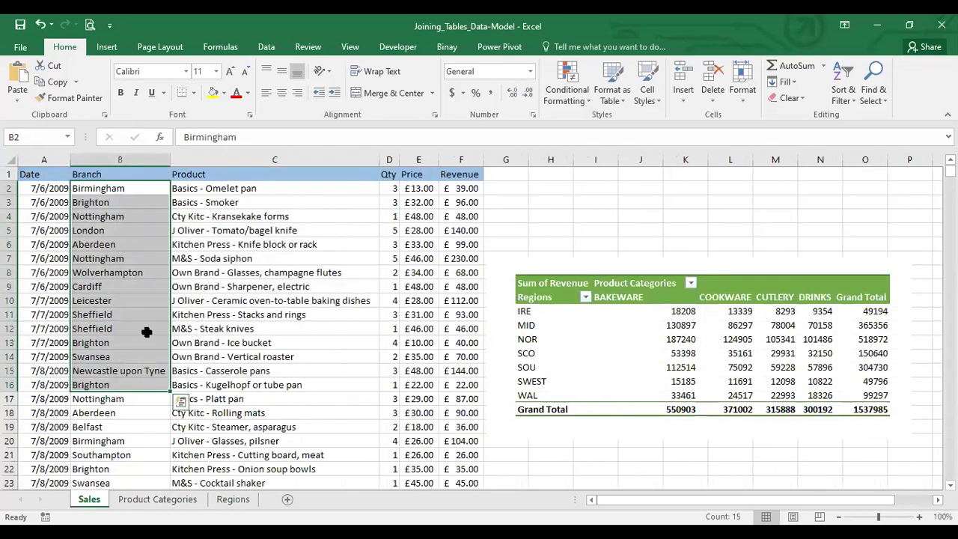
{"action": "left_click", "coordinate": [263, 242]}
Move the pivot picture up near row 1 and select the Branch and Product entries.
{"action": "mouse_move", "coordinate": [43, 188]}
{"action": "left_mouse_down"}
{"action": "mouse_move", "coordinate": [456, 342]}
{"action": "mouse_move", "coordinate": [461, 356]}
{"action": "left_mouse_up"}
{"action": "left_click_drag", "start_coordinate": [610, 293], "coordinate": [622, 191]}
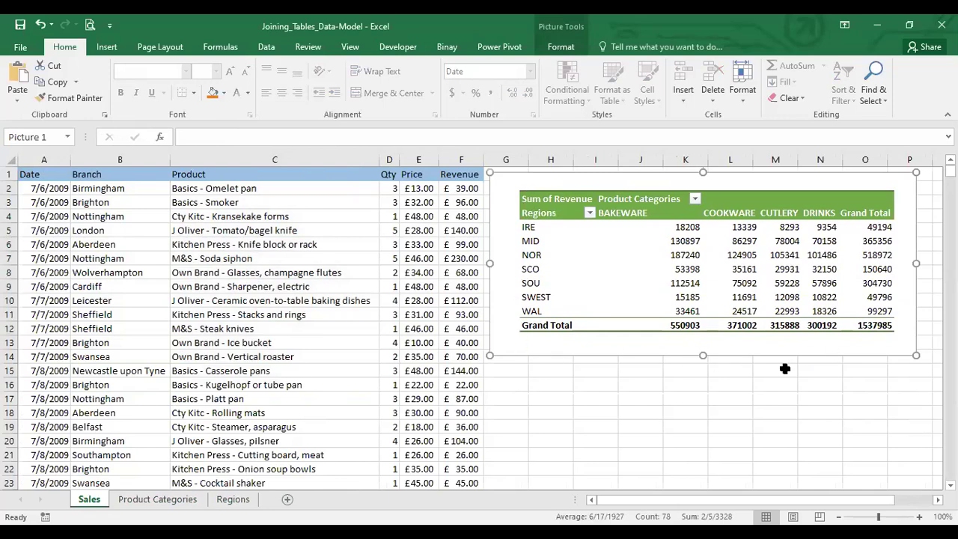
{"action": "left_click_drag", "start_coordinate": [120, 182], "coordinate": [119, 287]}
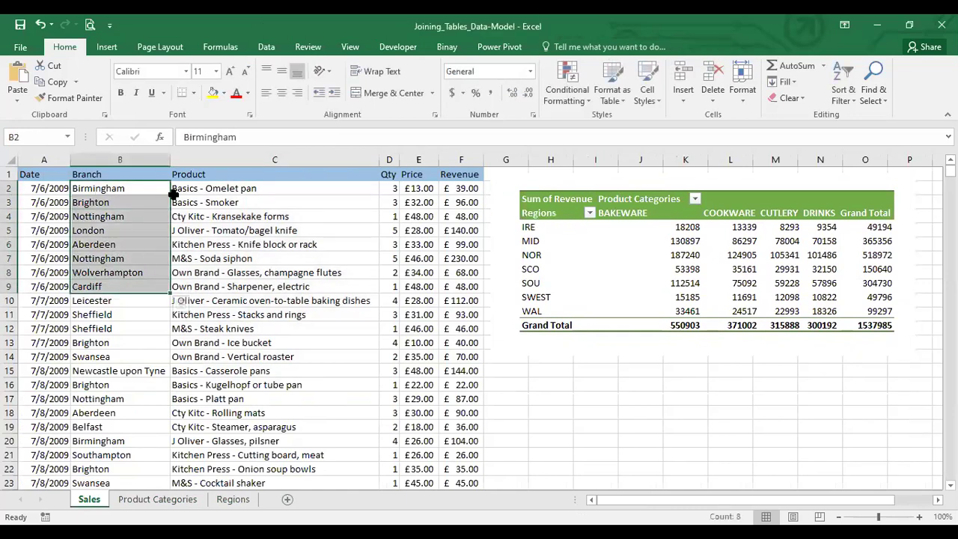
{"action": "left_click", "coordinate": [315, 309]}
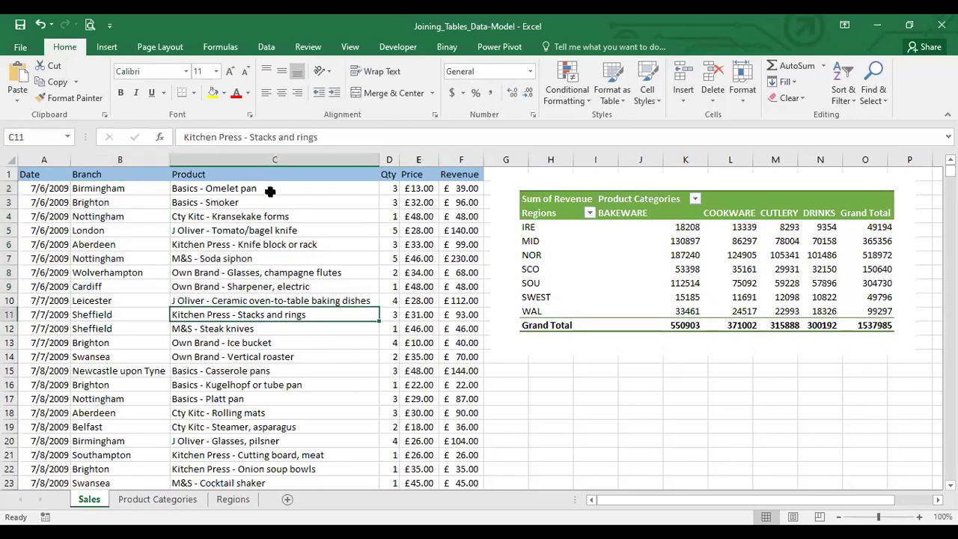
{"action": "left_click_drag", "start_coordinate": [267, 188], "coordinate": [259, 357]}
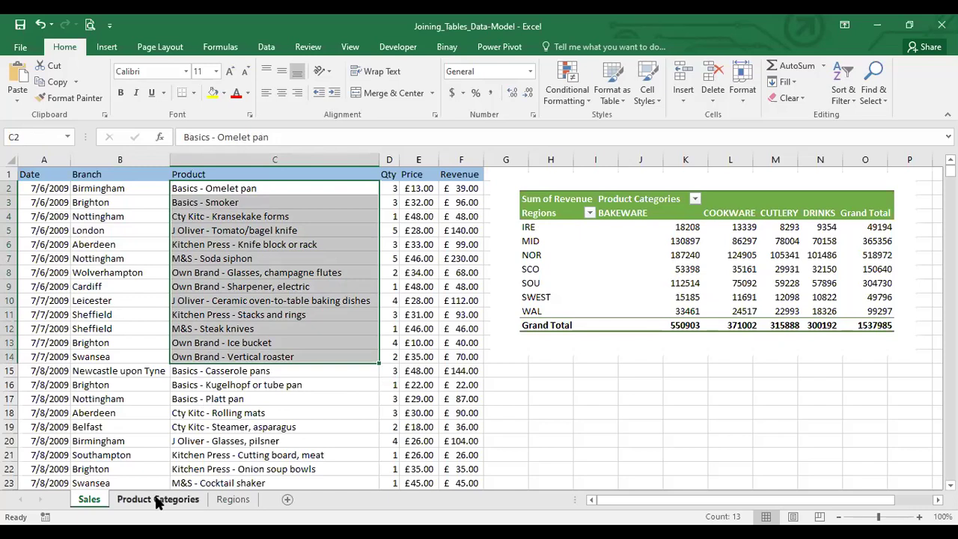
Compare product names and branches against the Product Categories and Regions sheets.
{"action": "left_click", "coordinate": [158, 500]}
{"action": "left_click", "coordinate": [99, 189]}
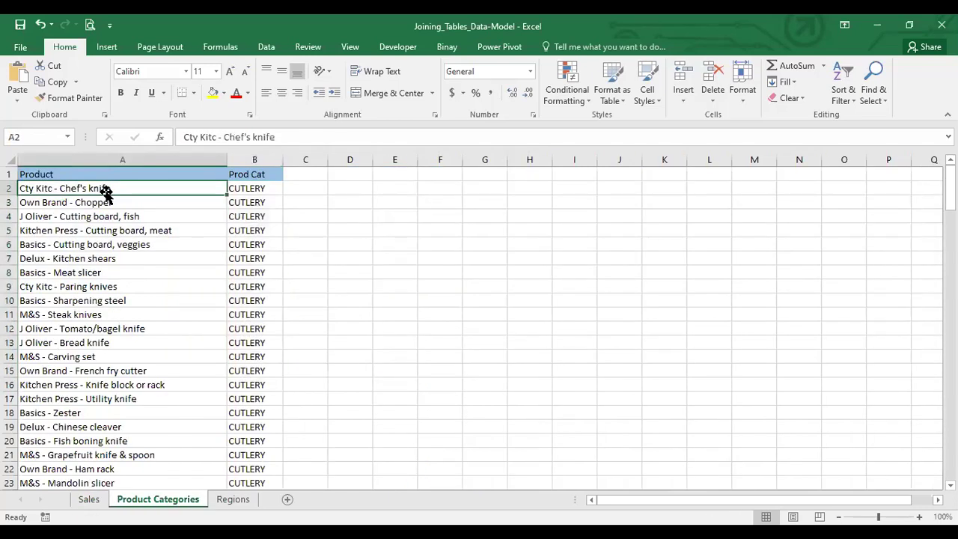
{"action": "left_click", "coordinate": [253, 188]}
{"action": "left_click", "coordinate": [94, 500]}
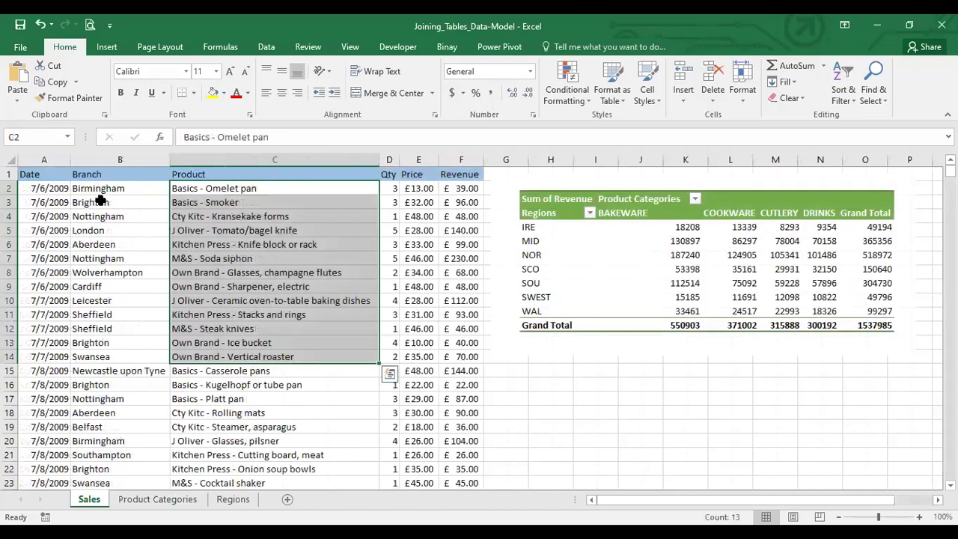
{"action": "left_click", "coordinate": [98, 189]}
{"action": "left_click", "coordinate": [233, 500]}
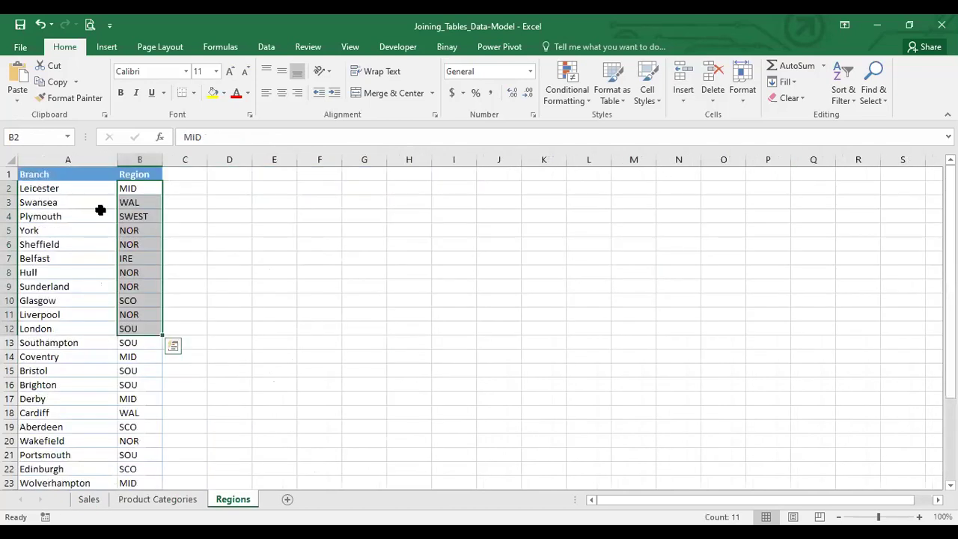
{"action": "left_click", "coordinate": [57, 189]}
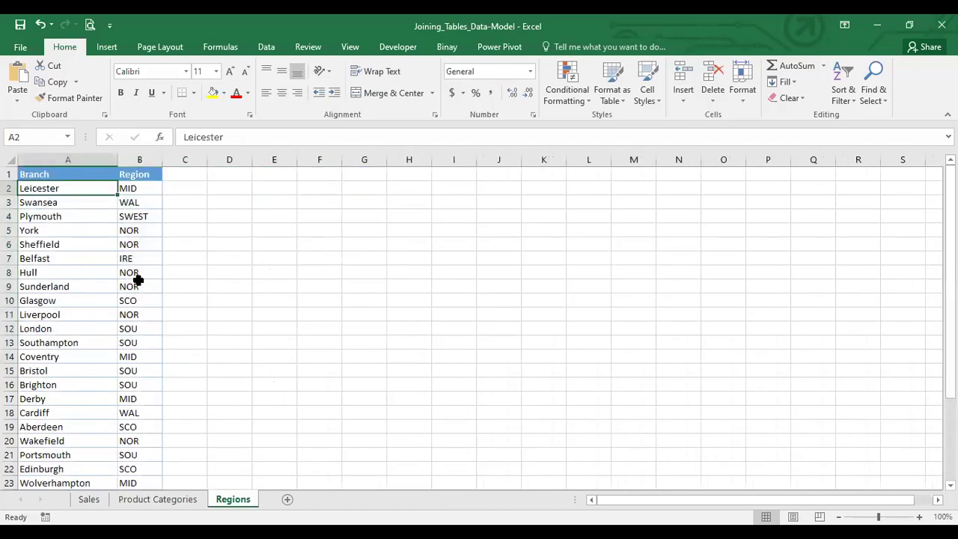
{"action": "left_click", "coordinate": [136, 357]}
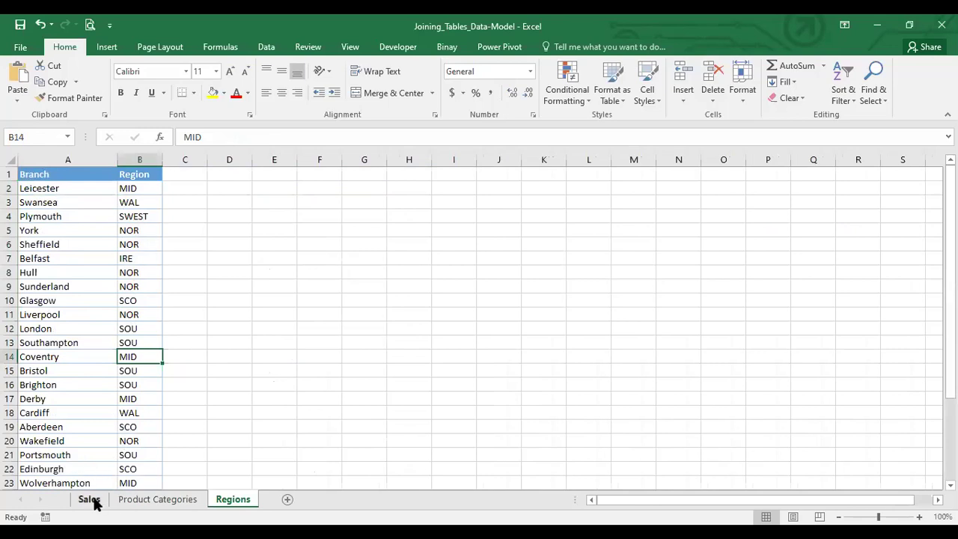
{"action": "left_click", "coordinate": [90, 500]}
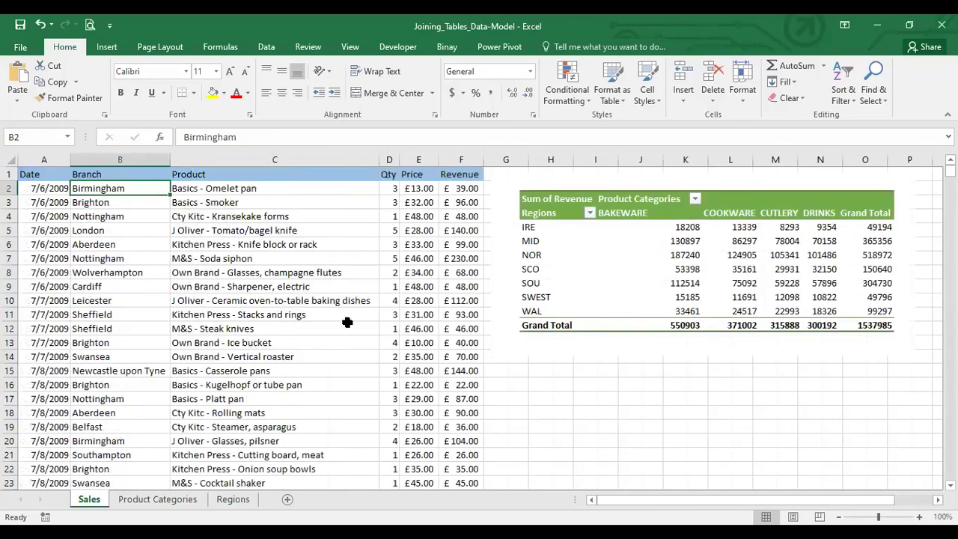
Move the pivot picture down to row 11 and select cell G1 beside Revenue.
{"action": "mouse_move", "coordinate": [641, 200]}
{"action": "left_mouse_down"}
{"action": "mouse_move", "coordinate": [651, 322]}
{"action": "mouse_move", "coordinate": [643, 323]}
{"action": "left_mouse_up"}
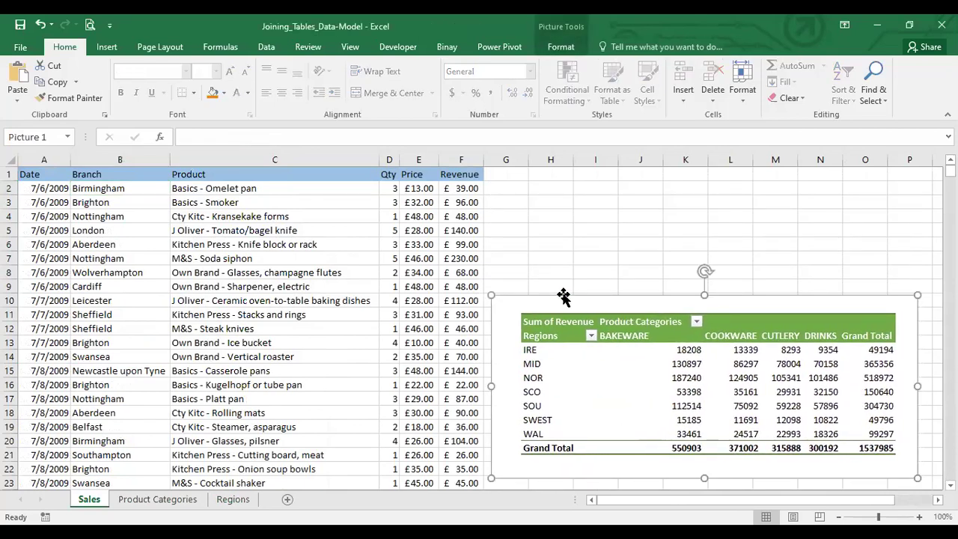
{"action": "left_click", "coordinate": [462, 237]}
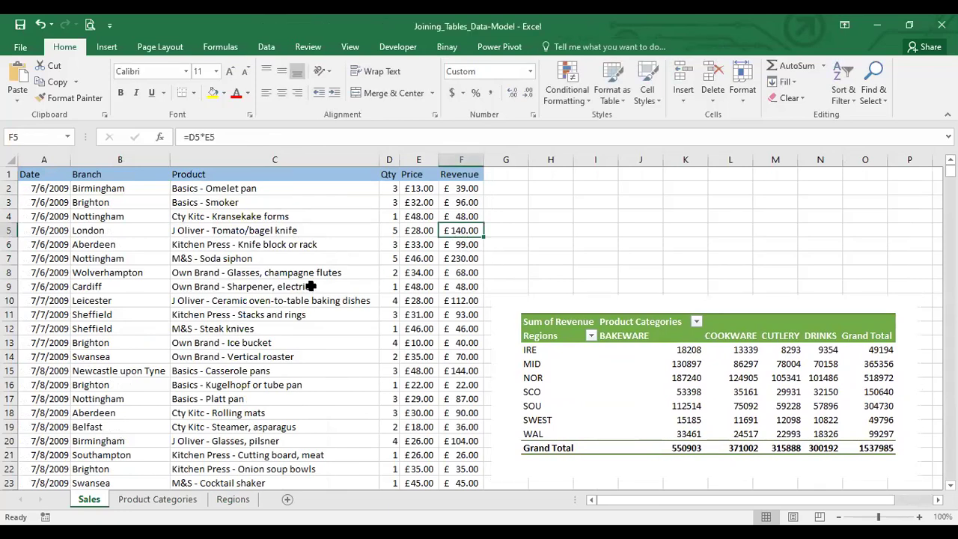
{"action": "left_click", "coordinate": [122, 187]}
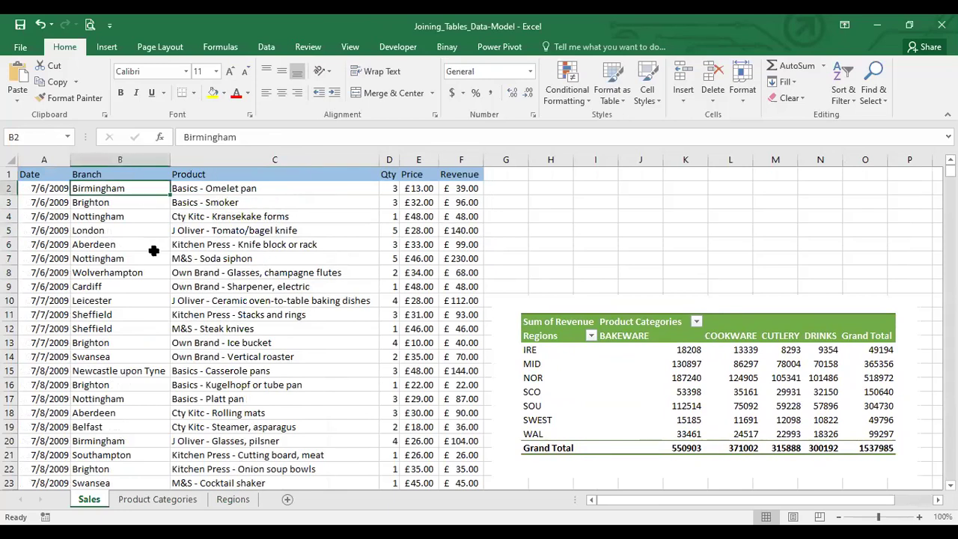
{"action": "left_click", "coordinate": [84, 174]}
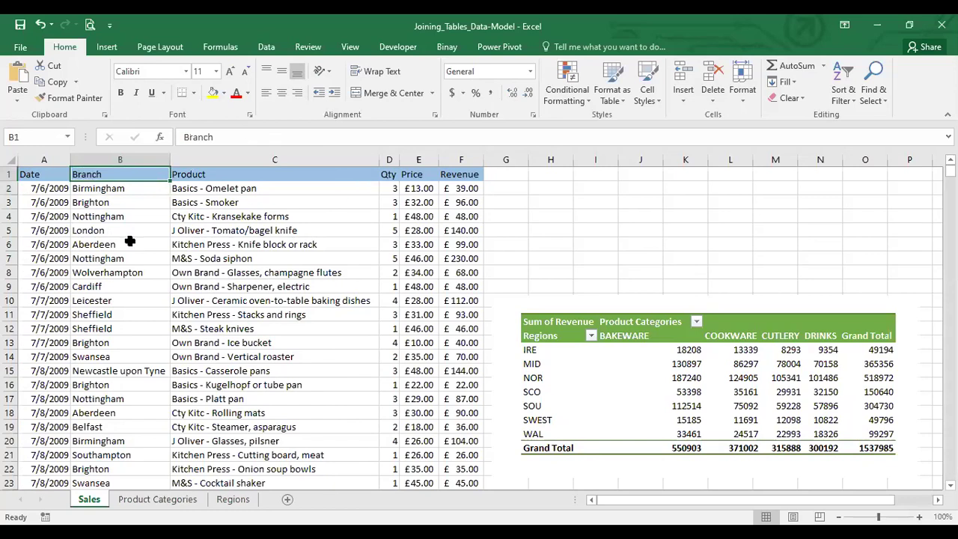
{"action": "left_click", "coordinate": [234, 500]}
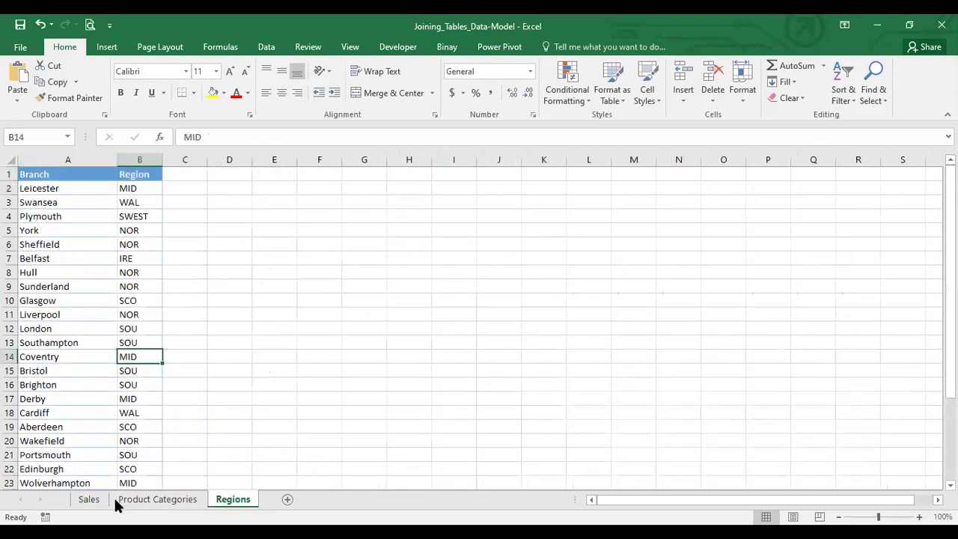
{"action": "left_click", "coordinate": [89, 500]}
{"action": "left_click", "coordinate": [523, 175]}
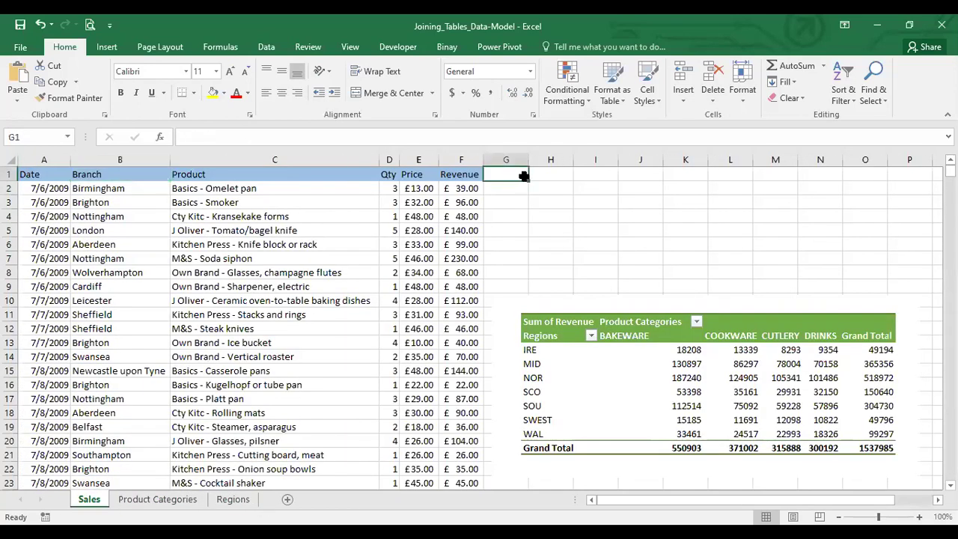
Enter the heading 'Region' in cell G1.
{"action": "type", "text": "reon"}
{"action": "key", "text": "BackSpace"}
{"action": "key", "text": "BackSpace"}
{"action": "key", "text": "BackSpace"}
{"action": "key", "text": "BackSpace"}
{"action": "key", "text": "BackSpace"}
{"action": "key", "text": "BackSpace"}
{"action": "type", "text": "egi"}
{"action": "key", "text": "Return"}
{"action": "left_click", "coordinate": [503, 175]}
{"action": "type", "text": "Region"}
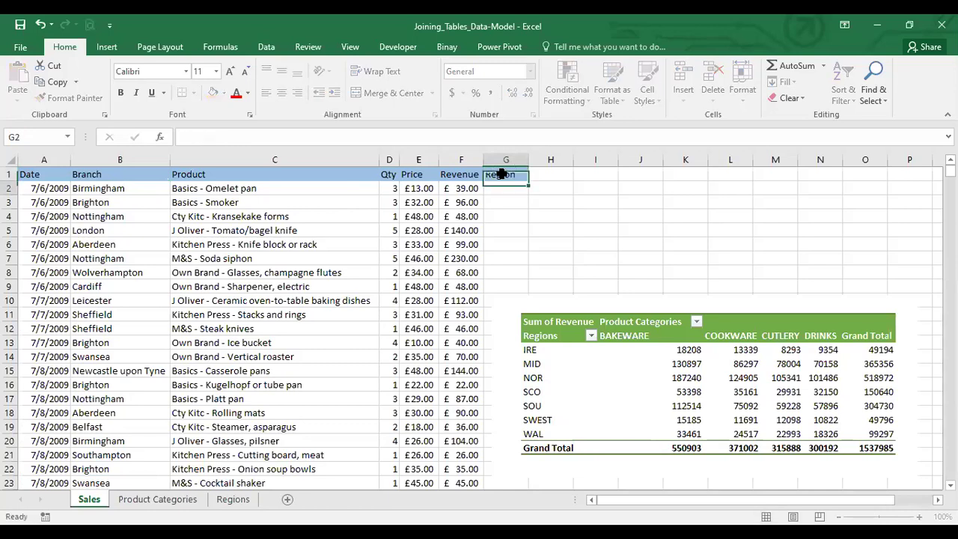
{"action": "key", "text": "Return"}
In G2 enter =VLOOKUP(B2,Regions!A1:B31,2,FALSE) to look up the branch's region.
{"action": "type", "text": "="}
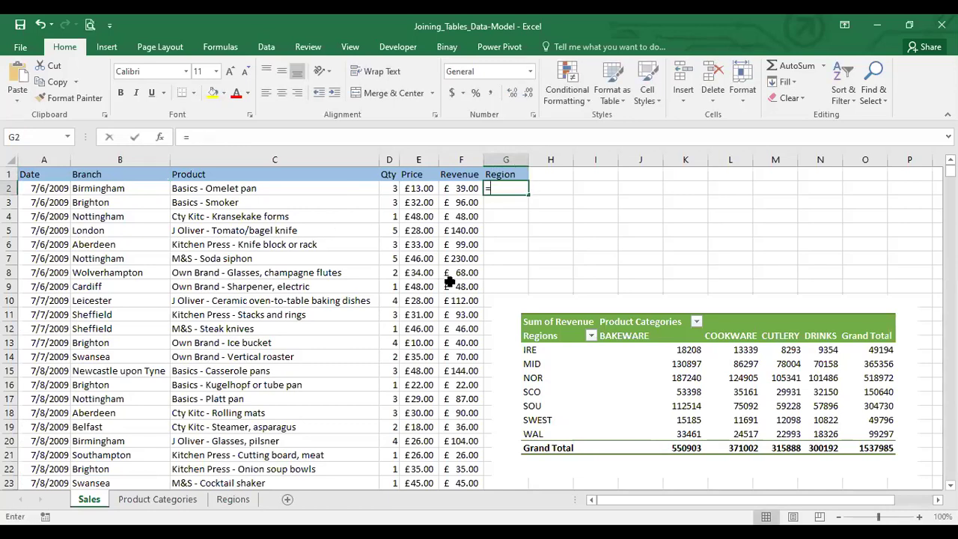
{"action": "type", "text": "VLOOKUP("}
{"action": "left_click", "coordinate": [105, 188]}
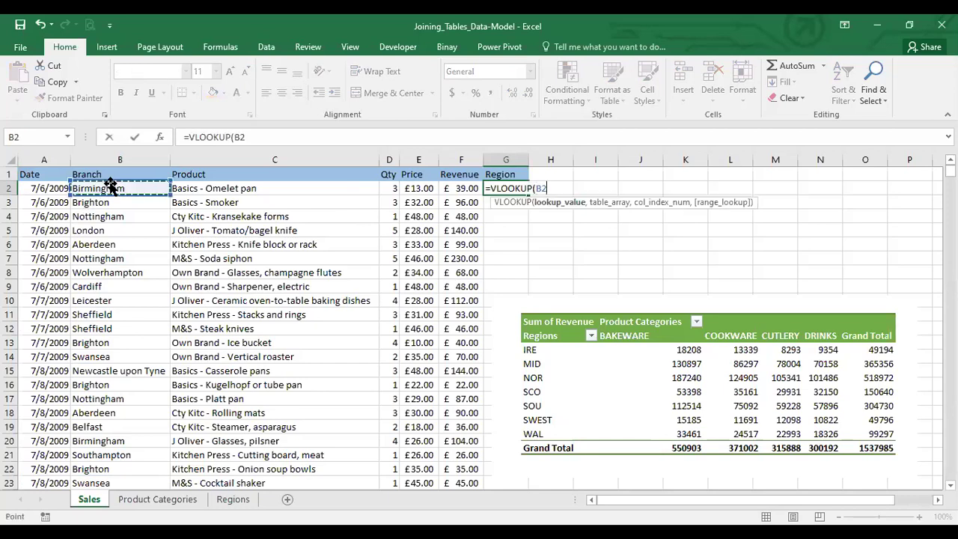
{"action": "type", "text": ","}
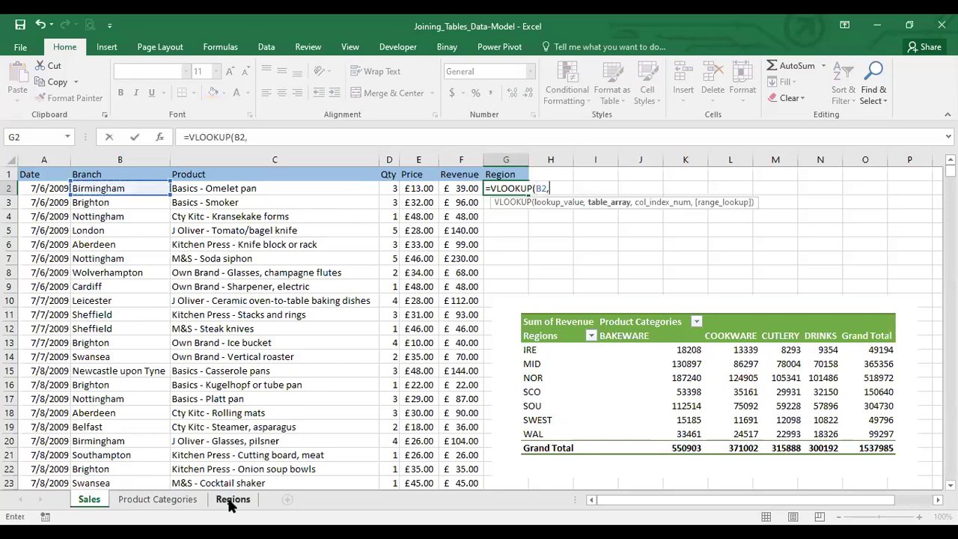
{"action": "left_click", "coordinate": [231, 500]}
{"action": "left_click", "coordinate": [58, 183]}
{"action": "key", "text": "Up"}
{"action": "key", "text": "ctrl+shift+Right"}
{"action": "key", "text": "ctrl+shift+Down"}
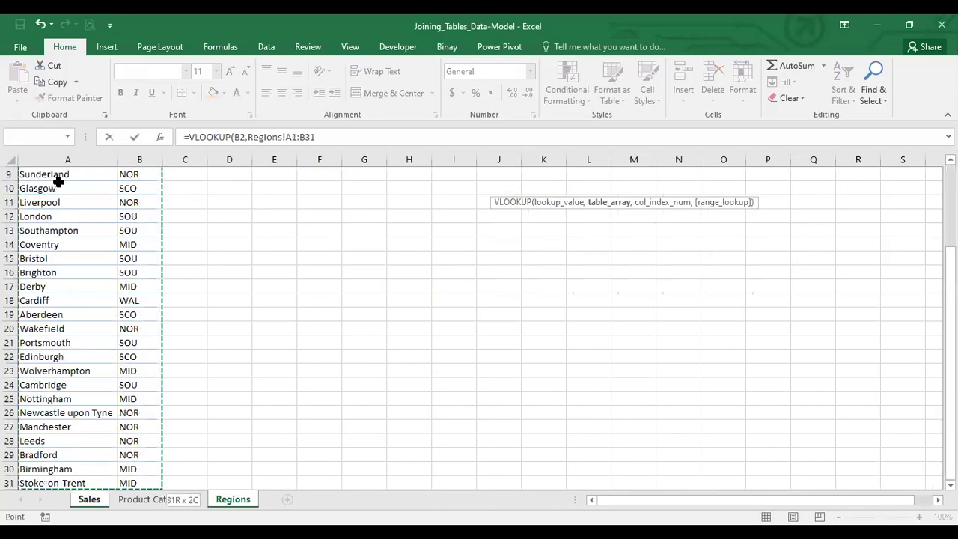
{"action": "type", "text": ",2"}
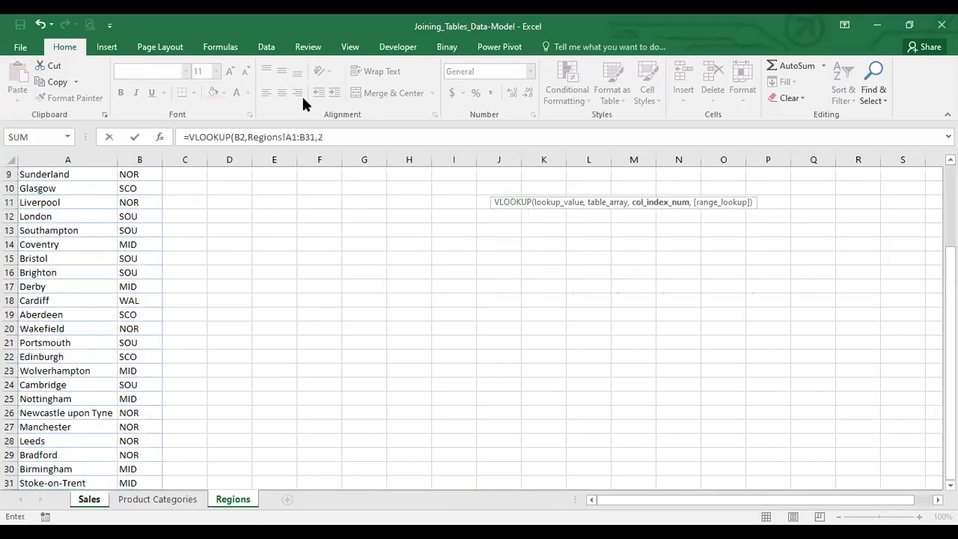
{"action": "type", "text": ",FALSE)"}
{"action": "key", "text": "Return"}
Make the Regions lookup range absolute with F4 and fill the formula down column G.
{"action": "double_click", "coordinate": [503, 190]}
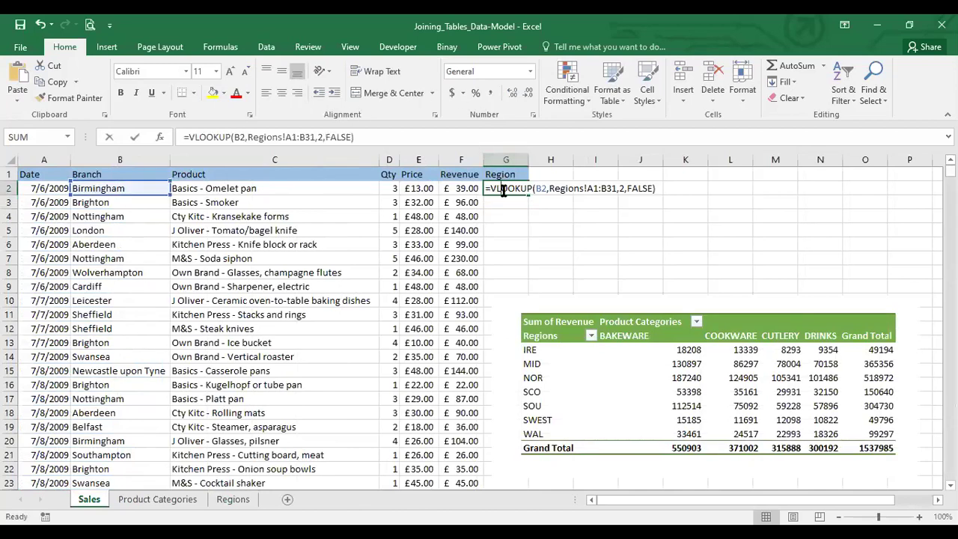
{"action": "left_click", "coordinate": [596, 188]}
{"action": "key", "text": "F4"}
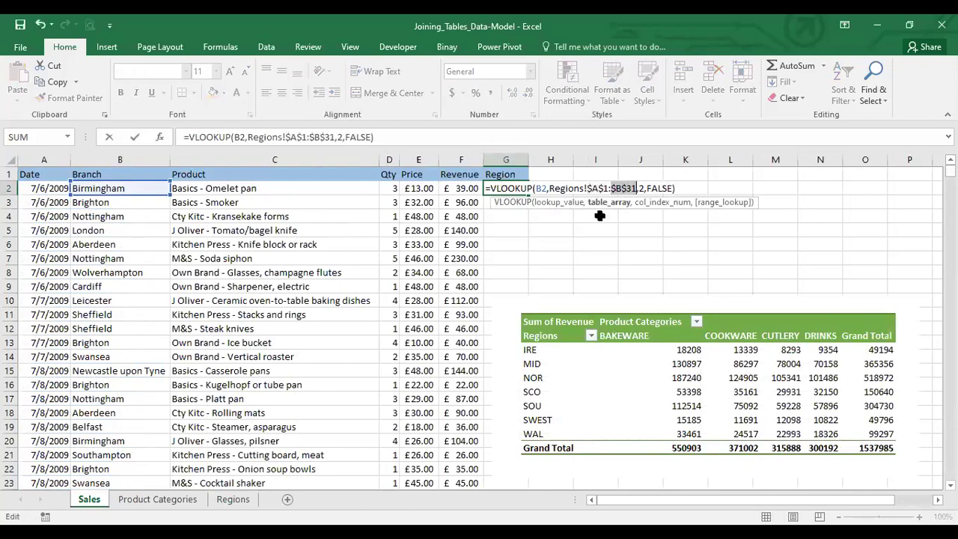
{"action": "key", "text": "Return"}
{"action": "left_click", "coordinate": [620, 305]}
{"action": "left_click_drag", "start_coordinate": [619, 305], "coordinate": [500, 358]}
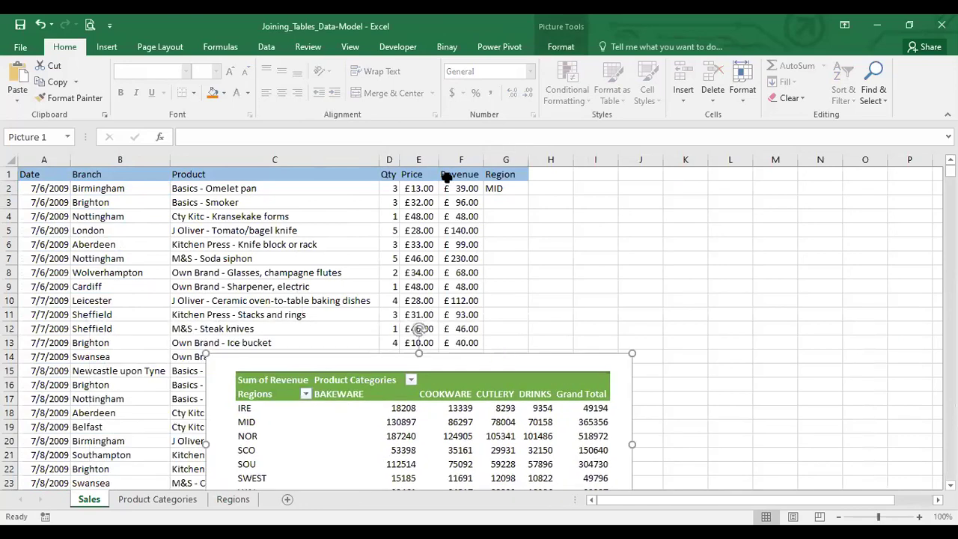
{"action": "left_click", "coordinate": [509, 188]}
{"action": "double_click", "coordinate": [529, 194]}
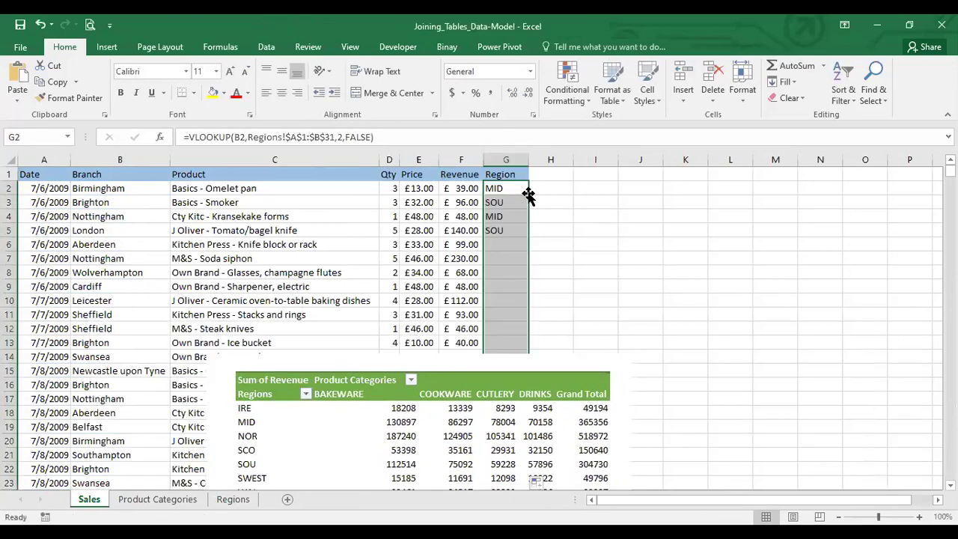
Move the pivot table picture further left and down, out of the way.
{"action": "left_click", "coordinate": [452, 380]}
{"action": "left_click_drag", "start_coordinate": [453, 380], "coordinate": [391, 388]}
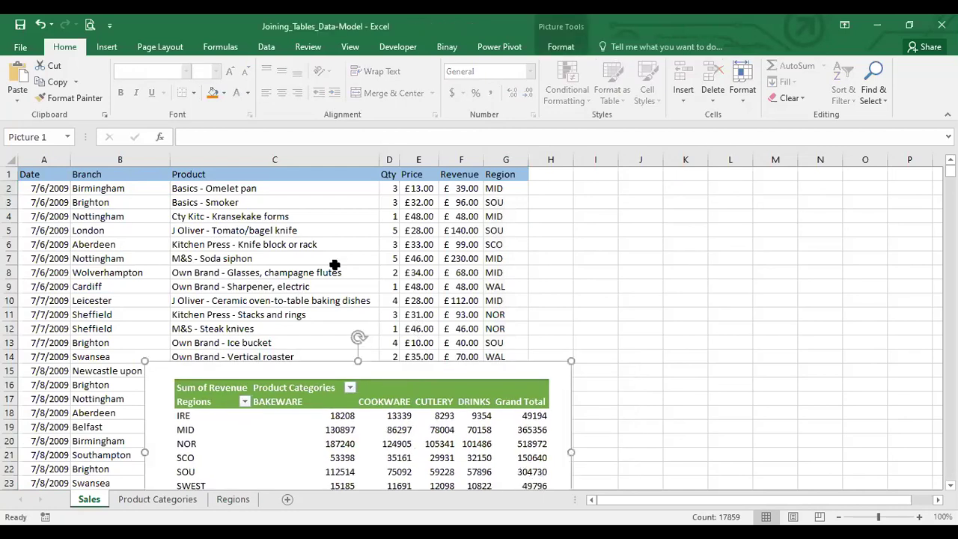
{"action": "left_click", "coordinate": [334, 262]}
{"action": "left_click", "coordinate": [595, 232]}
{"action": "left_click", "coordinate": [181, 194]}
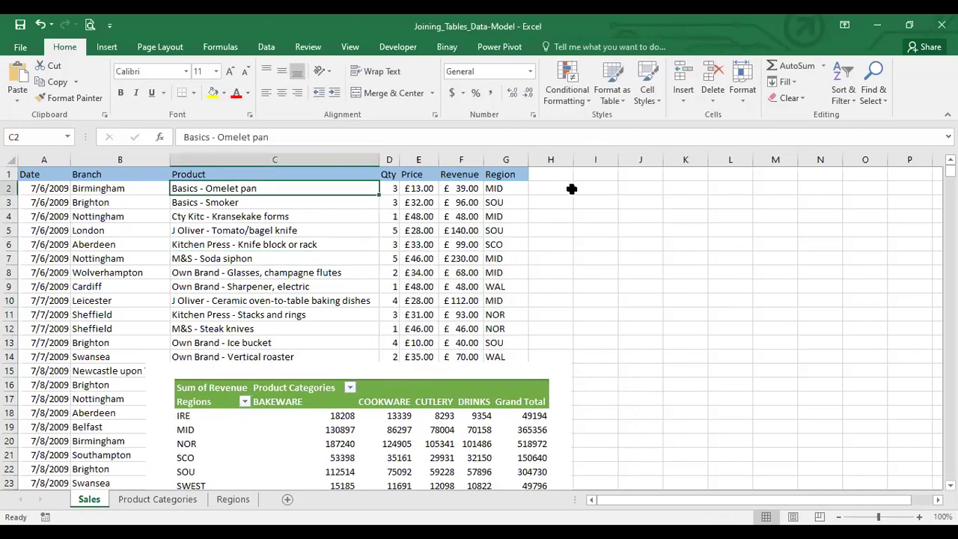
In H2 start =VLOOKUP on C2 against the Product Categories sheet from A1.
{"action": "left_click", "coordinate": [570, 188]}
{"action": "type", "text": "="}
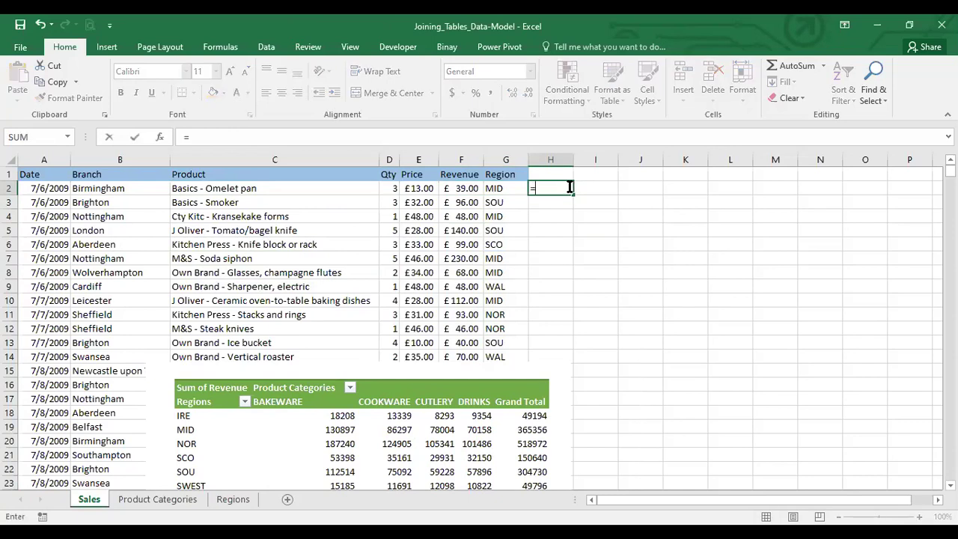
{"action": "type", "text": "VLOOKUP("}
{"action": "left_click", "coordinate": [264, 189]}
{"action": "type", "text": ","}
{"action": "left_click", "coordinate": [157, 500]}
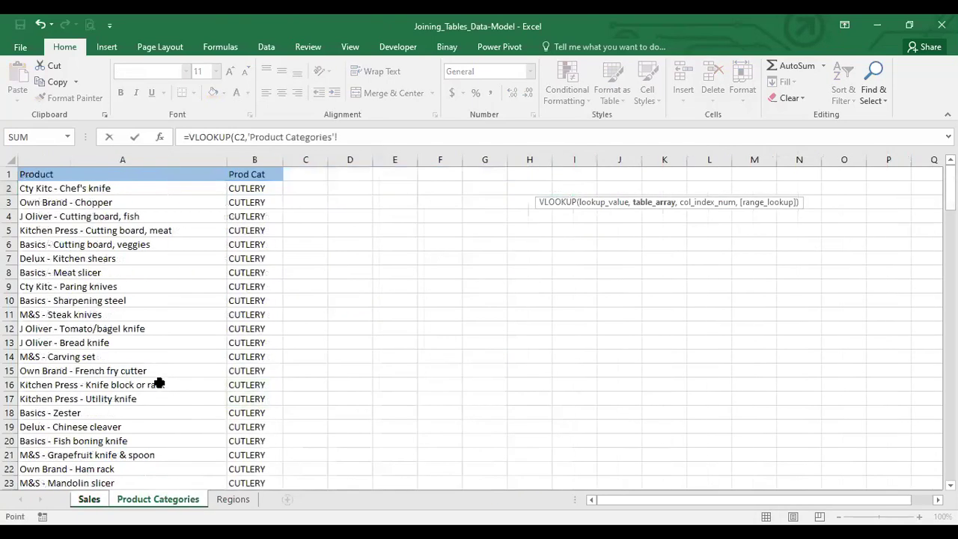
{"action": "left_click", "coordinate": [88, 175]}
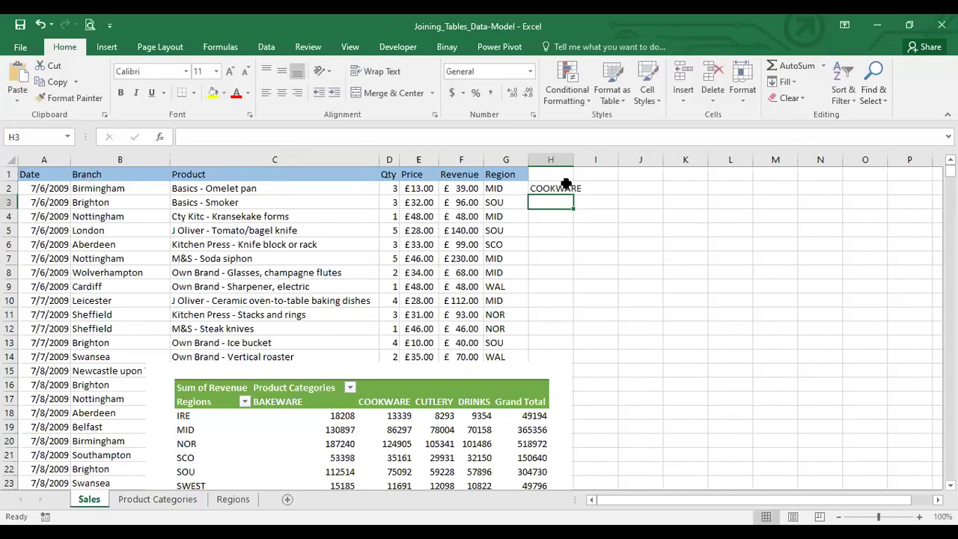
Lock the category lookup range as absolute $A$1:$B$157 and confirm the H2 formula.
{"action": "double_click", "coordinate": [567, 186]}
{"action": "key", "text": "F4"}
{"action": "key", "text": "Escape"}
{"action": "key", "text": "F2"}
{"action": "double_click", "coordinate": [707, 188]}
{"action": "key", "text": "F4"}
{"action": "double_click", "coordinate": [689, 188]}
{"action": "key", "text": "F4"}
{"action": "key", "text": "Return"}
Fill the category formula down column H and autofit the column width.
{"action": "left_click", "coordinate": [568, 190]}
{"action": "double_click", "coordinate": [575, 194]}
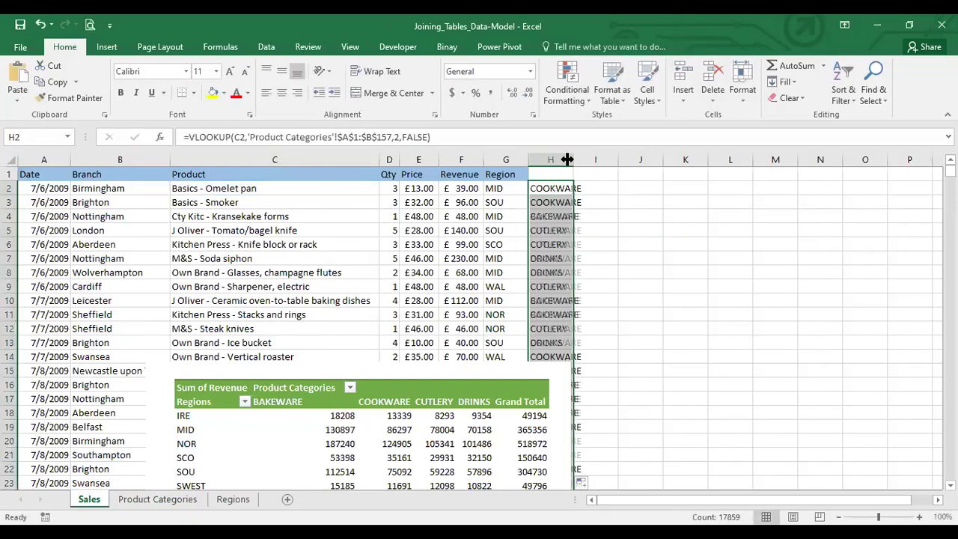
{"action": "double_click", "coordinate": [573, 158]}
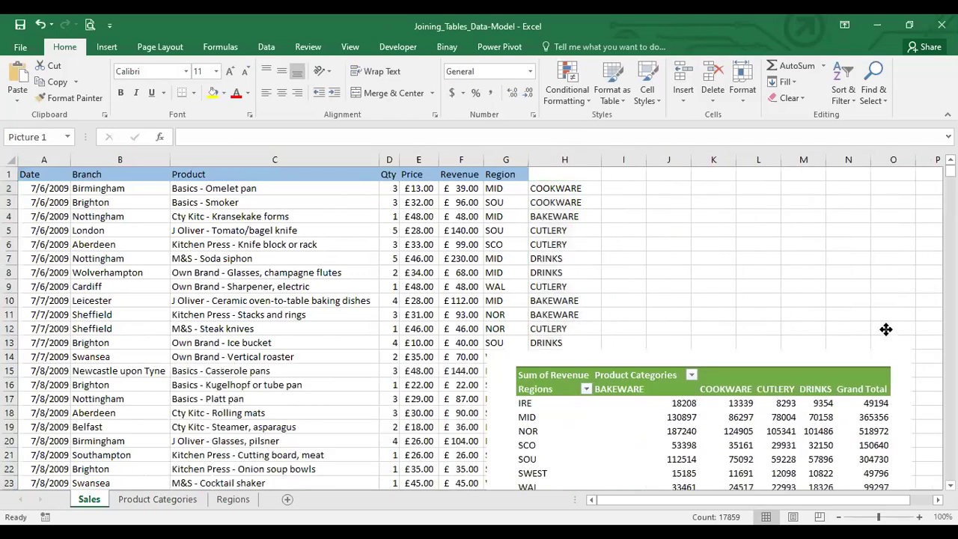
Reposition the pivot picture to mid-sheet and check the G2 and H2 formulas.
{"action": "left_click_drag", "start_coordinate": [479, 397], "coordinate": [895, 365]}
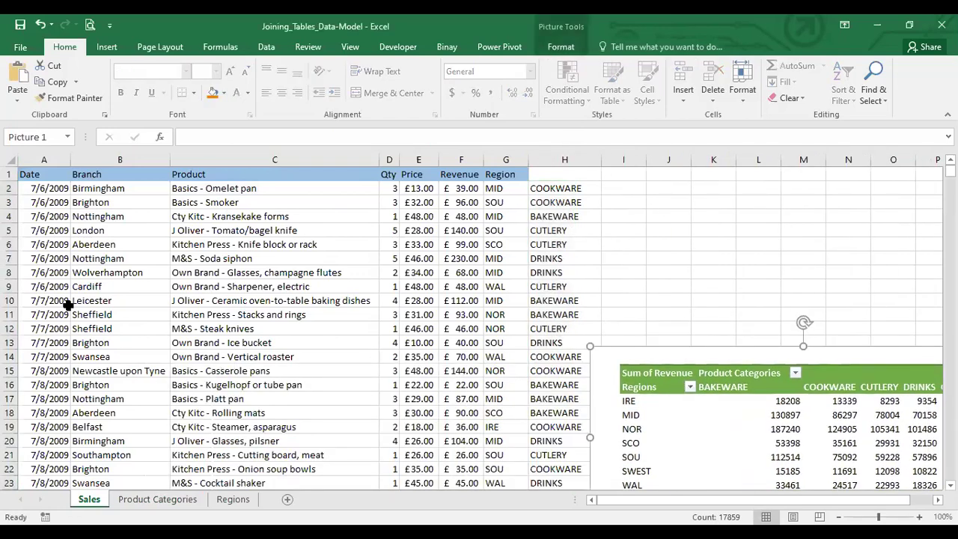
{"action": "left_click", "coordinate": [96, 180]}
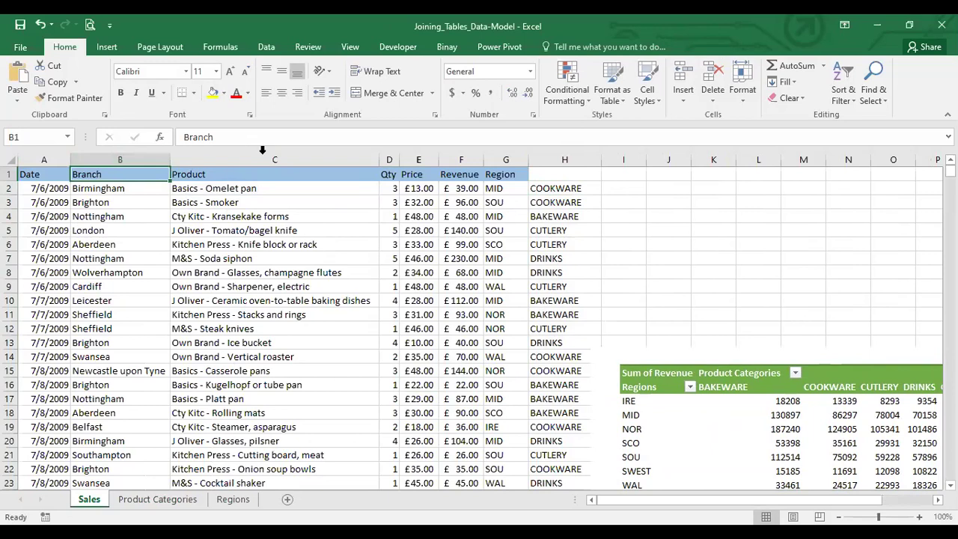
{"action": "left_click", "coordinate": [497, 190]}
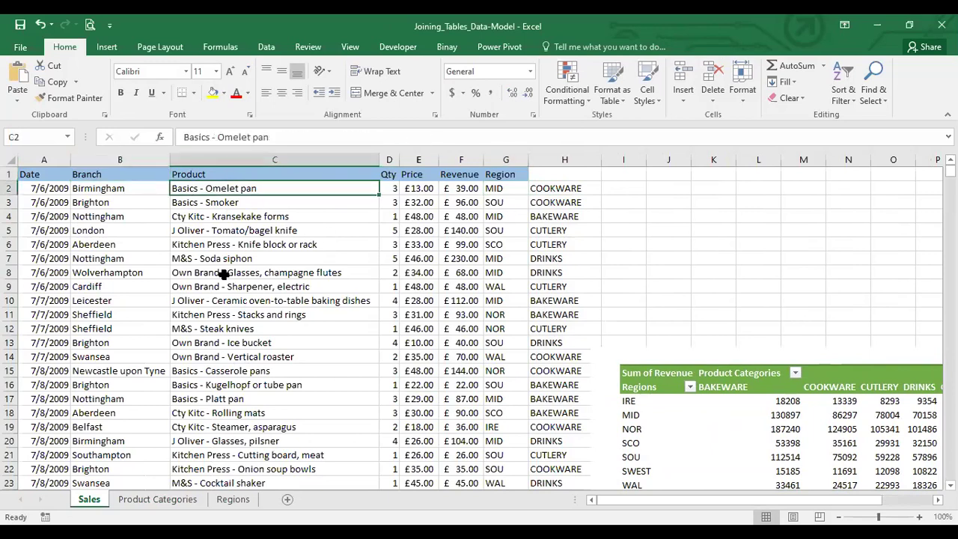
{"action": "left_click", "coordinate": [565, 193]}
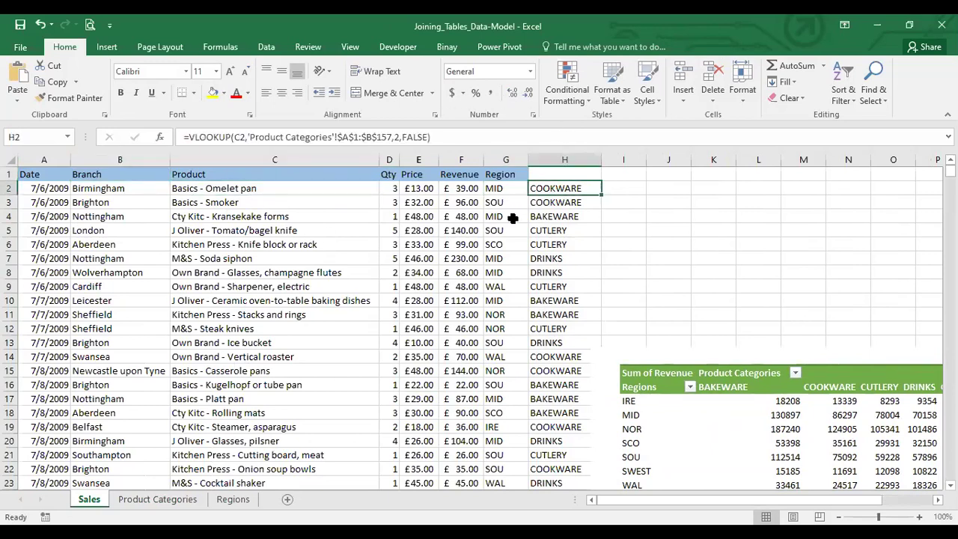
{"action": "mouse_move", "coordinate": [704, 363]}
{"action": "left_mouse_down"}
{"action": "mouse_move", "coordinate": [431, 250]}
{"action": "mouse_move", "coordinate": [492, 280]}
{"action": "left_mouse_up"}
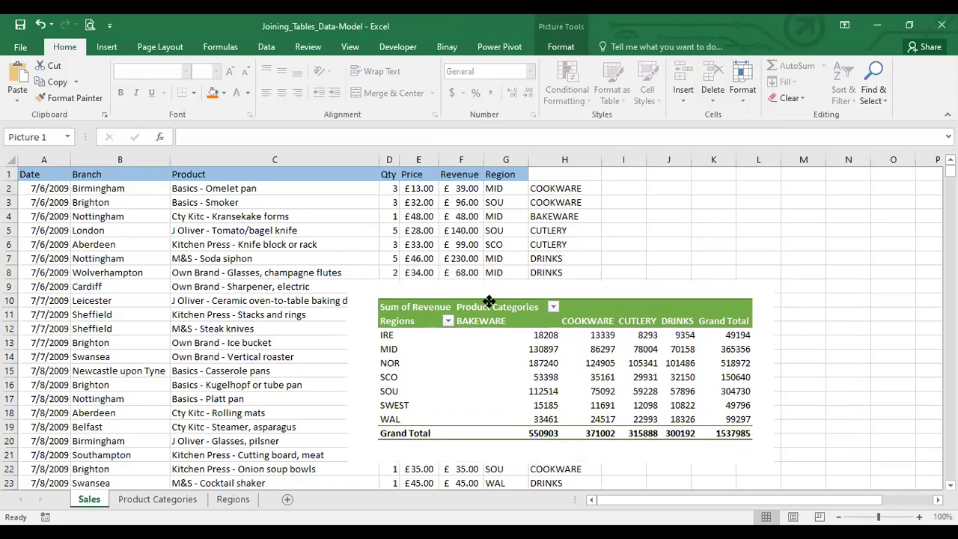
Delete lookup columns G:H (Region and category) so the Sales table ends at Revenue.
{"action": "left_click_drag", "start_coordinate": [492, 280], "coordinate": [489, 309]}
{"action": "left_click", "coordinate": [507, 160]}
{"action": "key", "text": "ctrl+minus"}
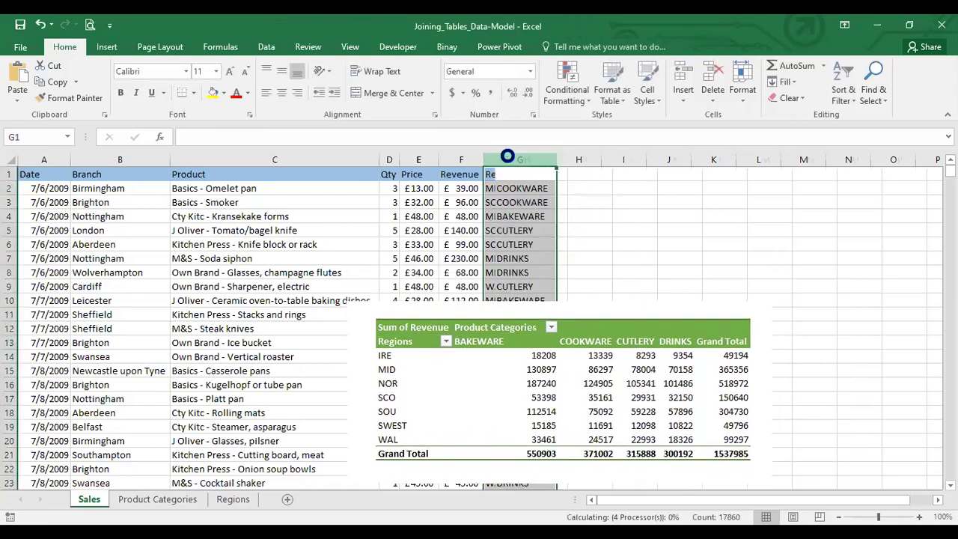
Position the pivot table picture right beside the Sales data.
{"action": "left_click", "coordinate": [520, 322]}
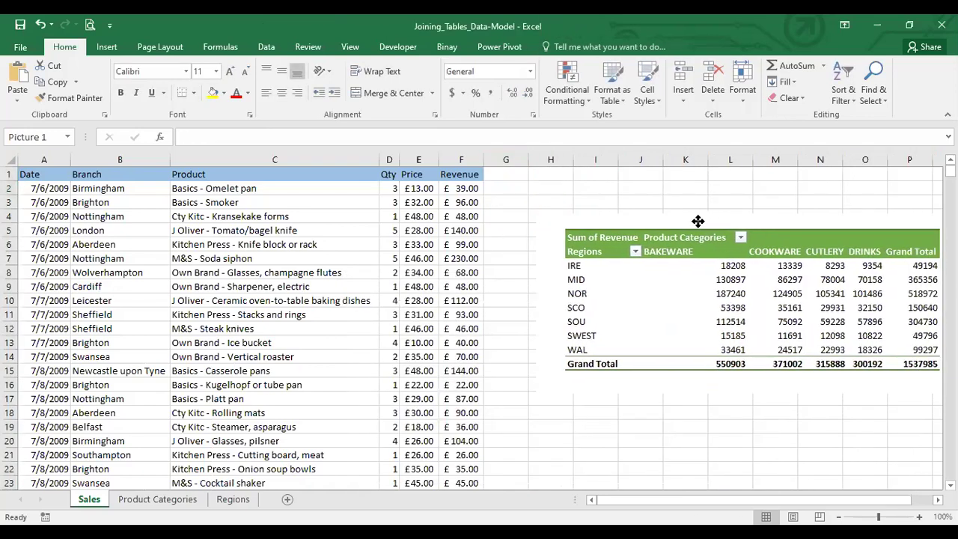
{"action": "left_click_drag", "start_coordinate": [742, 239], "coordinate": [674, 242]}
{"action": "left_click", "coordinate": [370, 285]}
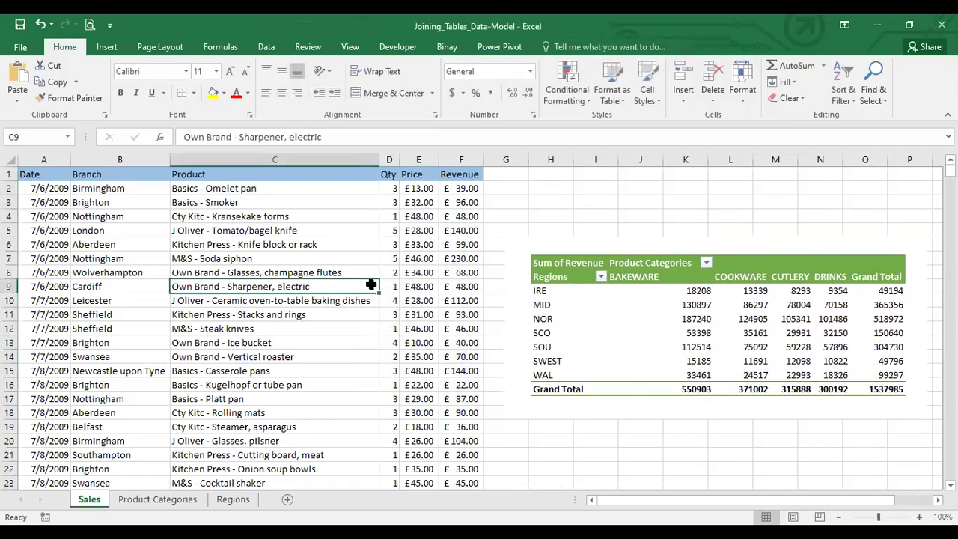
{"action": "left_click", "coordinate": [268, 261]}
{"action": "left_click_drag", "start_coordinate": [599, 247], "coordinate": [586, 253]}
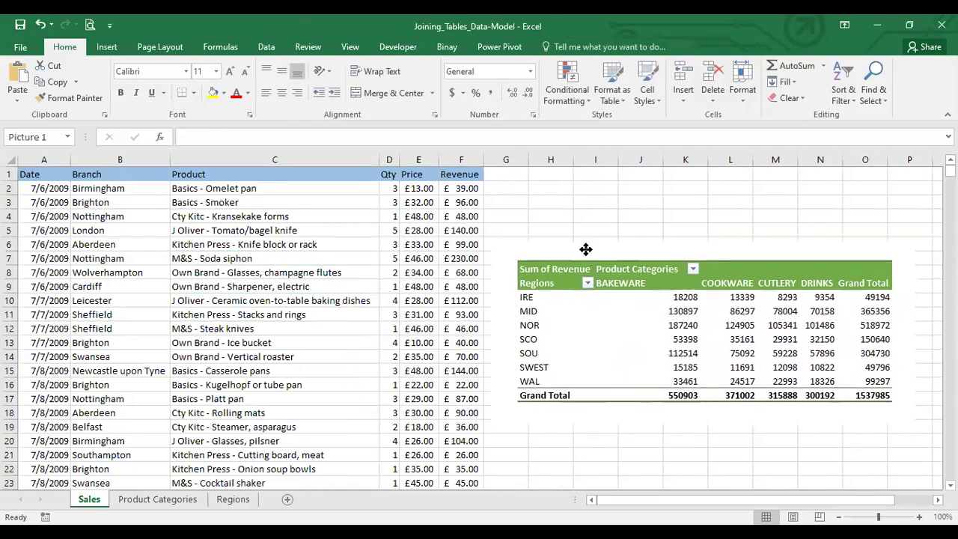
{"action": "left_click", "coordinate": [242, 270]}
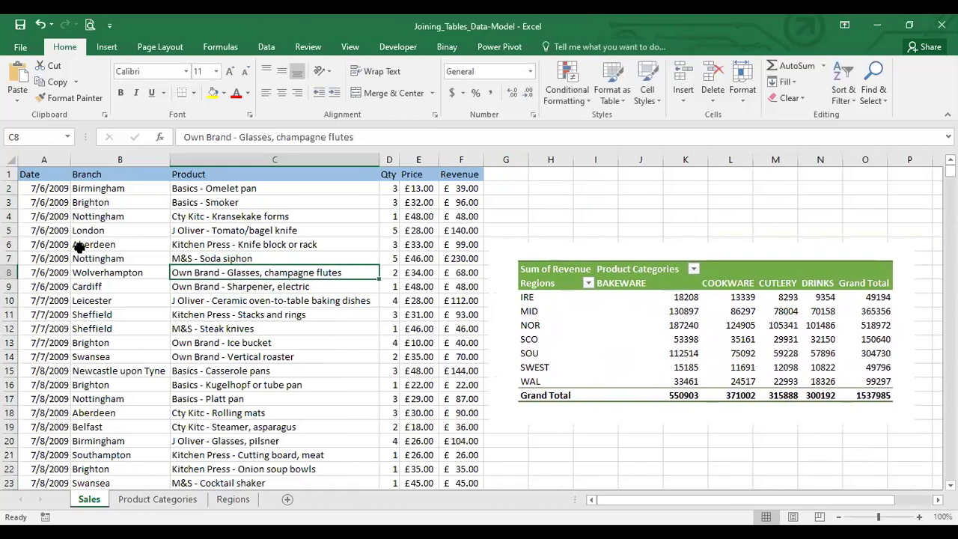
{"action": "left_click", "coordinate": [125, 503]}
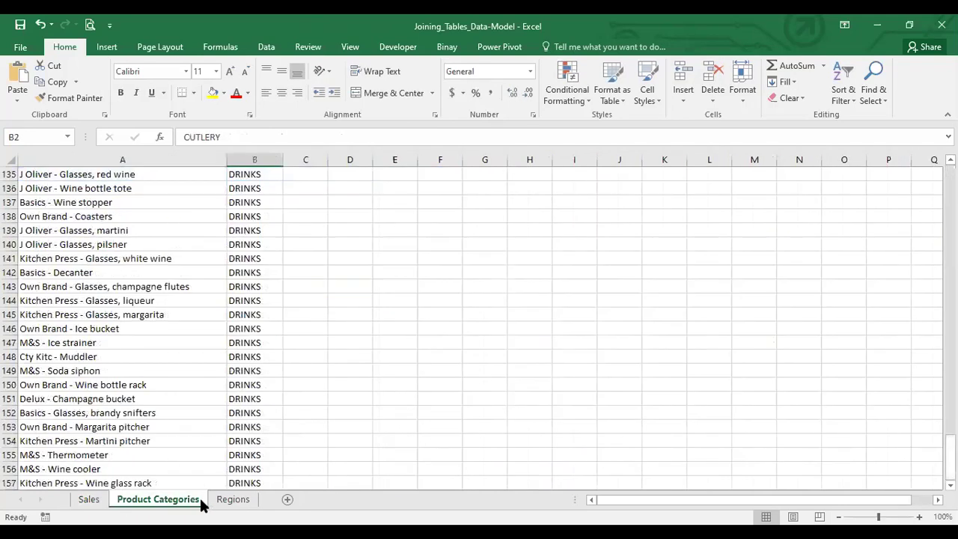
{"action": "left_click", "coordinate": [228, 500]}
{"action": "left_click", "coordinate": [92, 501]}
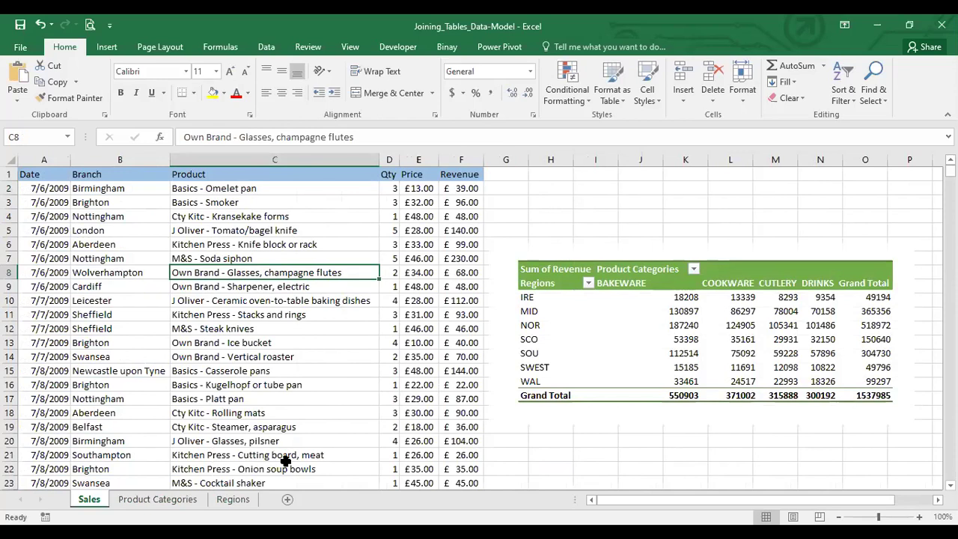
{"action": "left_click", "coordinate": [108, 187]}
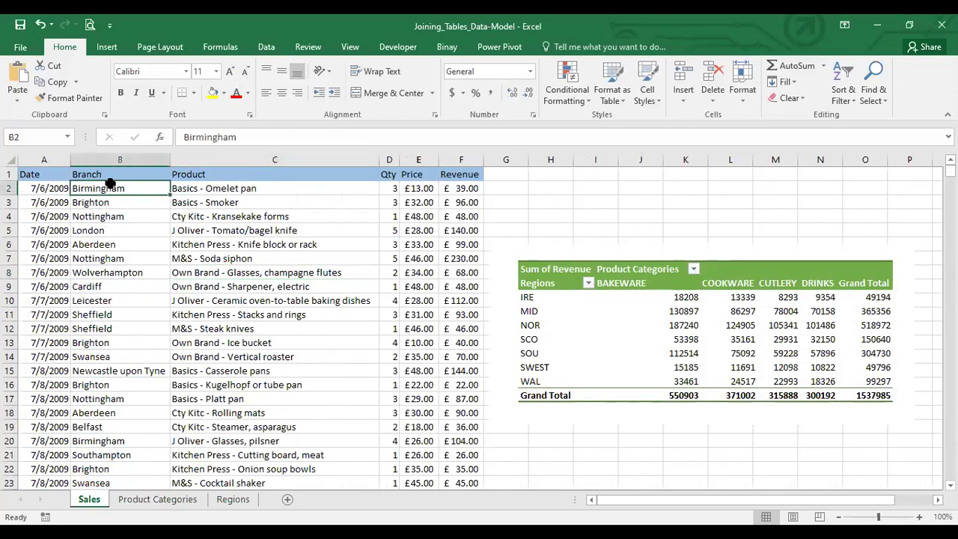
{"action": "left_click", "coordinate": [233, 499]}
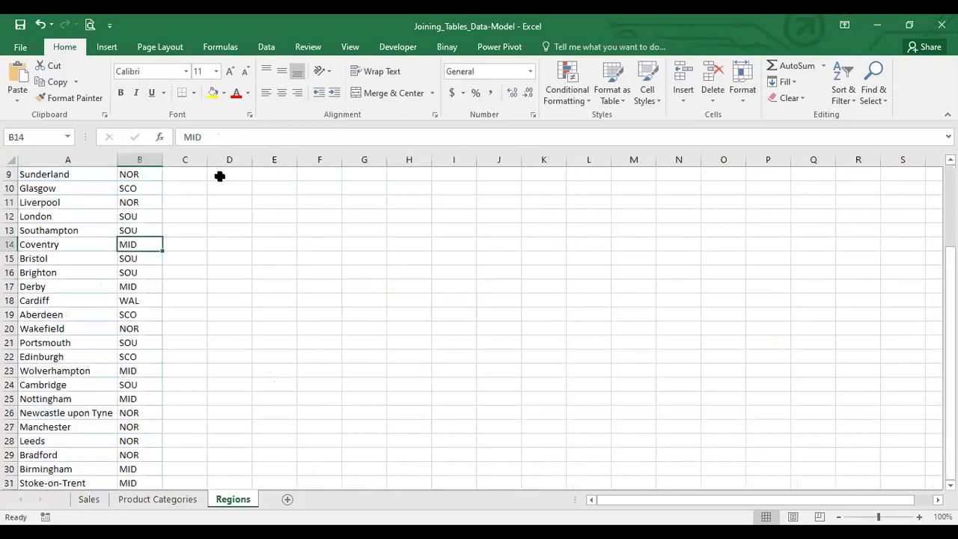
{"action": "scroll", "coordinate": [225, 222], "scroll_direction": "up", "scroll_amount": 3}
{"action": "left_click", "coordinate": [70, 174]}
{"action": "left_click", "coordinate": [129, 174]}
{"action": "left_click", "coordinate": [90, 500]}
{"action": "left_click", "coordinate": [200, 189]}
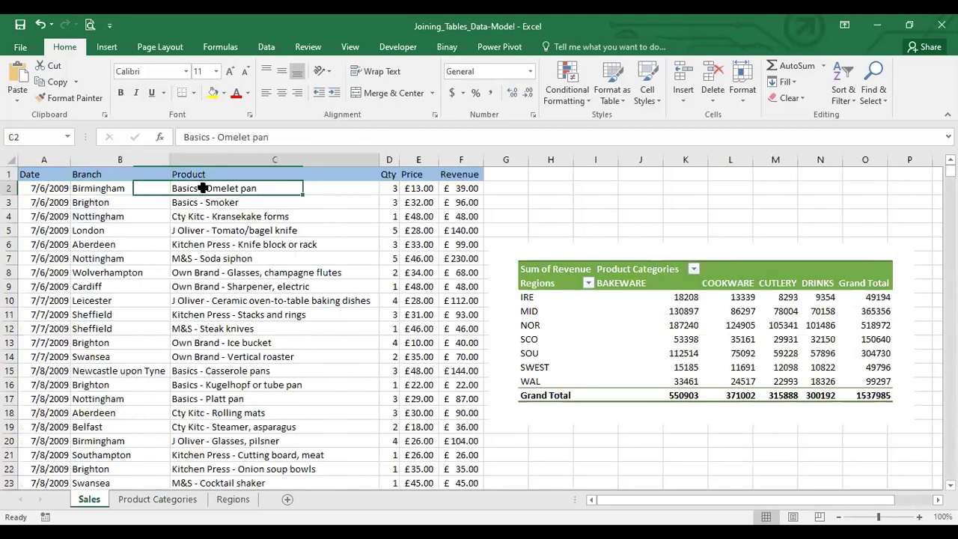
{"action": "left_click", "coordinate": [150, 500]}
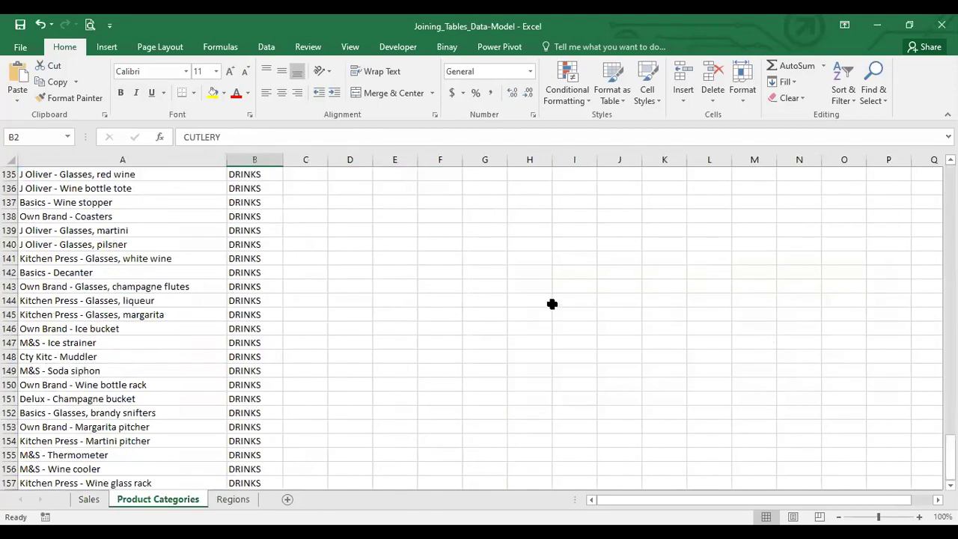
{"action": "scroll", "coordinate": [554, 305], "scroll_direction": "up", "scroll_amount": 1}
{"action": "scroll", "coordinate": [554, 305], "scroll_direction": "up", "scroll_amount": 20}
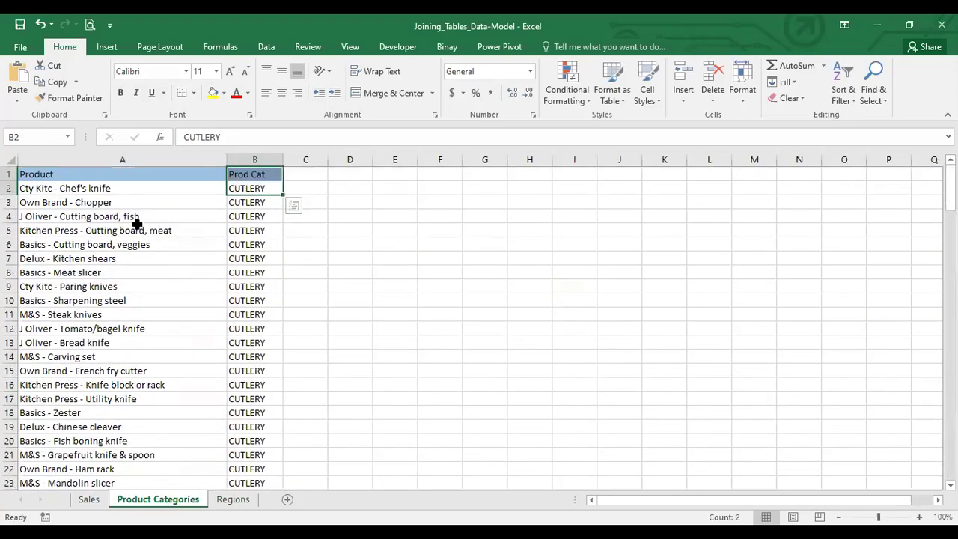
{"action": "left_click", "coordinate": [137, 229]}
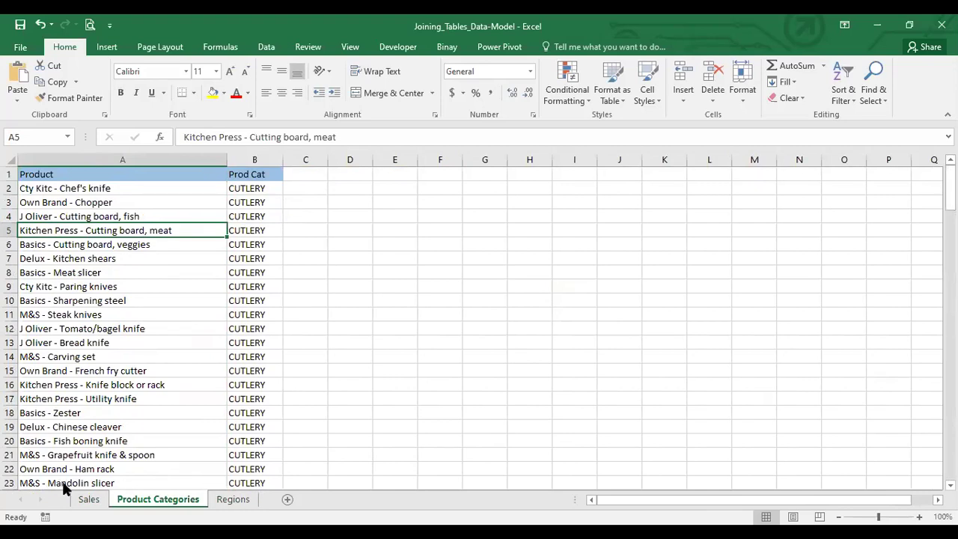
{"action": "left_click", "coordinate": [90, 500]}
{"action": "left_click", "coordinate": [213, 273]}
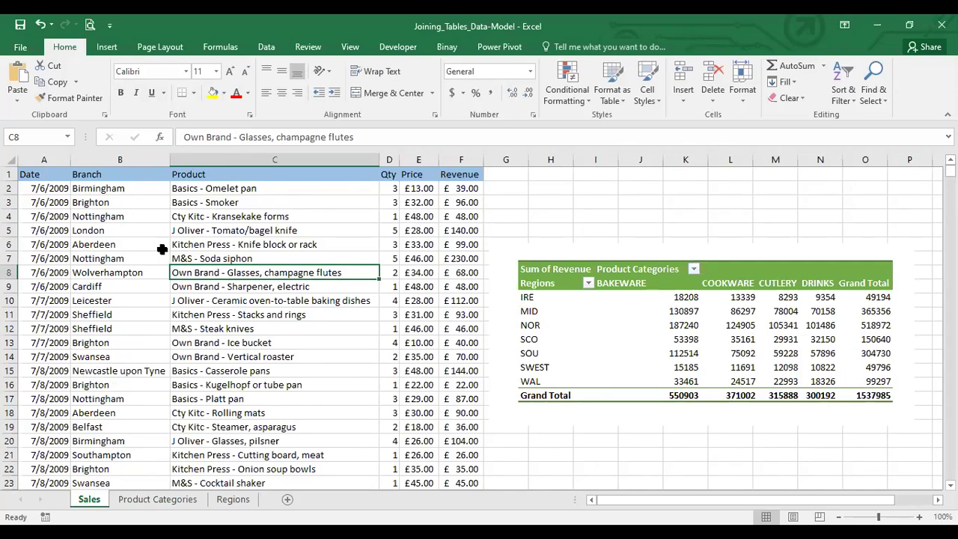
{"action": "left_click", "coordinate": [188, 219]}
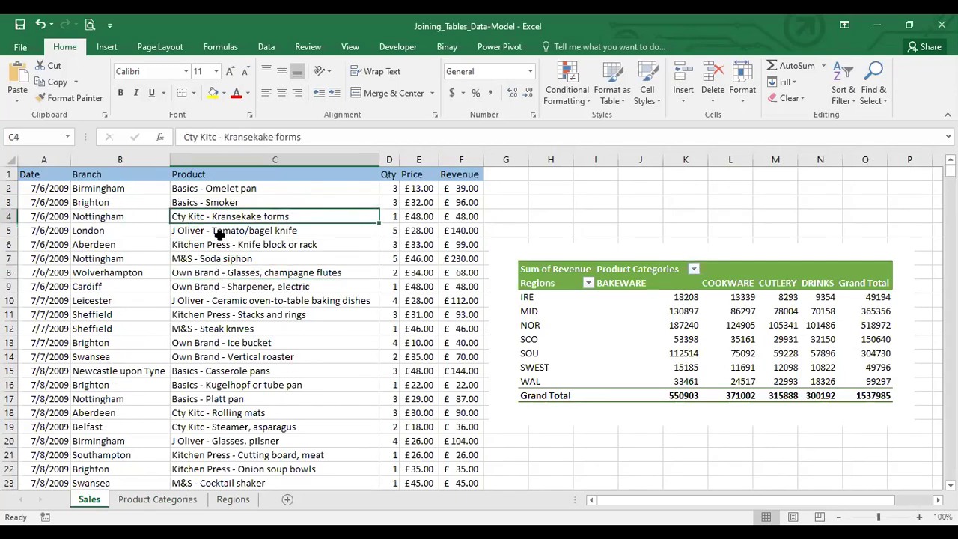
{"action": "left_click", "coordinate": [158, 256]}
{"action": "left_click", "coordinate": [163, 203]}
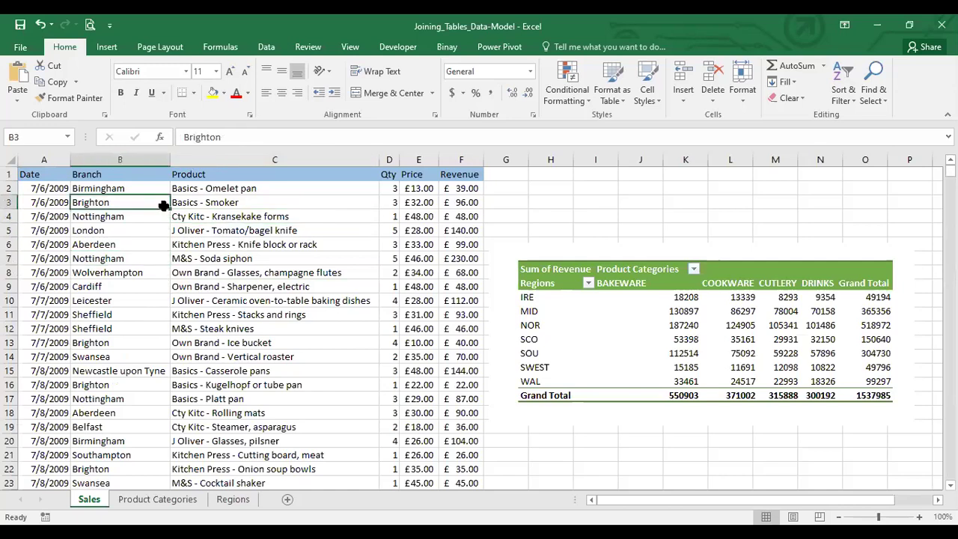
Convert the Sales data (A1:F17860) into a table named Sales.
{"action": "key", "text": "ctrl+t"}
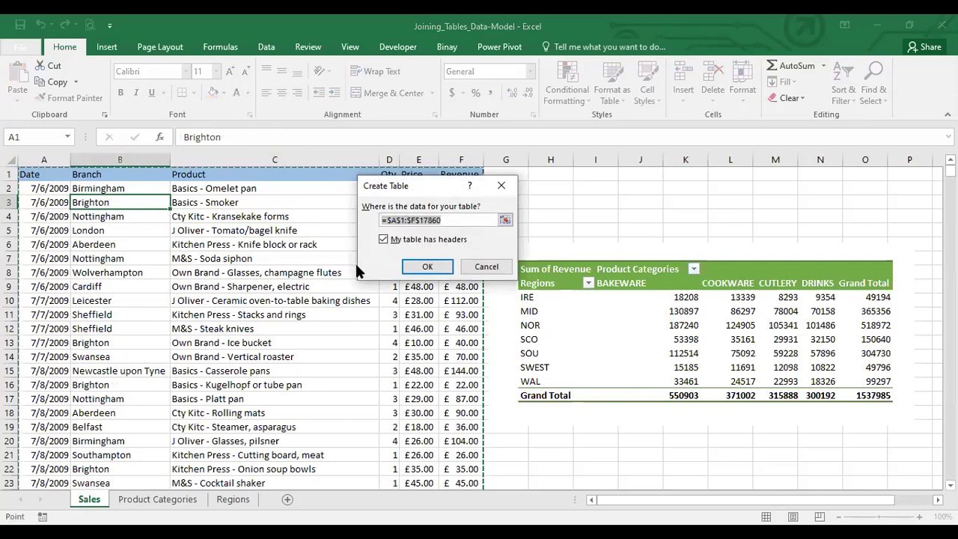
{"action": "left_click", "coordinate": [427, 266]}
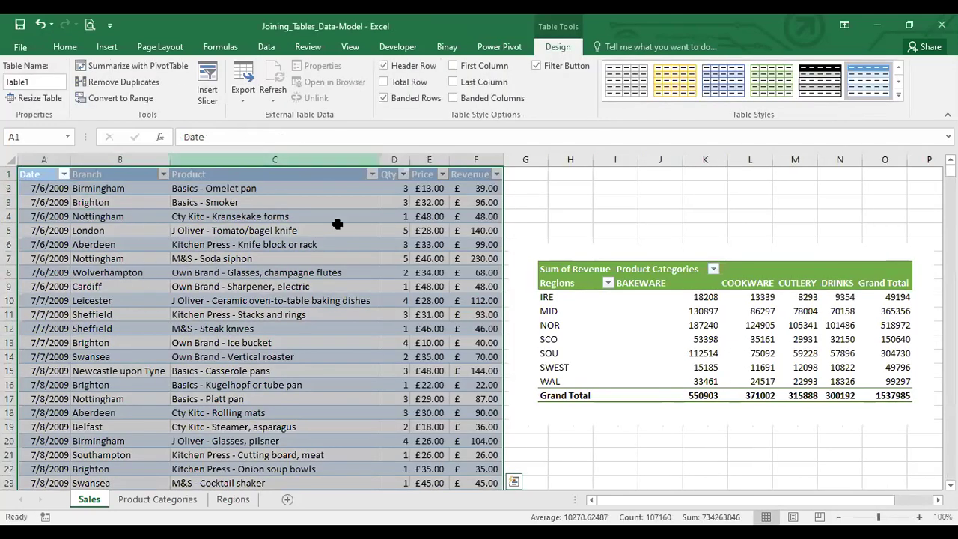
{"action": "left_click", "coordinate": [38, 84]}
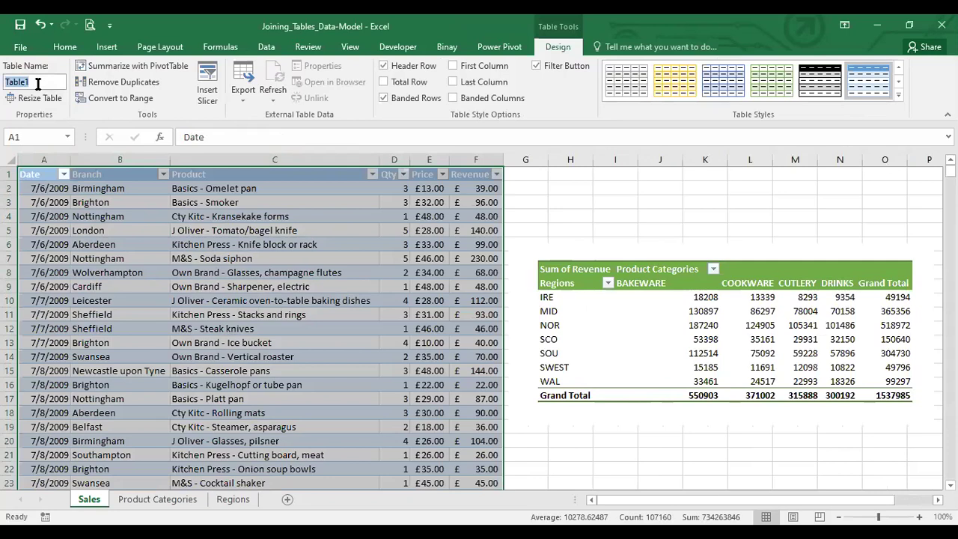
{"action": "type", "text": "Sa"}
{"action": "left_click", "coordinate": [92, 301]}
Make the Product Categories list (A1:B157) a table named Product.
{"action": "left_click", "coordinate": [157, 499]}
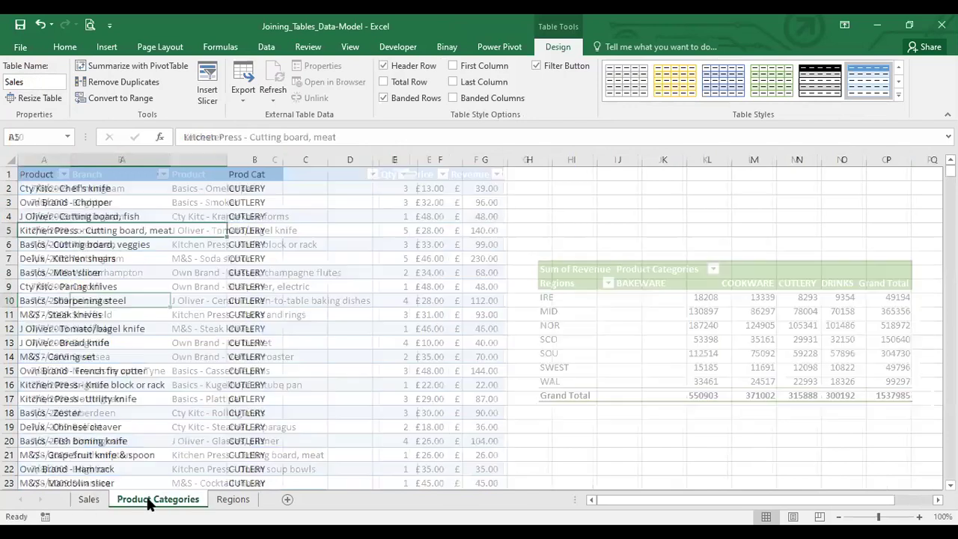
{"action": "left_click", "coordinate": [85, 214]}
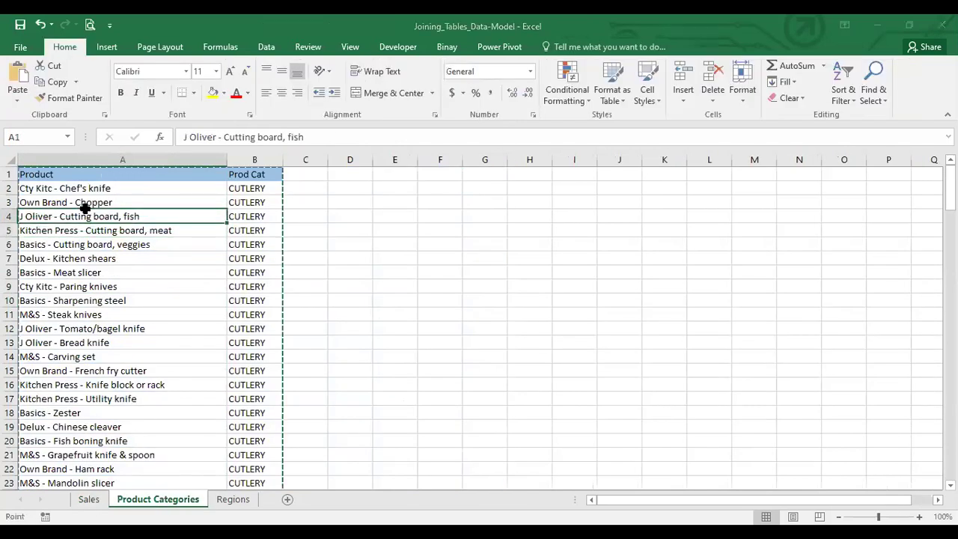
{"action": "key", "text": "ctrl+t"}
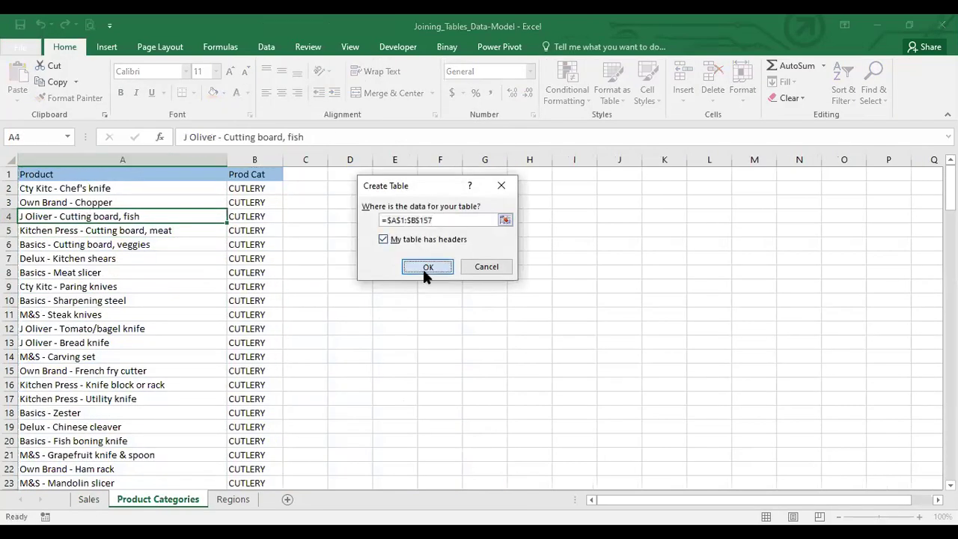
{"action": "left_click", "coordinate": [425, 267]}
{"action": "left_click", "coordinate": [37, 83]}
{"action": "type", "text": "Product"}
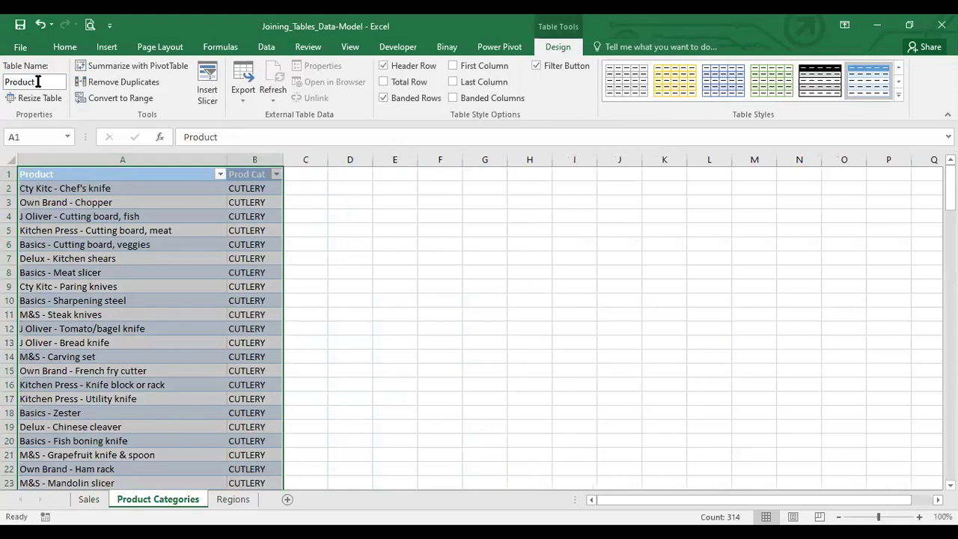
Make the Regions branch list (A1:B31) a table named Regions.
{"action": "left_click", "coordinate": [233, 500]}
{"action": "left_click", "coordinate": [69, 217]}
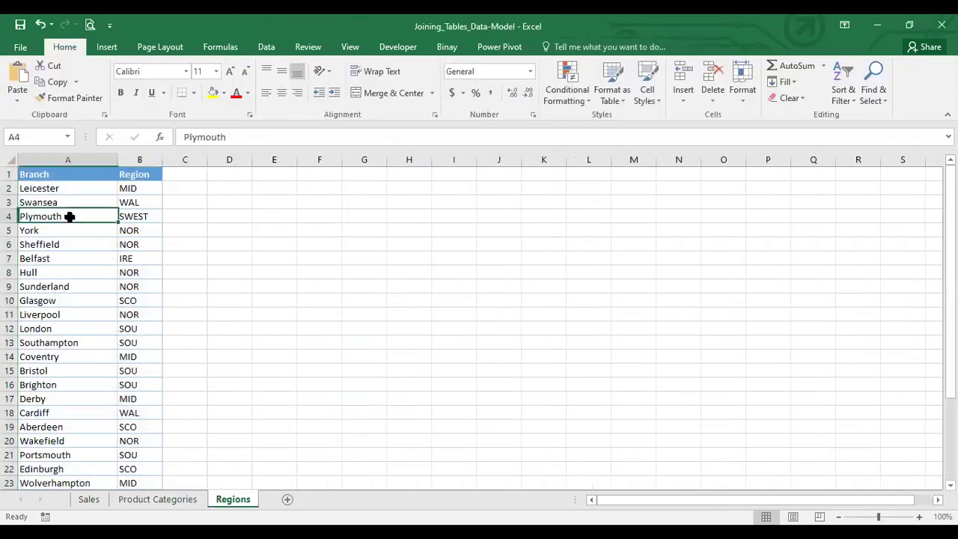
{"action": "key", "text": "ctrl+t"}
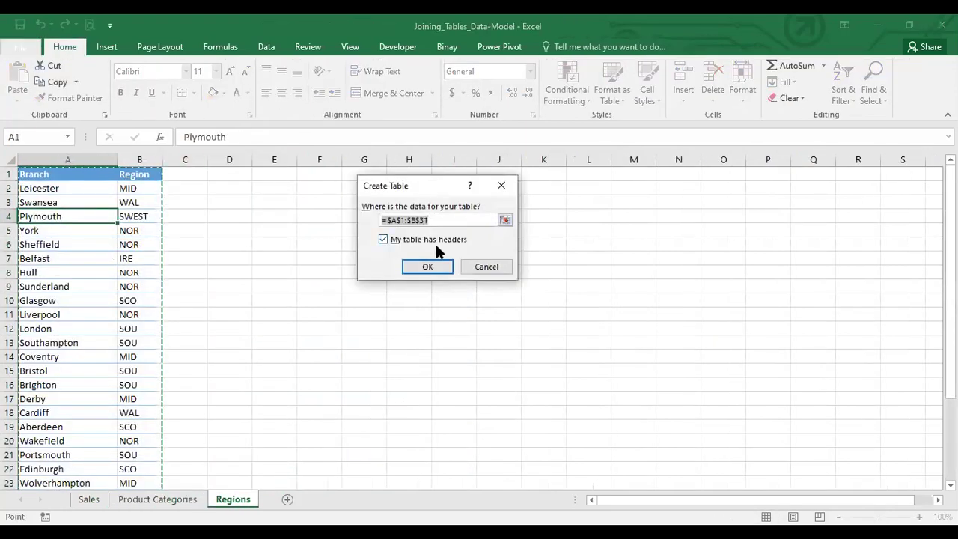
{"action": "left_click", "coordinate": [438, 263]}
{"action": "left_click", "coordinate": [34, 82]}
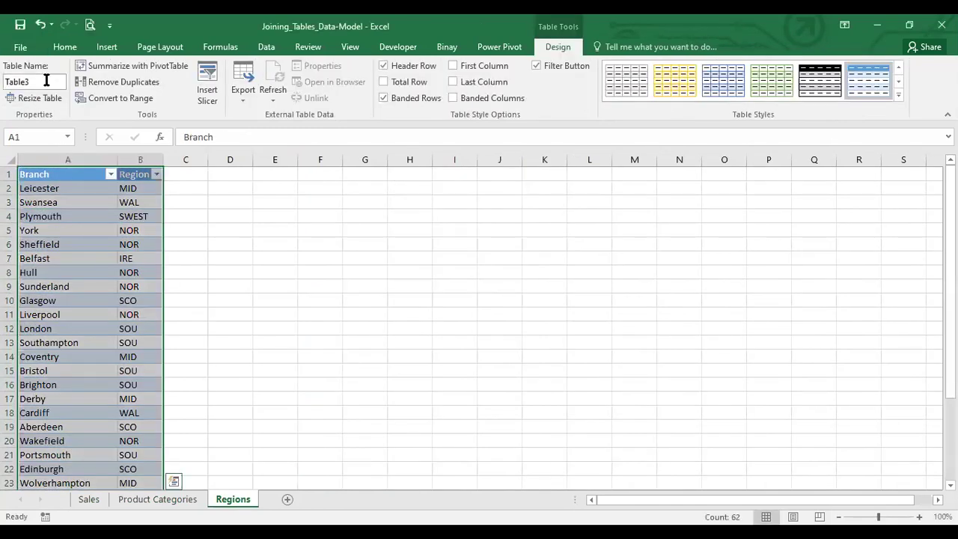
{"action": "type", "text": "Regions"}
{"action": "key", "text": "Return"}
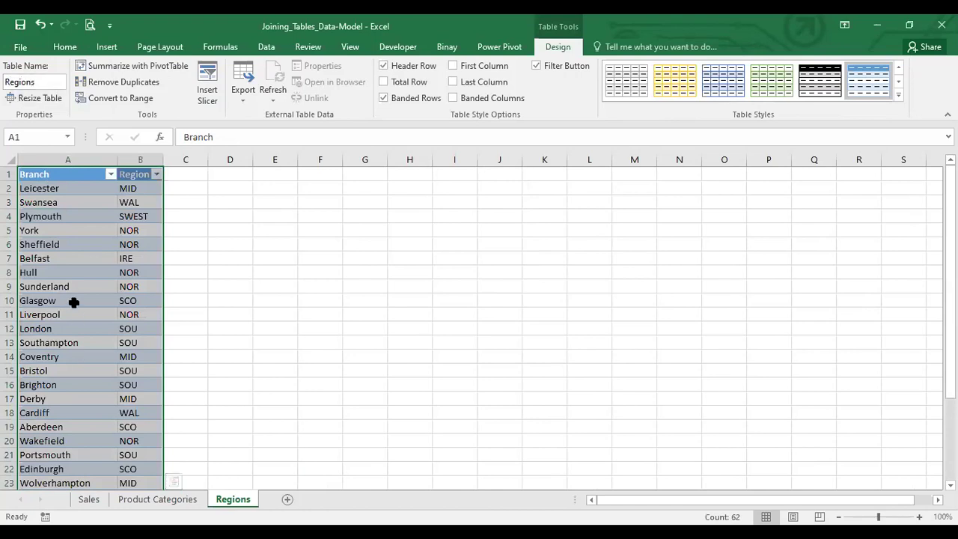
{"action": "left_click", "coordinate": [75, 300]}
{"action": "left_click", "coordinate": [89, 499]}
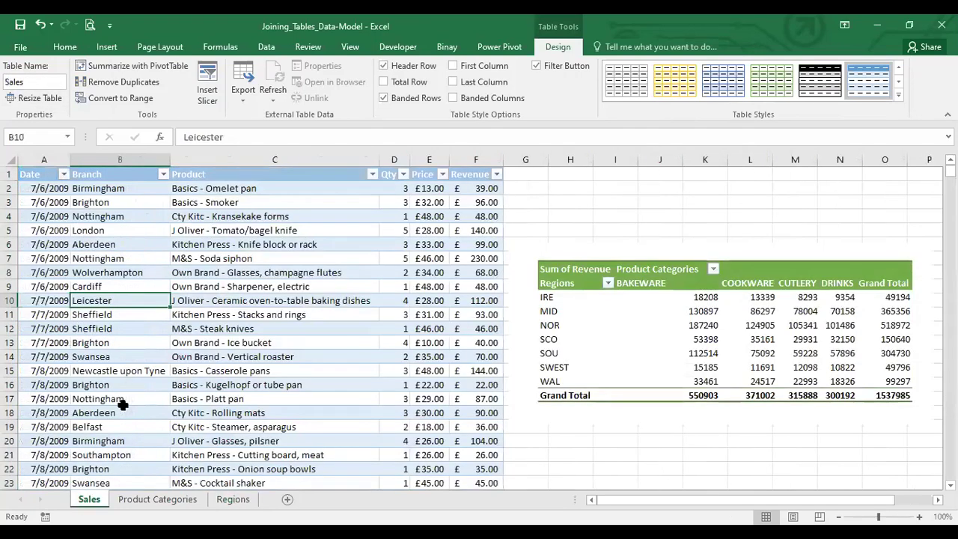
{"action": "left_click", "coordinate": [141, 500]}
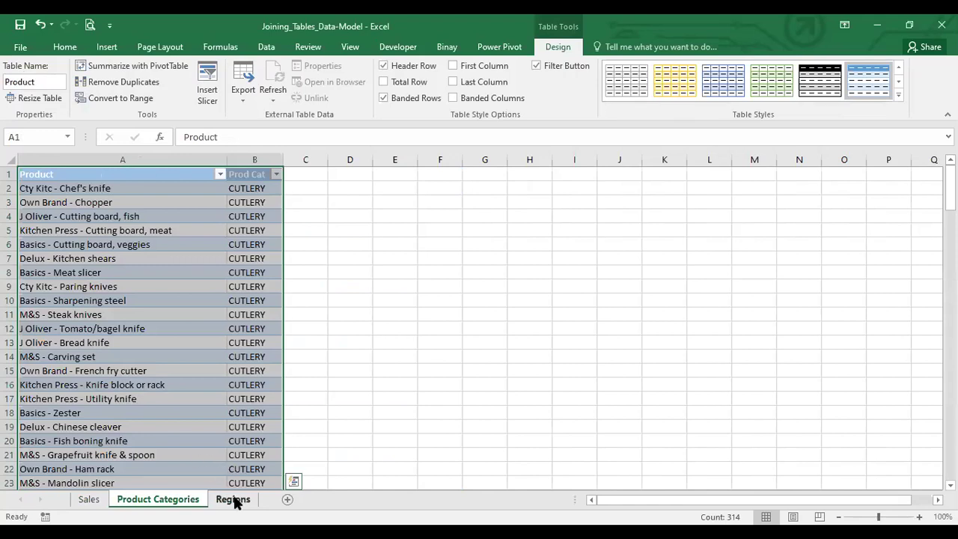
{"action": "left_click", "coordinate": [233, 500]}
{"action": "left_click", "coordinate": [89, 500]}
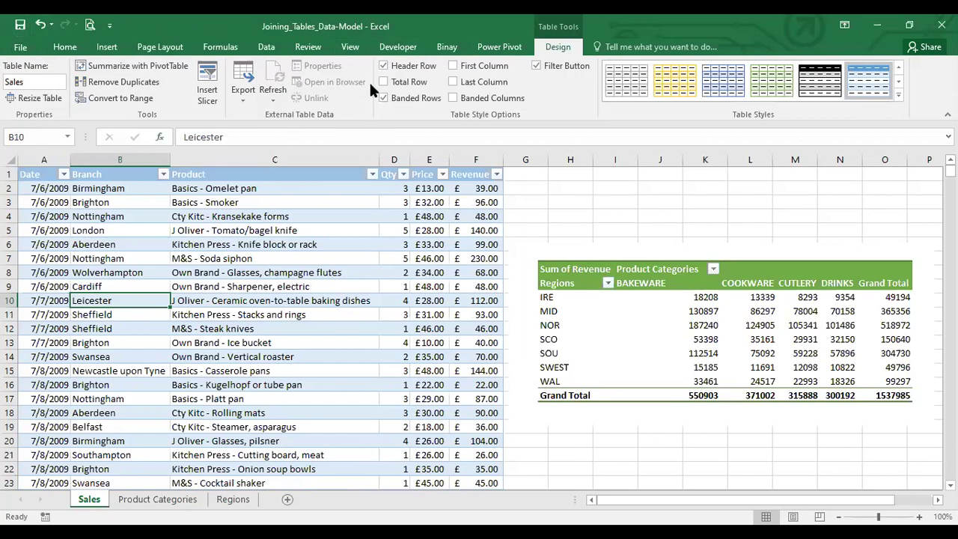
Look through the Developer, Binay, Power Pivot and Data ribbon tabs, ending on Power Pivot.
{"action": "left_click", "coordinate": [404, 47]}
{"action": "left_click", "coordinate": [449, 48]}
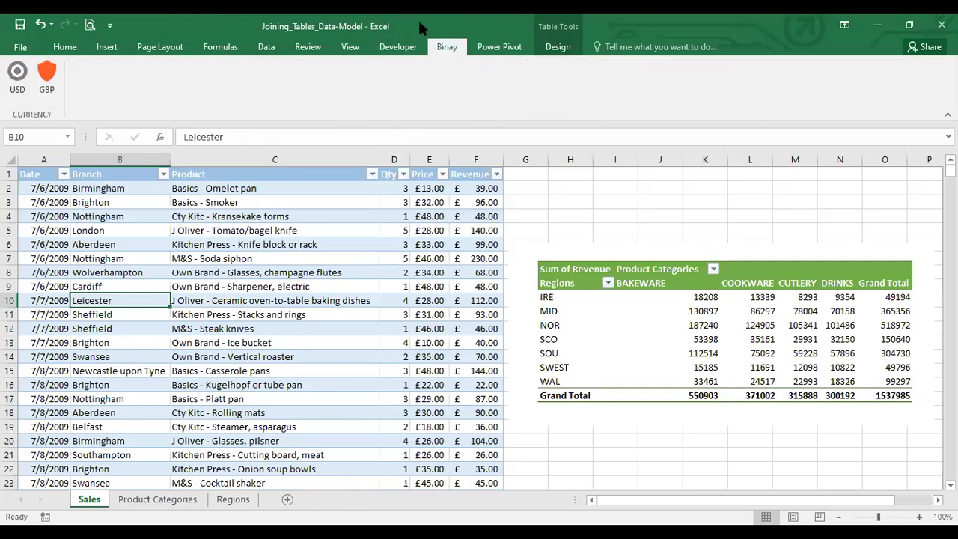
{"action": "left_click", "coordinate": [499, 48]}
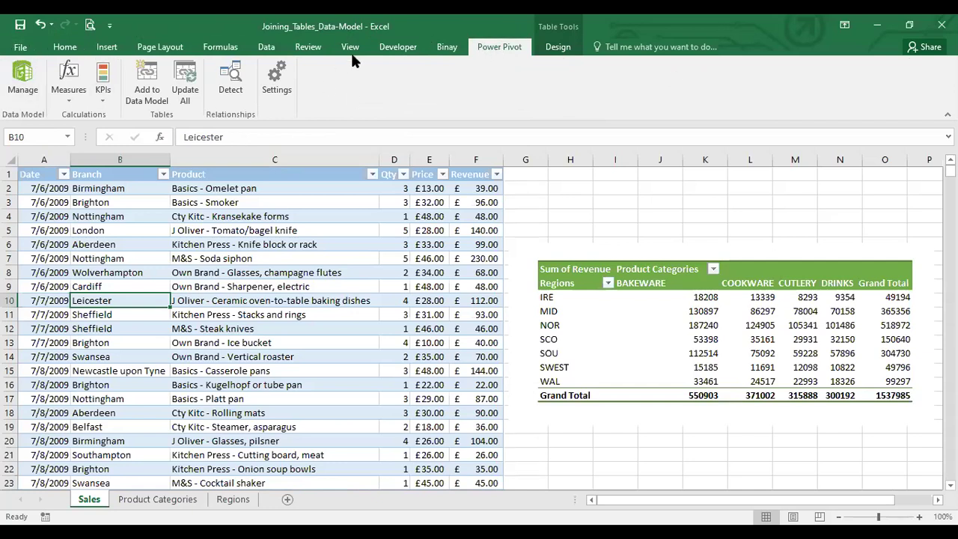
{"action": "left_click", "coordinate": [267, 48]}
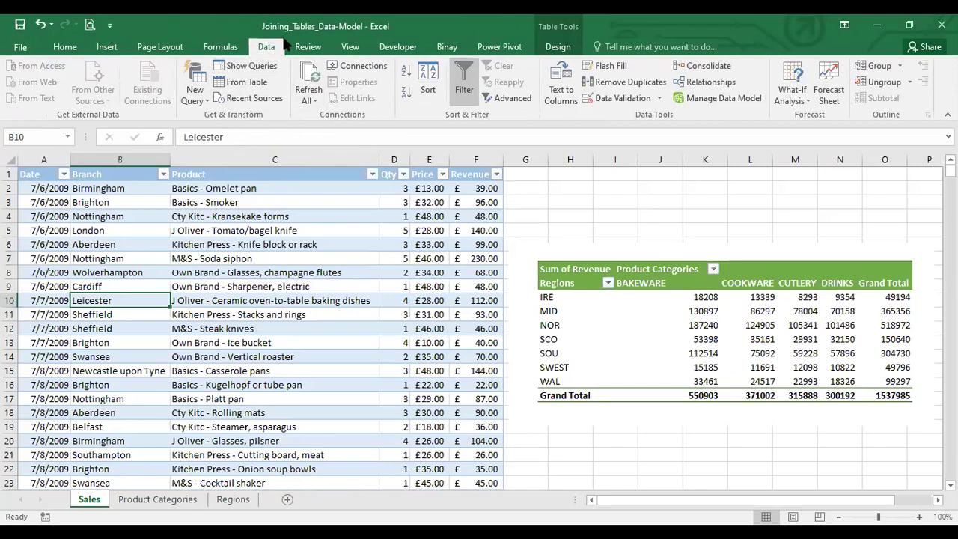
{"action": "left_click", "coordinate": [499, 46]}
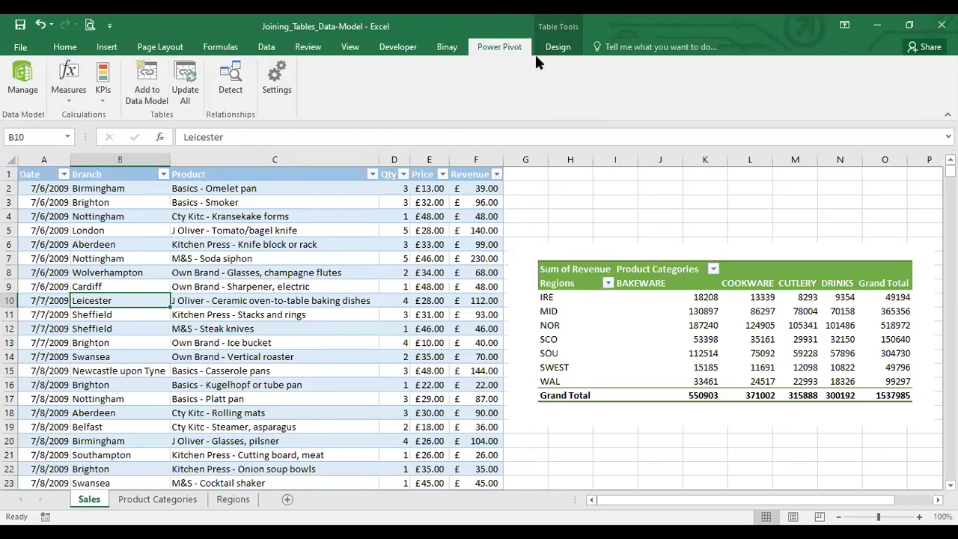
Open Excel Options from the File menu.
{"action": "left_click", "coordinate": [21, 48]}
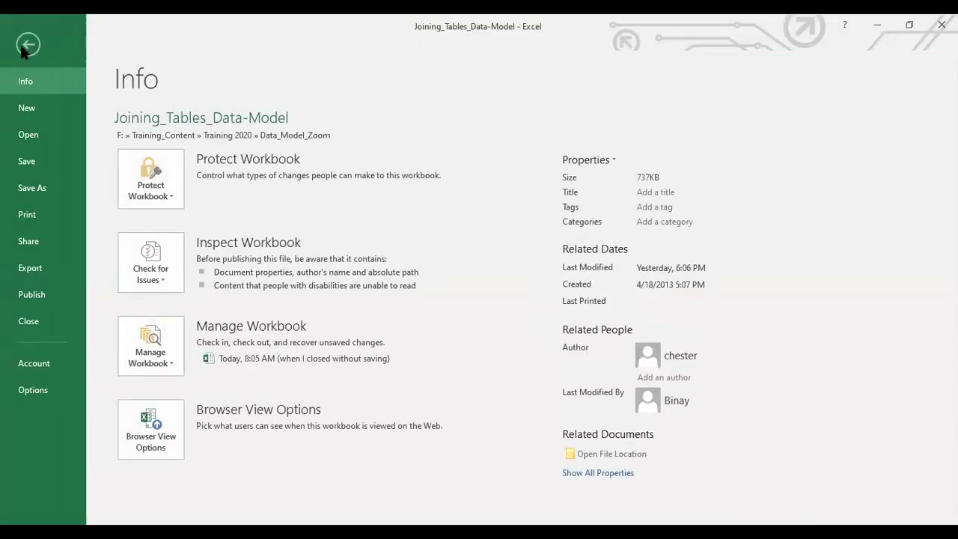
{"action": "left_click", "coordinate": [30, 388]}
{"action": "left_click", "coordinate": [37, 388]}
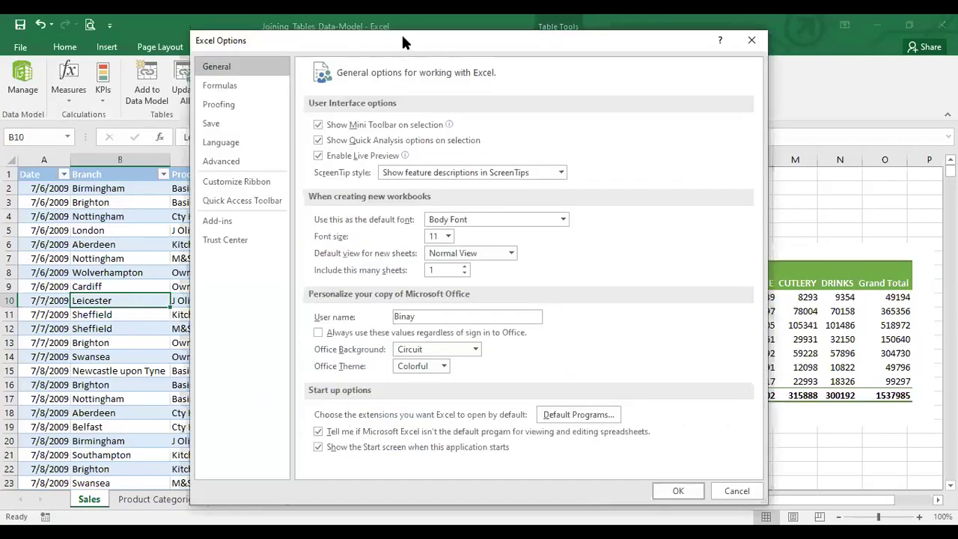
{"action": "left_click_drag", "start_coordinate": [402, 41], "coordinate": [373, 46]}
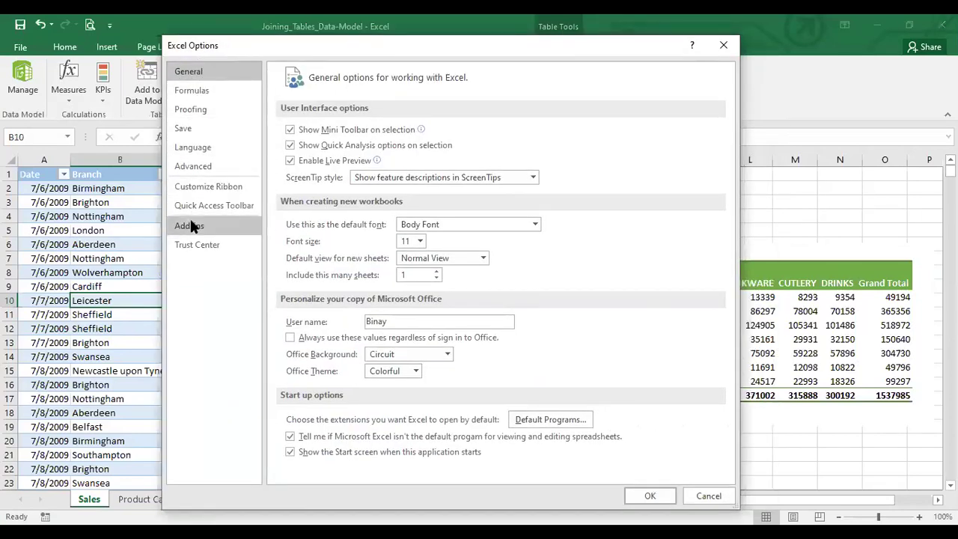
{"action": "left_click", "coordinate": [206, 165]}
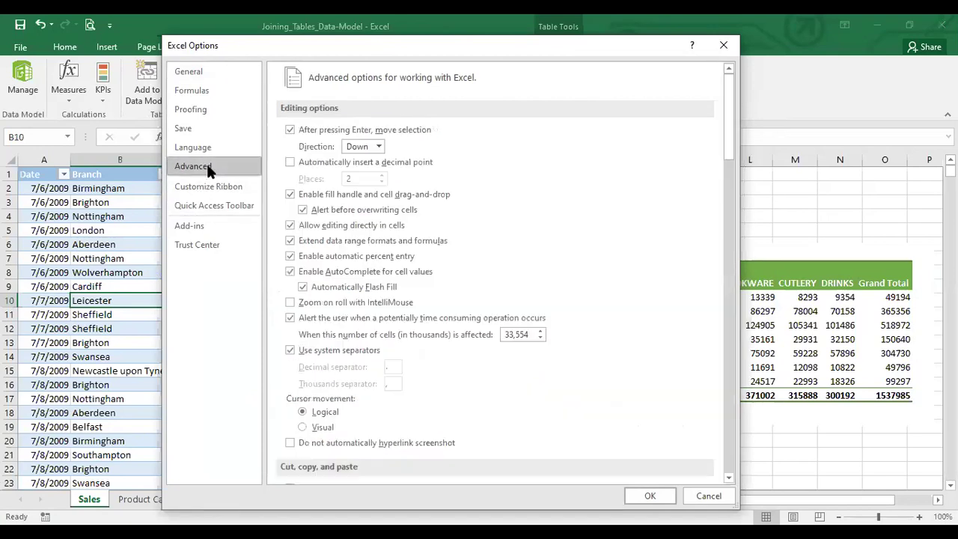
{"action": "left_click", "coordinate": [220, 187]}
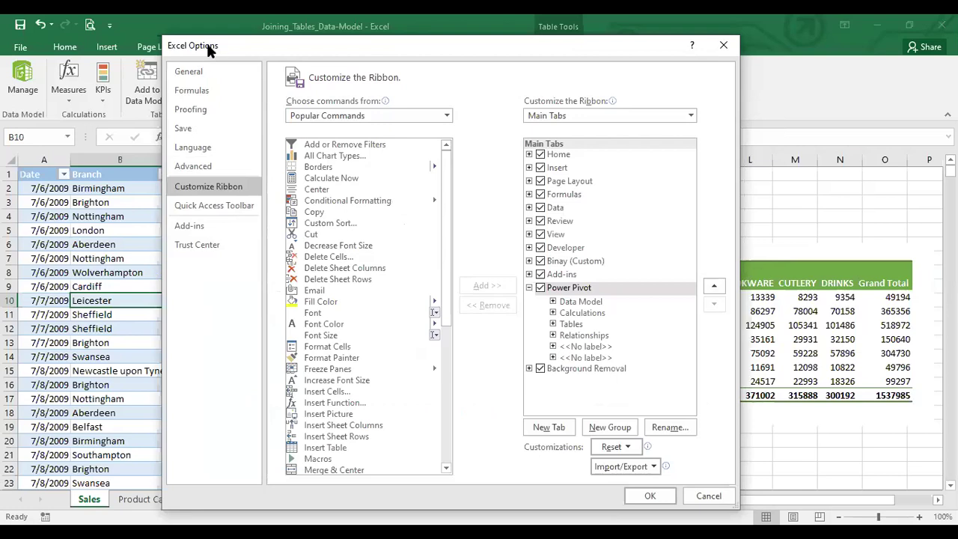
{"action": "left_click_drag", "start_coordinate": [246, 45], "coordinate": [287, 147]}
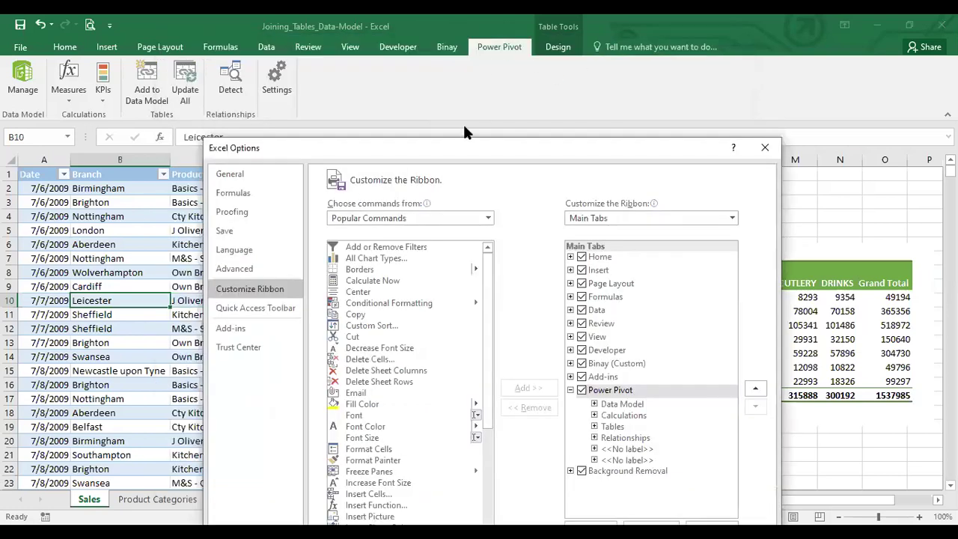
{"action": "left_click_drag", "start_coordinate": [424, 141], "coordinate": [408, 77]}
{"action": "left_click", "coordinate": [220, 124]}
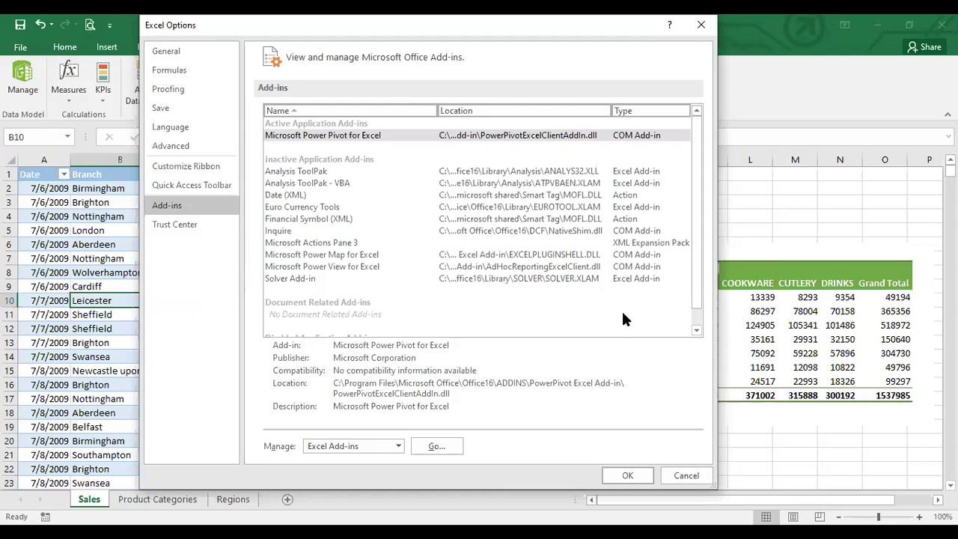
{"action": "left_click", "coordinate": [702, 25]}
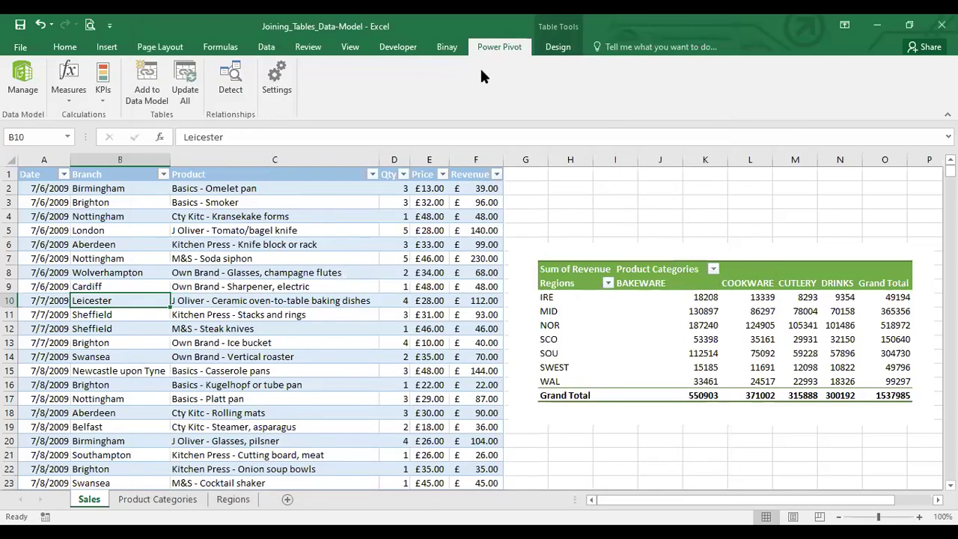
Check cells C7 and C12 and the Regions sheet, then open the workbook info page.
{"action": "left_click", "coordinate": [335, 256]}
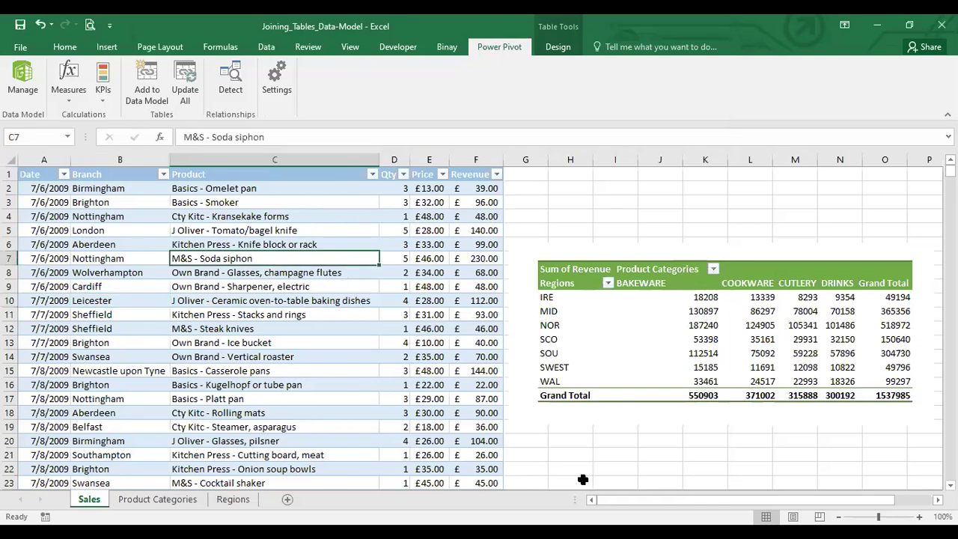
{"action": "left_click", "coordinate": [204, 332]}
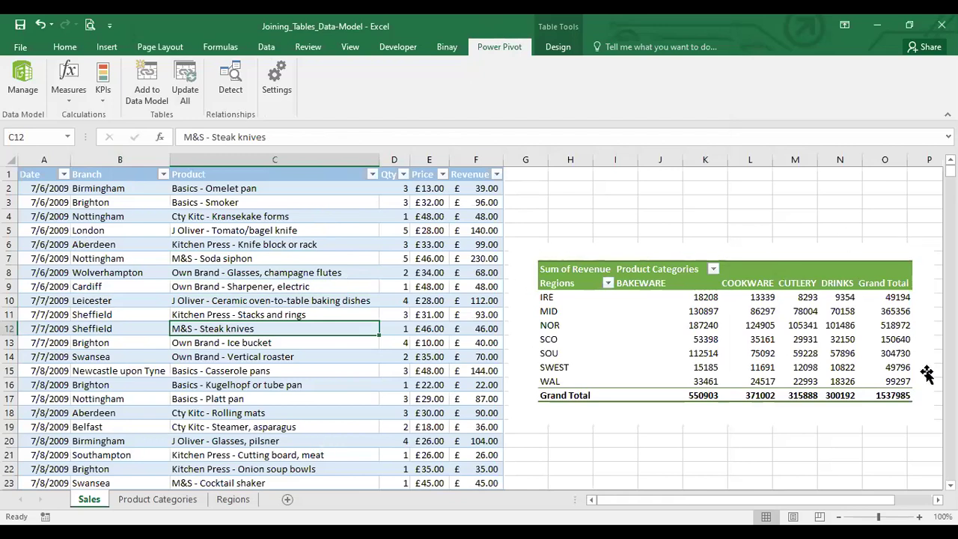
{"action": "left_click", "coordinate": [235, 501]}
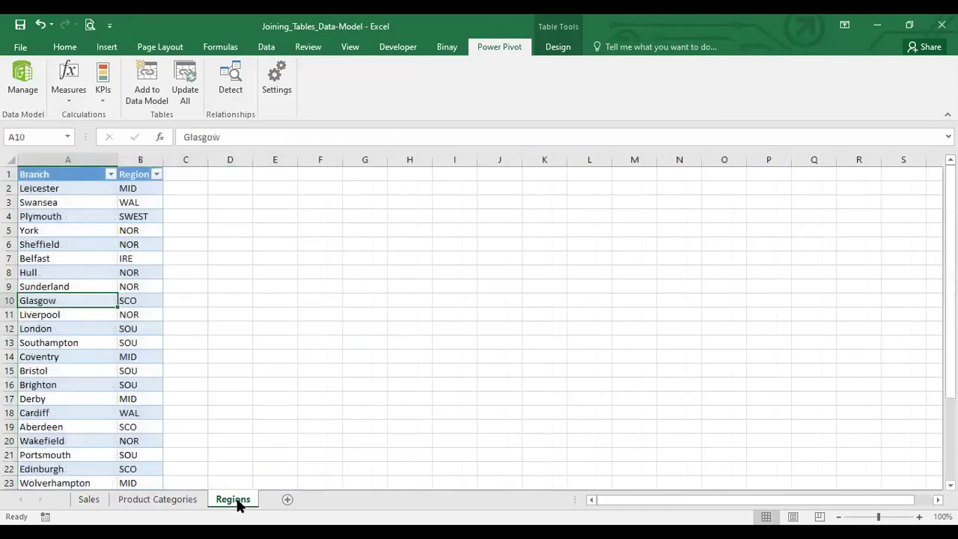
{"action": "left_click", "coordinate": [89, 500]}
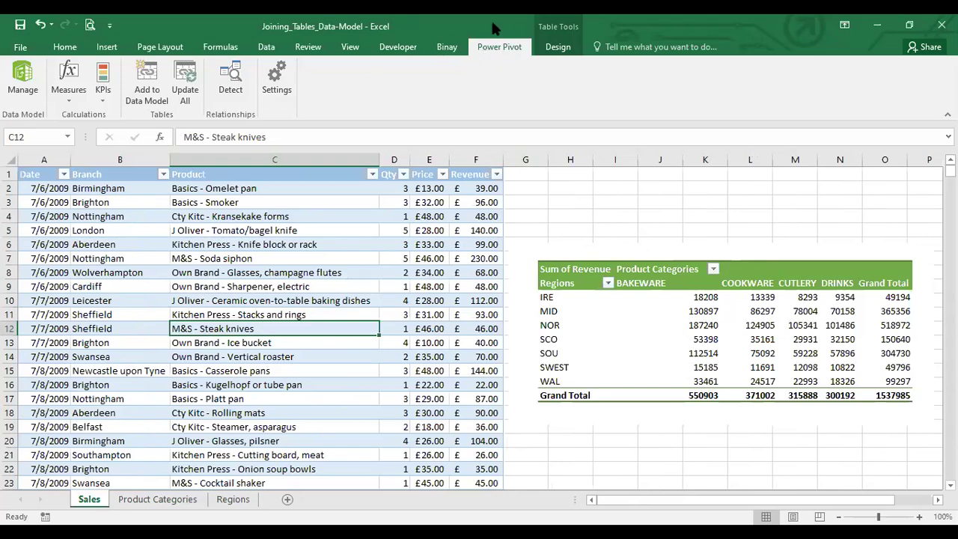
{"action": "left_click", "coordinate": [20, 46]}
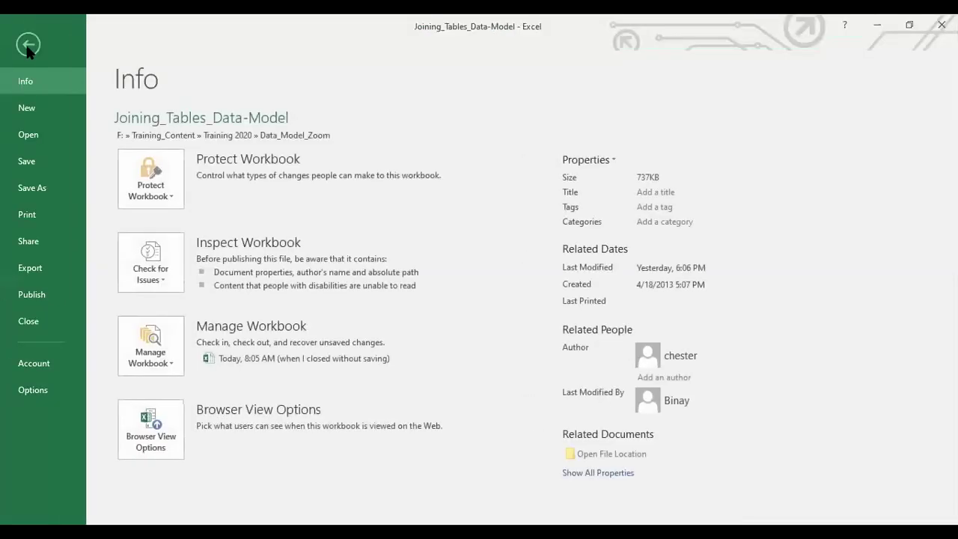
Review the add-in lists in Excel Options, including Disabled Items, then close the window.
{"action": "left_click", "coordinate": [33, 389]}
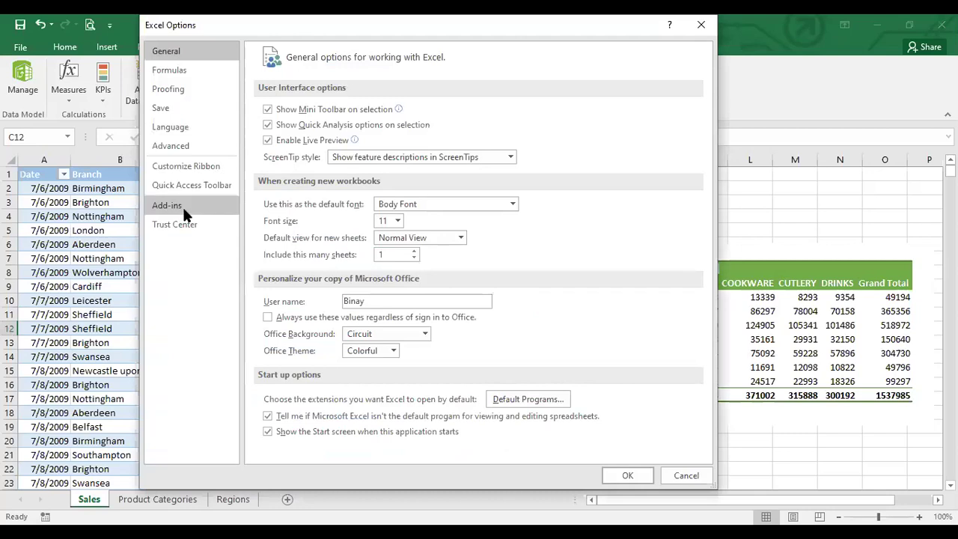
{"action": "left_click", "coordinate": [185, 211]}
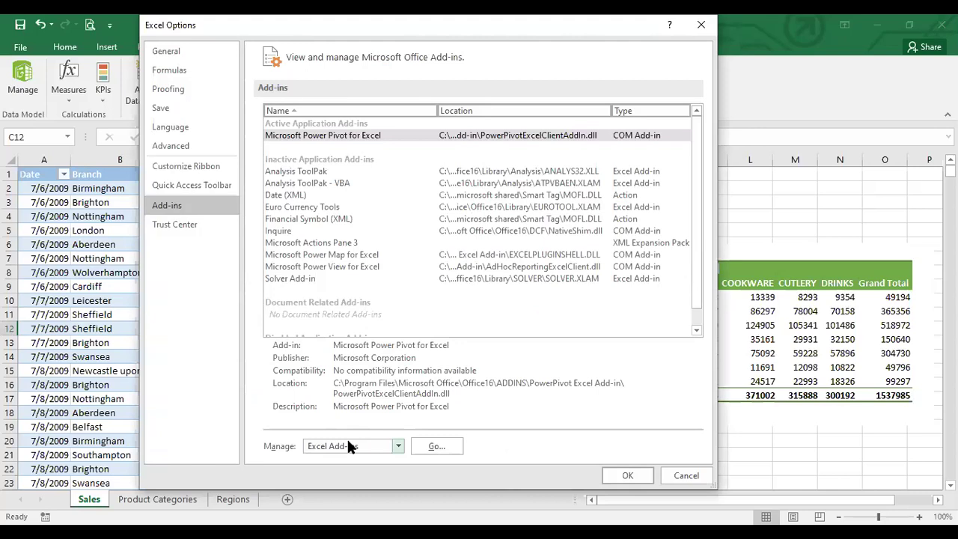
{"action": "left_click", "coordinate": [398, 447]}
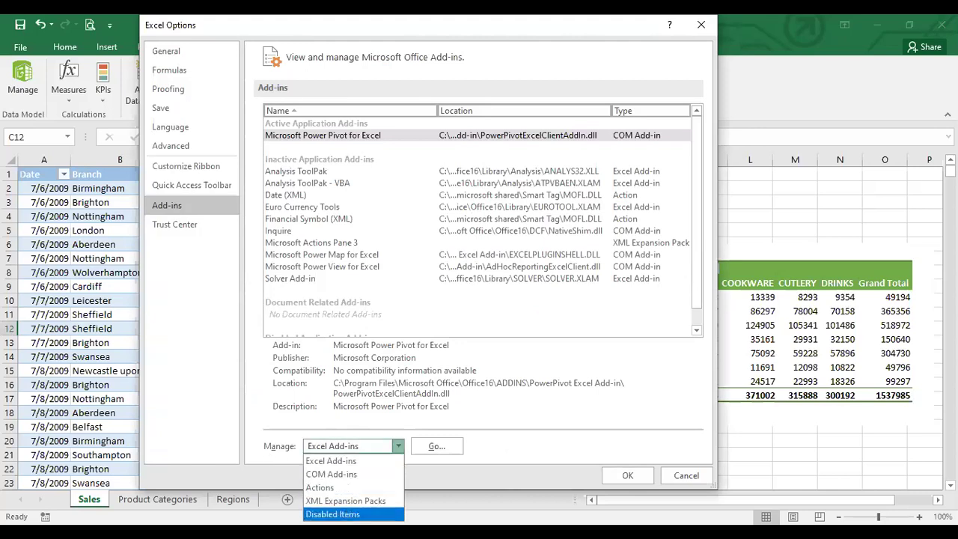
{"action": "key", "text": "Return"}
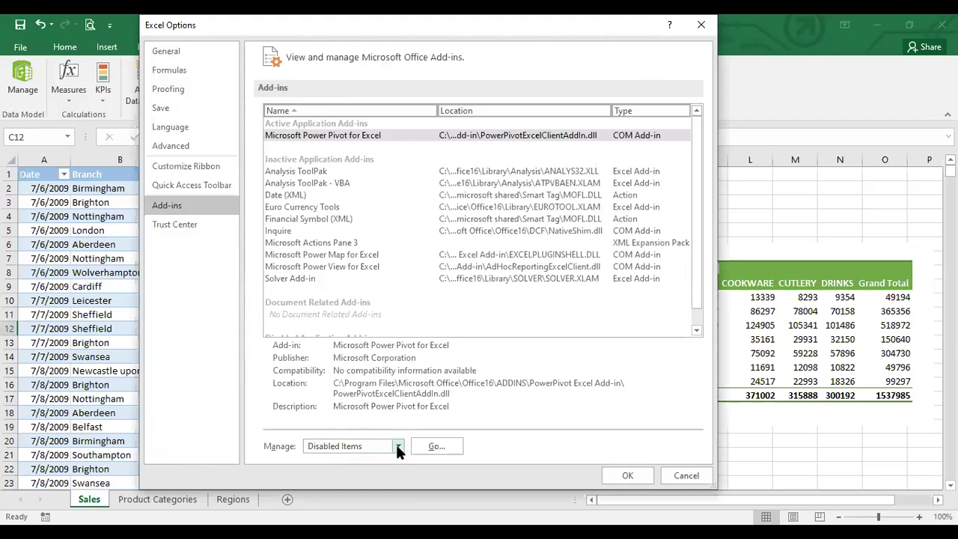
{"action": "left_click", "coordinate": [397, 447]}
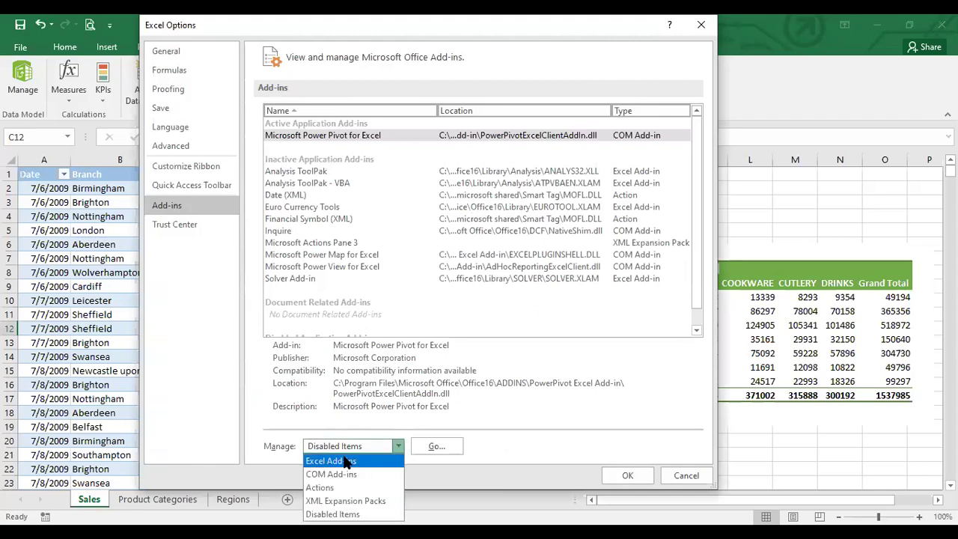
{"action": "left_click", "coordinate": [347, 462]}
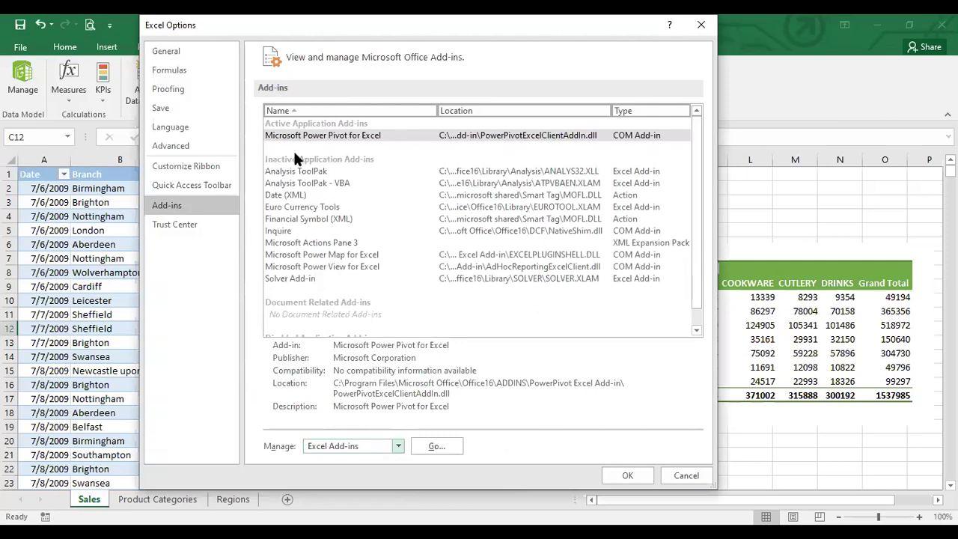
{"action": "left_click", "coordinate": [376, 447]}
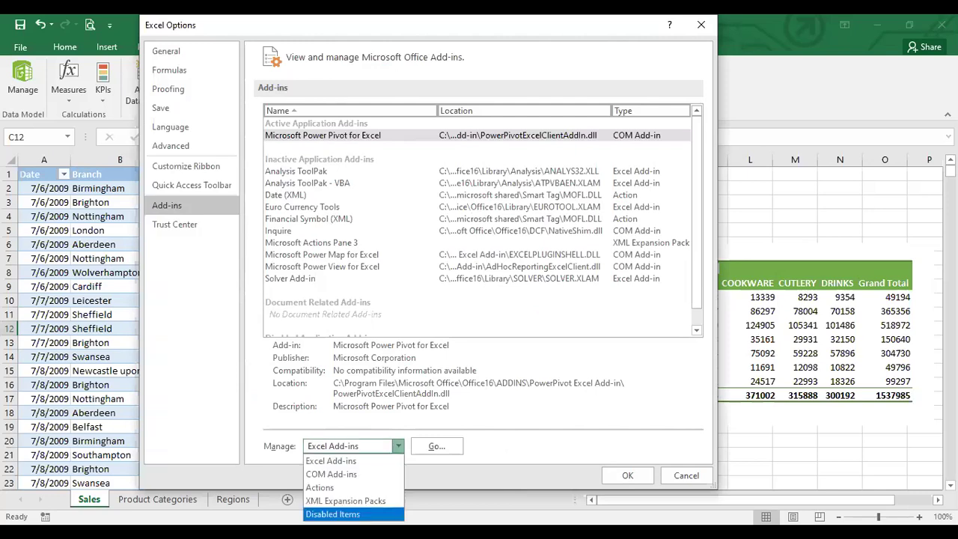
{"action": "left_click", "coordinate": [334, 515]}
{"action": "left_click", "coordinate": [629, 475]}
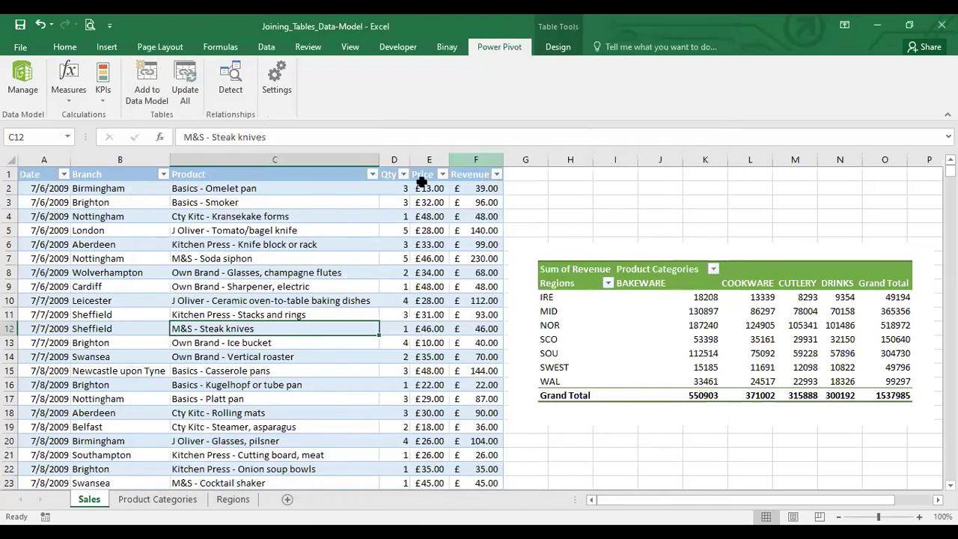
Select Microsoft Power Pivot for Excel under Manage: Excel Add-ins and confirm with OK.
{"action": "left_click", "coordinate": [20, 46]}
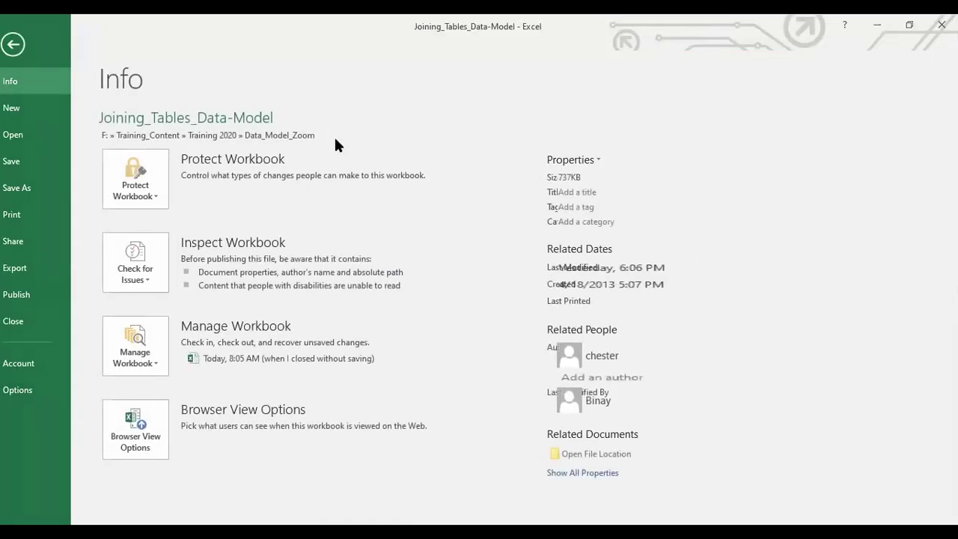
{"action": "key", "text": "Escape"}
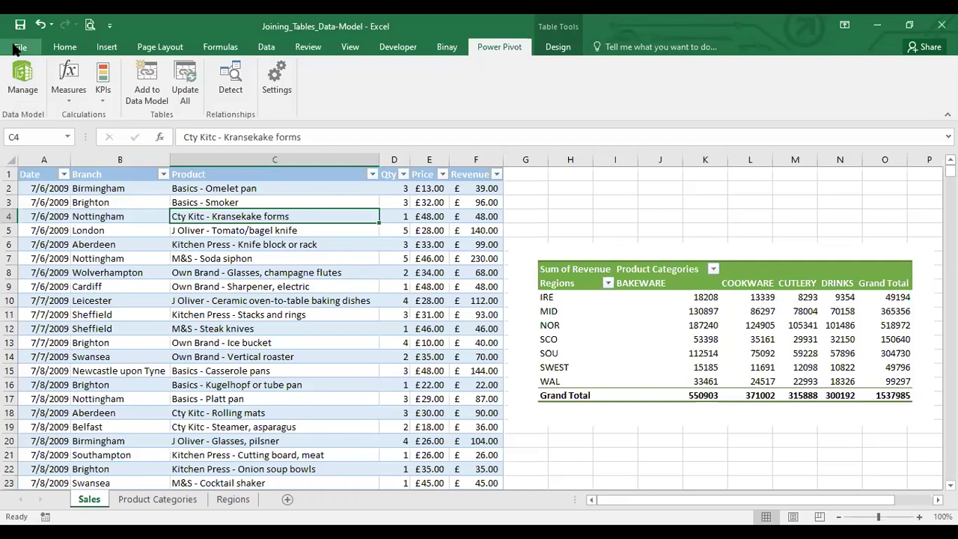
{"action": "left_click", "coordinate": [20, 47]}
{"action": "left_click", "coordinate": [33, 390]}
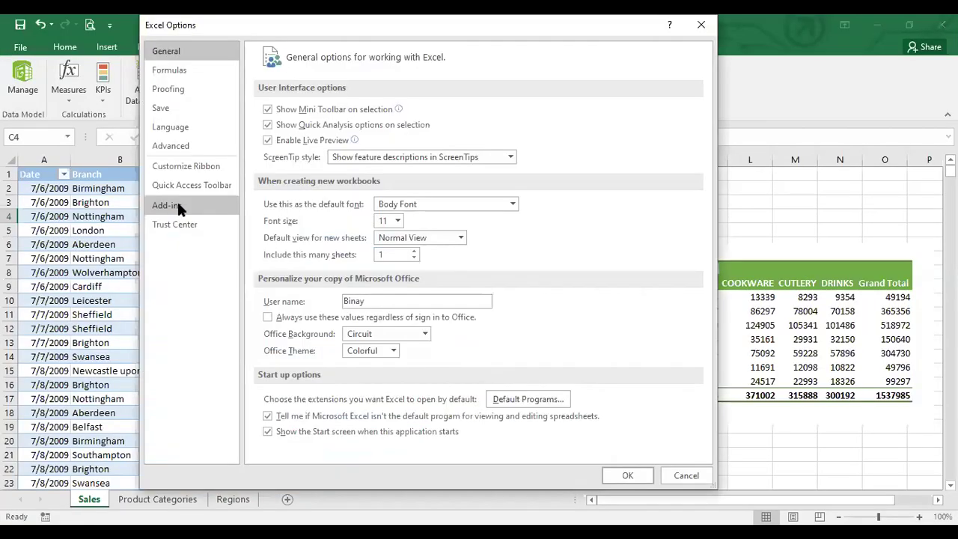
{"action": "left_click", "coordinate": [177, 203]}
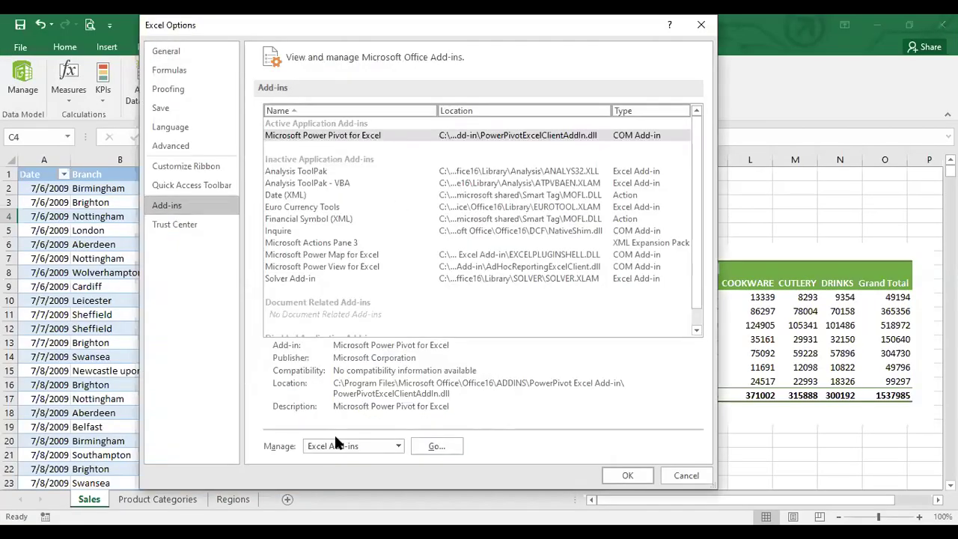
{"action": "left_click", "coordinate": [388, 448]}
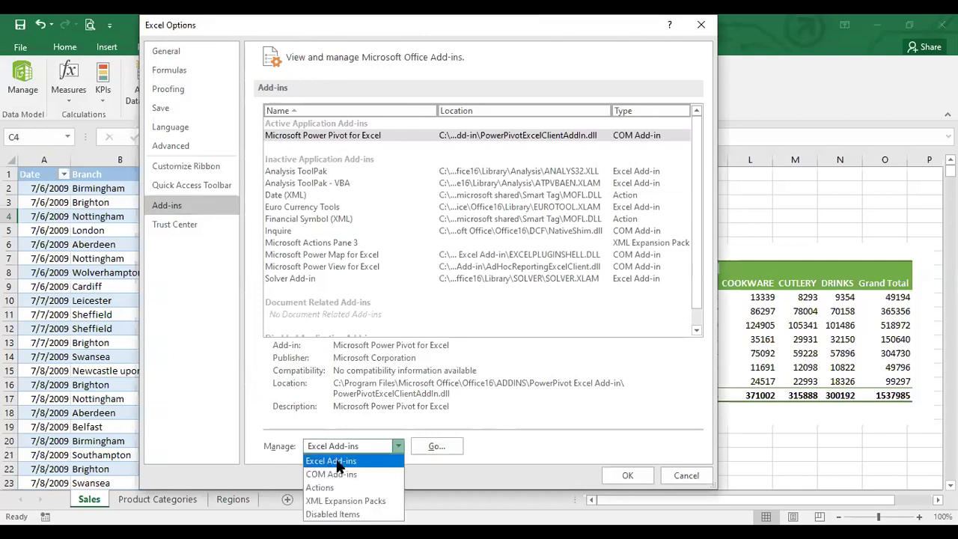
{"action": "left_click", "coordinate": [337, 463]}
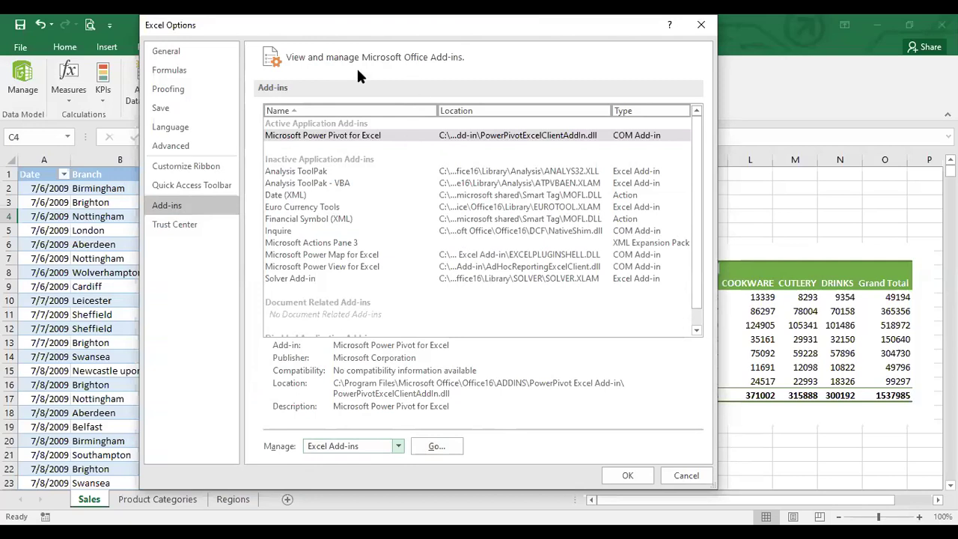
{"action": "left_click", "coordinate": [348, 136]}
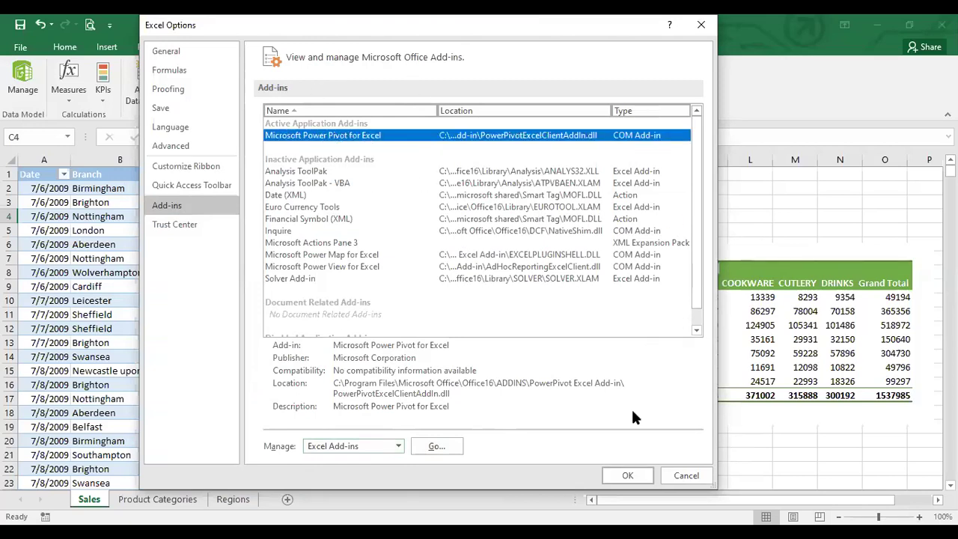
{"action": "left_click", "coordinate": [627, 476]}
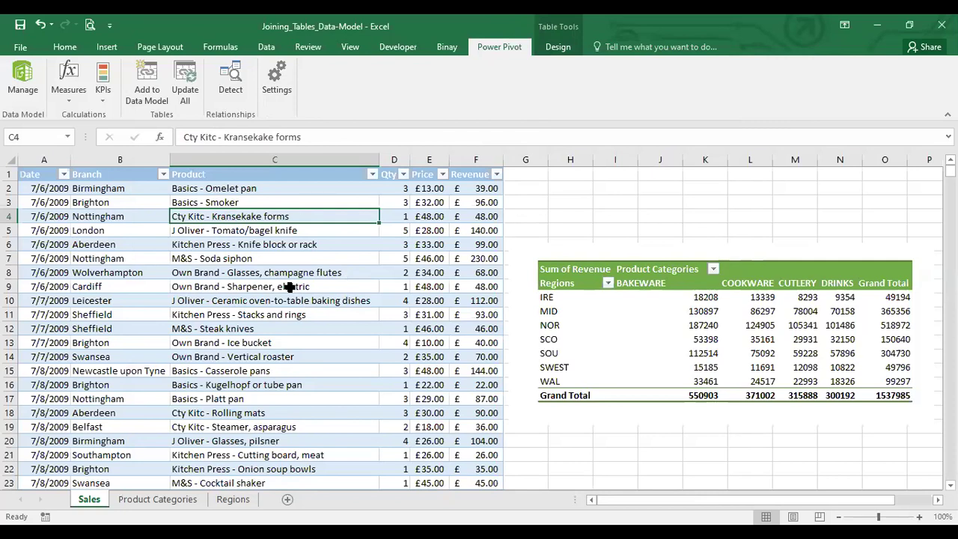
With a cell in the Sales table selected, choose Power Pivot > Add to Data Model.
{"action": "left_click", "coordinate": [158, 499]}
{"action": "left_click", "coordinate": [90, 500]}
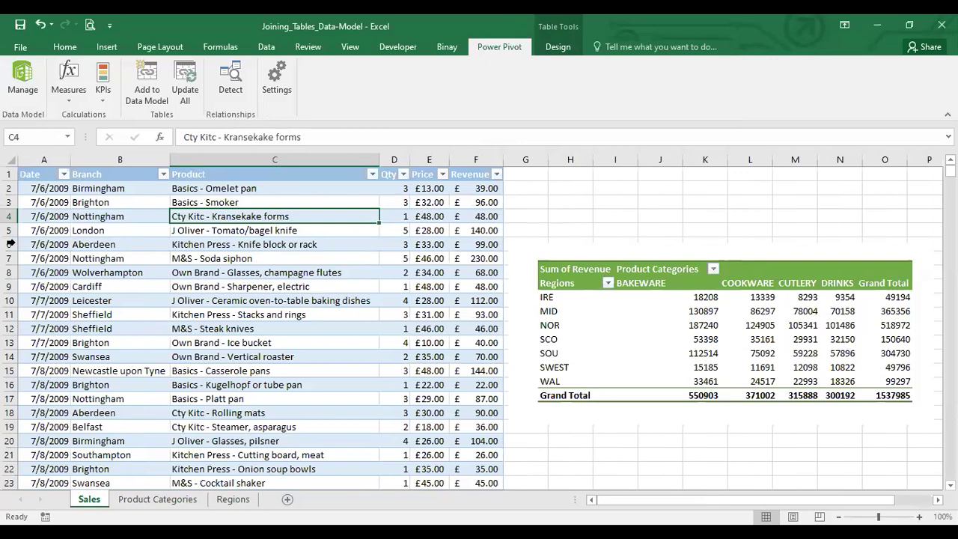
{"action": "left_click", "coordinate": [114, 244]}
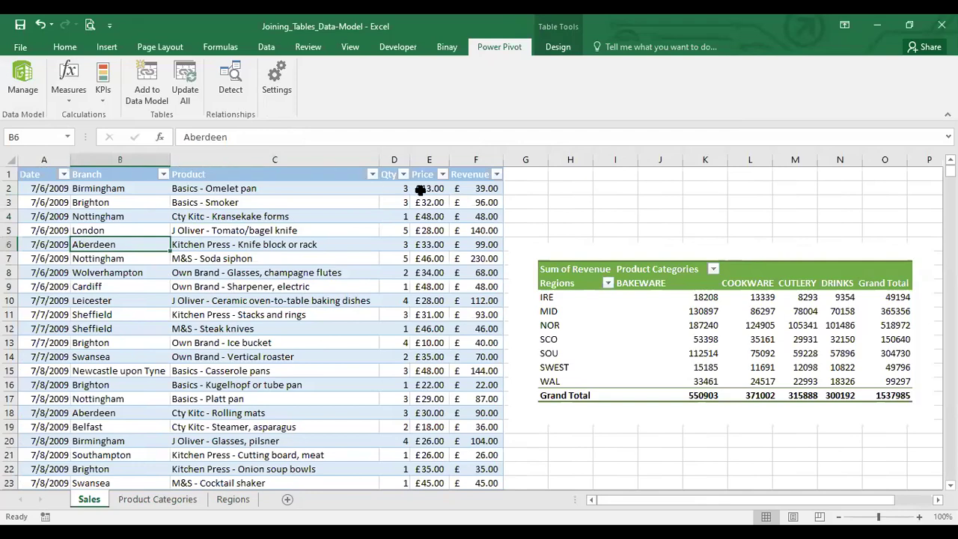
{"action": "left_click", "coordinate": [161, 500]}
{"action": "left_click", "coordinate": [234, 500]}
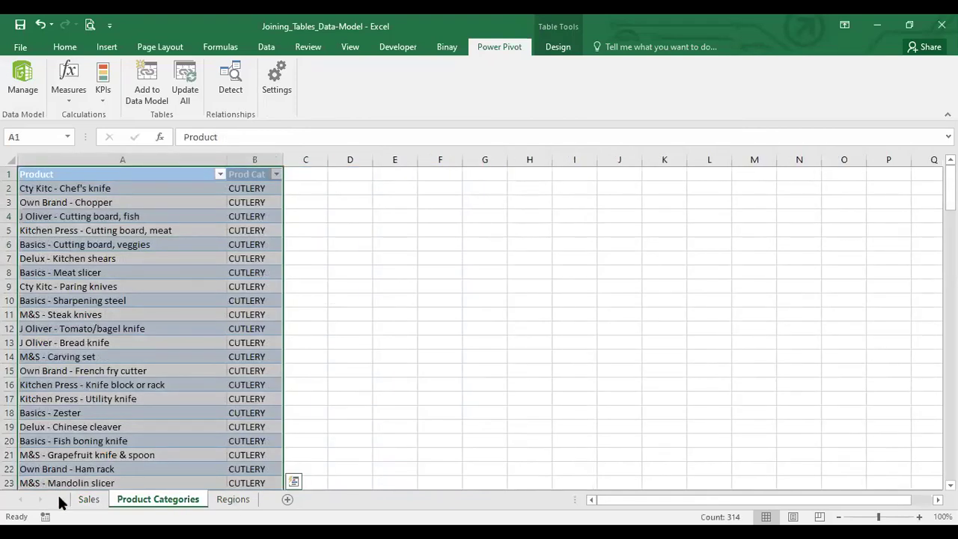
{"action": "left_click", "coordinate": [89, 500]}
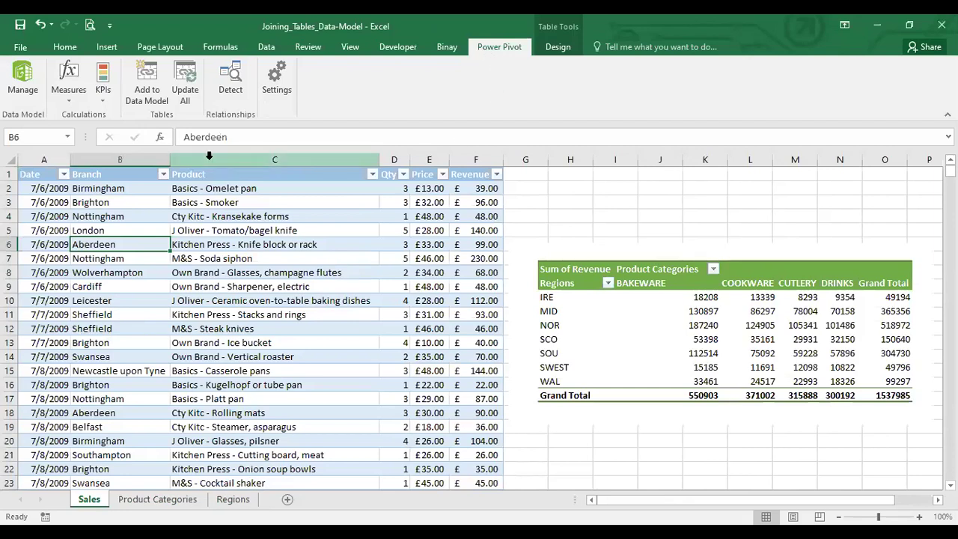
{"action": "left_click", "coordinate": [105, 201]}
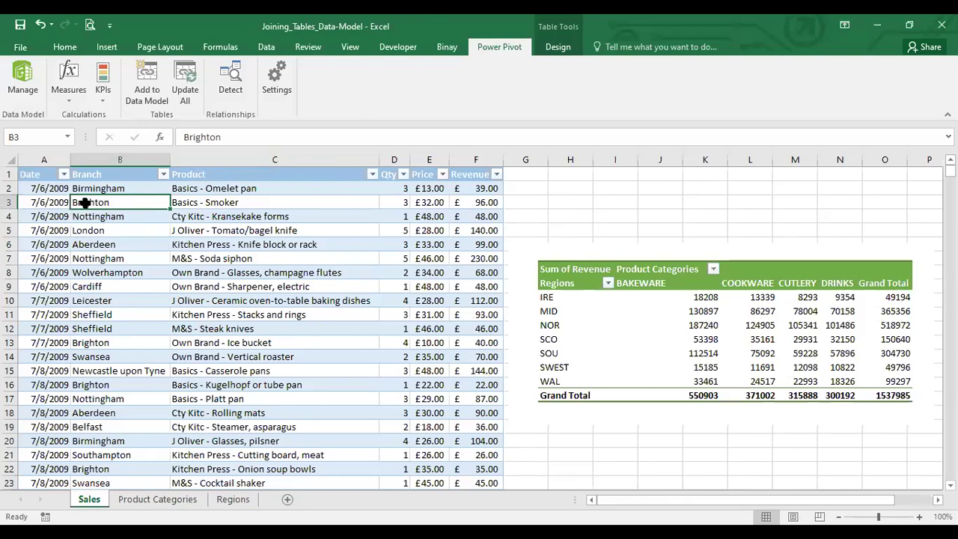
{"action": "left_click", "coordinate": [47, 259]}
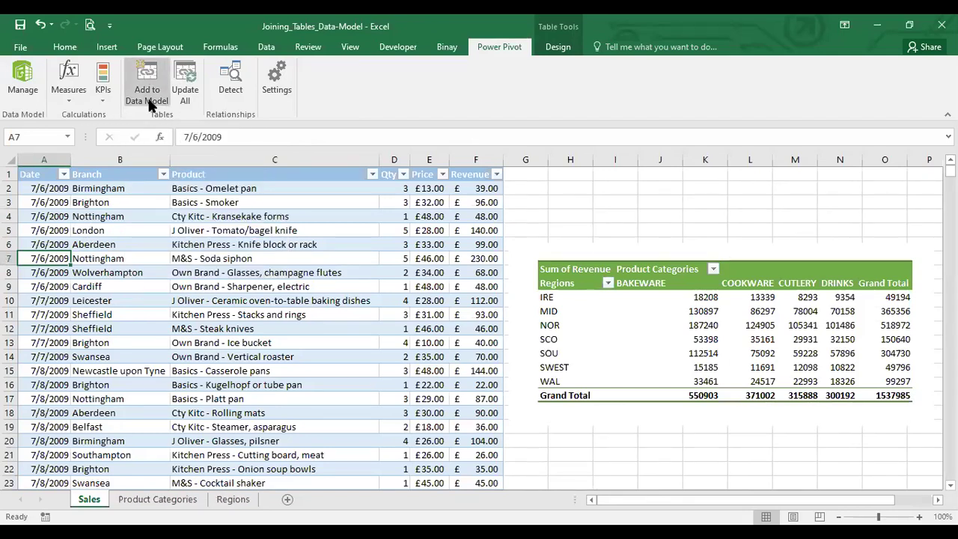
{"action": "left_click", "coordinate": [97, 398]}
{"action": "left_click", "coordinate": [113, 232]}
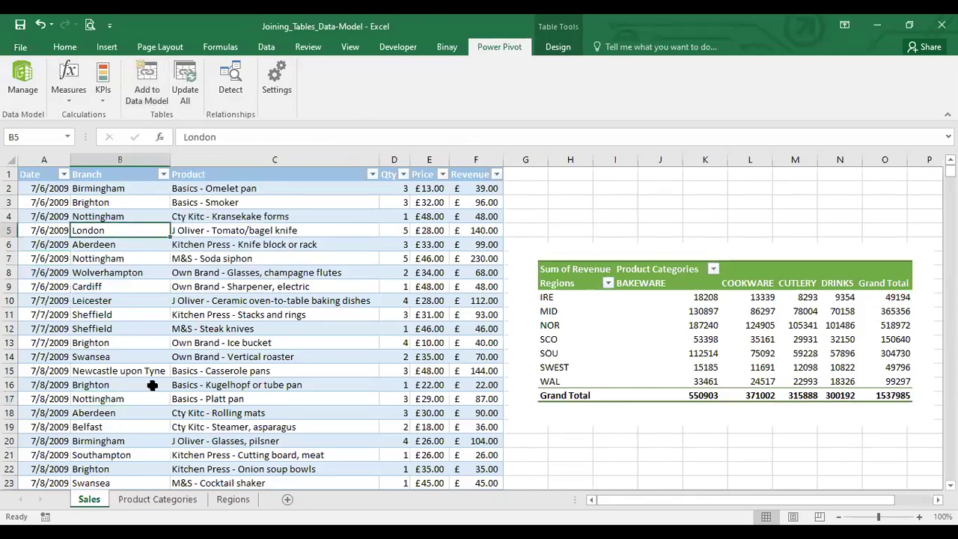
{"action": "left_click", "coordinate": [150, 87]}
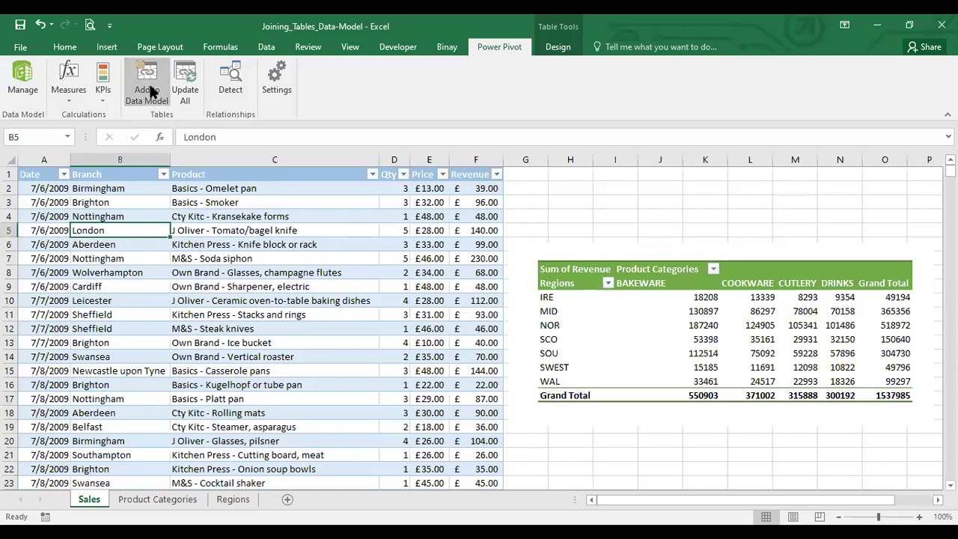
{"action": "left_click", "coordinate": [151, 89]}
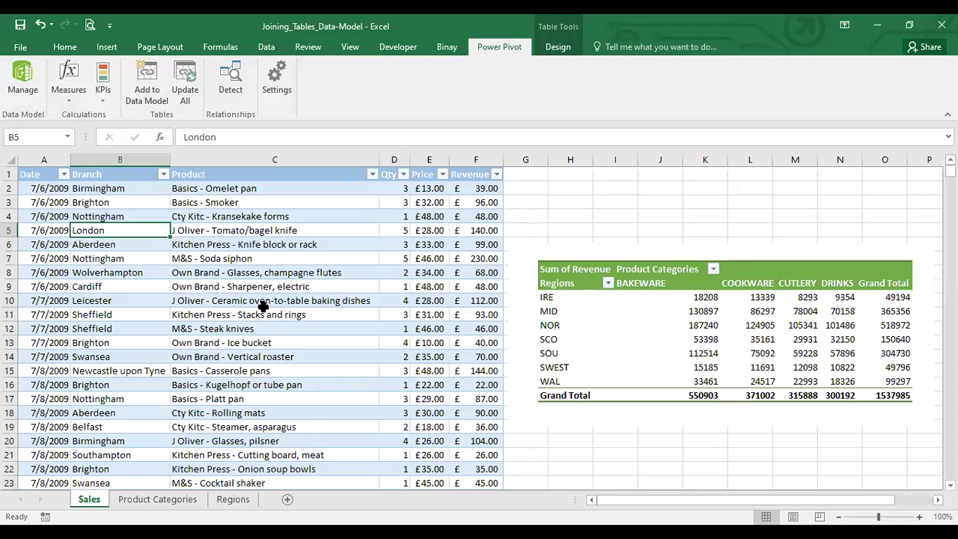
Run Add to Data Model on Product Categories, Sales and Regions, dismissing the Data Model Changed notice.
{"action": "left_click", "coordinate": [147, 500]}
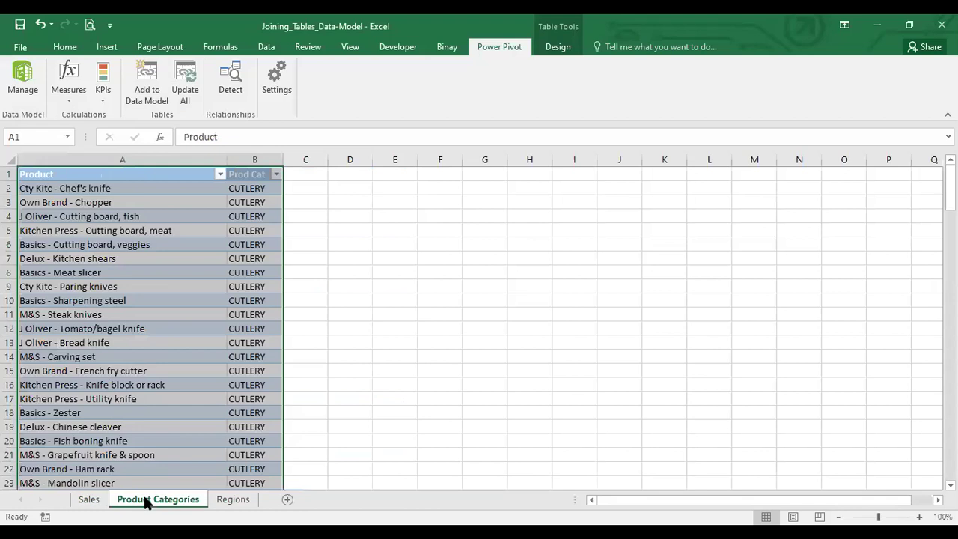
{"action": "left_click", "coordinate": [147, 73]}
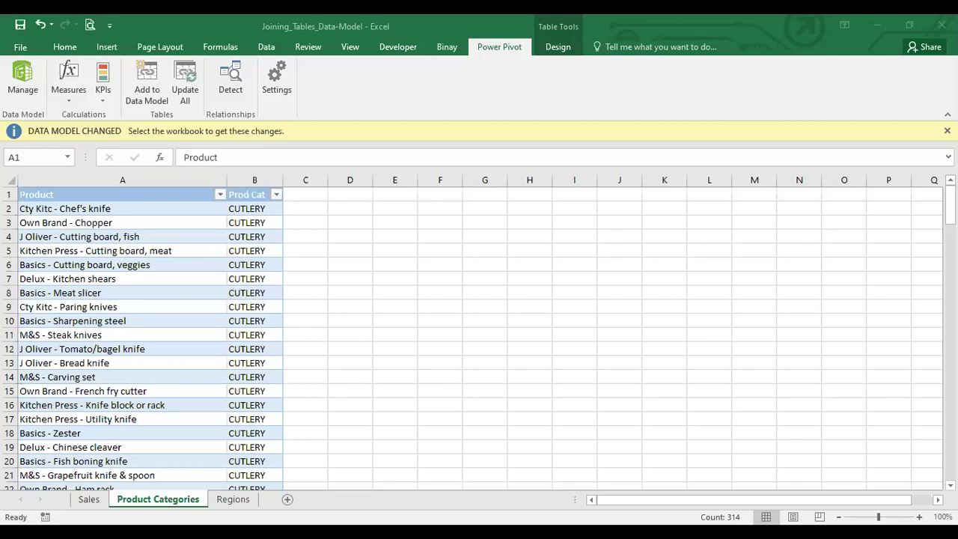
{"action": "left_click", "coordinate": [33, 28]}
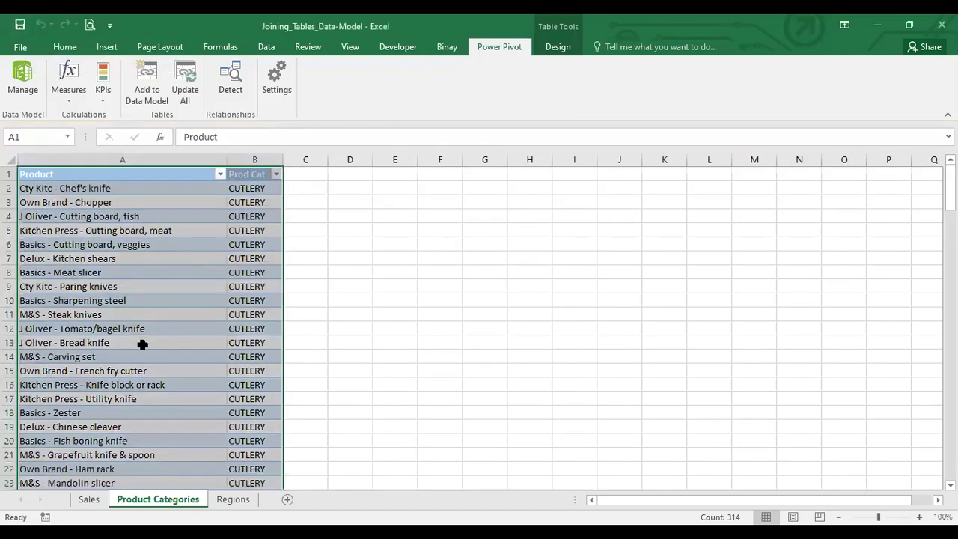
{"action": "left_click", "coordinate": [89, 498]}
{"action": "left_click", "coordinate": [149, 89]}
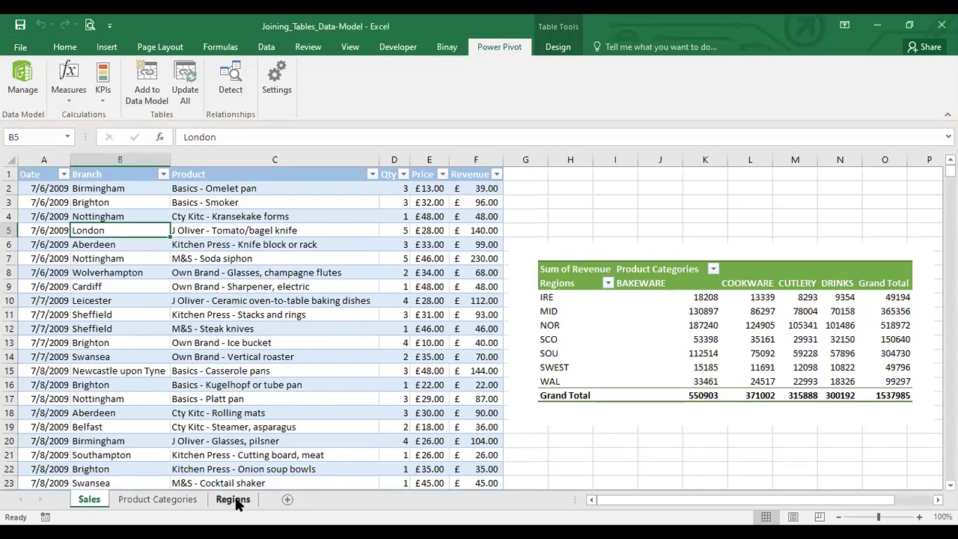
{"action": "left_click", "coordinate": [234, 500]}
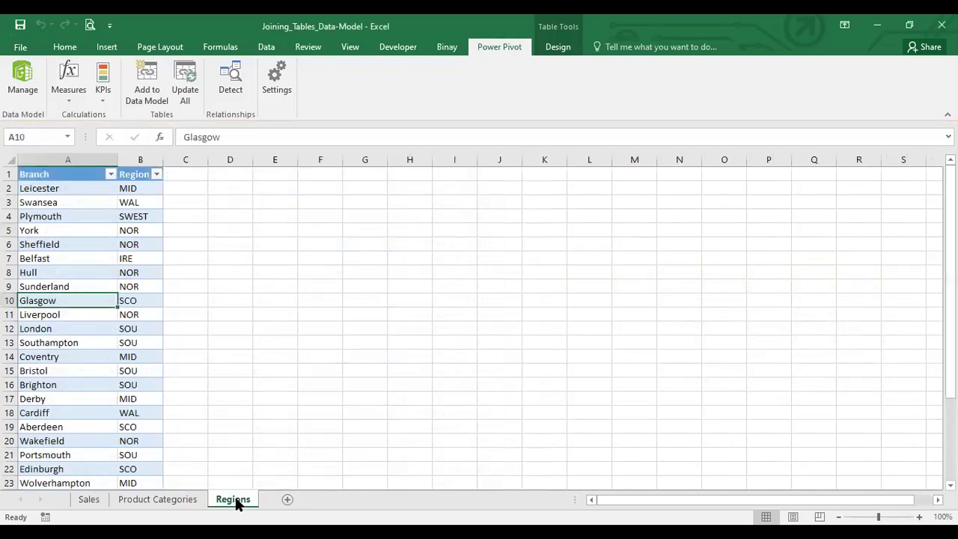
{"action": "left_click", "coordinate": [147, 75]}
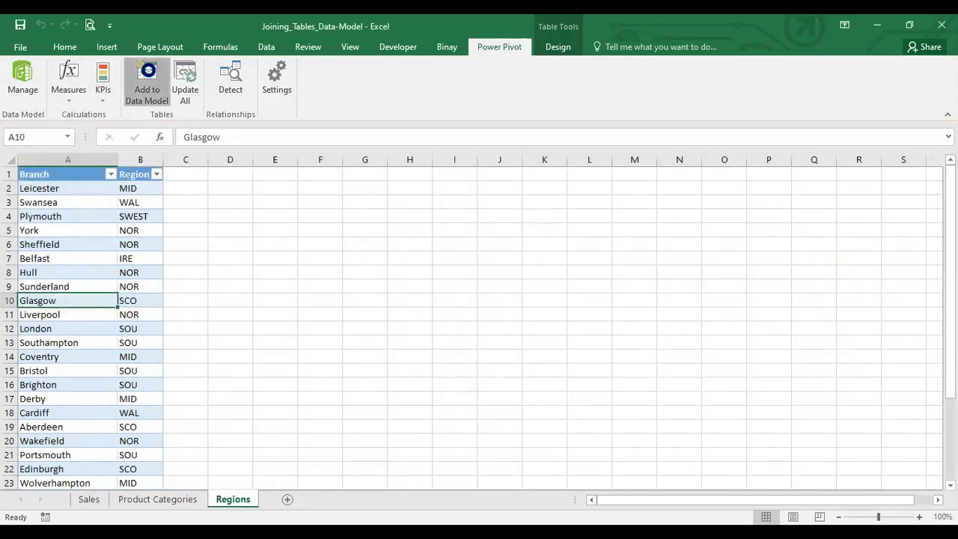
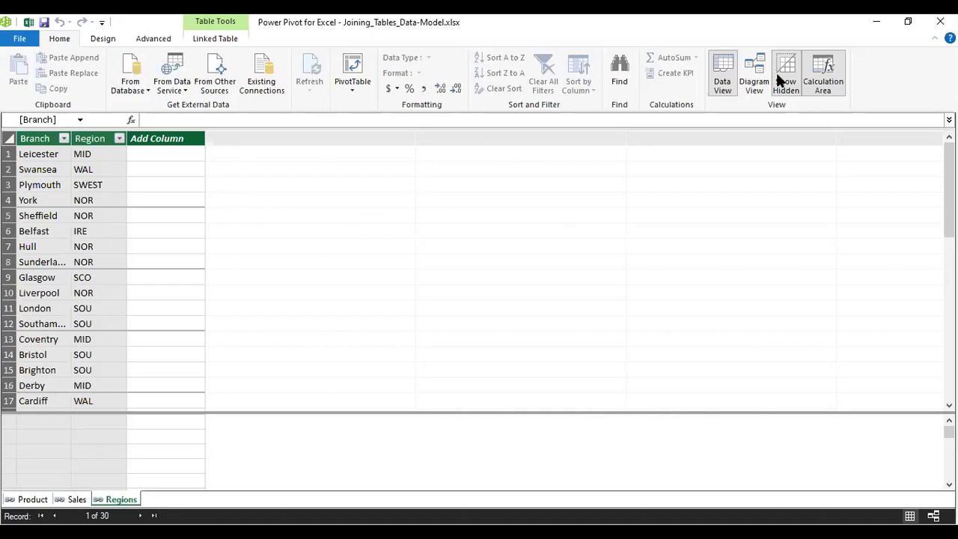
Close the Power Pivot window to get back to the Regions worksheet in Excel.
{"action": "left_click", "coordinate": [941, 21]}
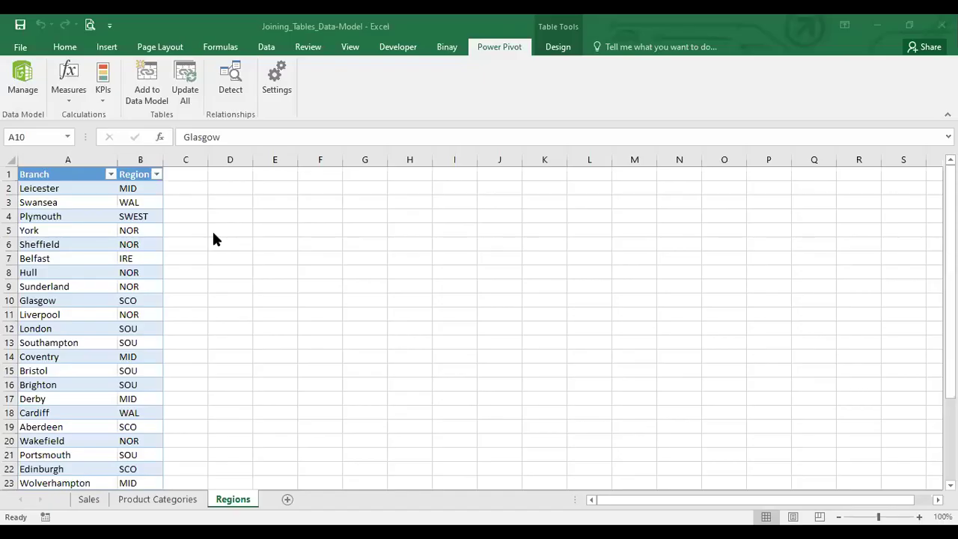
Select a cell in the Sales sheet's sales table and add it to the Data Model.
{"action": "left_click", "coordinate": [89, 500]}
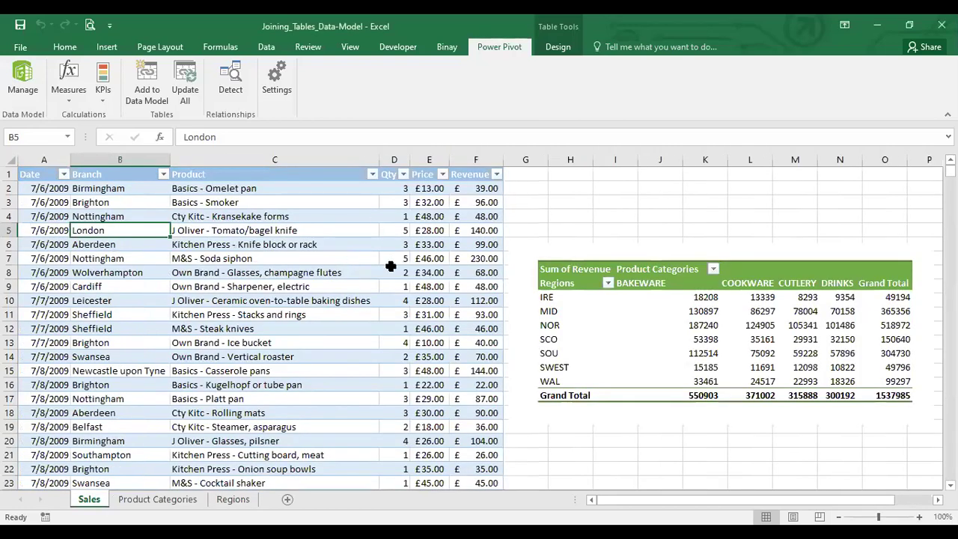
{"action": "left_click_drag", "start_coordinate": [250, 254], "coordinate": [273, 242]}
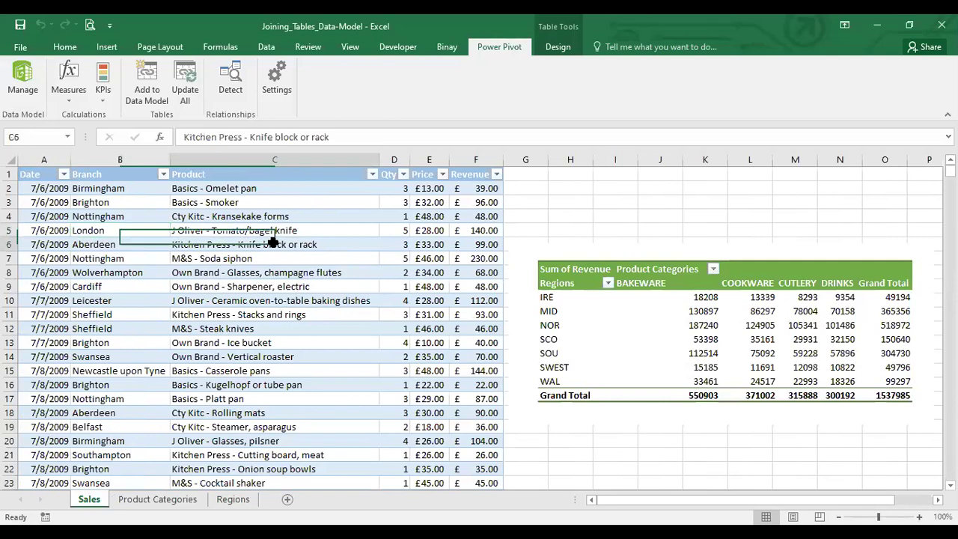
{"action": "left_click_drag", "start_coordinate": [93, 188], "coordinate": [306, 419]}
{"action": "left_click", "coordinate": [83, 300]}
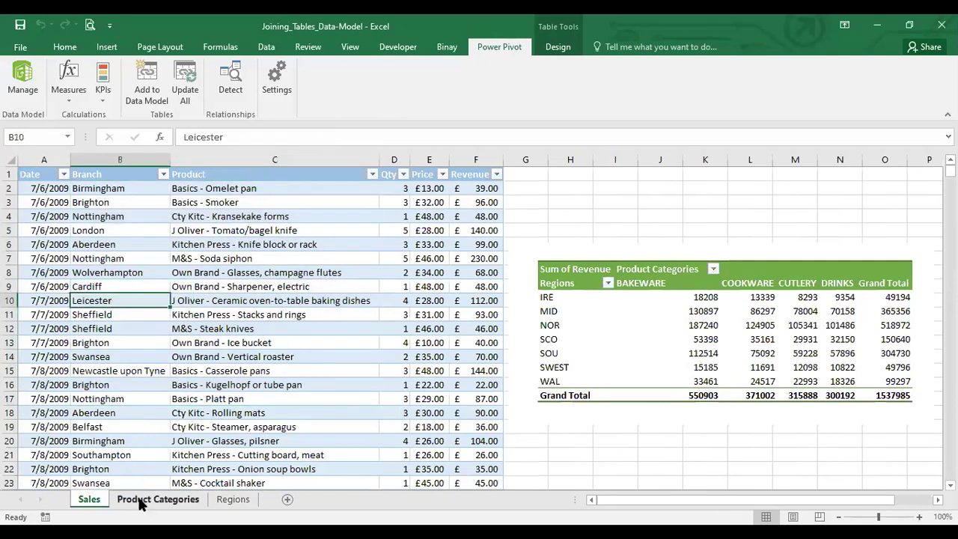
{"action": "left_click", "coordinate": [140, 504]}
{"action": "left_click", "coordinate": [231, 500]}
{"action": "left_click", "coordinate": [90, 499]}
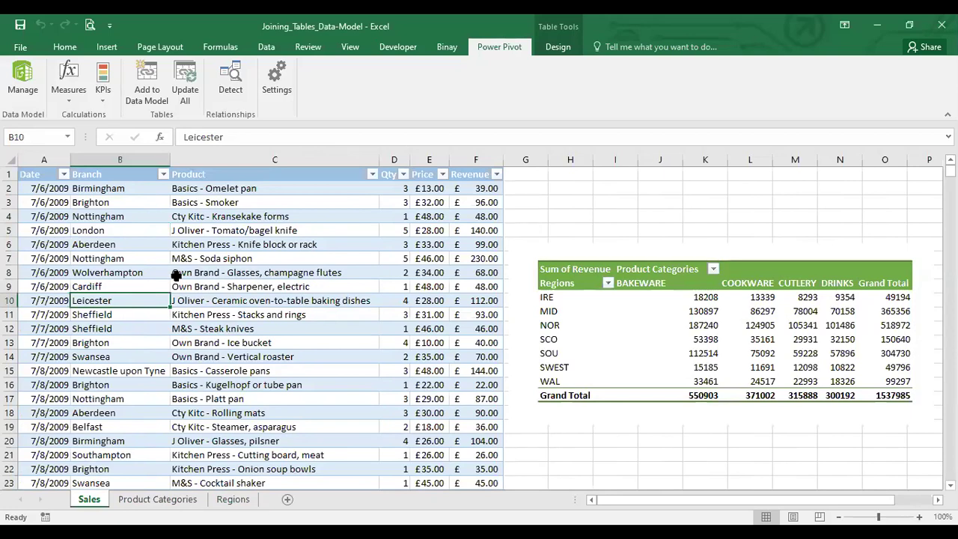
{"action": "left_click", "coordinate": [101, 210]}
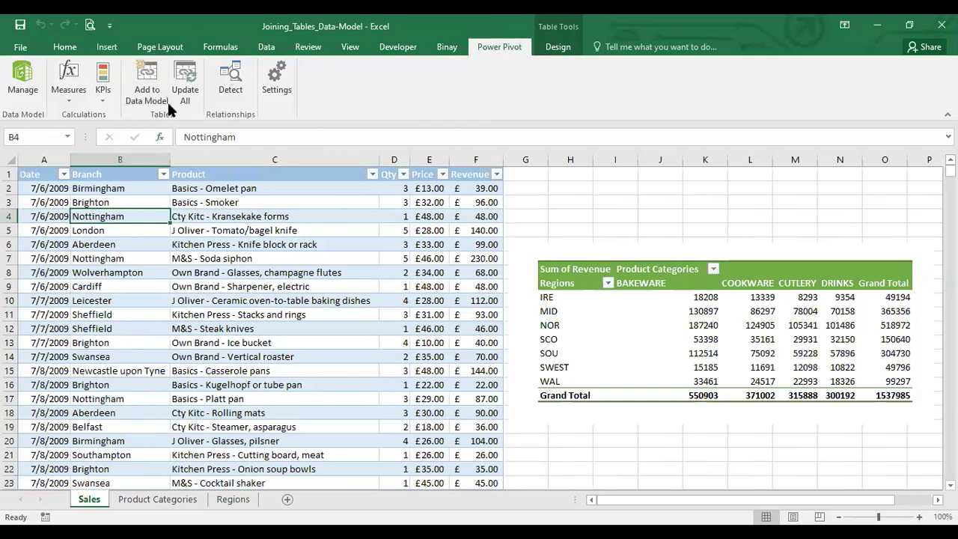
{"action": "left_click", "coordinate": [142, 77]}
Move the Regions table to first place, then view Product, Sales and Regions in Diagram View.
{"action": "left_click", "coordinate": [144, 77]}
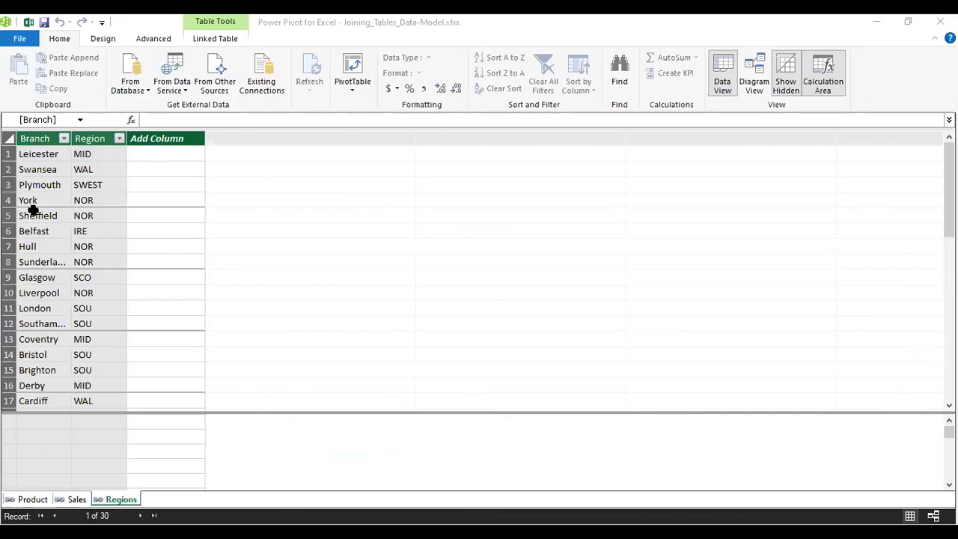
{"action": "left_click_drag", "start_coordinate": [120, 499], "coordinate": [16, 499]}
{"action": "left_click", "coordinate": [80, 500]}
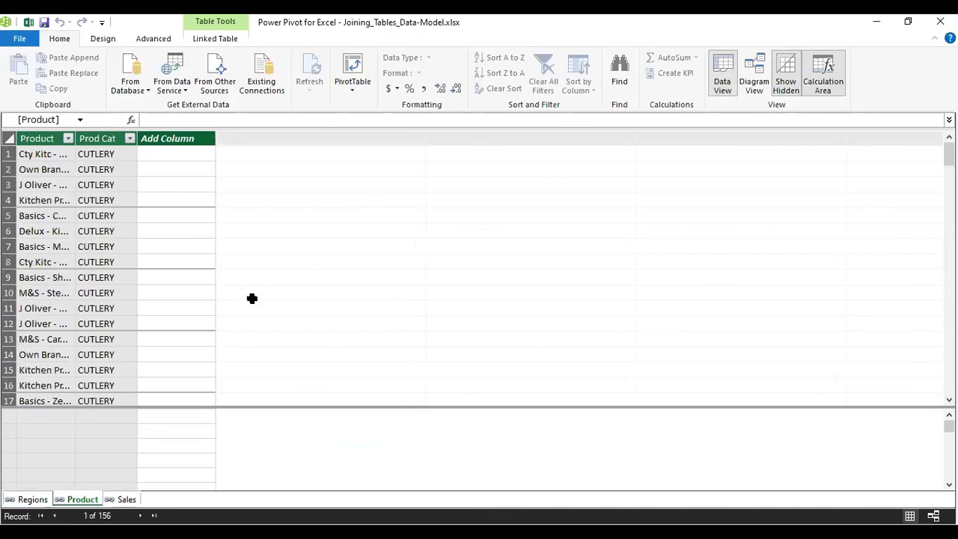
{"action": "left_click", "coordinate": [755, 75]}
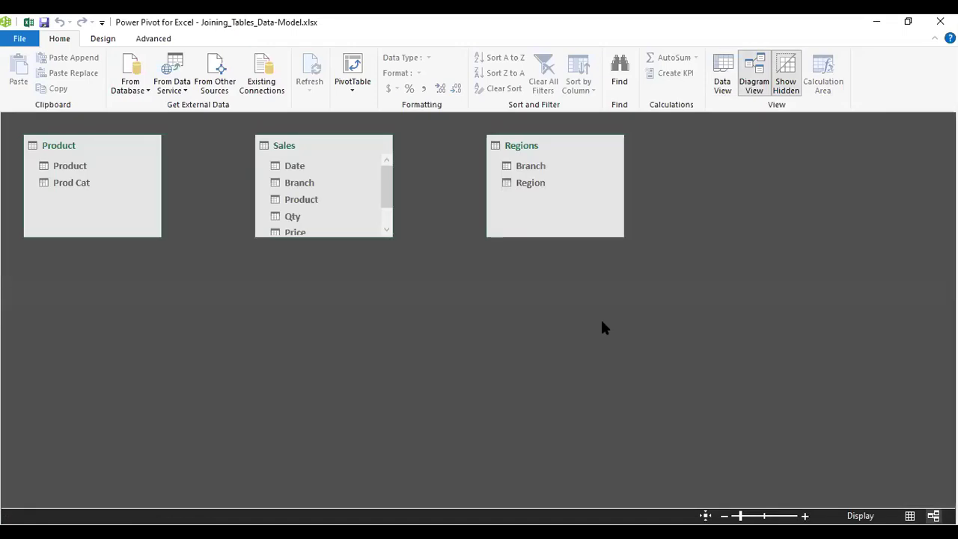
Enlarge the Sales box to reveal Revenue and reposition the Sales, Regions and Product boxes.
{"action": "left_click_drag", "start_coordinate": [329, 235], "coordinate": [328, 301]}
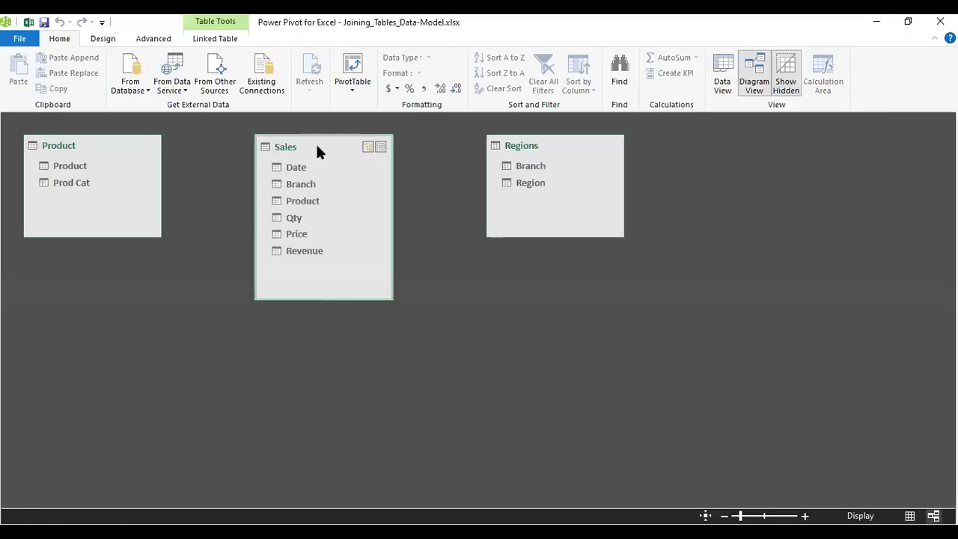
{"action": "left_click_drag", "start_coordinate": [316, 144], "coordinate": [294, 168]}
{"action": "mouse_move", "coordinate": [501, 147]}
{"action": "left_mouse_down"}
{"action": "mouse_move", "coordinate": [517, 177]}
{"action": "mouse_move", "coordinate": [515, 207]}
{"action": "left_mouse_up"}
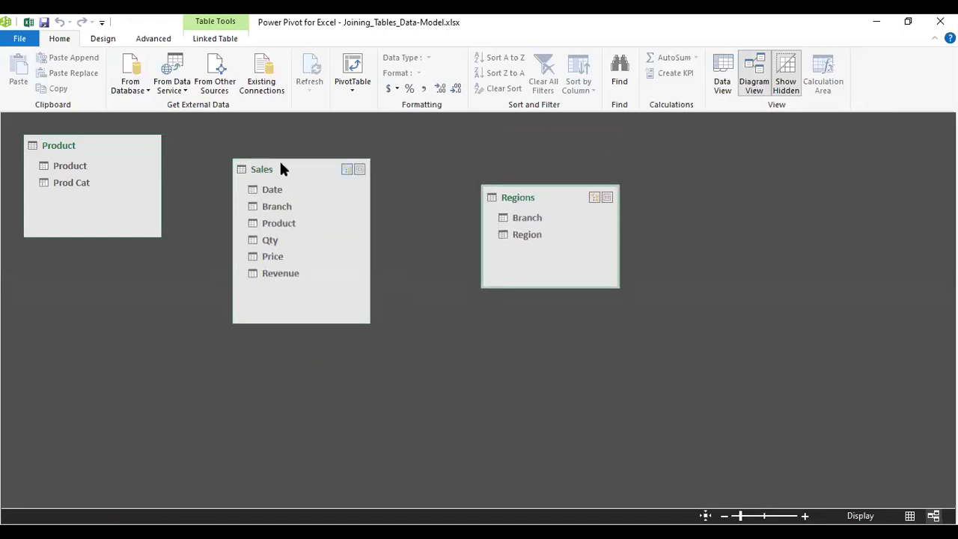
{"action": "left_click_drag", "start_coordinate": [280, 161], "coordinate": [358, 158]}
{"action": "left_click_drag", "start_coordinate": [90, 142], "coordinate": [102, 216]}
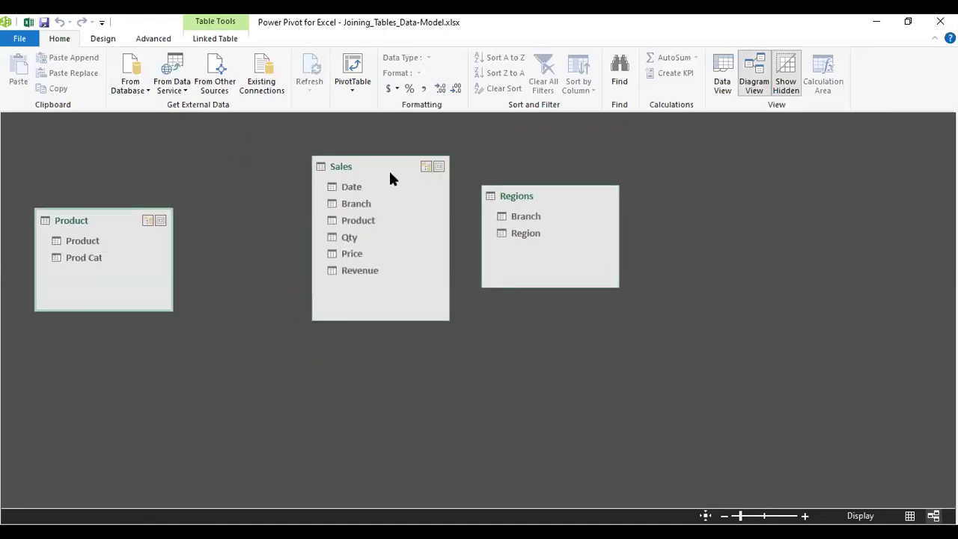
{"action": "left_click_drag", "start_coordinate": [366, 169], "coordinate": [333, 161]}
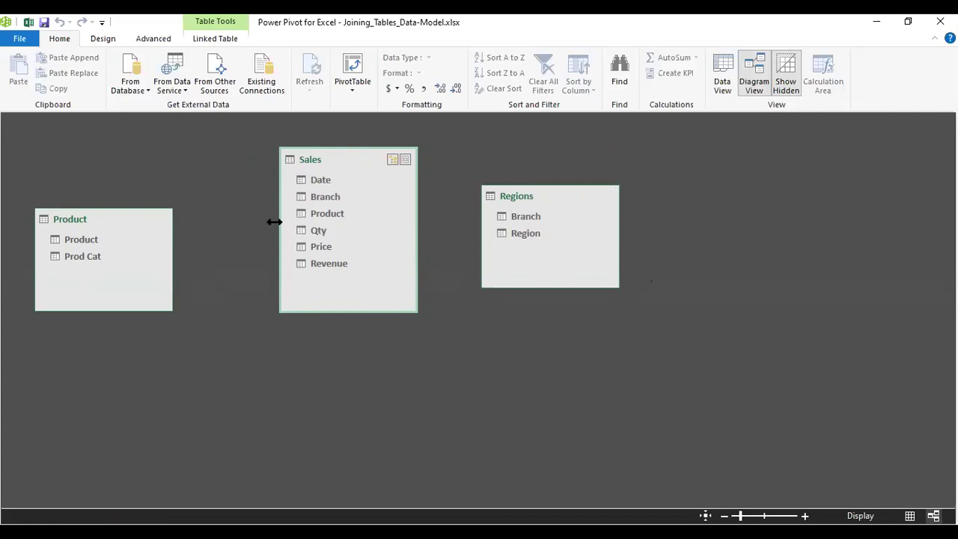
{"action": "left_click_drag", "start_coordinate": [321, 146], "coordinate": [307, 134]}
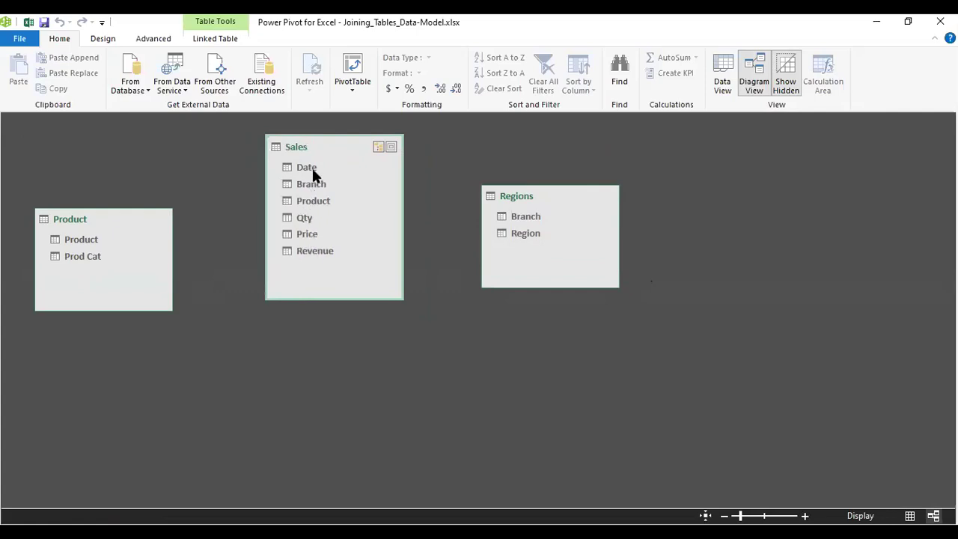
Fine-tune the Product, Regions and Sales table positions so they sit spaced apart.
{"action": "left_click", "coordinate": [522, 199]}
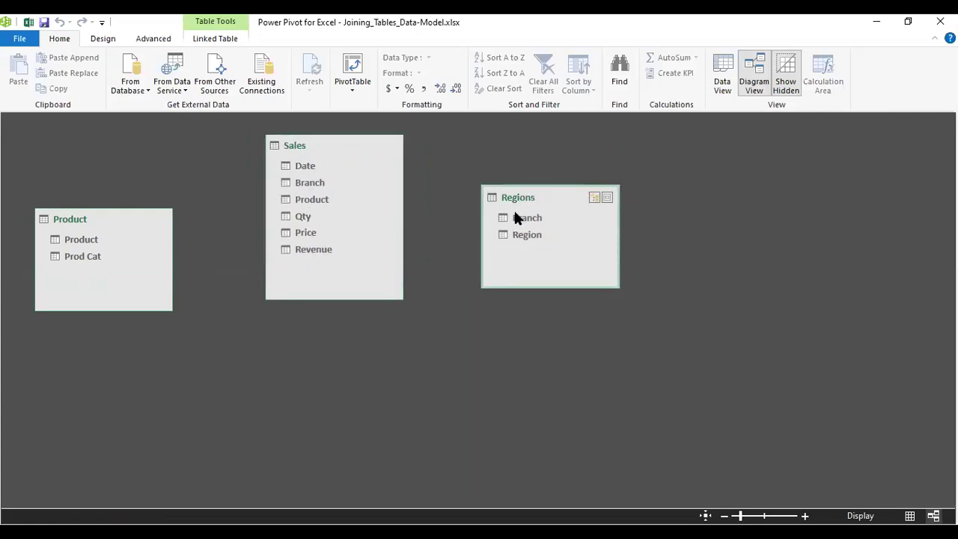
{"action": "left_click", "coordinate": [103, 217]}
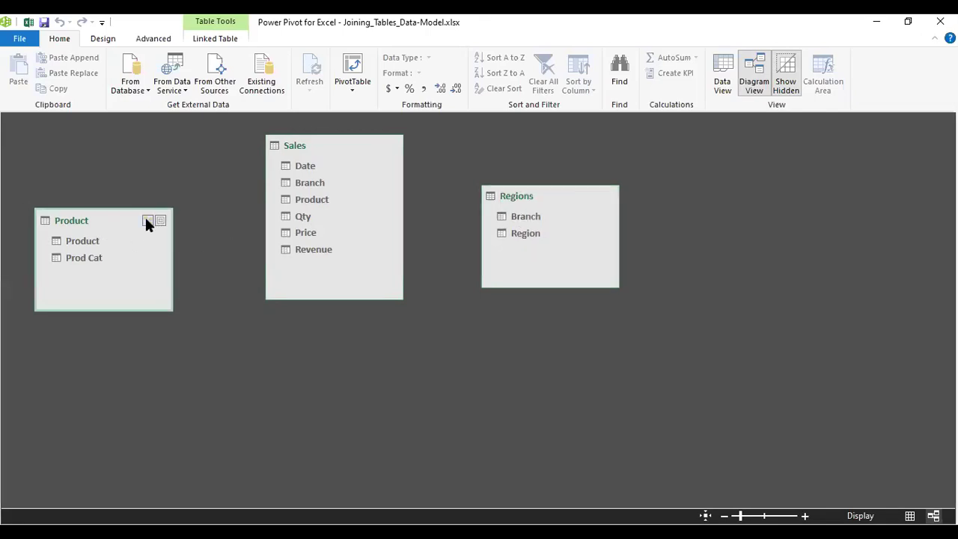
{"action": "left_click", "coordinate": [301, 143]}
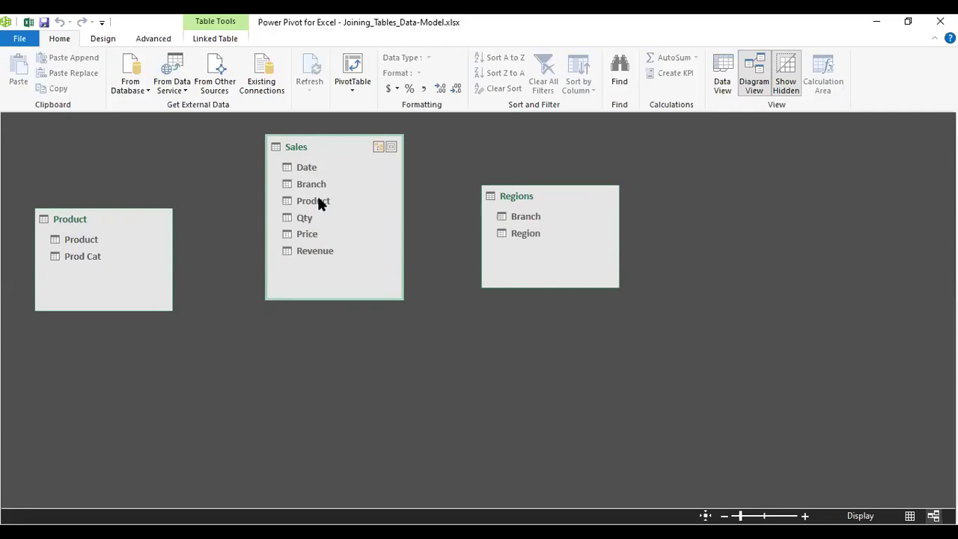
{"action": "left_click_drag", "start_coordinate": [130, 223], "coordinate": [158, 201]}
{"action": "mouse_move", "coordinate": [132, 238]}
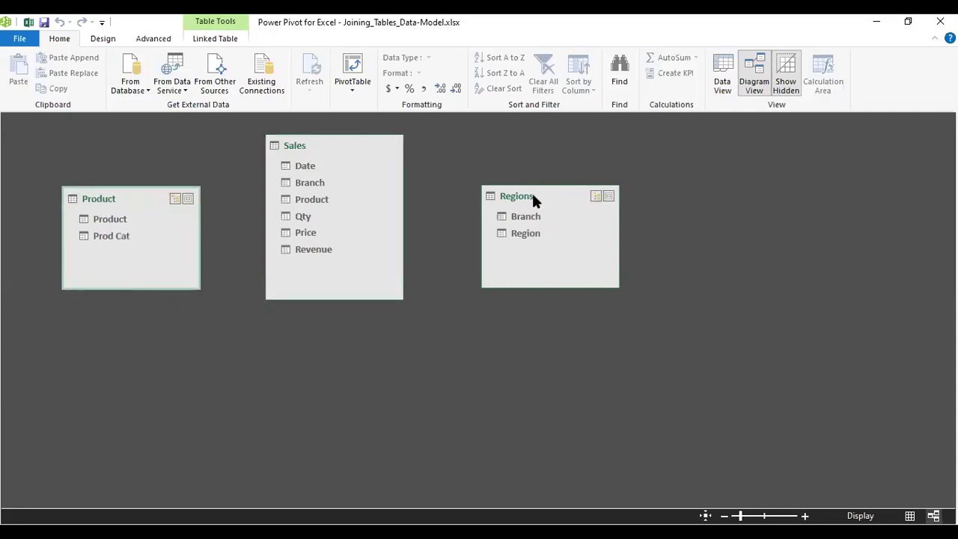
{"action": "left_click_drag", "start_coordinate": [533, 198], "coordinate": [510, 200]}
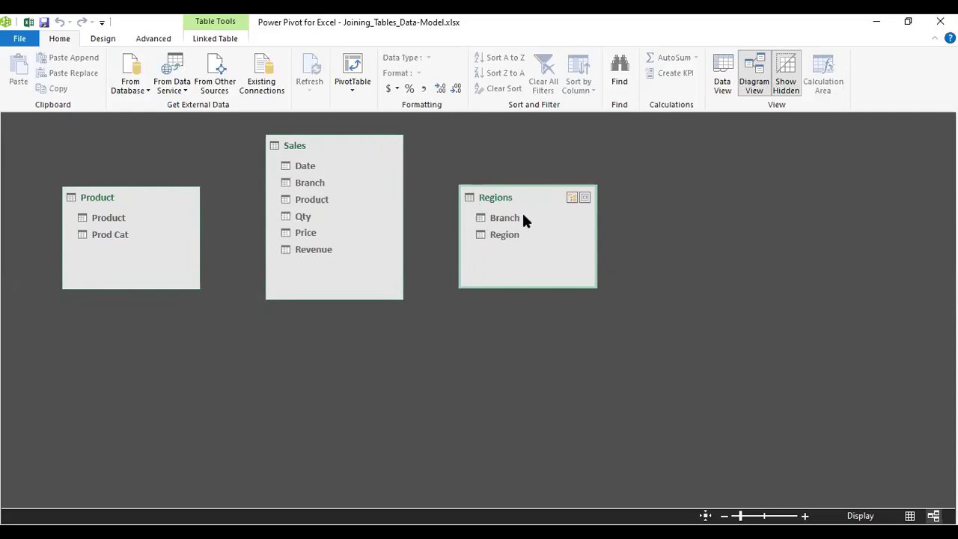
{"action": "mouse_move", "coordinate": [334, 145]}
{"action": "left_click_drag", "start_coordinate": [315, 141], "coordinate": [304, 146]}
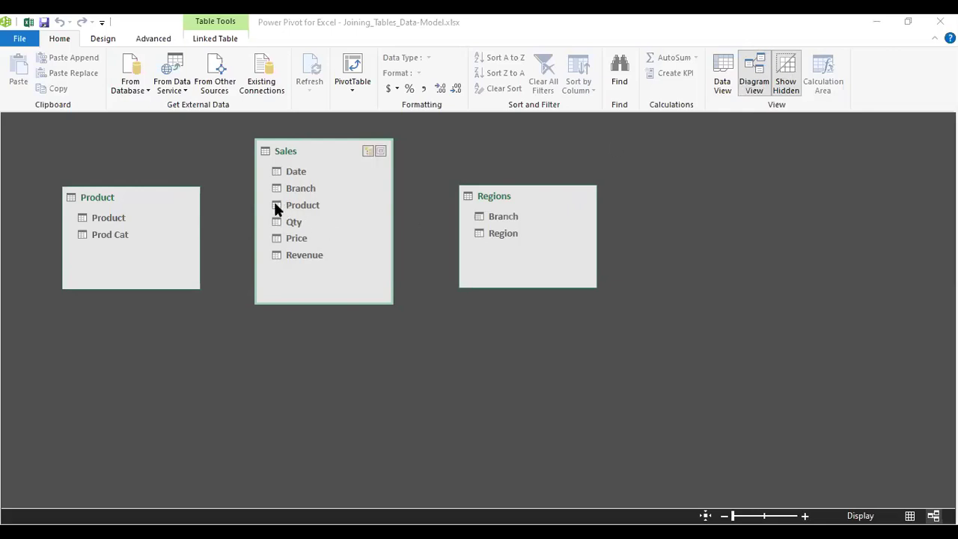
Link Sales[Product] to Product[Product] and nudge both tables into a tidier layout.
{"action": "left_click_drag", "start_coordinate": [275, 209], "coordinate": [109, 220]}
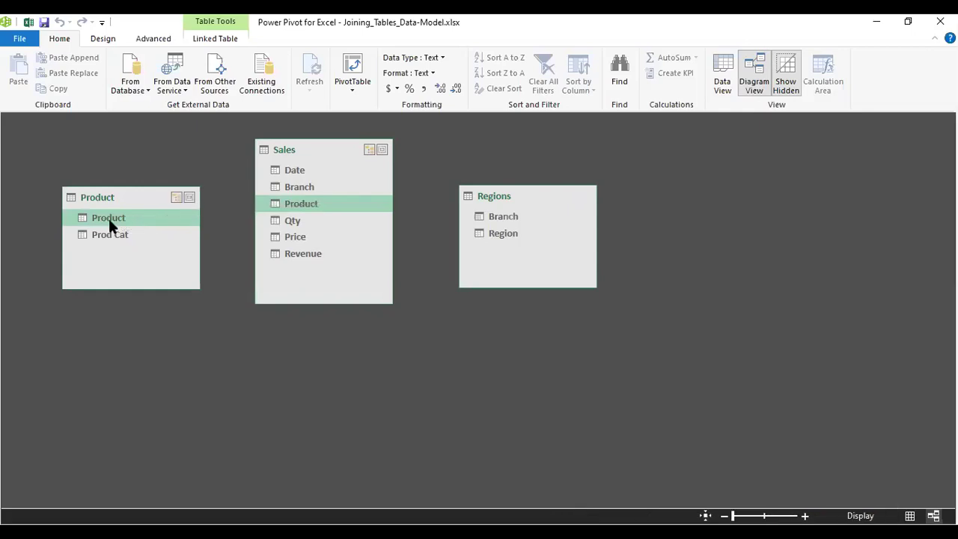
{"action": "left_click_drag", "start_coordinate": [316, 147], "coordinate": [344, 146]}
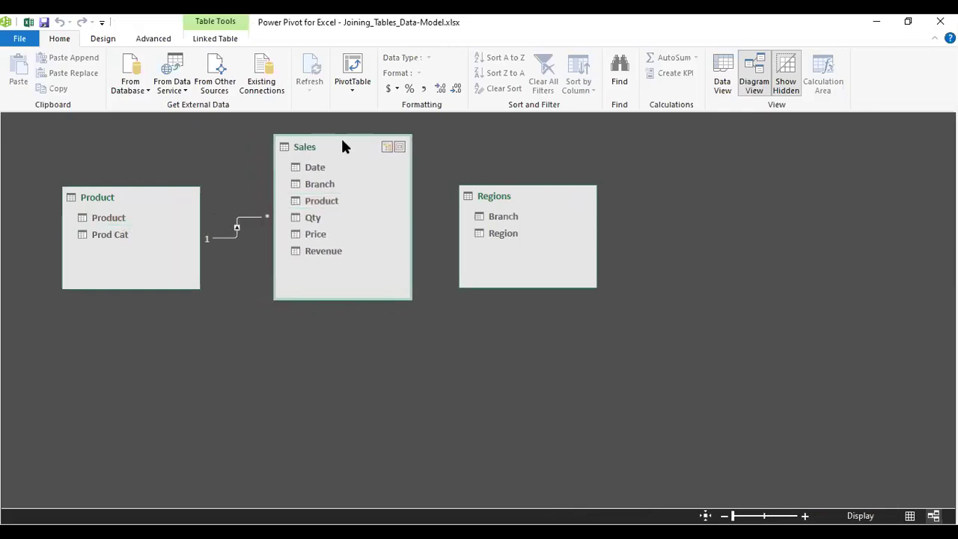
{"action": "left_click_drag", "start_coordinate": [144, 193], "coordinate": [128, 247]}
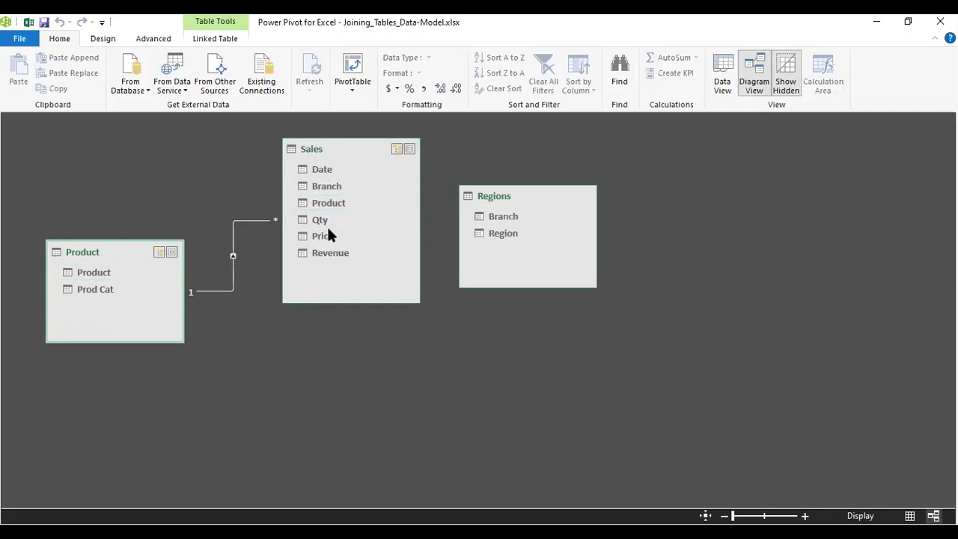
Link Sales[Branch] to Regions[Branch], placing the Regions table further right.
{"action": "mouse_move", "coordinate": [131, 238]}
{"action": "mouse_move", "coordinate": [534, 191]}
{"action": "left_mouse_down"}
{"action": "mouse_move", "coordinate": [574, 279]}
{"action": "mouse_move", "coordinate": [584, 280]}
{"action": "left_mouse_up"}
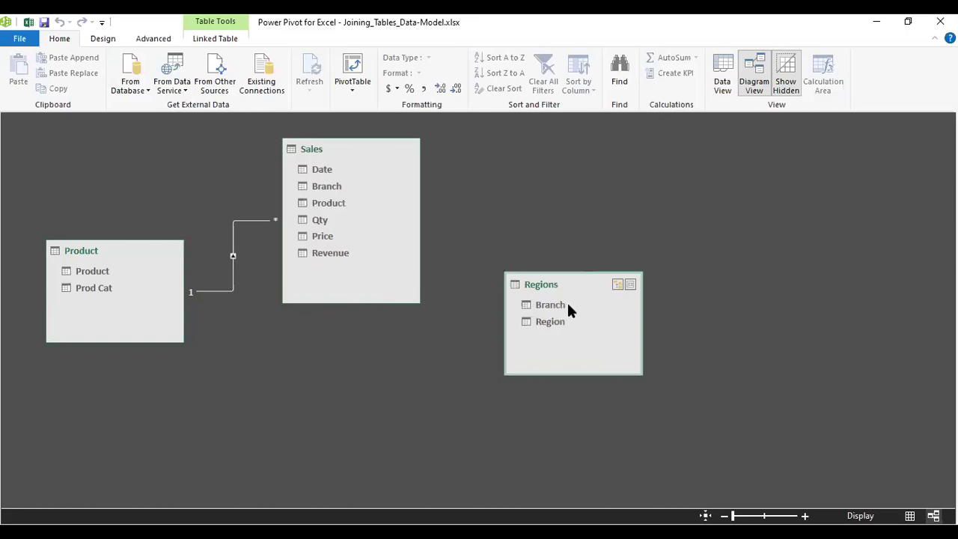
{"action": "mouse_move", "coordinate": [326, 186]}
{"action": "mouse_move", "coordinate": [328, 203]}
{"action": "left_click_drag", "start_coordinate": [334, 192], "coordinate": [538, 303]}
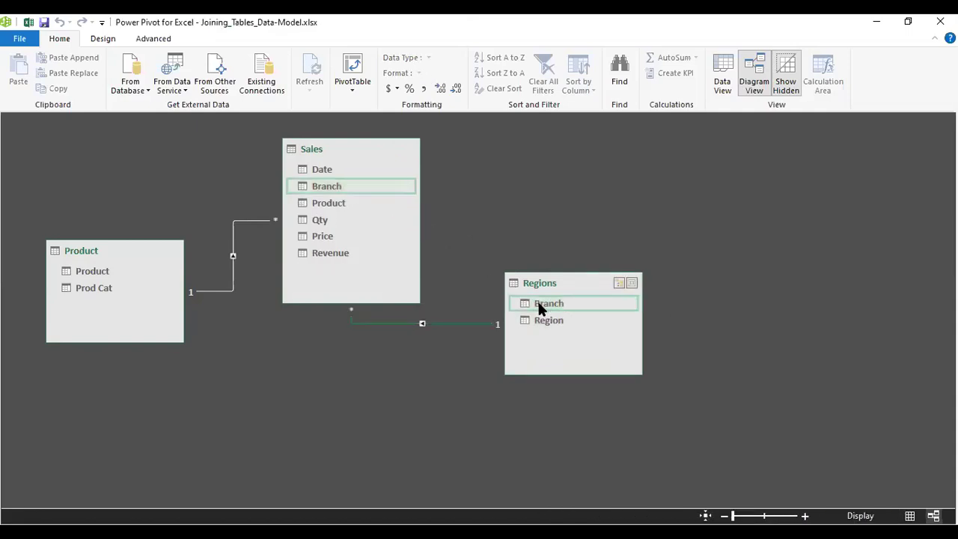
{"action": "mouse_move", "coordinate": [548, 281]}
{"action": "left_mouse_down"}
{"action": "mouse_move", "coordinate": [671, 282]}
{"action": "mouse_move", "coordinate": [700, 268]}
{"action": "left_mouse_up"}
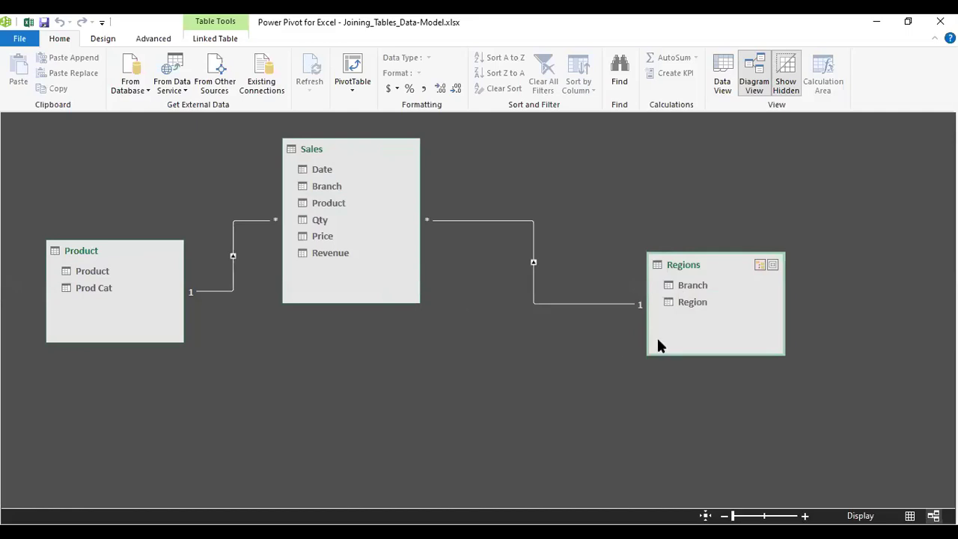
Insert a plain PivotTable into Excel from the data model using the PivotTable dropdown.
{"action": "mouse_move", "coordinate": [352, 225]}
{"action": "left_click", "coordinate": [352, 90]}
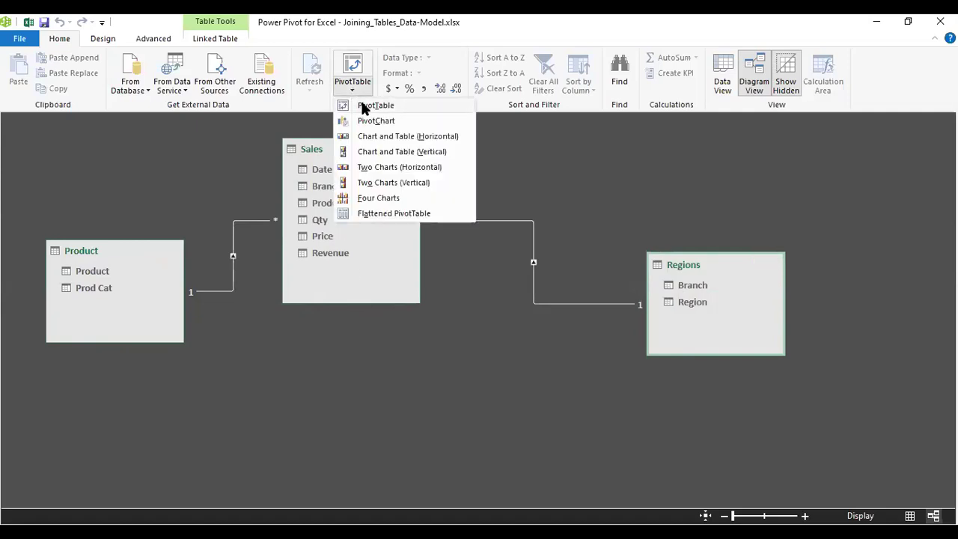
{"action": "left_click", "coordinate": [362, 107]}
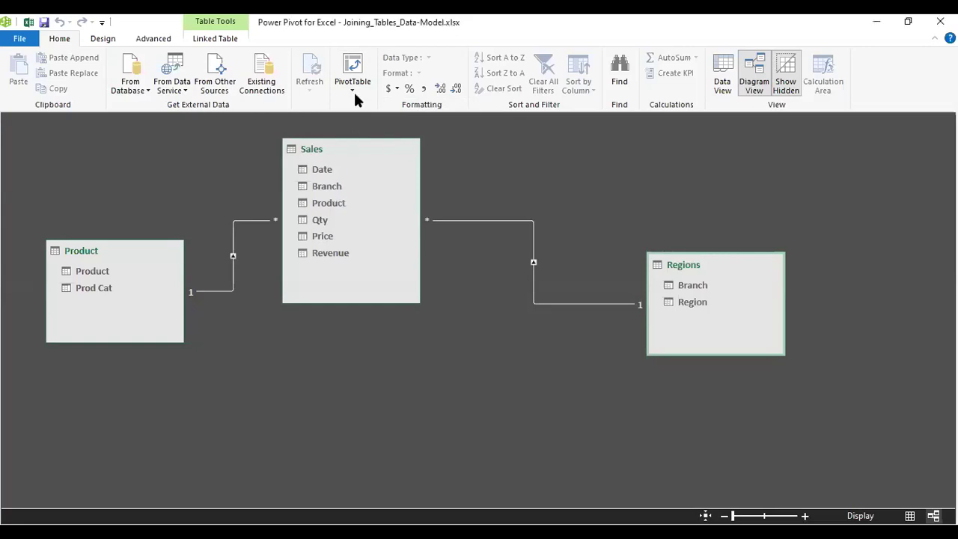
{"action": "left_click", "coordinate": [353, 89]}
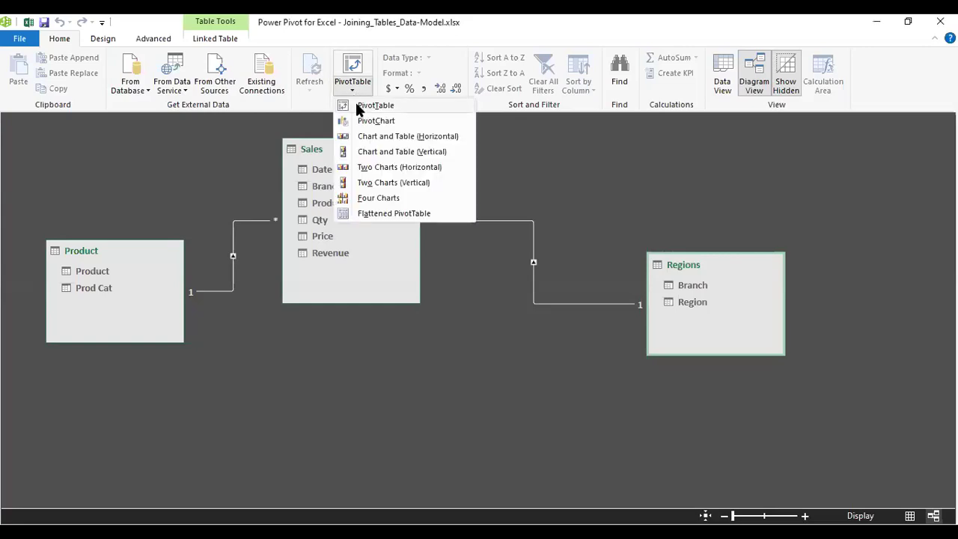
{"action": "left_click", "coordinate": [234, 143]}
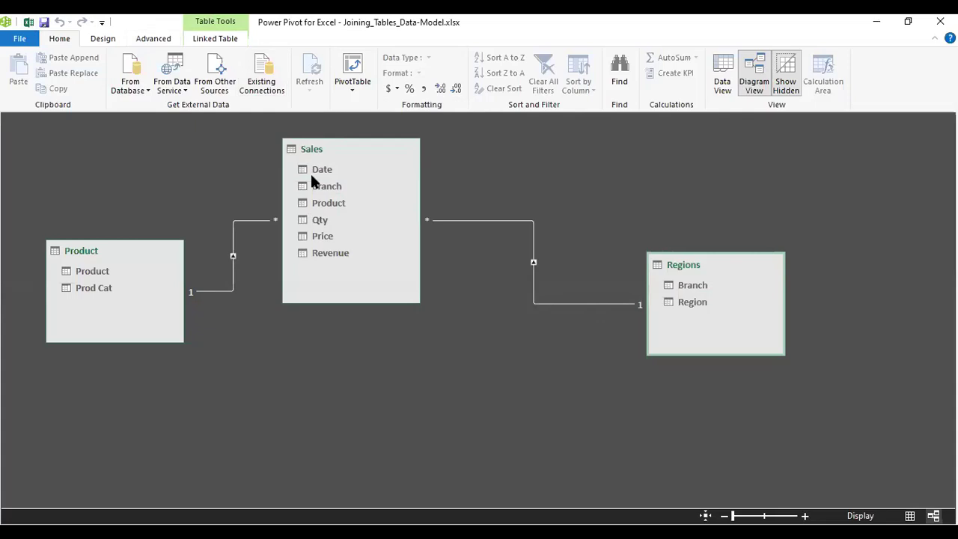
{"action": "left_click", "coordinate": [352, 90]}
{"action": "left_click", "coordinate": [376, 107]}
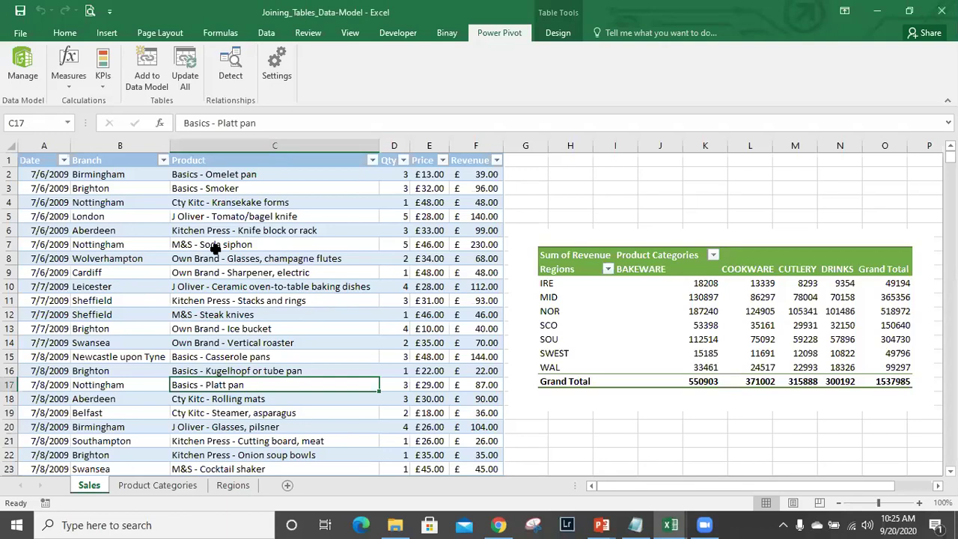
Run Detect relationships from cell C6, dismiss the warnings, and reopen the Power Pivot diagram.
{"action": "left_click", "coordinate": [361, 233]}
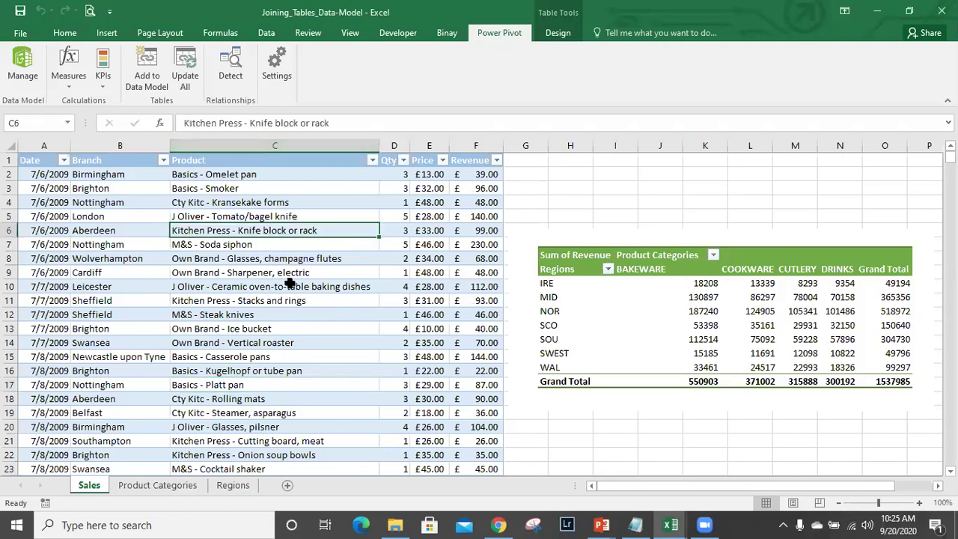
{"action": "left_click", "coordinate": [237, 77]}
{"action": "left_click", "coordinate": [477, 280]}
{"action": "left_click", "coordinate": [142, 84]}
{"action": "left_click", "coordinate": [486, 287]}
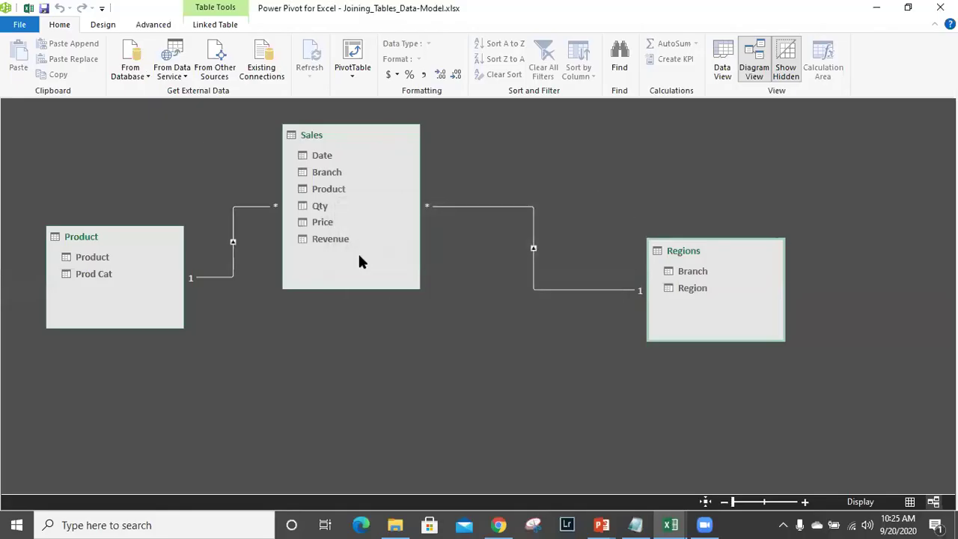